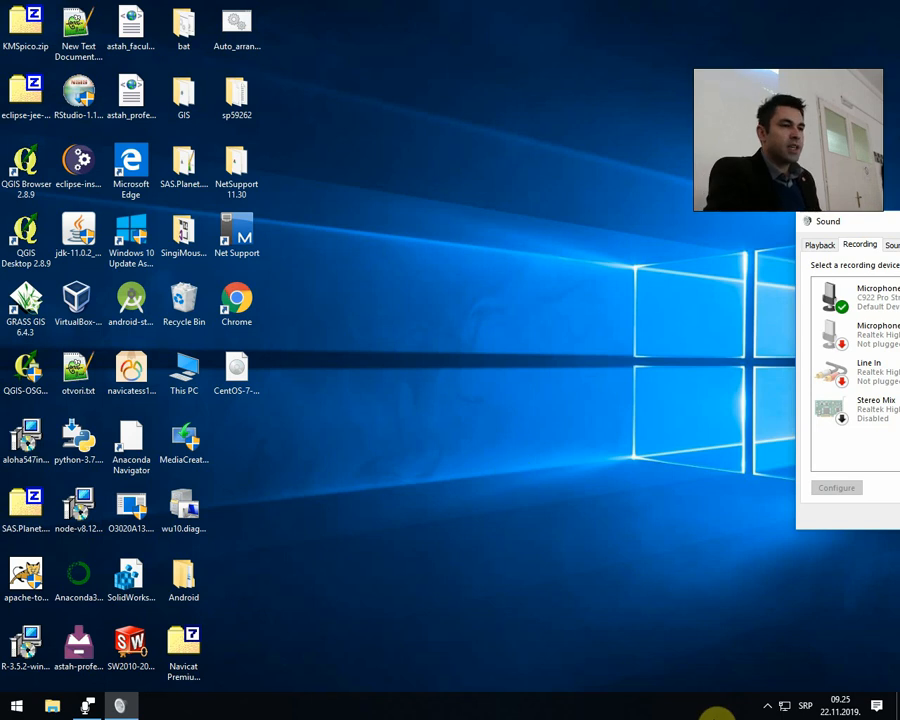
left_click(766, 705)
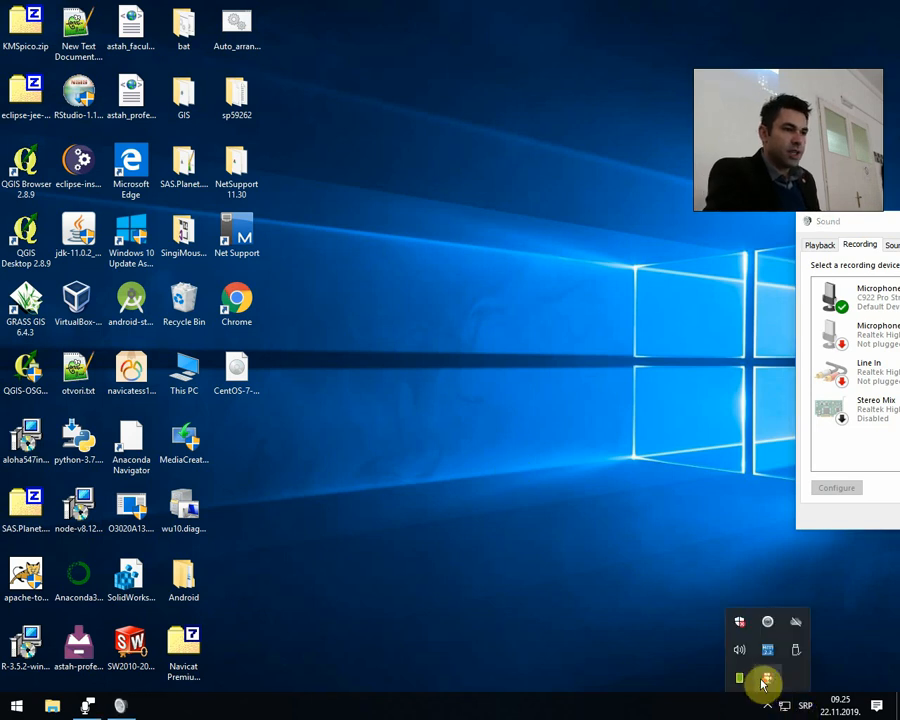
left_click(762, 683)
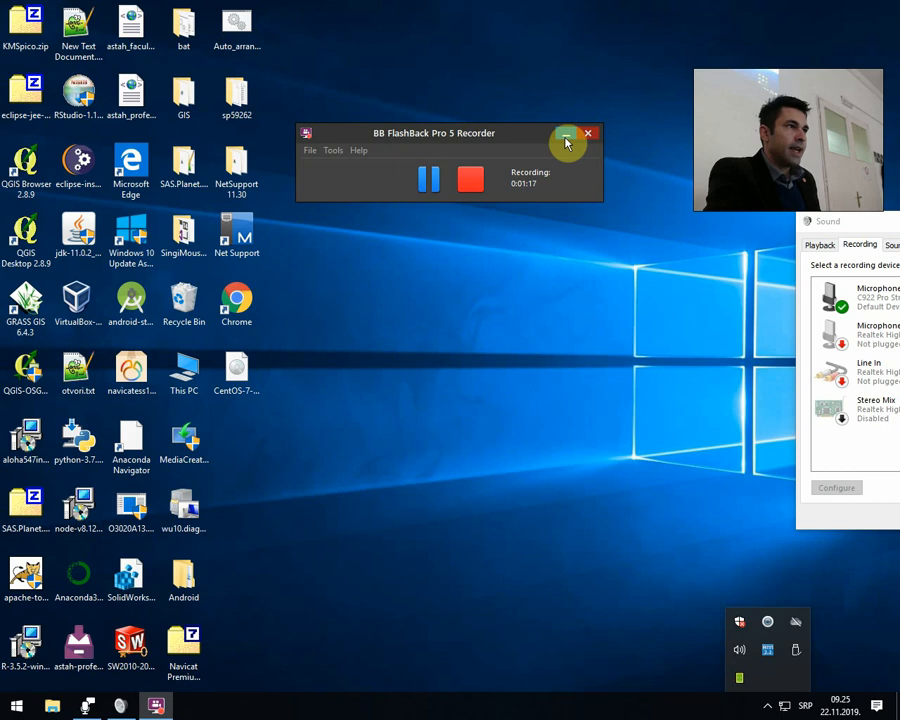
left_click(566, 137)
left_click(767, 705)
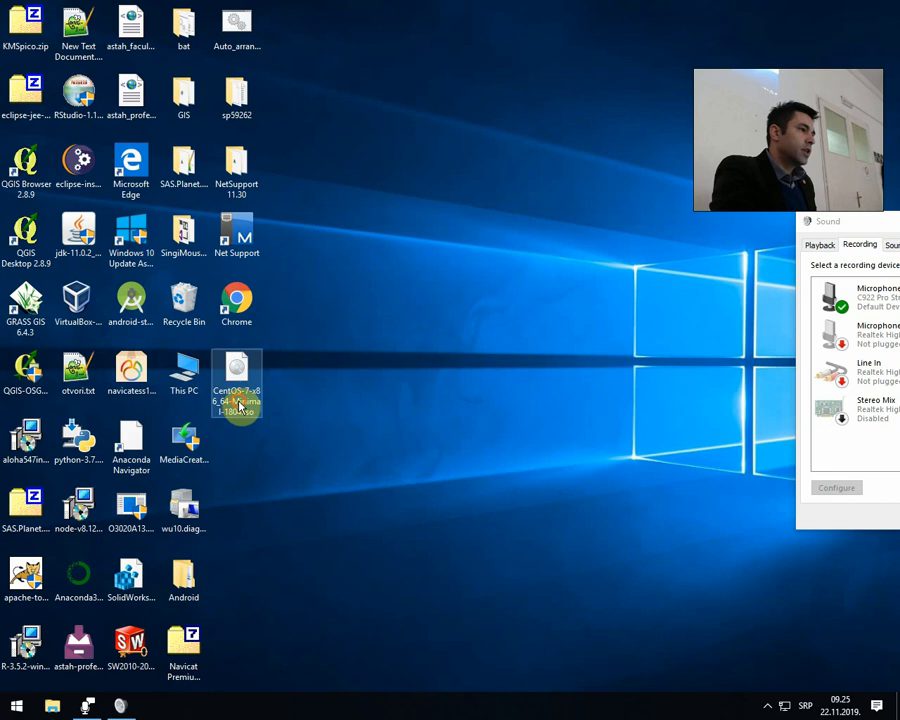
left_click_drag(237, 408, 509, 267)
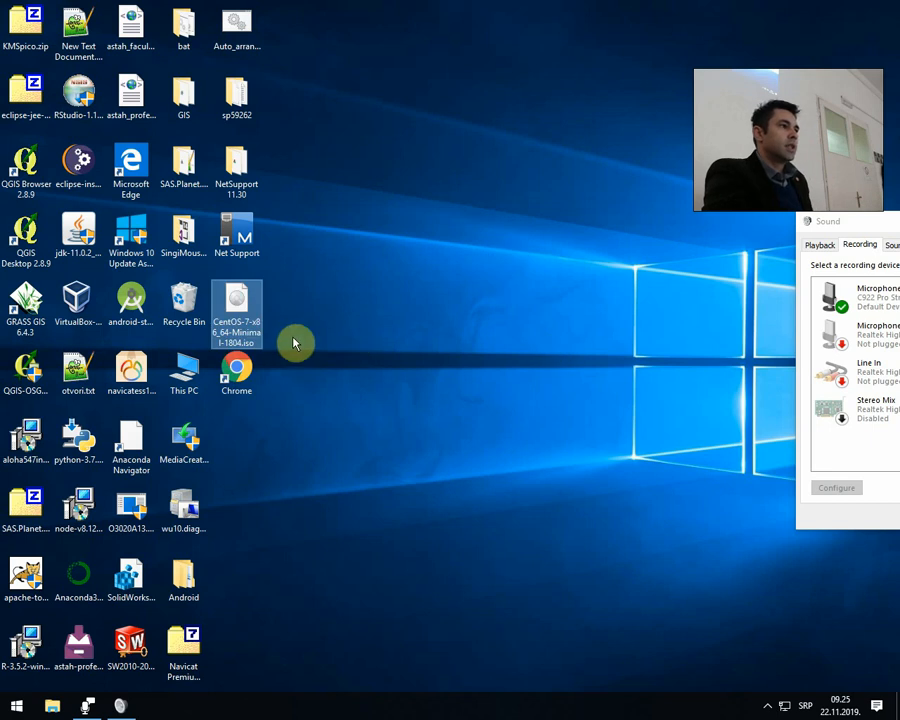
left_click_drag(252, 328, 432, 315)
Find and launch Oracle VM VirtualBox by searching for "virtu", and dismiss its new-version notice.
left_click(16, 706)
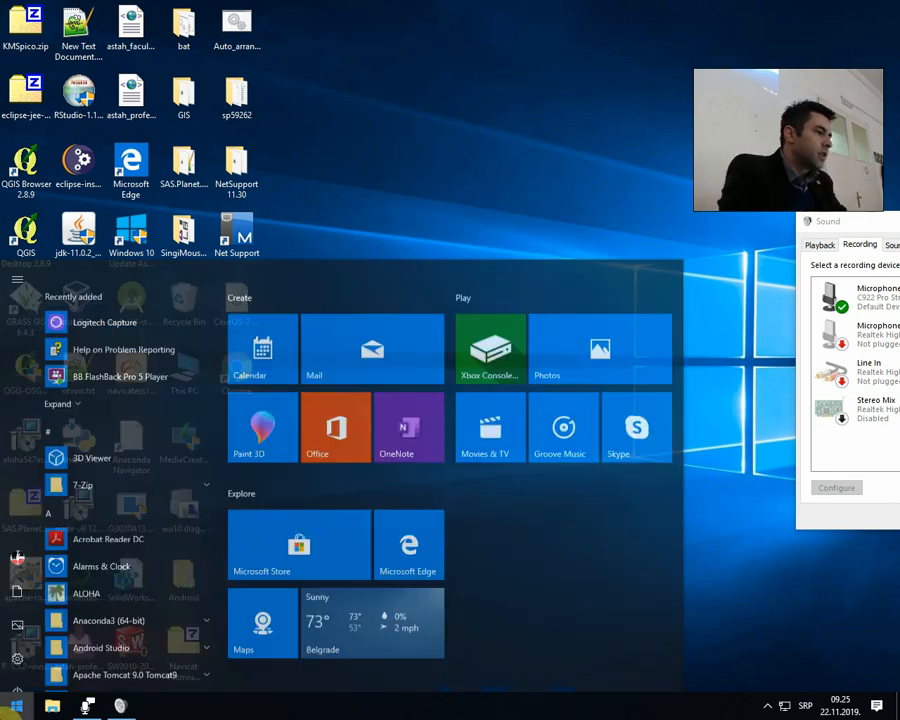
type("o")
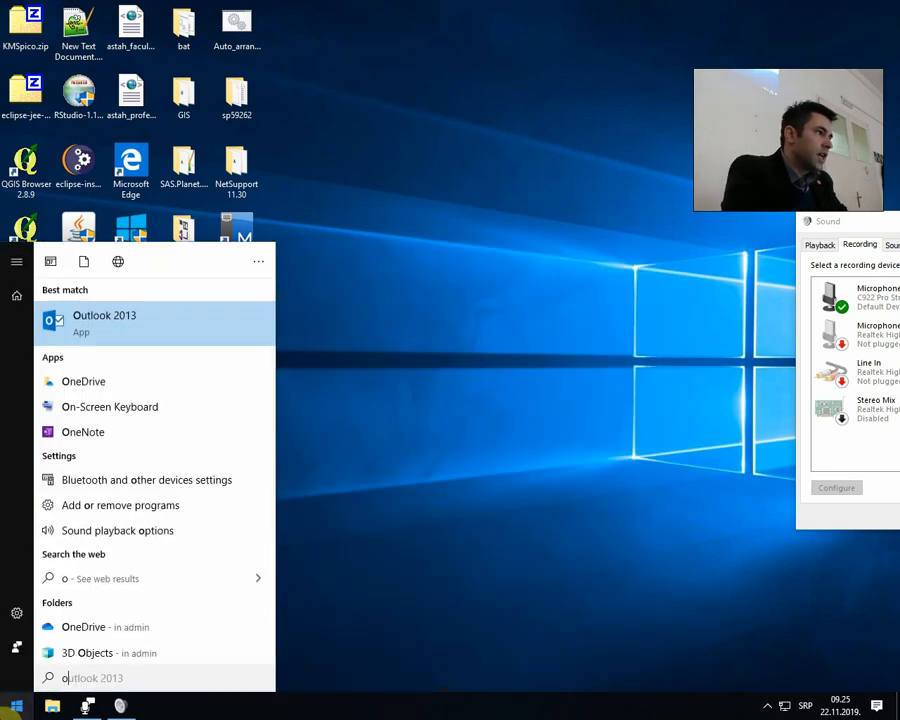
key("BackSpace")
type("virtu")
key("Return")
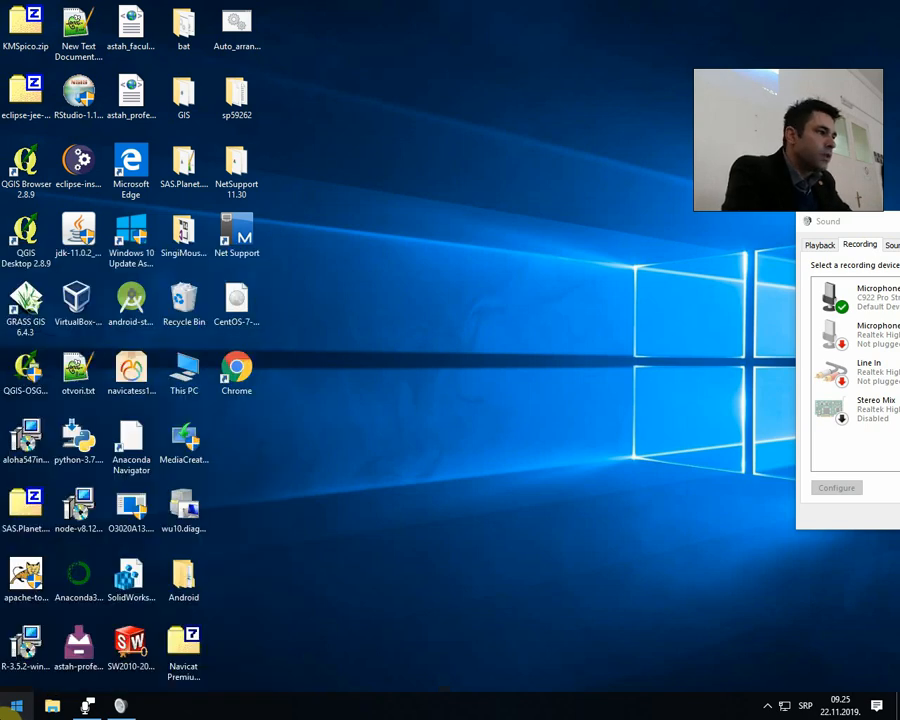
left_click(440, 399)
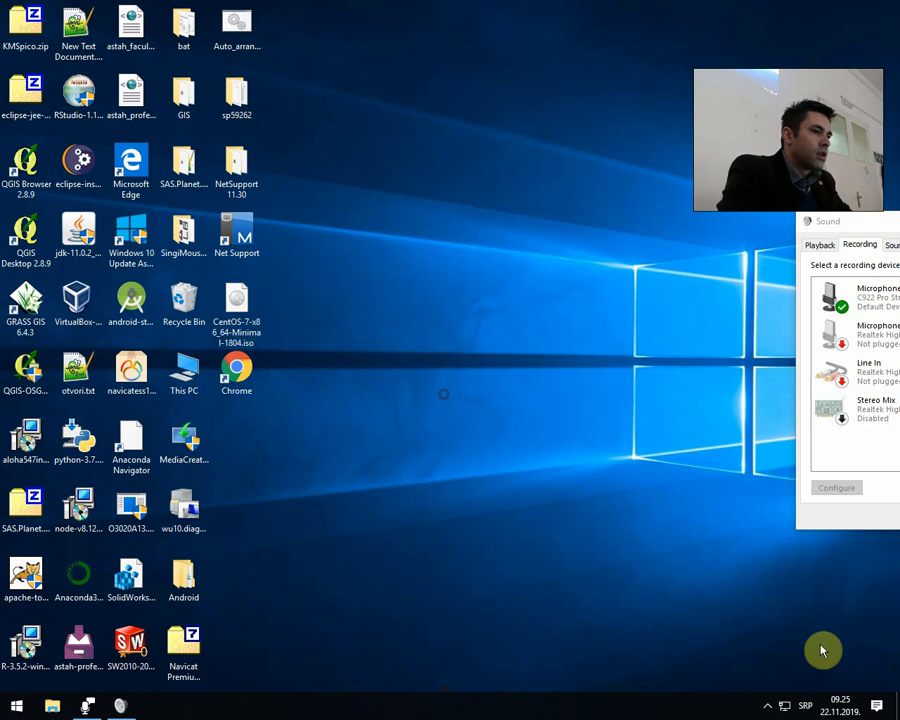
left_click(767, 706)
left_click(645, 648)
left_click(412, 161)
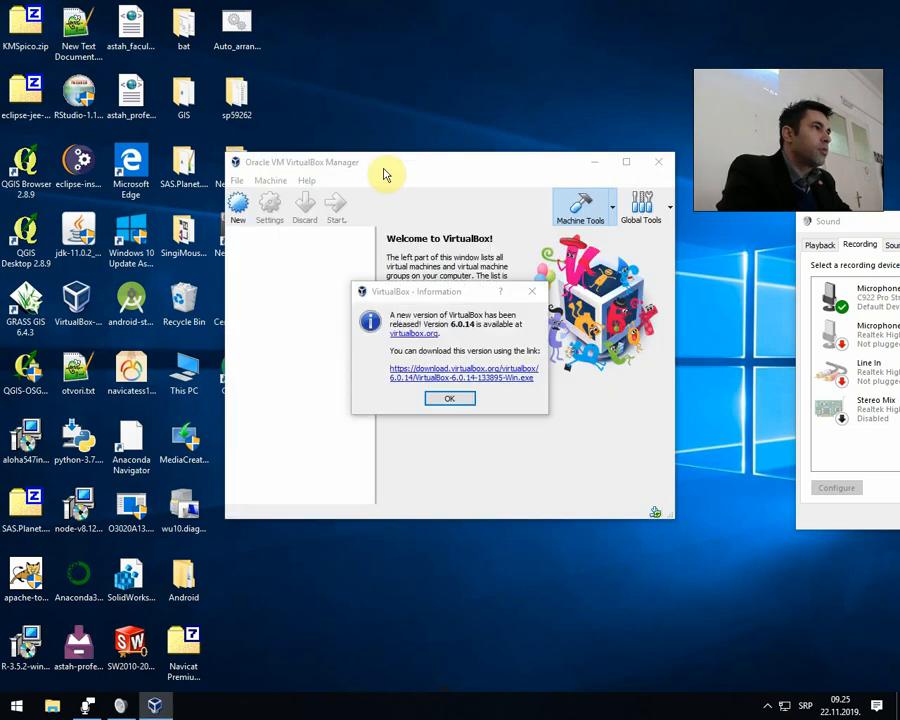
left_click(436, 398)
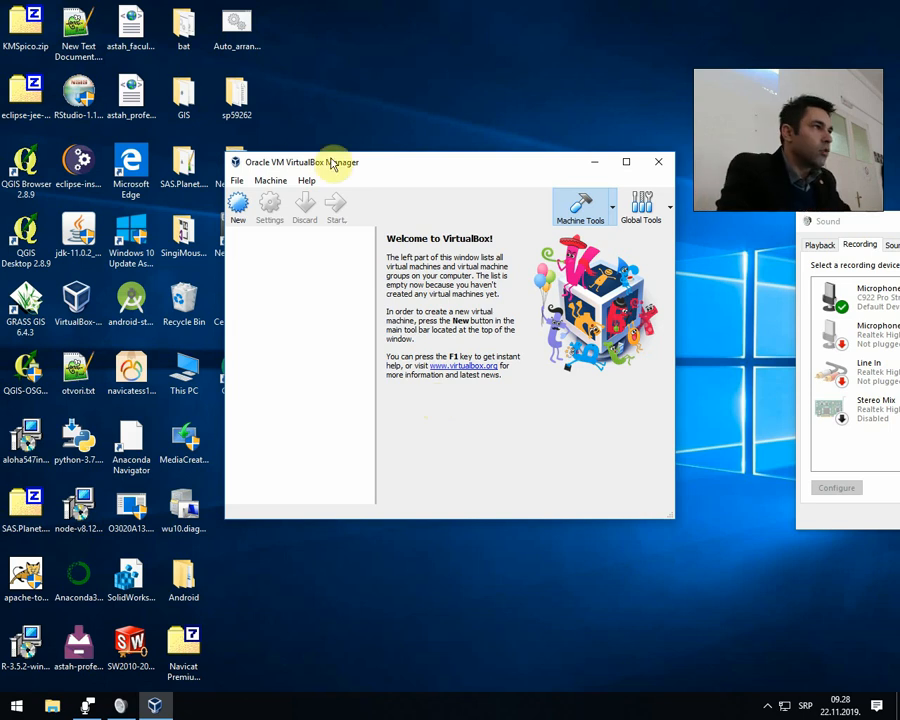
left_click_drag(392, 161, 350, 241)
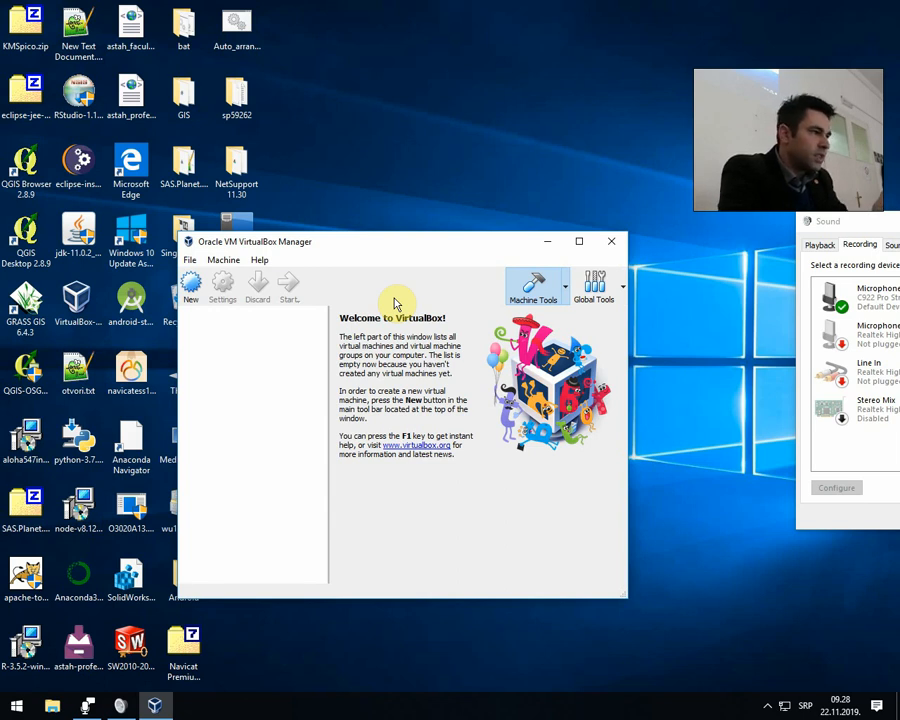
left_click_drag(413, 247, 542, 110)
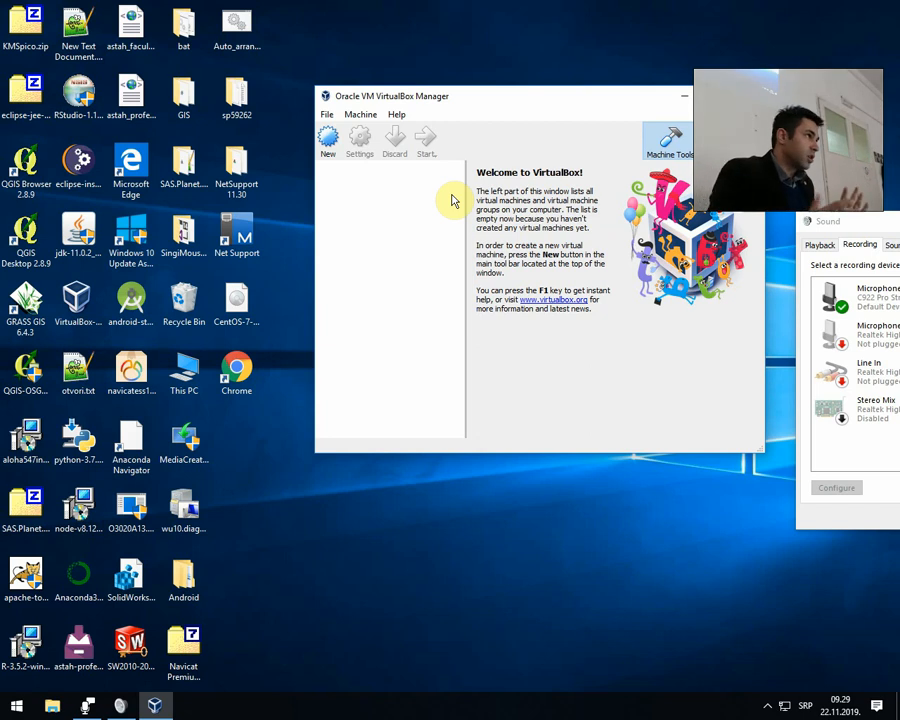
left_click_drag(474, 92, 340, 231)
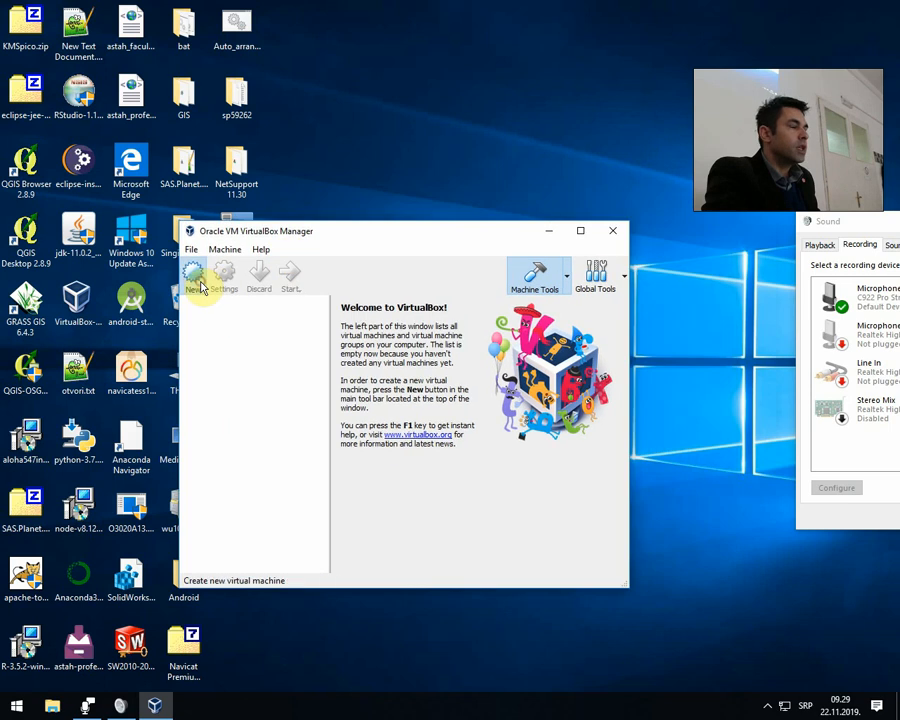
Start creating a new virtual machine and name it "CentOS 7 Apache2 Web Server".
left_click(194, 278)
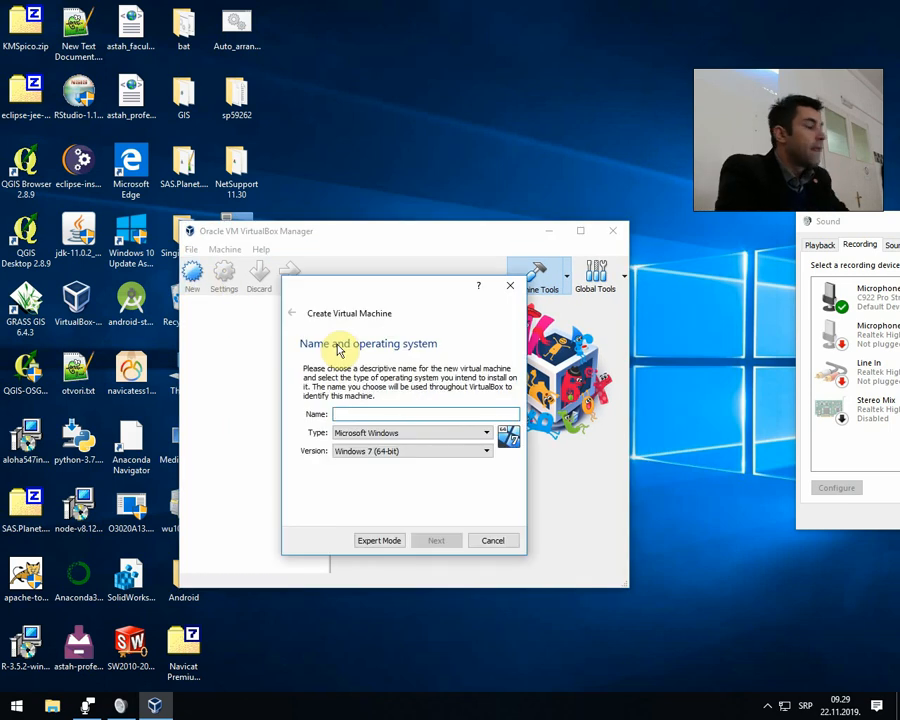
left_click_drag(428, 301, 424, 271)
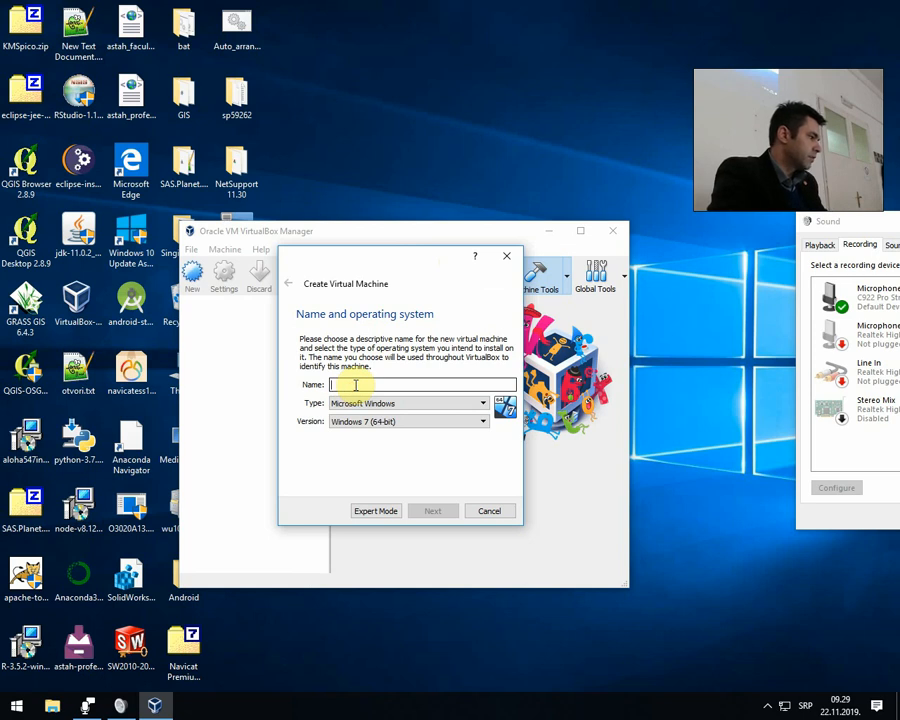
type("C")
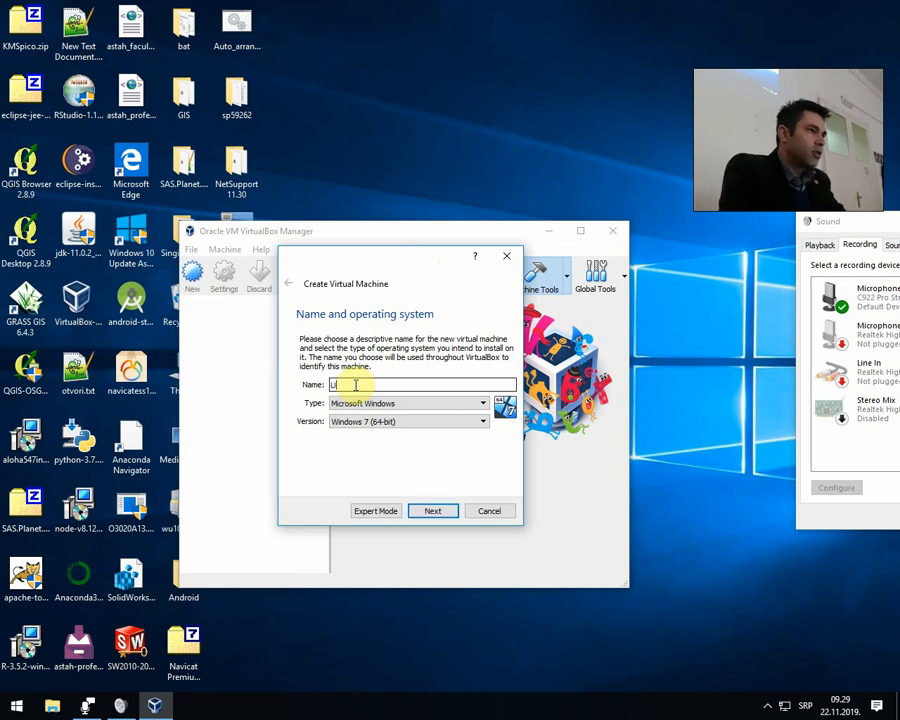
key("BackSpace")
type("Cent")
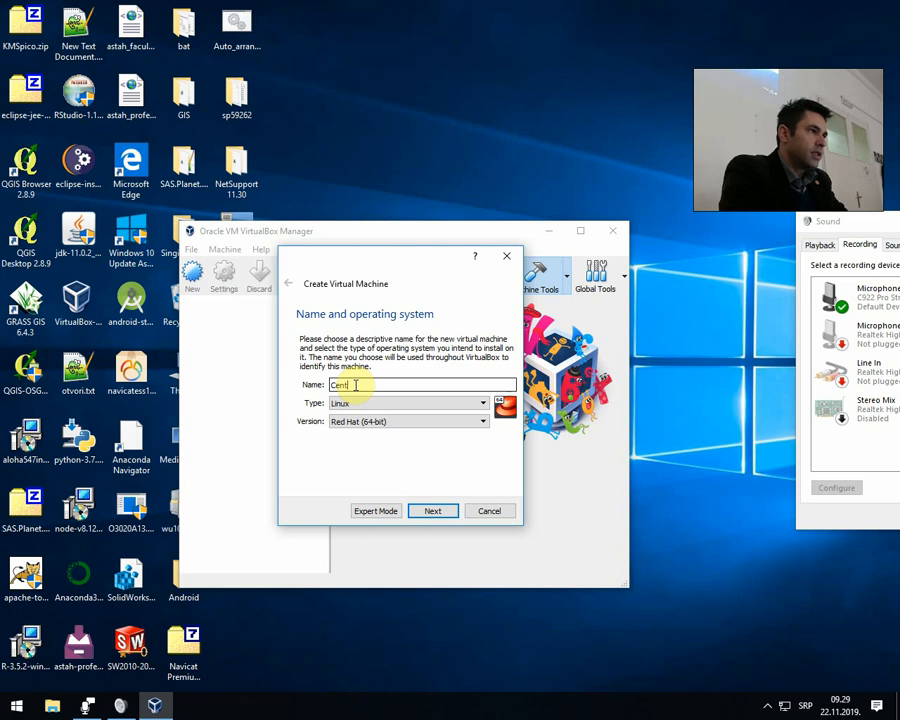
type("OS 7")
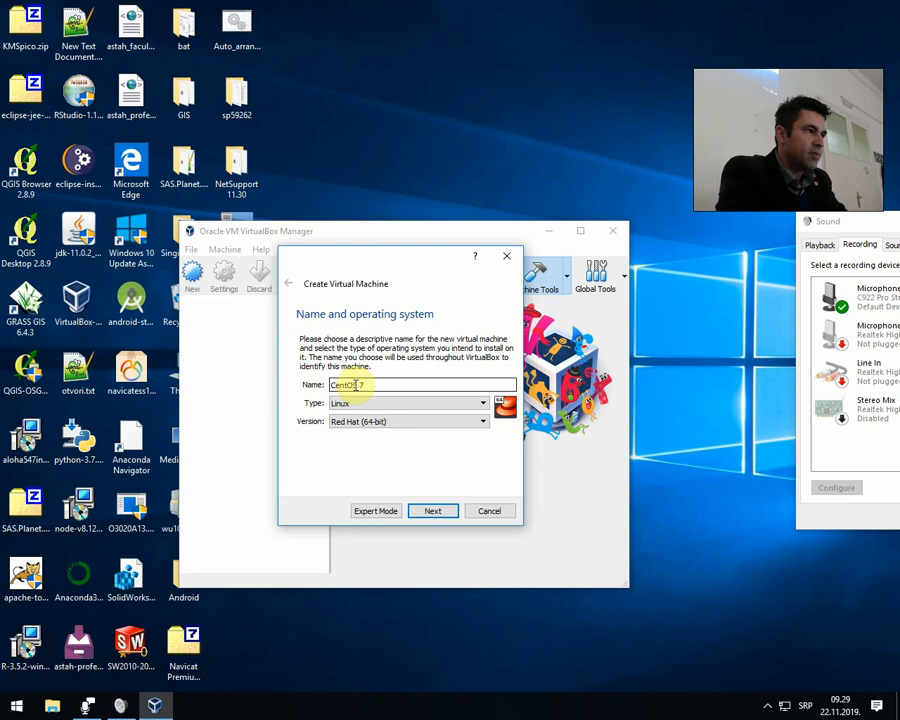
type(" Apache2 WEB")
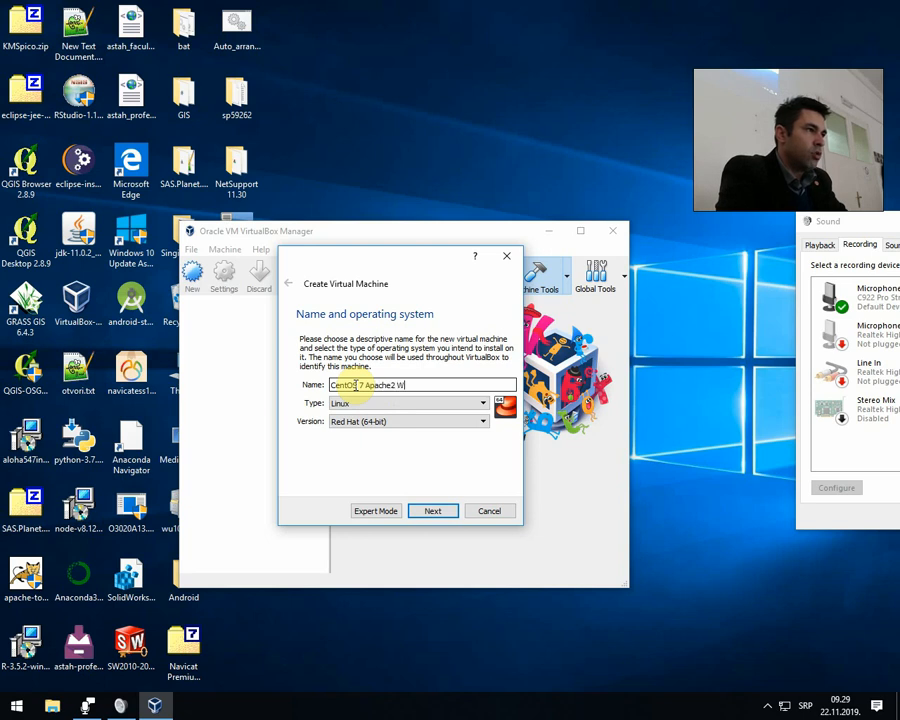
key("BackSpace")
key("BackSpace")
type("eb Server")
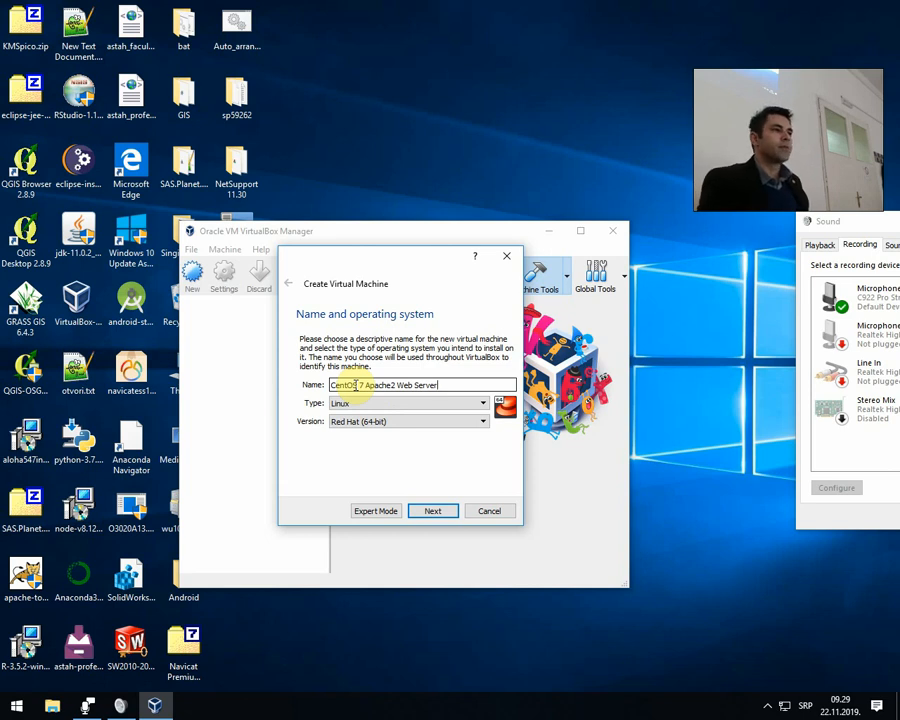
Keep Linux as the new machine's operating system type and set its version to Other Linux (64-bit).
left_click(386, 404)
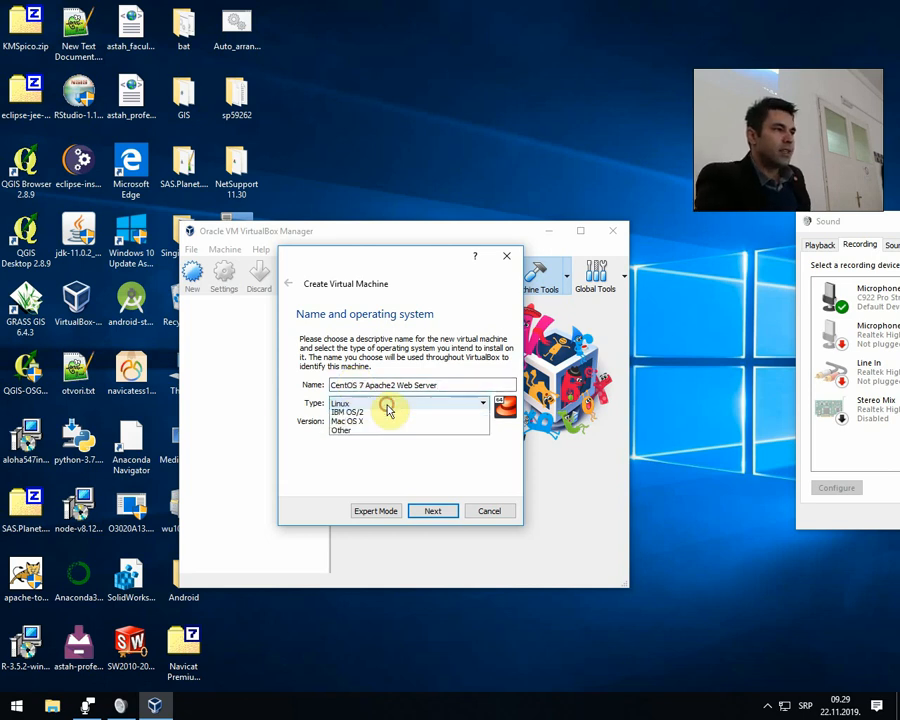
left_click(380, 405)
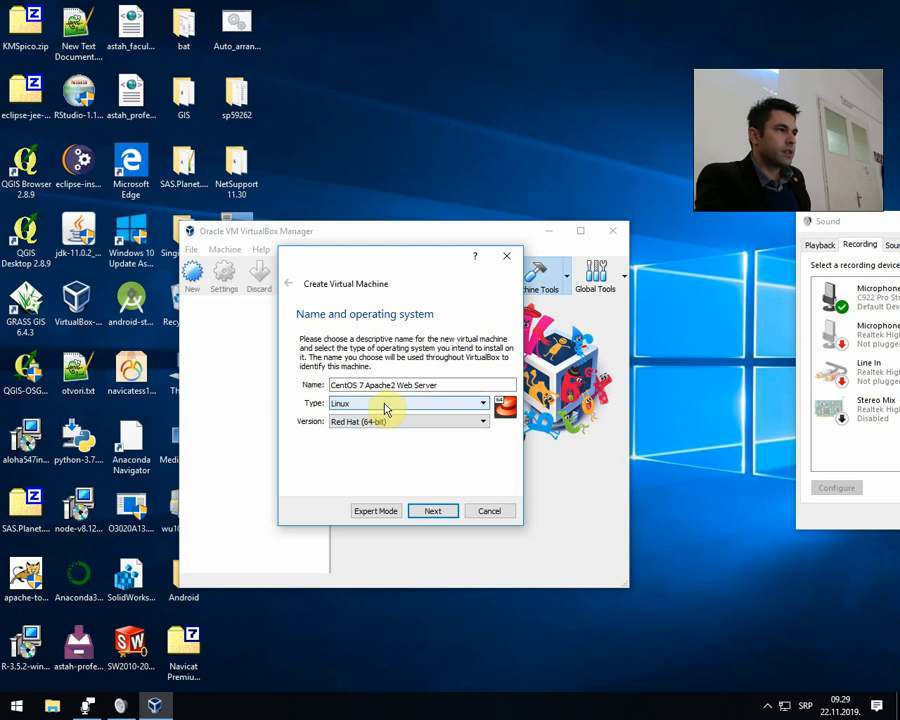
left_click(382, 404)
left_click(378, 424)
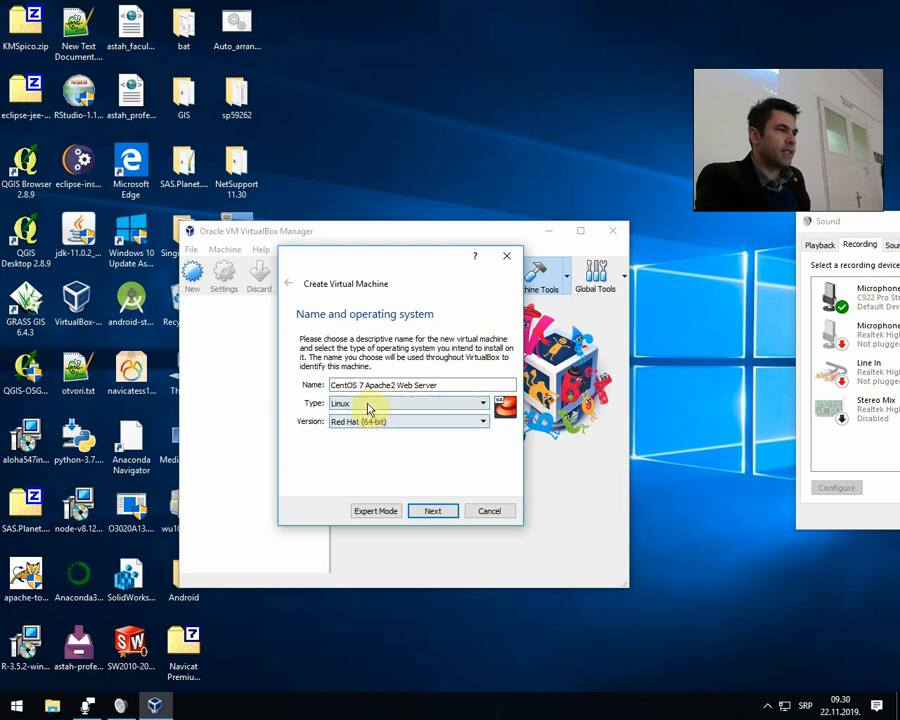
scroll(395, 445, "up", 3)
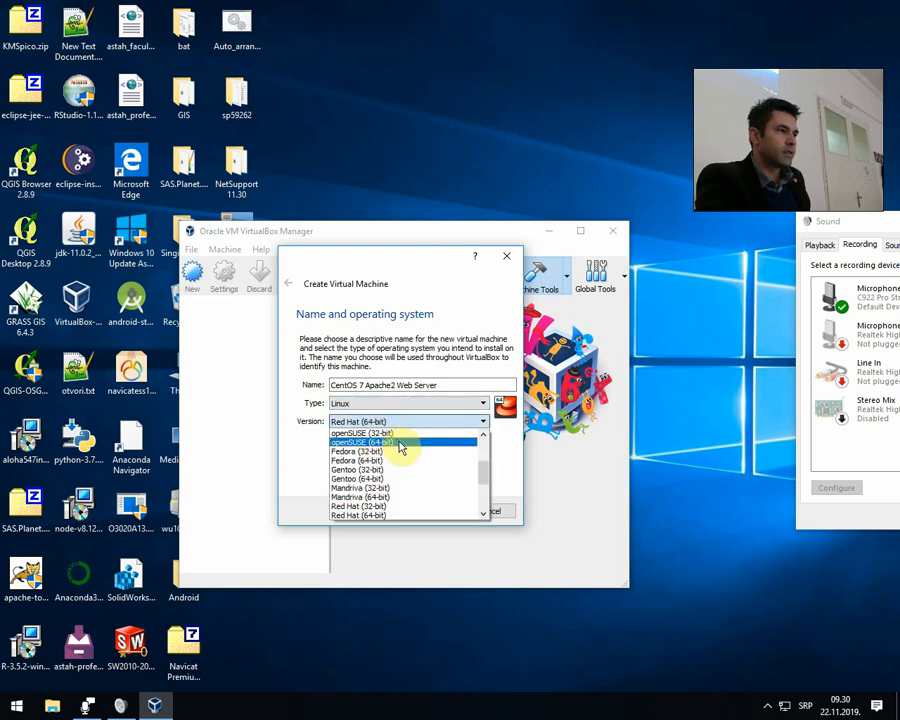
scroll(400, 445, "up", 1)
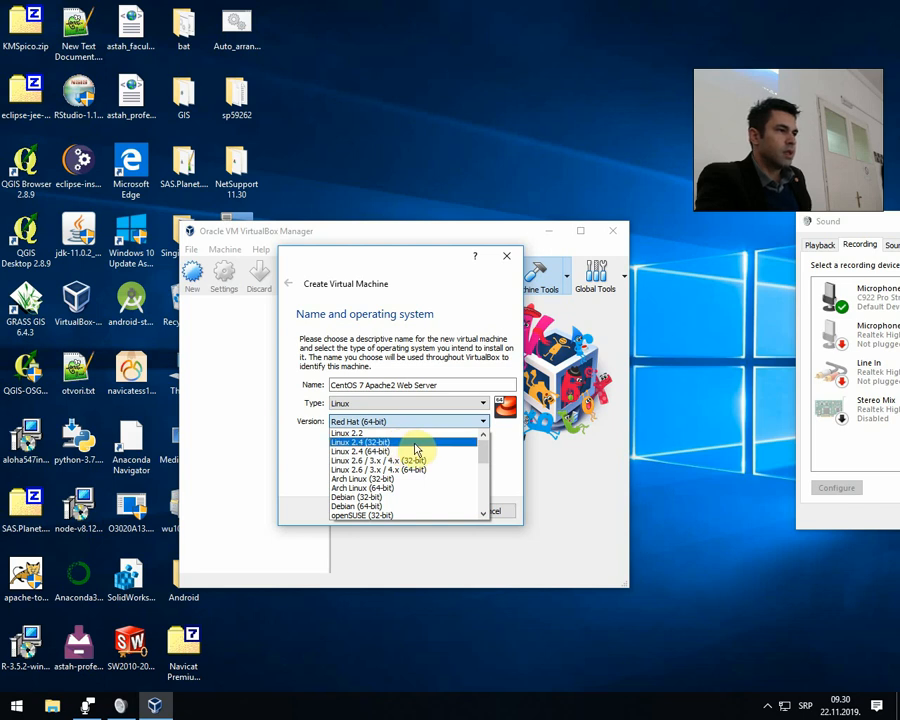
scroll(415, 450, "down", 1)
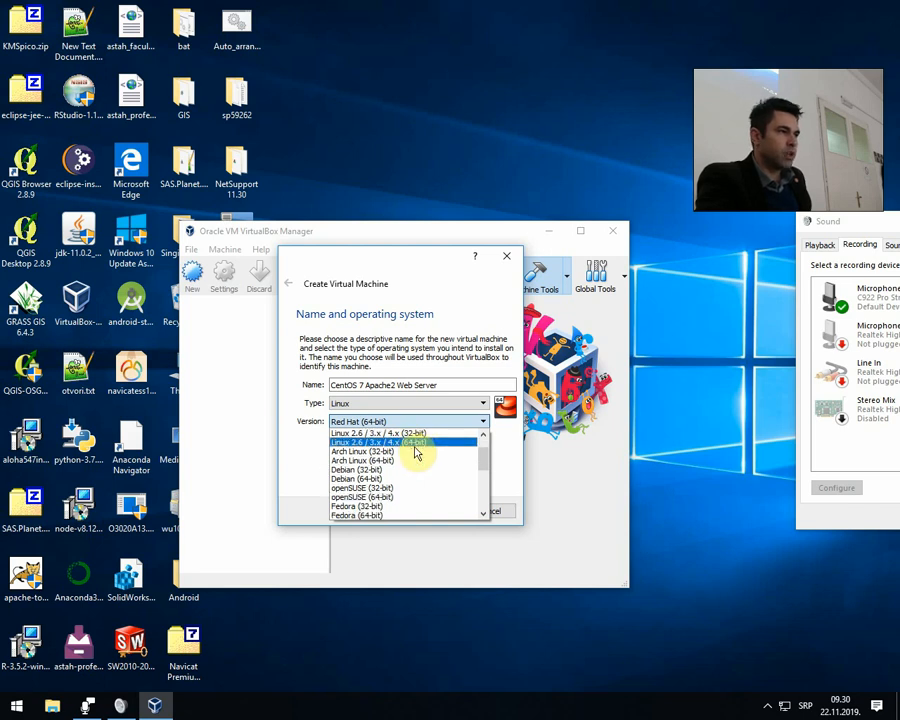
scroll(414, 455, "down", 2)
scroll(415, 461, "down", 2)
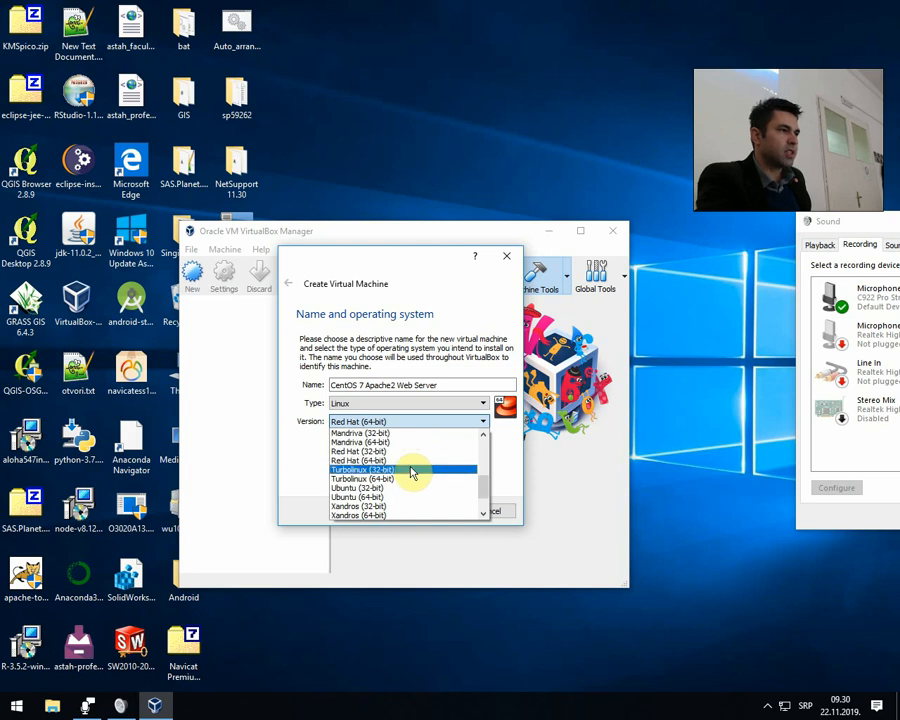
scroll(412, 467, "down", 2)
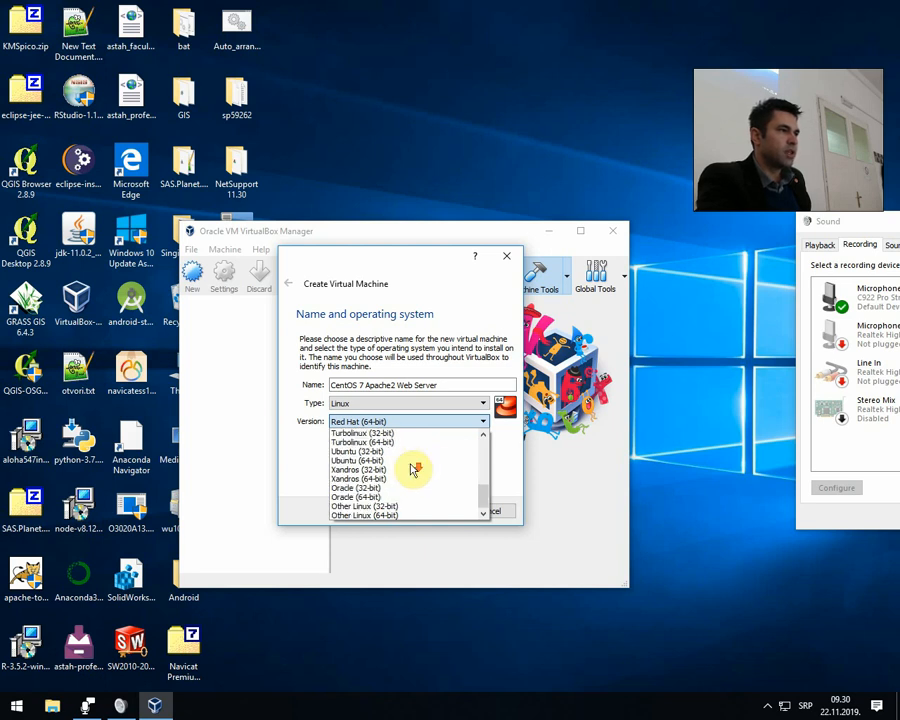
left_click(406, 516)
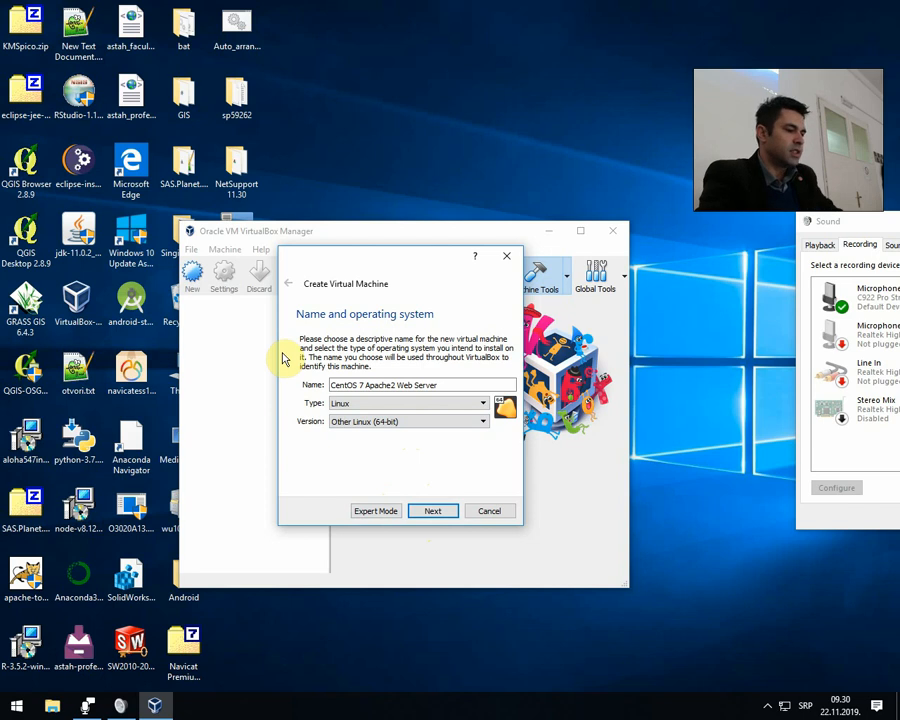
key("super+d")
left_click_drag(237, 300, 544, 199)
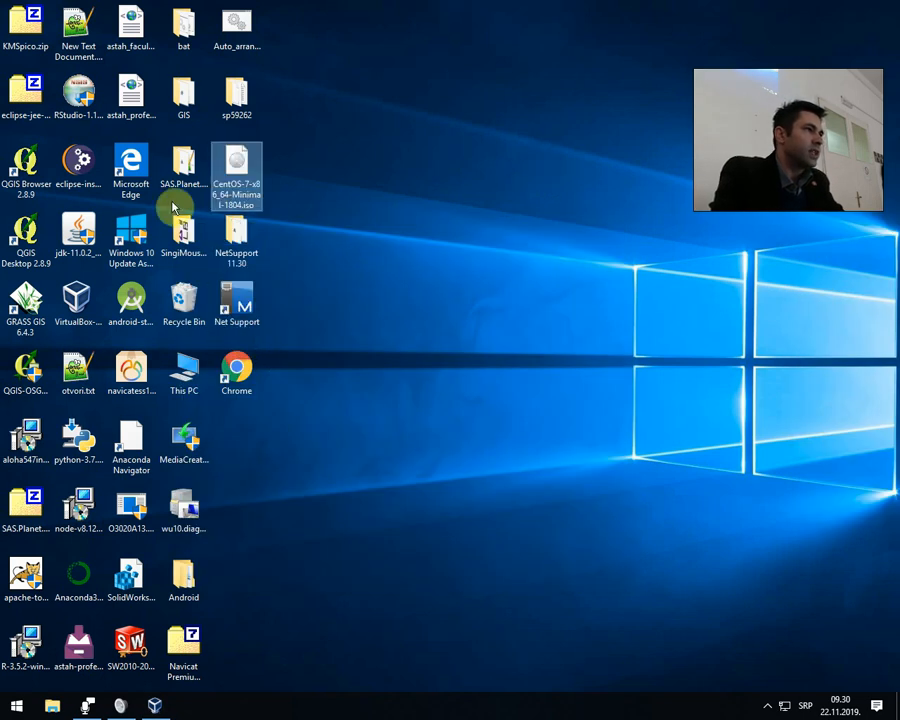
left_click(155, 706)
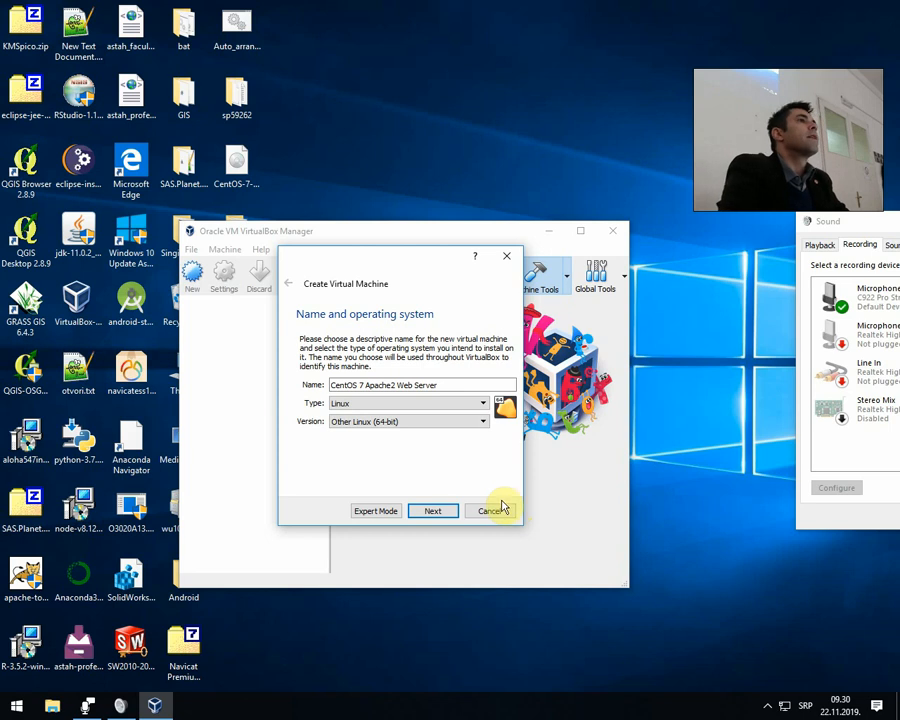
Set the new virtual machine's memory size to 1024 MB and continue to its hard disk setup.
left_click(427, 511)
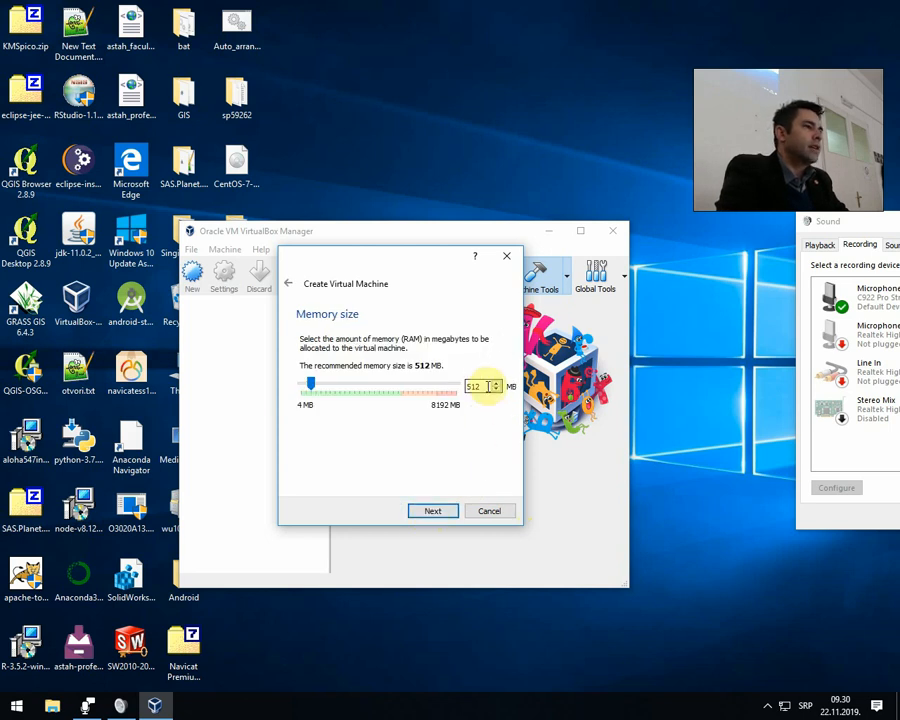
left_click(482, 382)
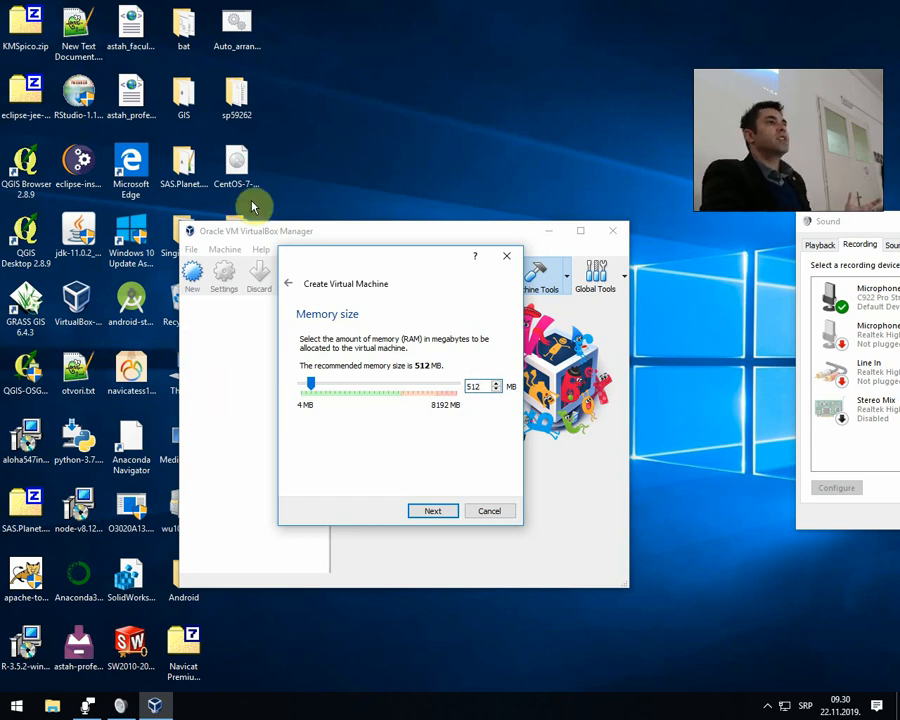
left_click(142, 528)
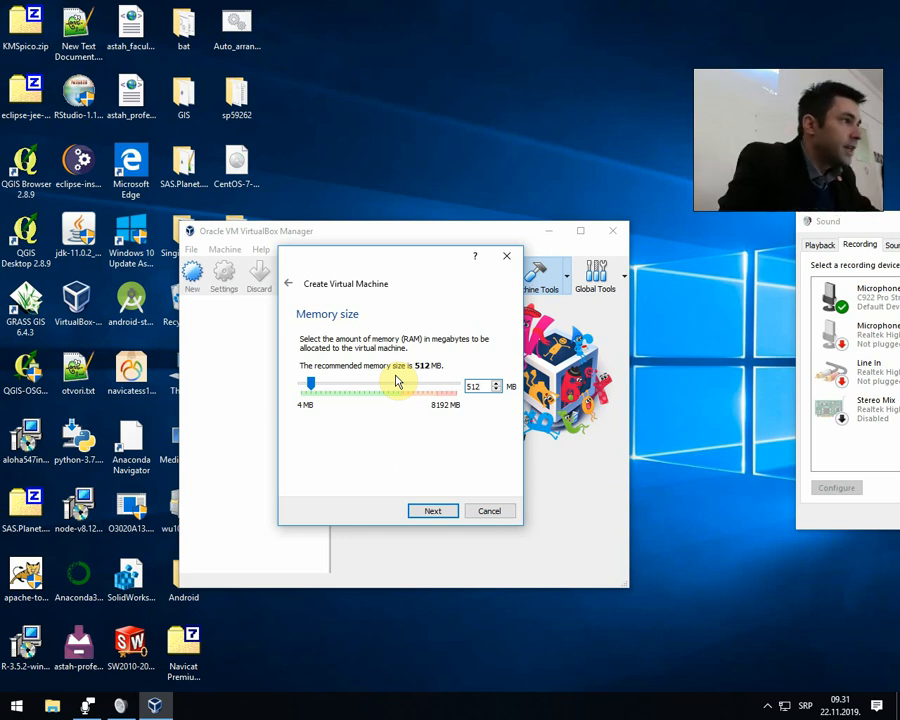
left_click_drag(474, 385, 484, 385)
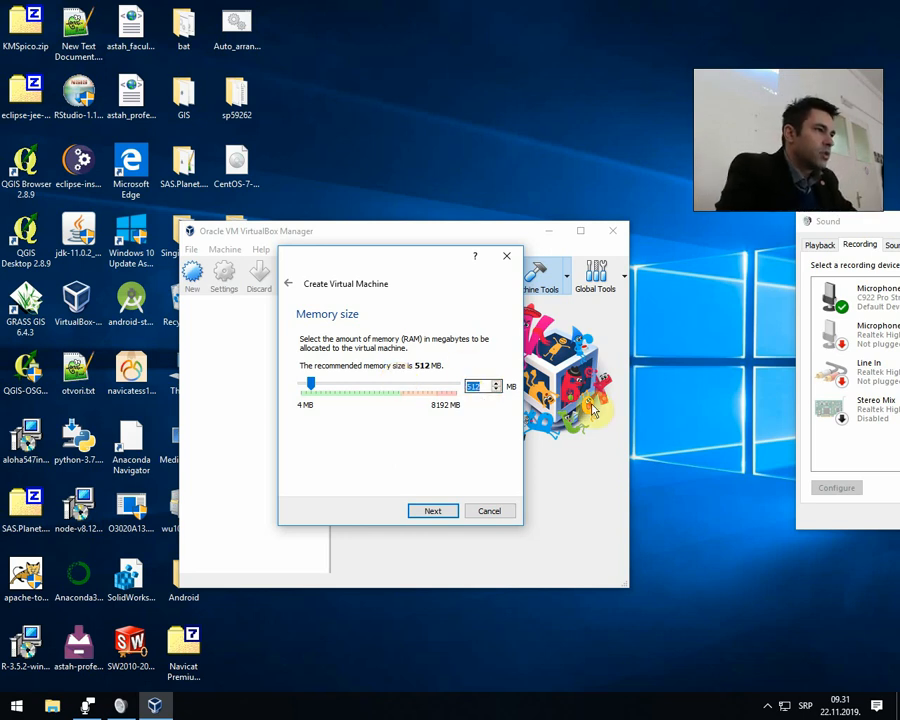
type("1024")
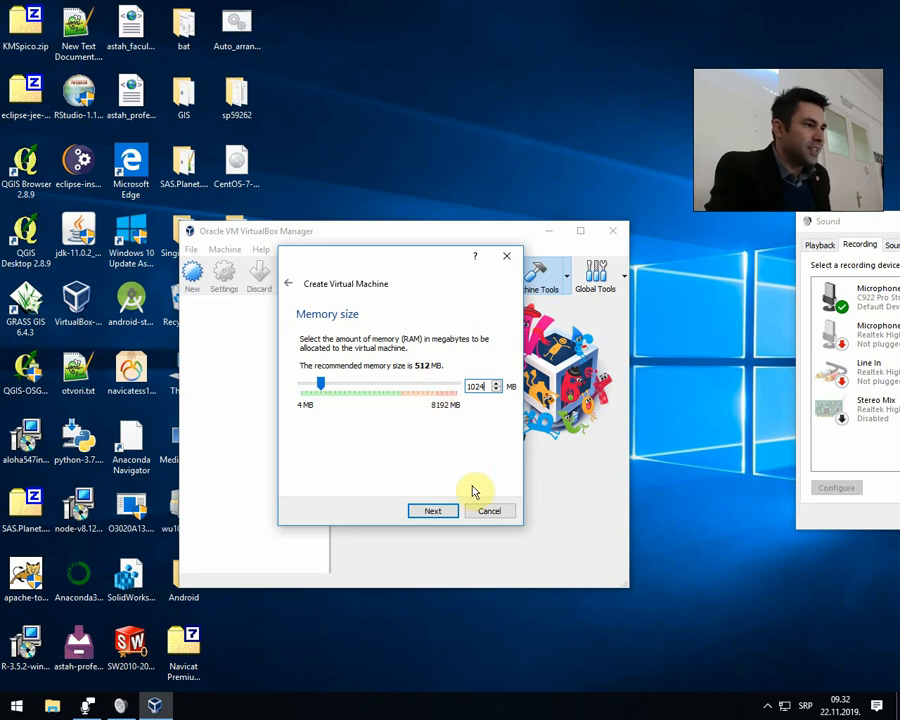
left_click(450, 512)
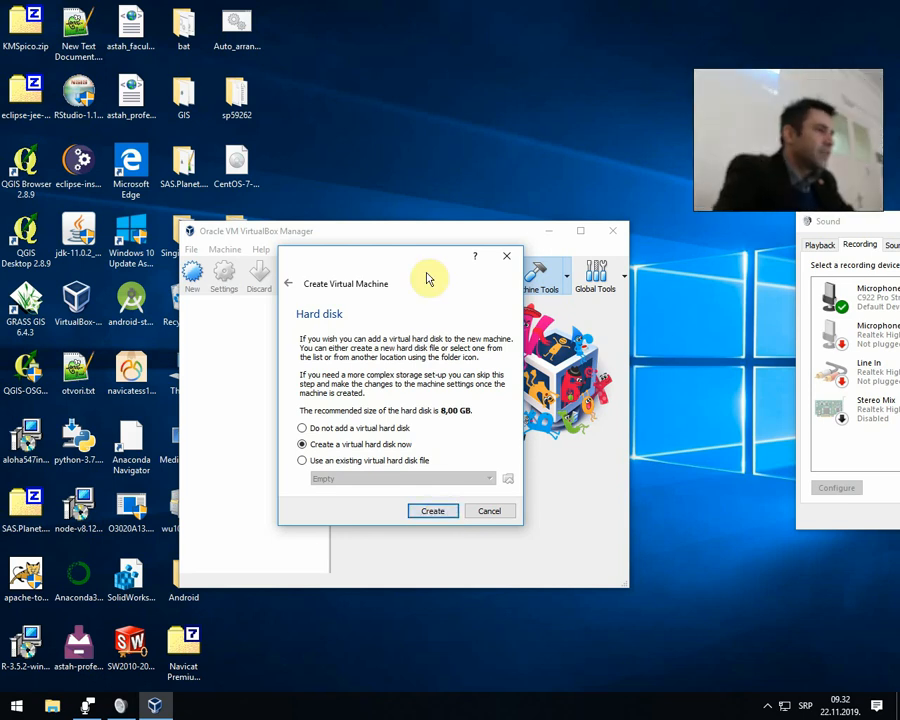
Choose to create a virtual hard disk now, using the VDI (VirtualBox Disk Image) file type and dynamically allocated storage.
left_click_drag(408, 259, 437, 124)
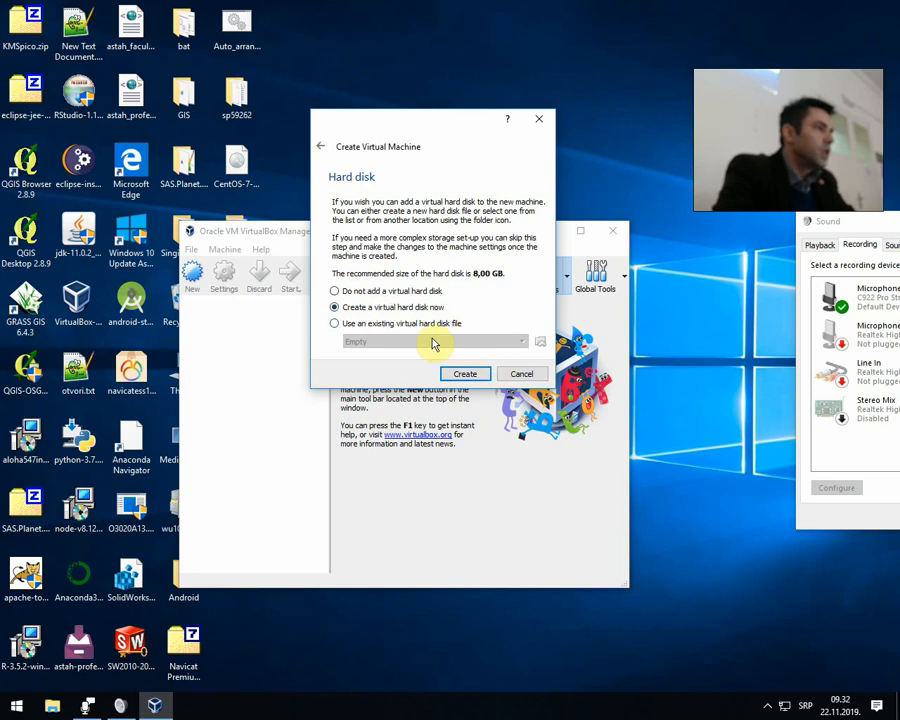
left_click(482, 377)
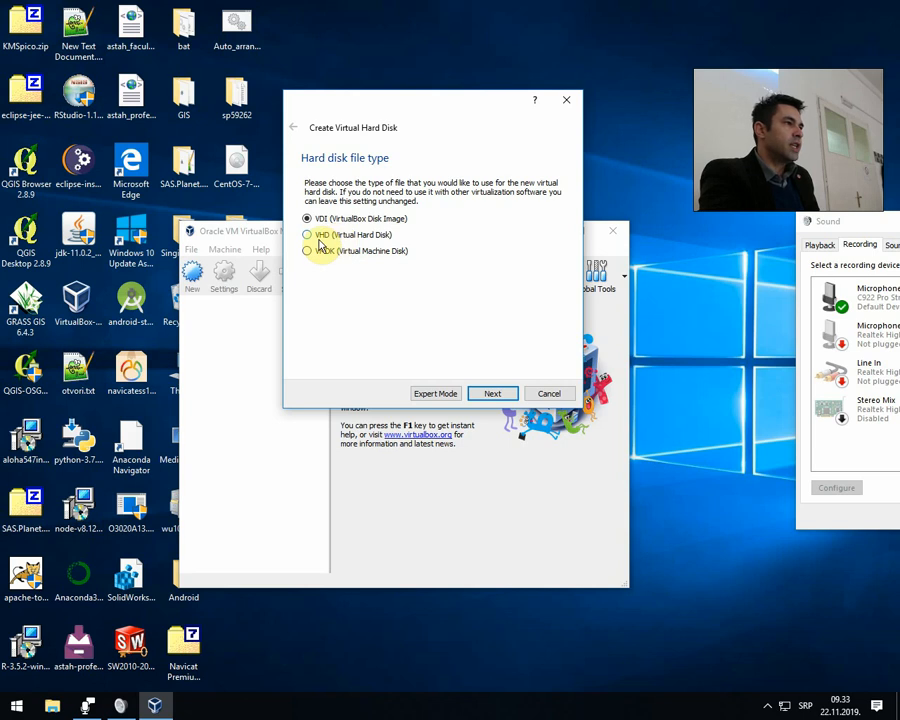
left_click(318, 237)
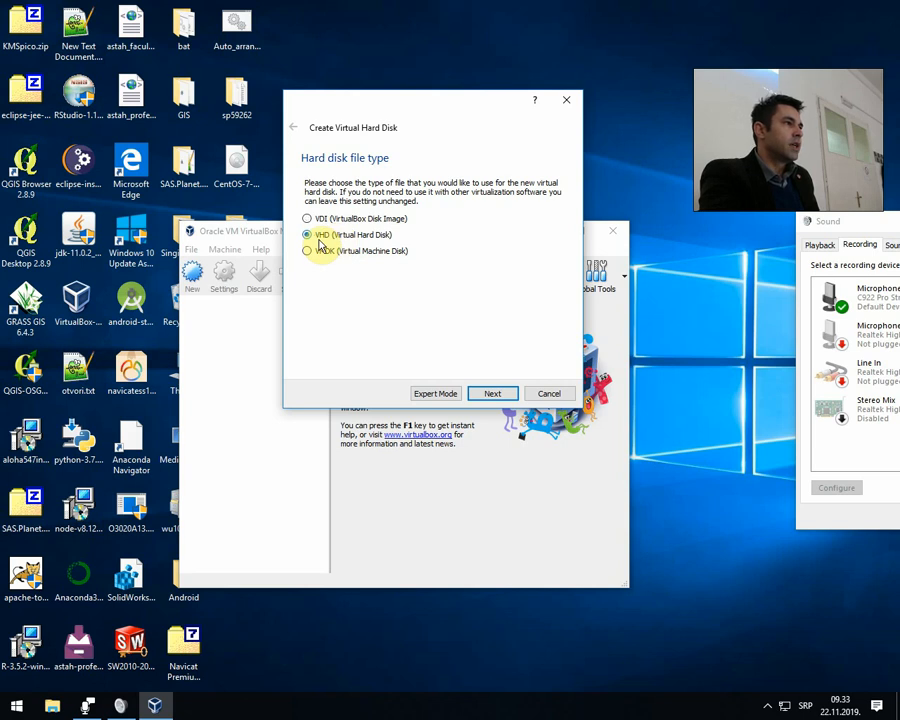
left_click(385, 256)
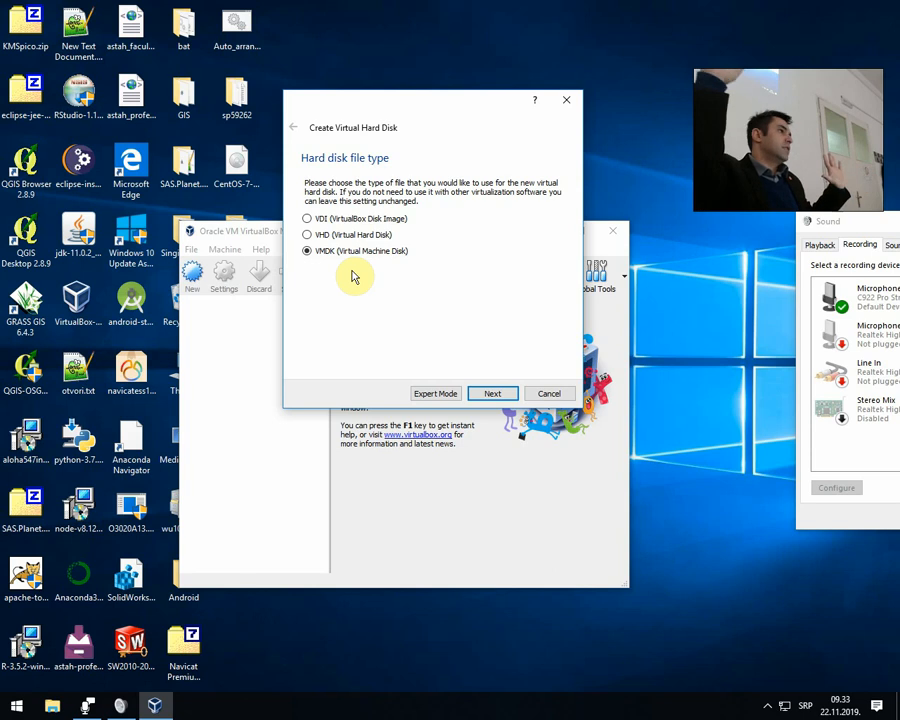
left_click(368, 219)
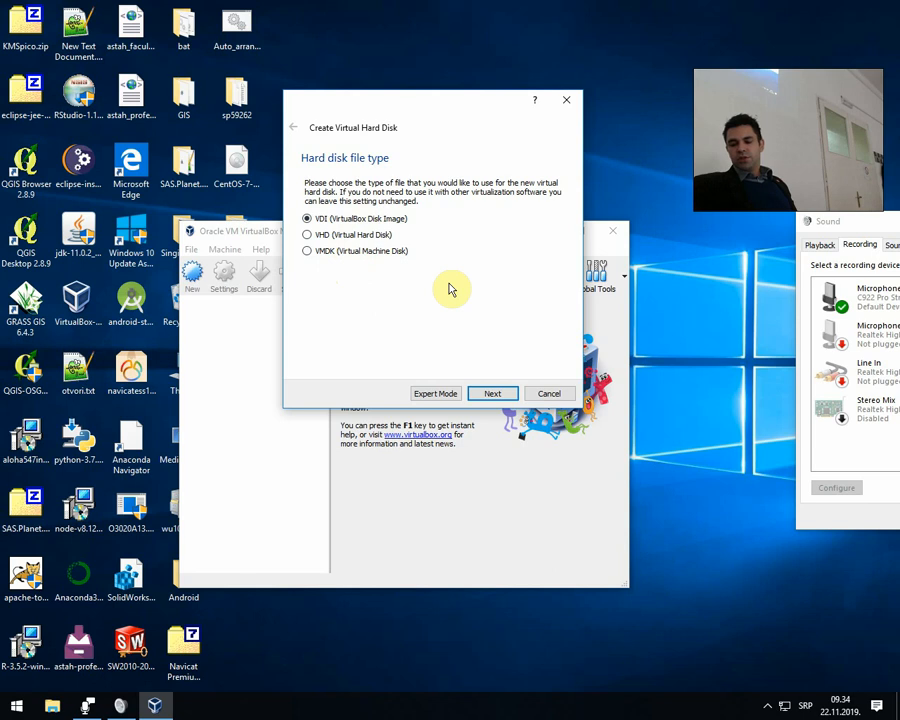
left_click(492, 398)
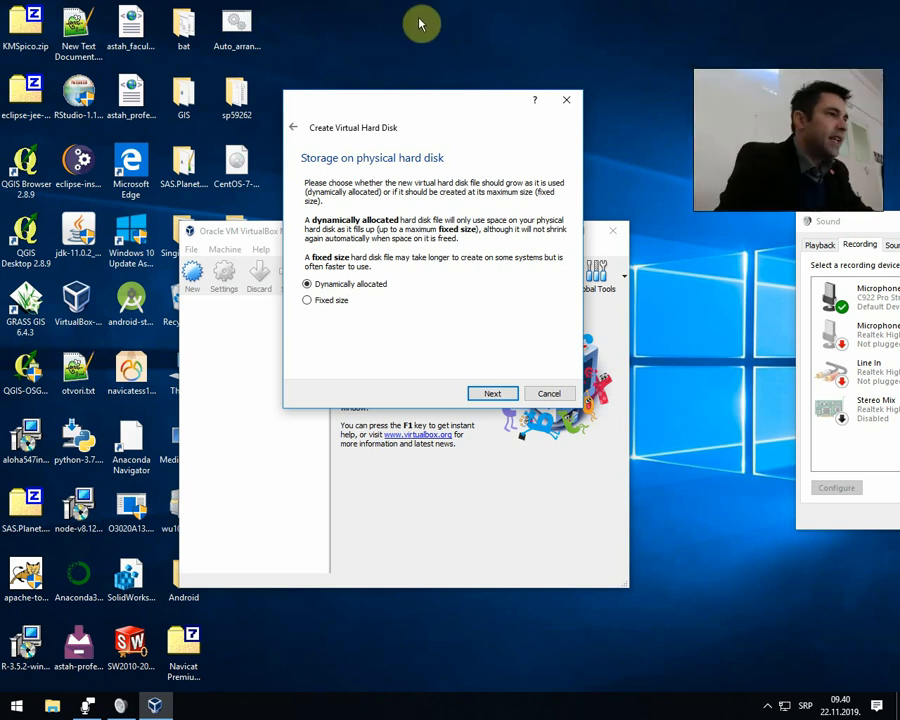
left_click(494, 394)
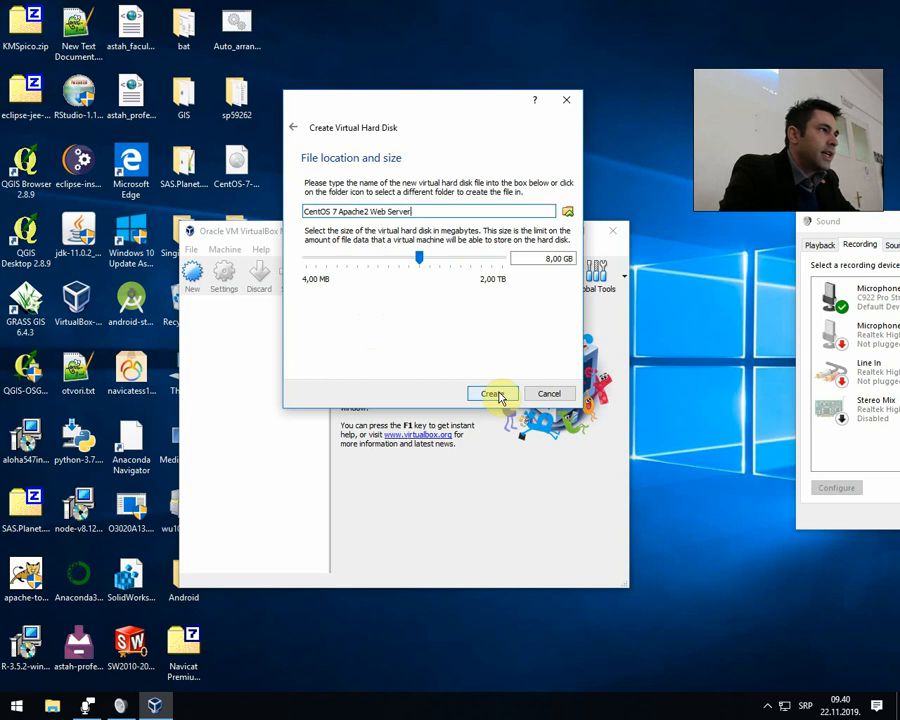
Create the virtual hard disk as "CentOS 7 Apache2 Web Server.vdi" in the machine's default folder, with a size of 25,58 GB.
left_click(567, 215)
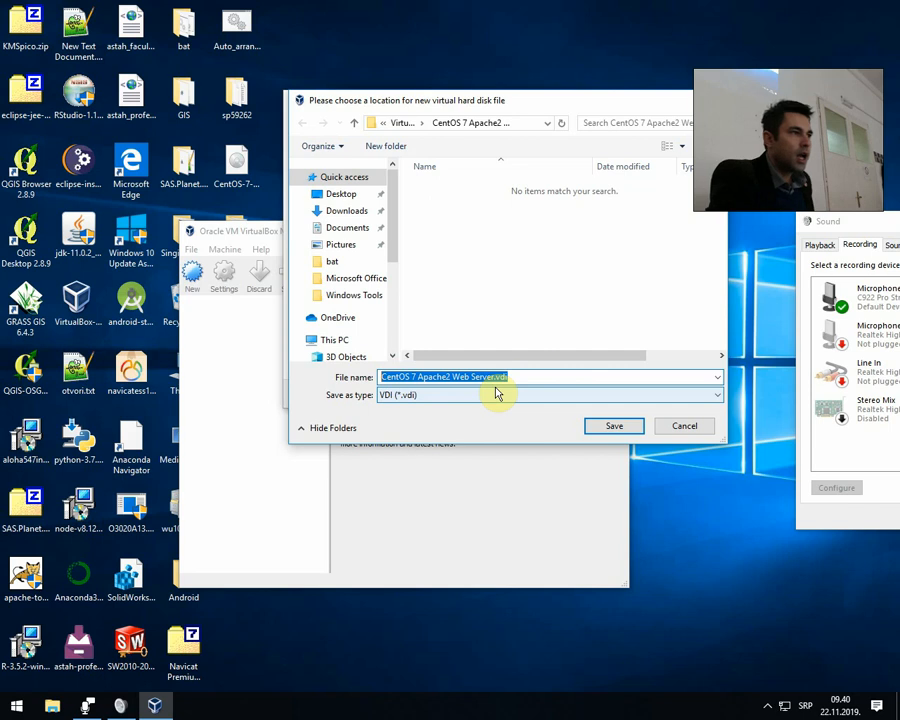
left_click(624, 426)
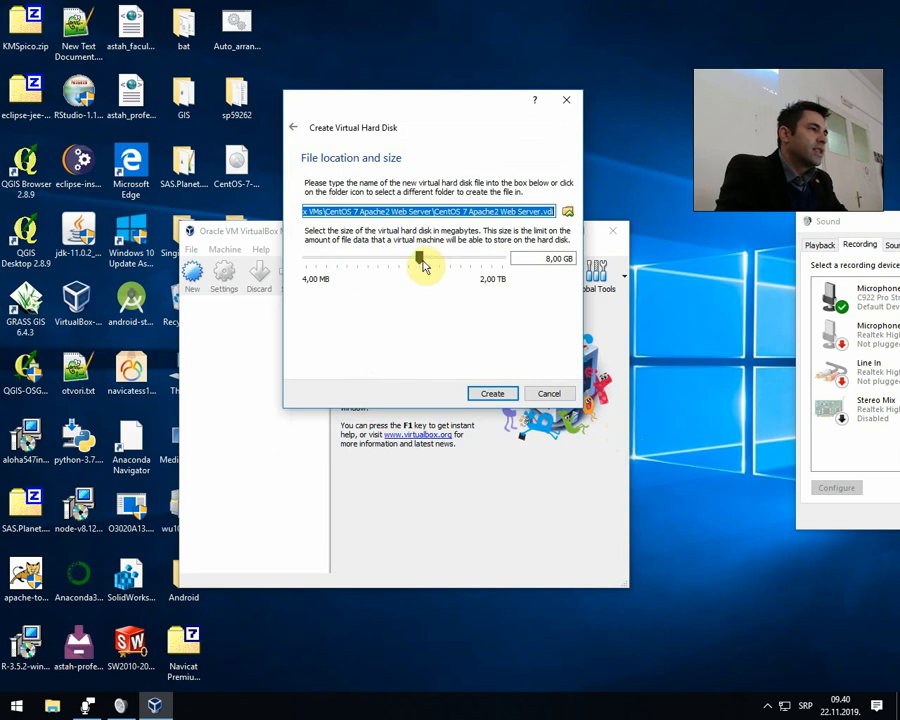
left_click_drag(421, 259, 439, 265)
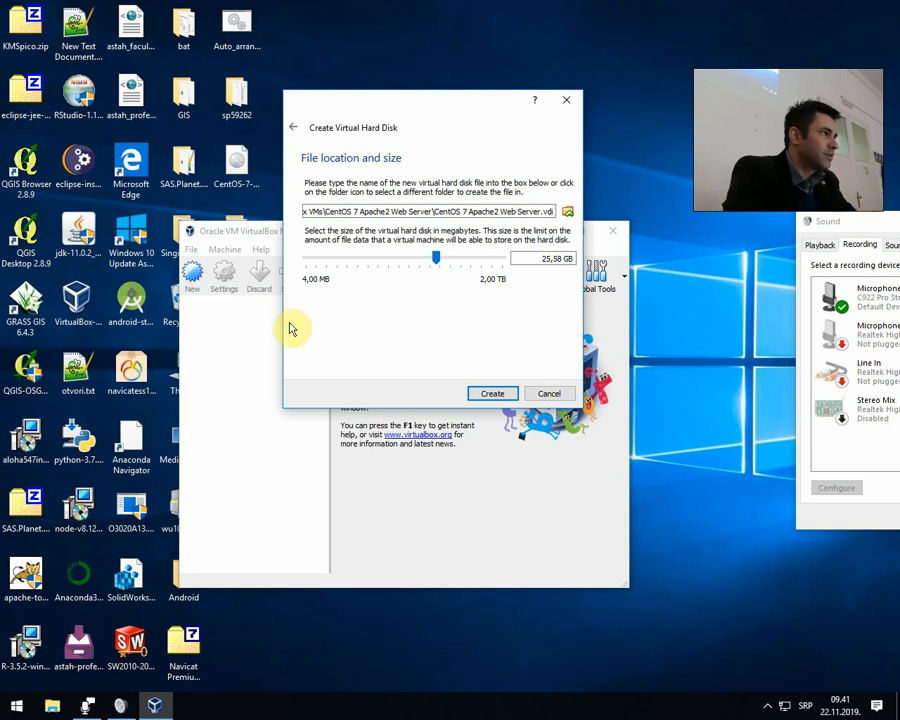
left_click(505, 397)
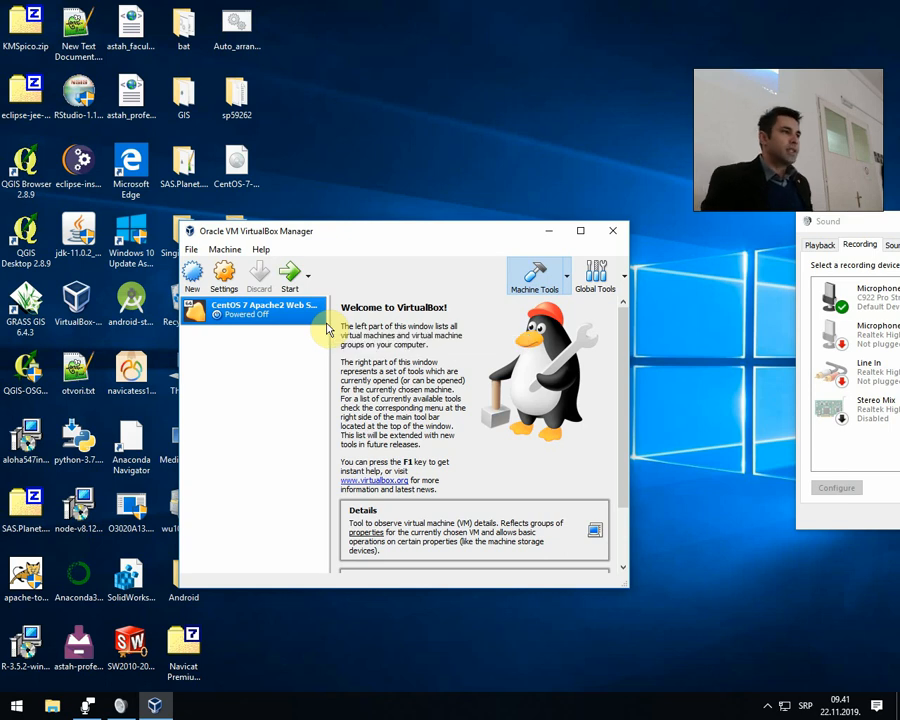
In the new machine's storage settings, add an optical drive to the IDE controller with CentOS-7-x86_64-Minimal-1804.iso from the Desktop.
right_click(232, 318)
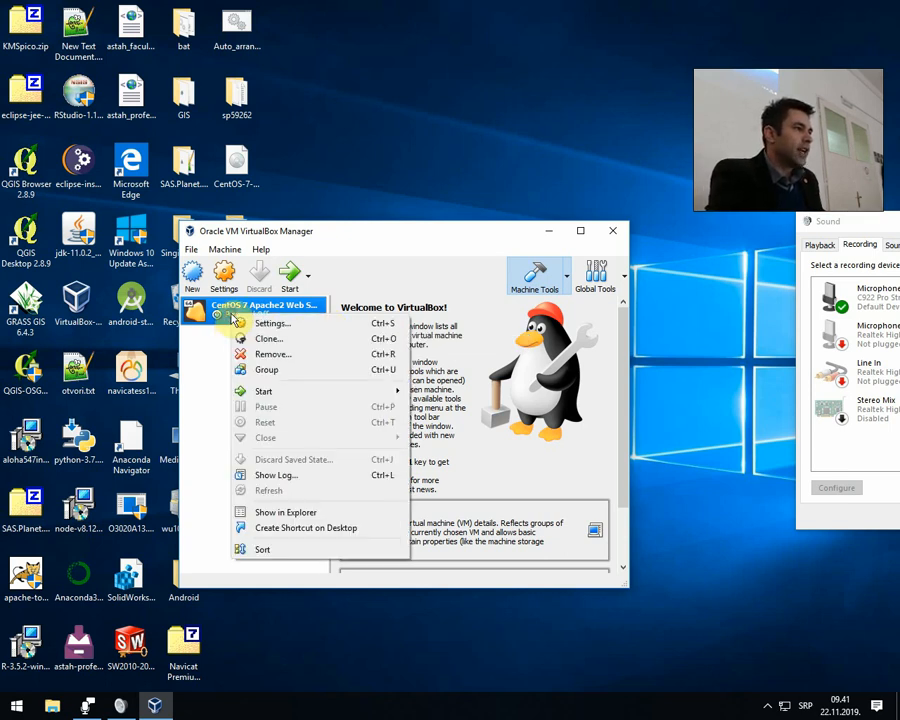
left_click(258, 325)
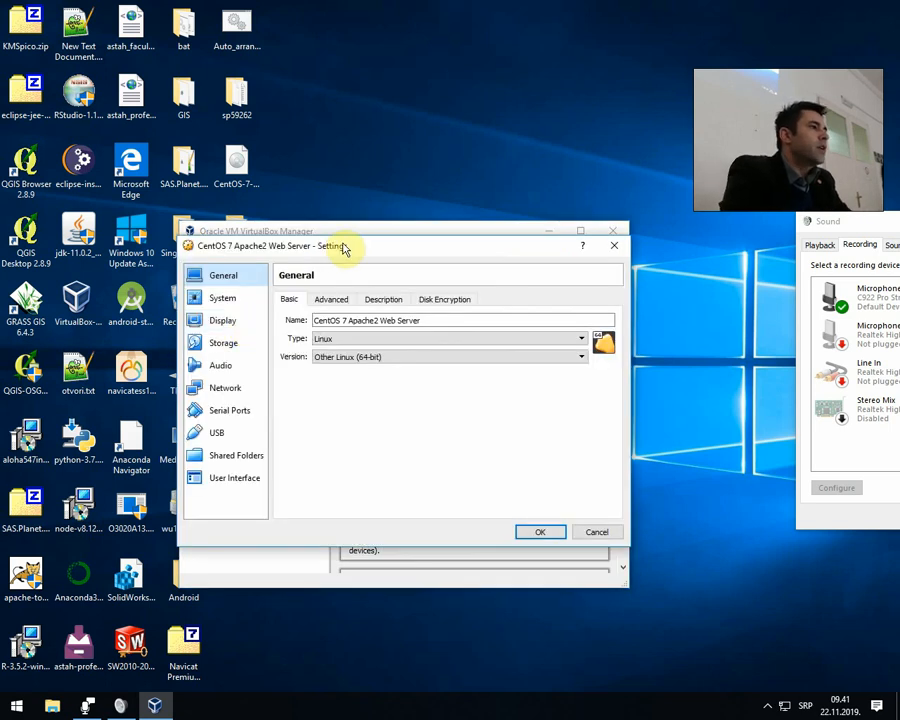
left_click_drag(341, 247, 399, 219)
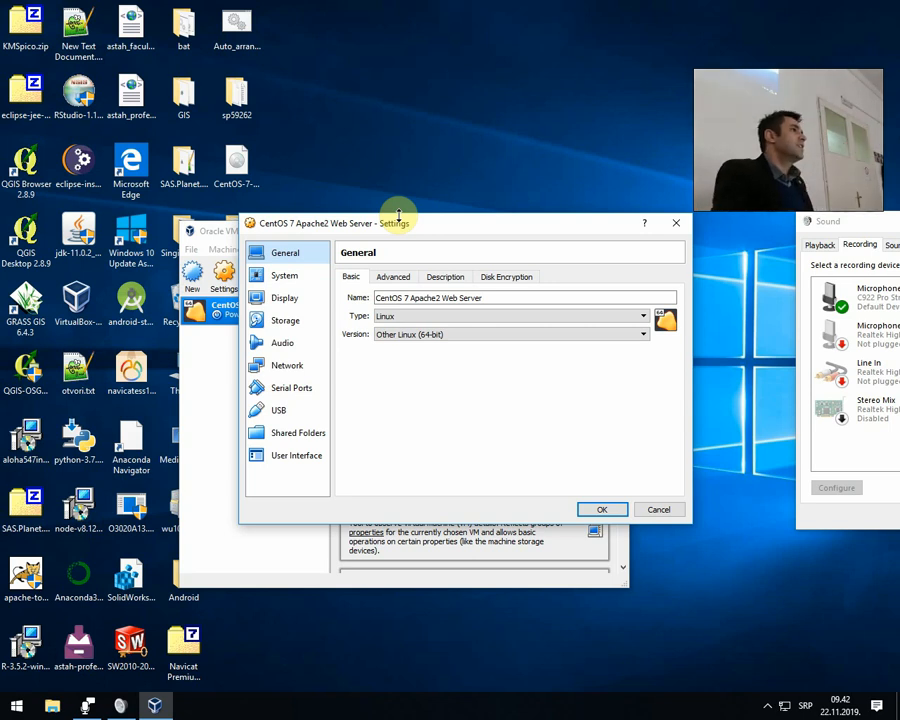
left_click(294, 322)
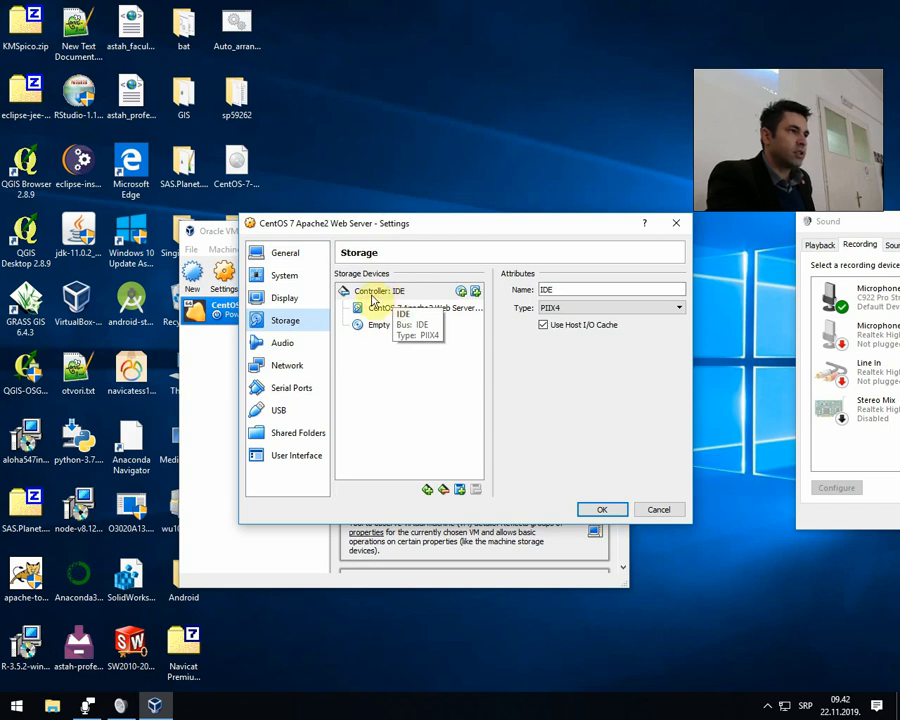
left_click(464, 297)
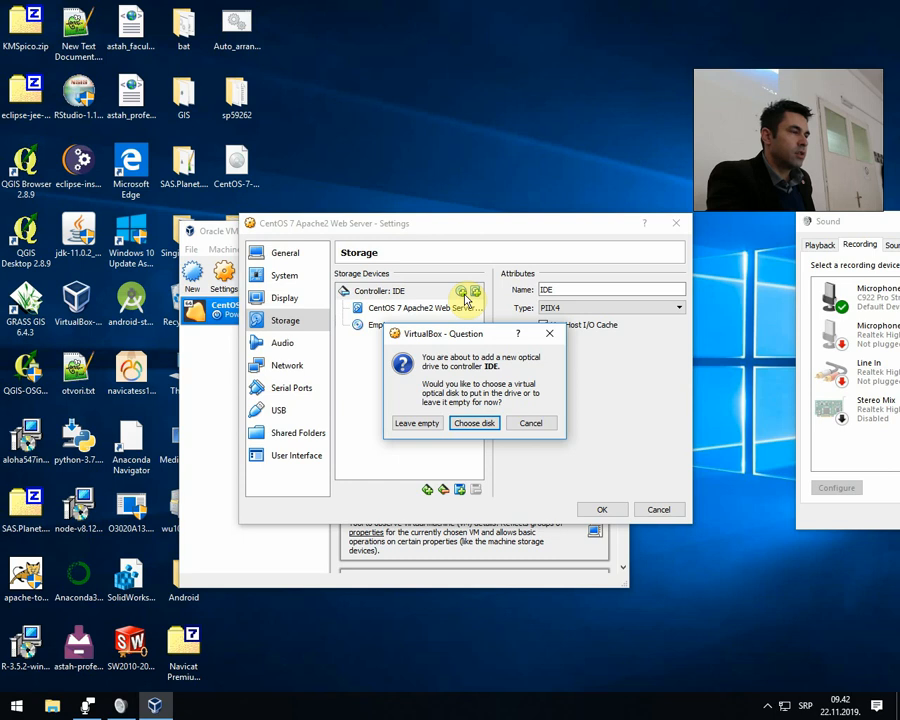
left_click(468, 424)
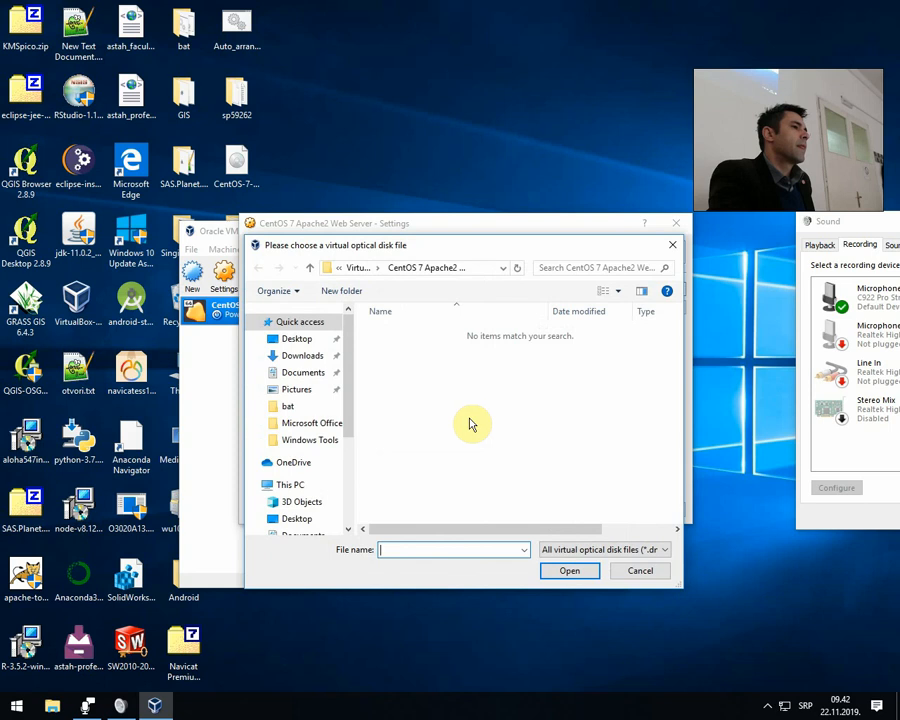
left_click(297, 339)
left_click(450, 436)
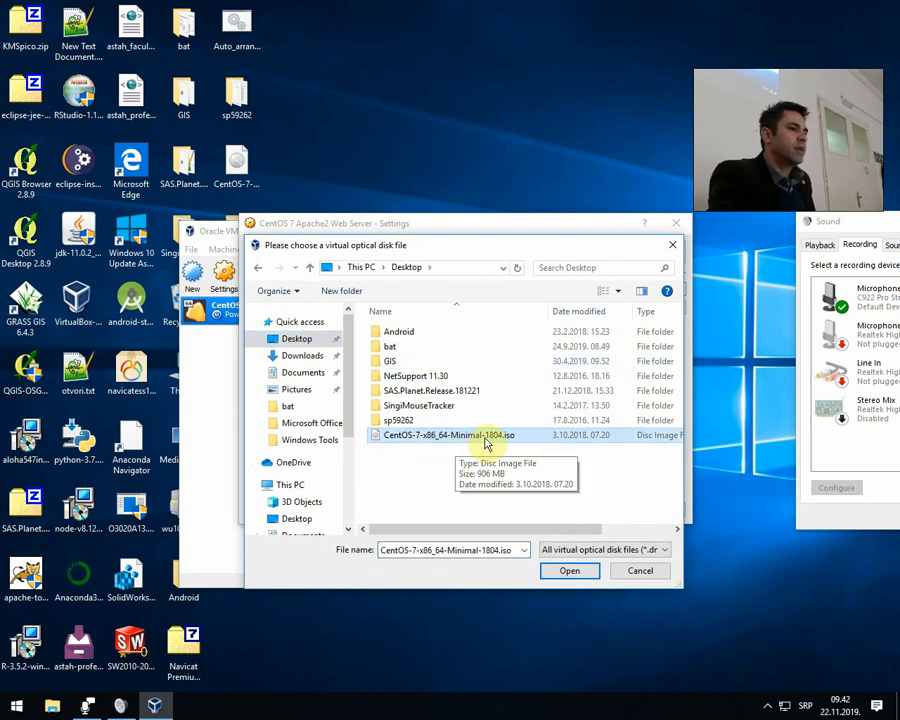
double_click(486, 440)
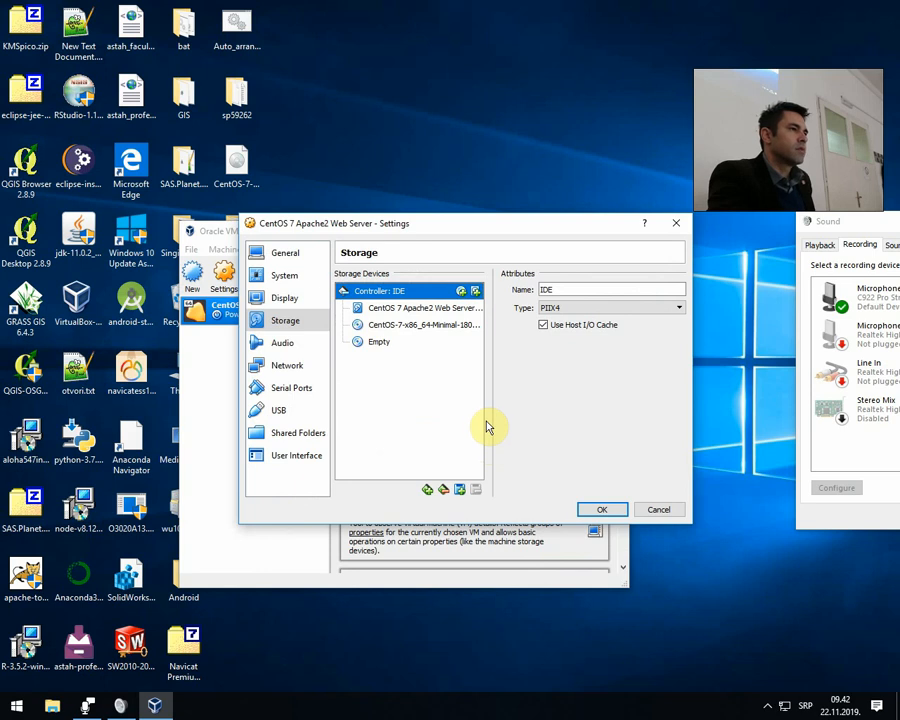
left_click(450, 324)
left_click(430, 292)
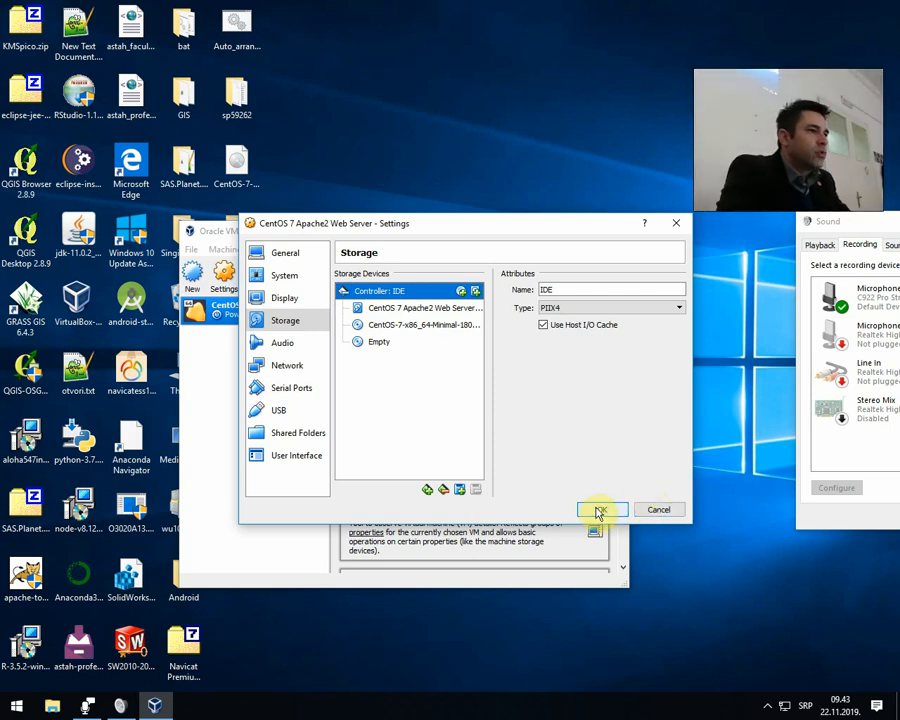
left_click(433, 435)
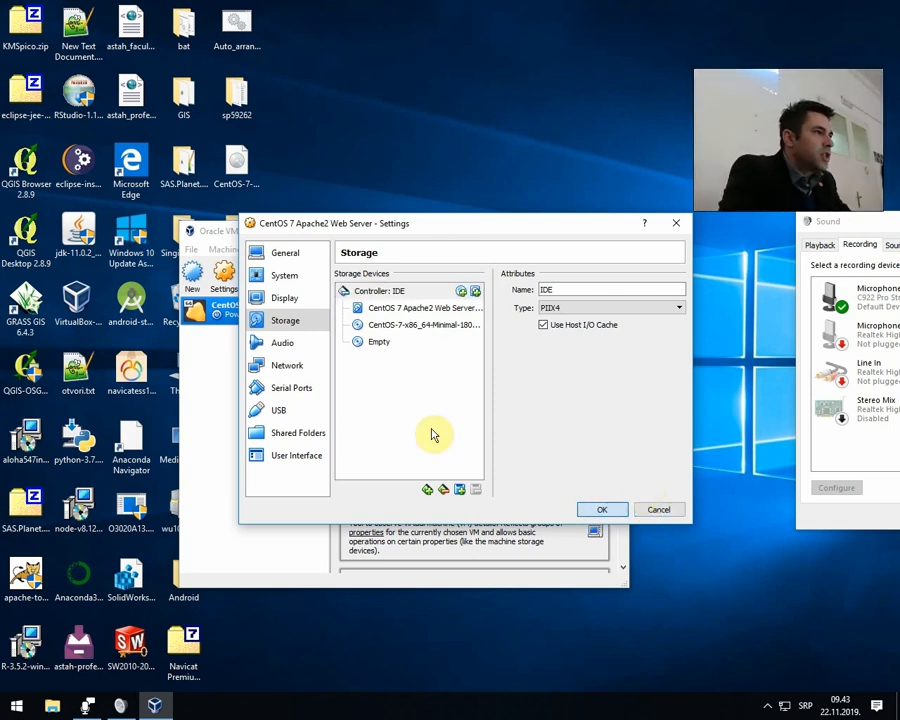
Review the machine's four network adapters, keep Adapter 1 attached to NAT, and save the settings.
left_click(282, 367)
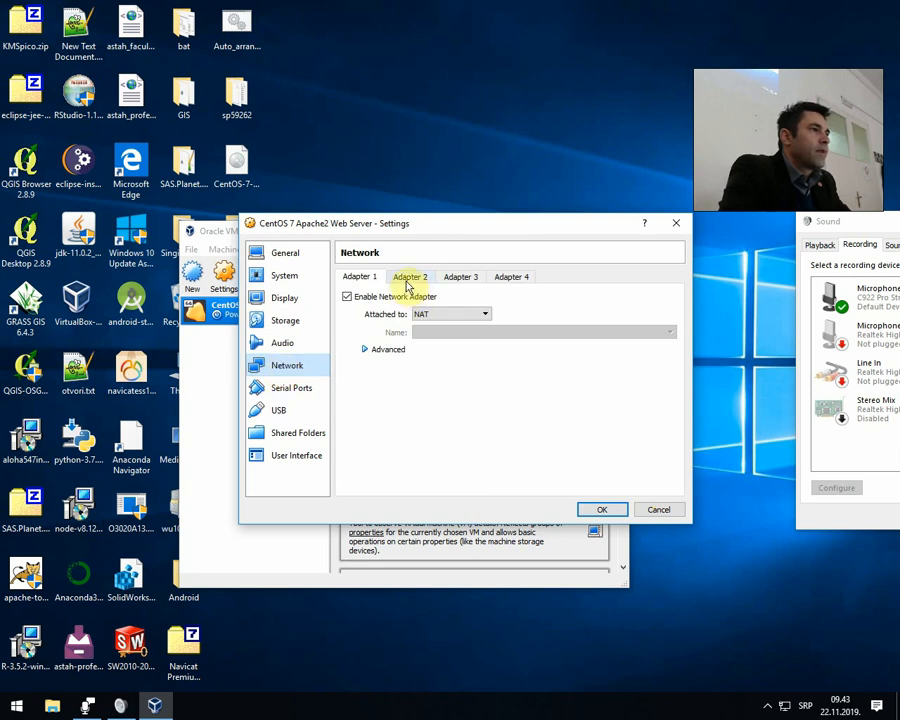
left_click(460, 277)
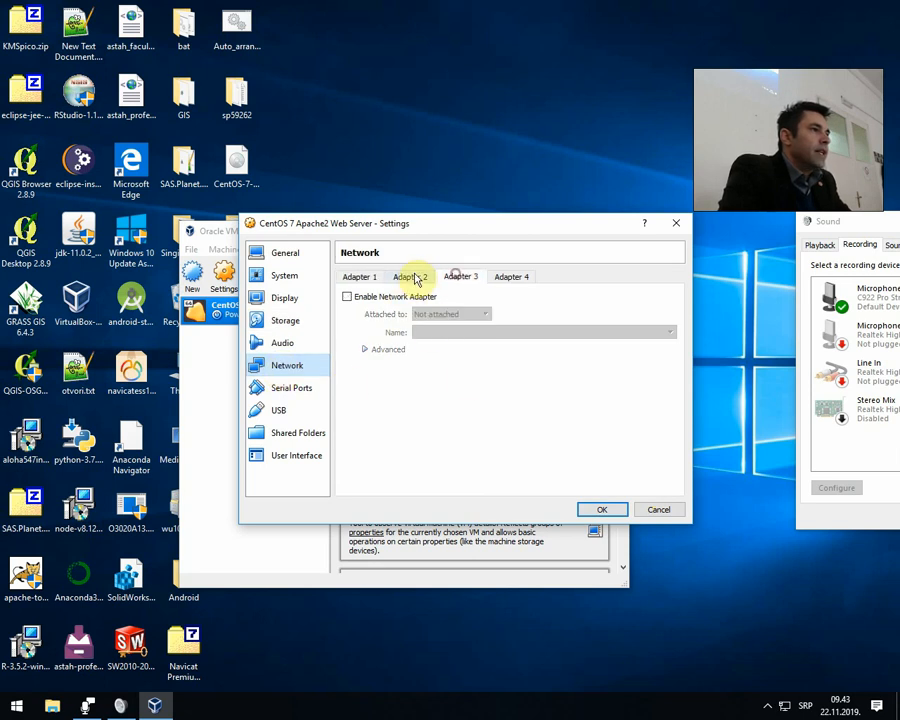
left_click(358, 277)
left_click(418, 280)
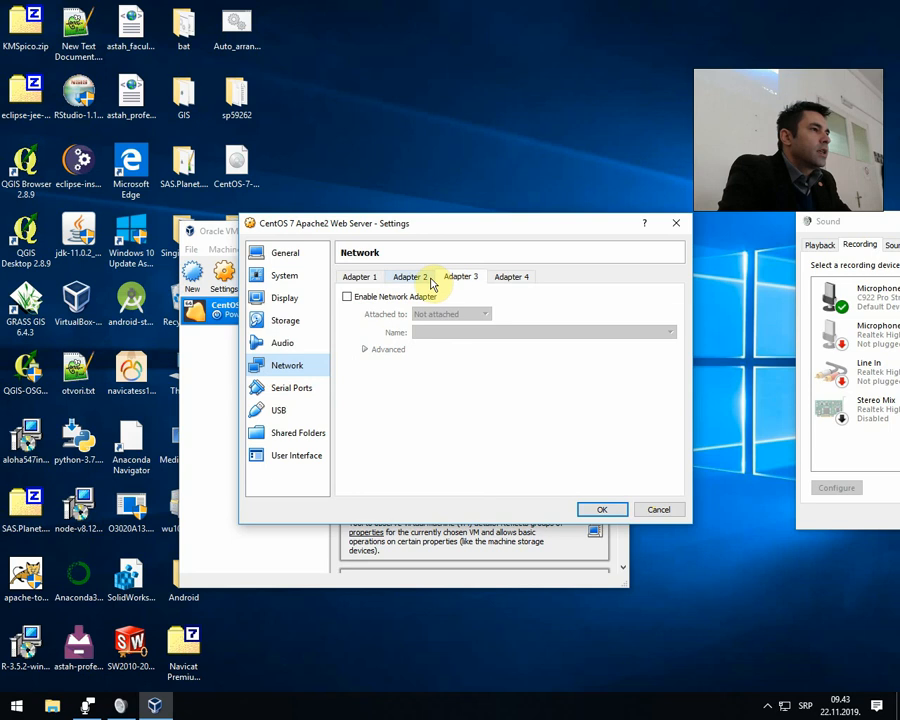
left_click(458, 279)
left_click(508, 279)
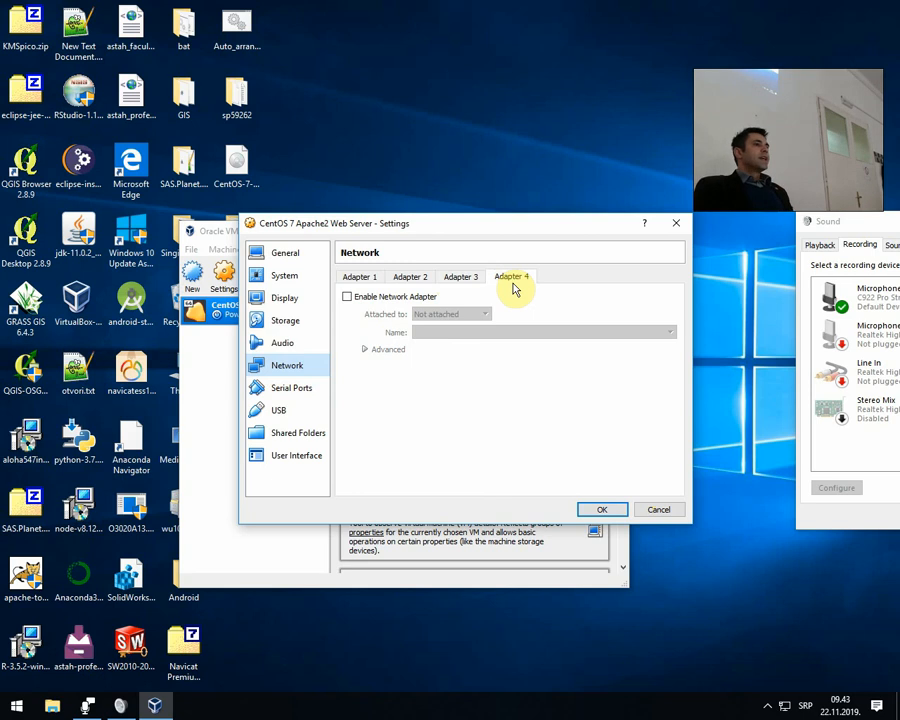
left_click(359, 277)
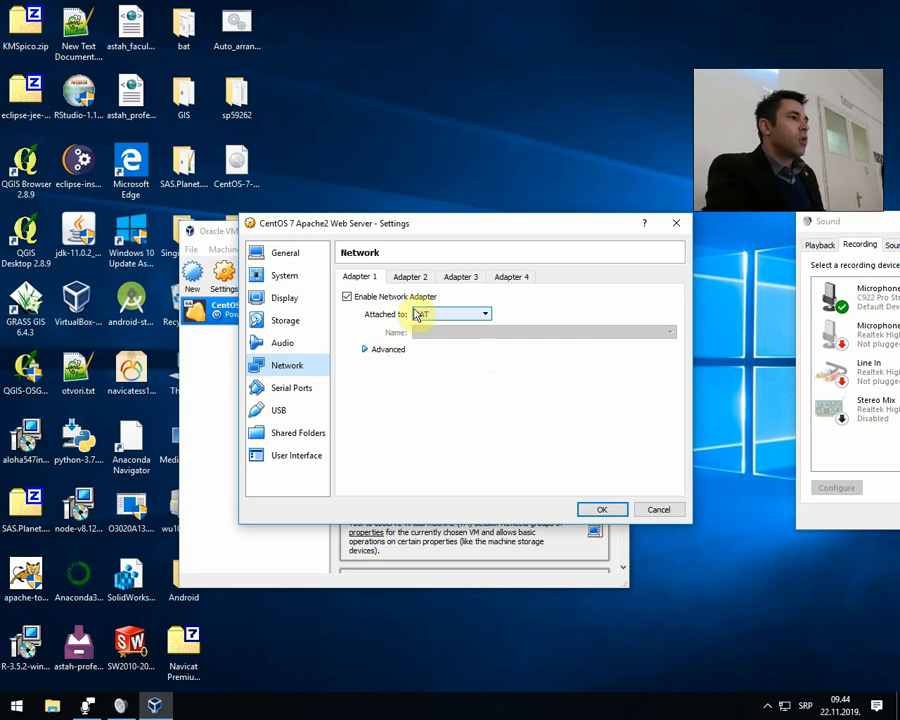
left_click(444, 316)
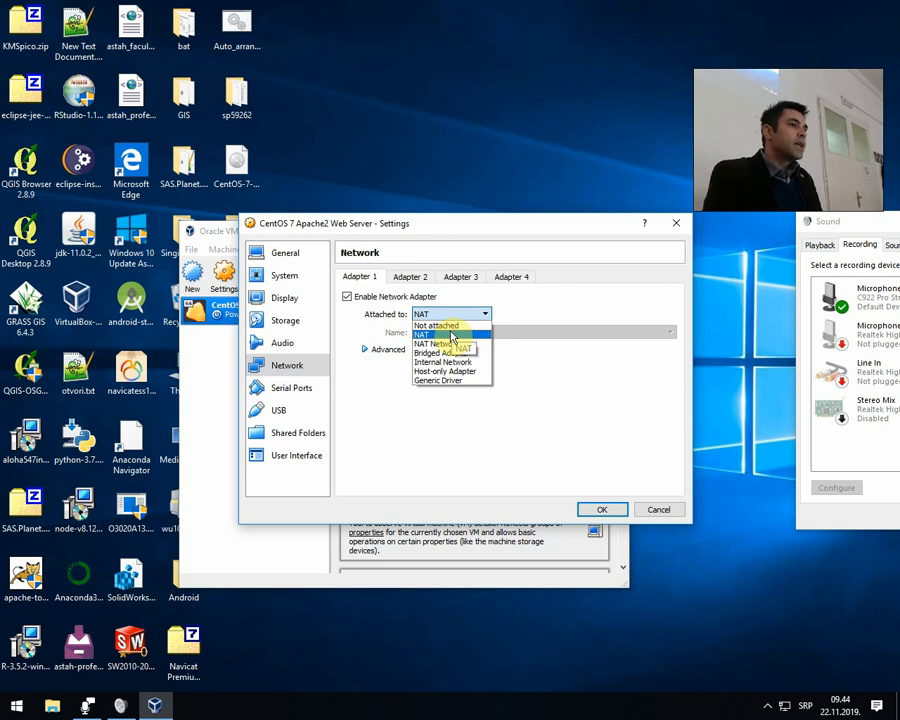
left_click(435, 335)
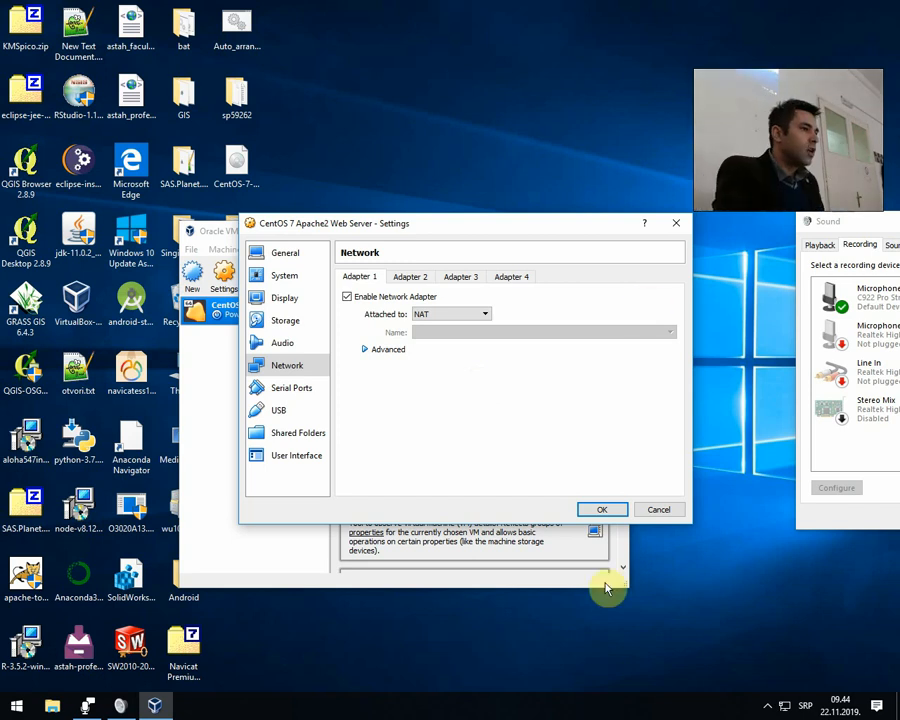
left_click(604, 510)
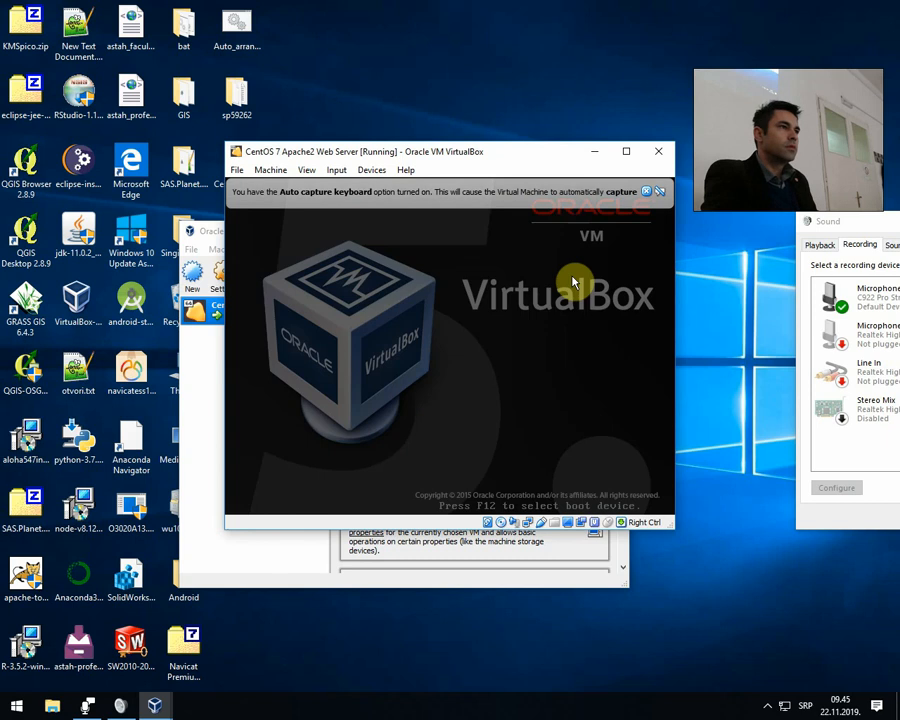
Dismiss the keyboard capture notice and boot the Install CentOS 7 entry from the boot menu.
left_click(646, 191)
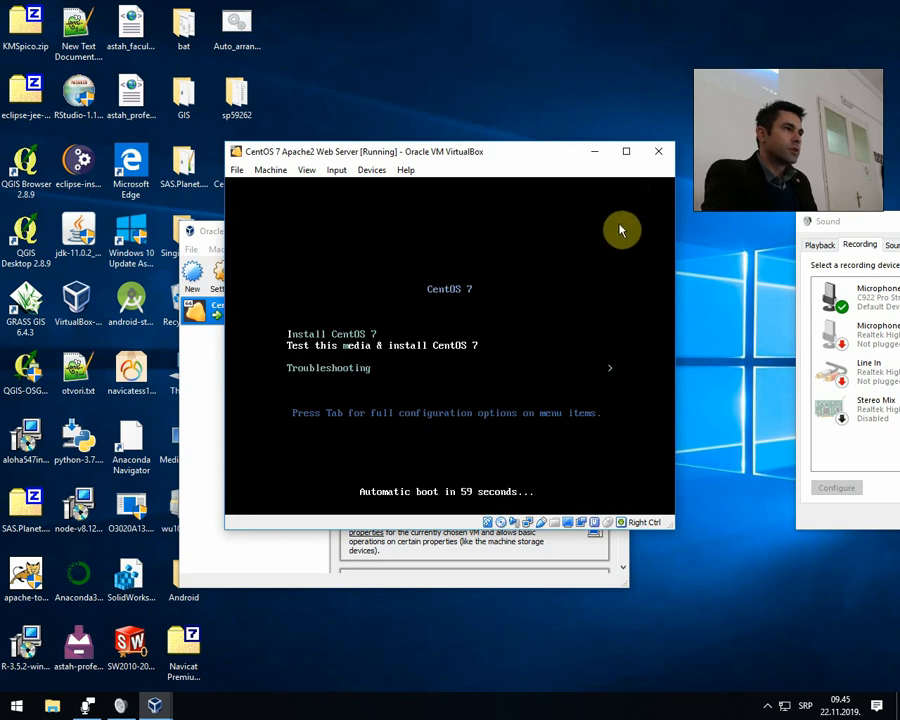
key("Up")
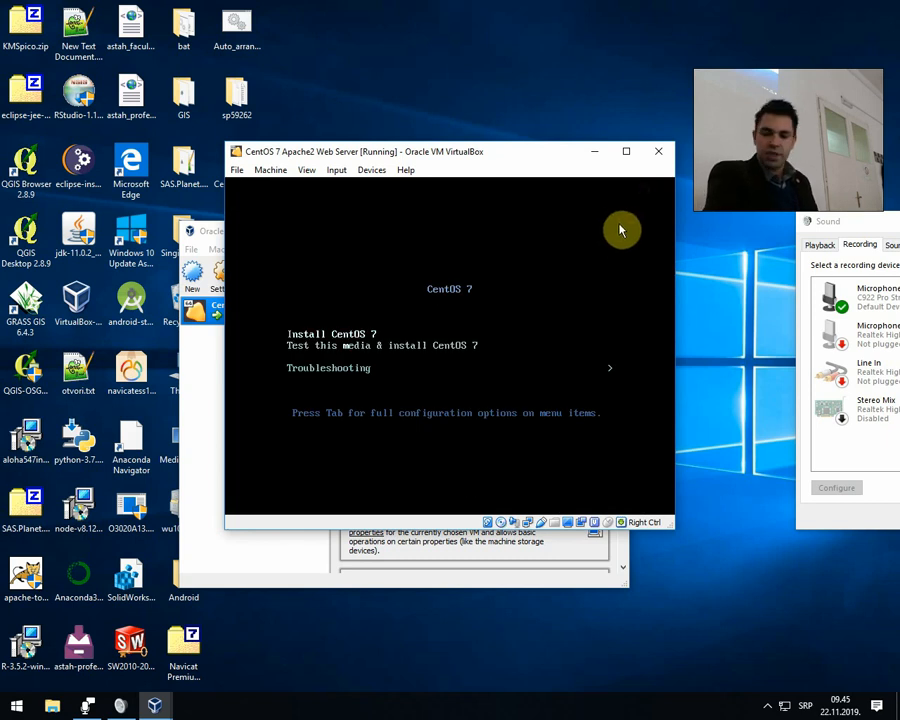
key("Down")
key("Up")
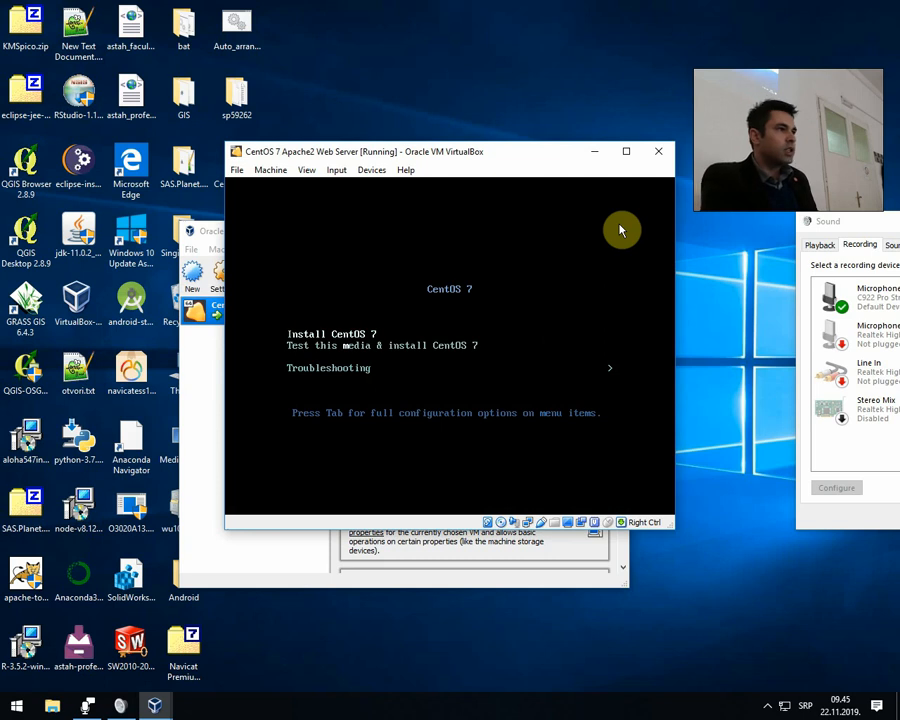
key("Down")
key("Up")
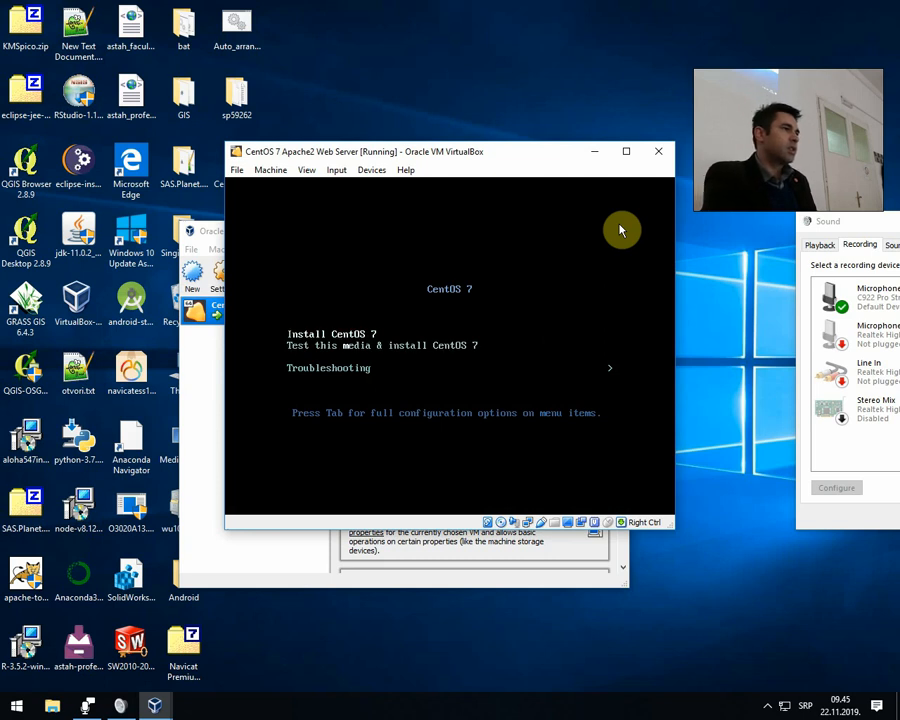
key("Down")
key("Up")
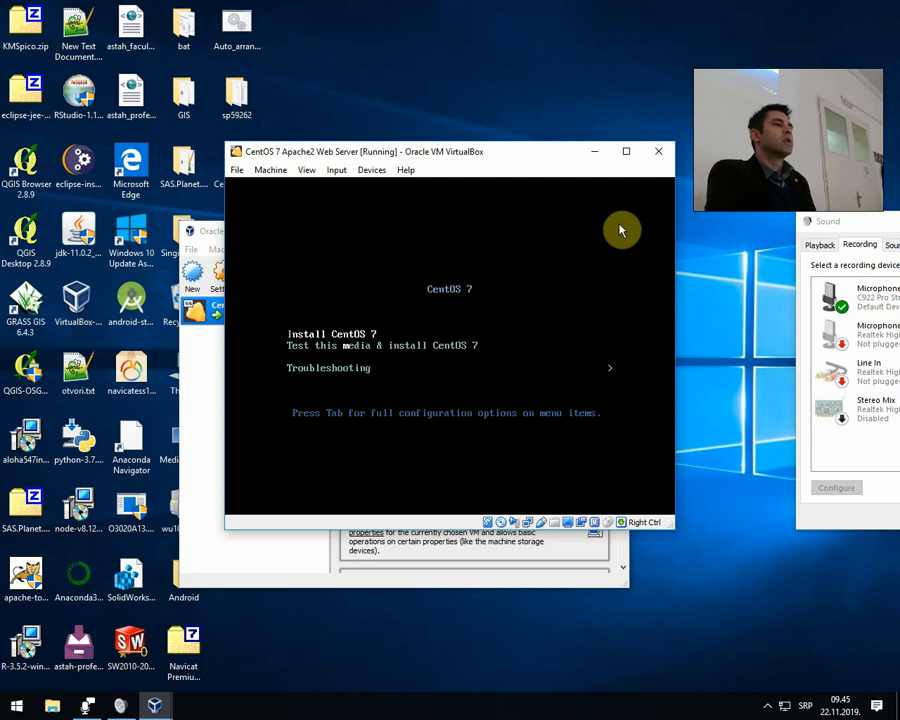
key("Return")
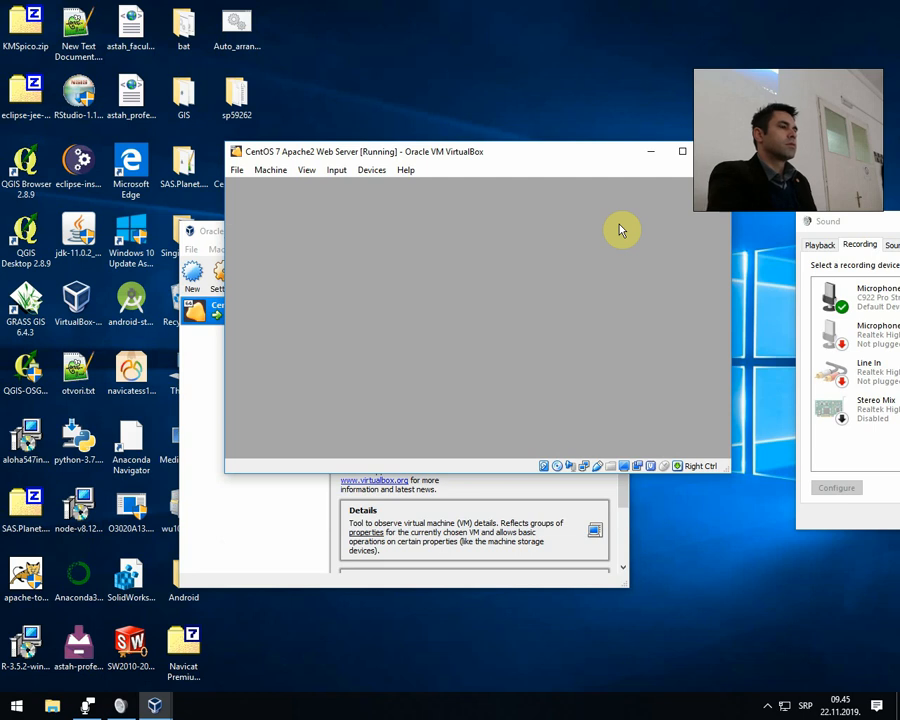
Reposition the virtual machine window, capture the pointer inside it, and dismiss the mouse pointer integration notice.
left_click_drag(559, 149, 484, 165)
left_click(268, 550)
left_click(543, 231)
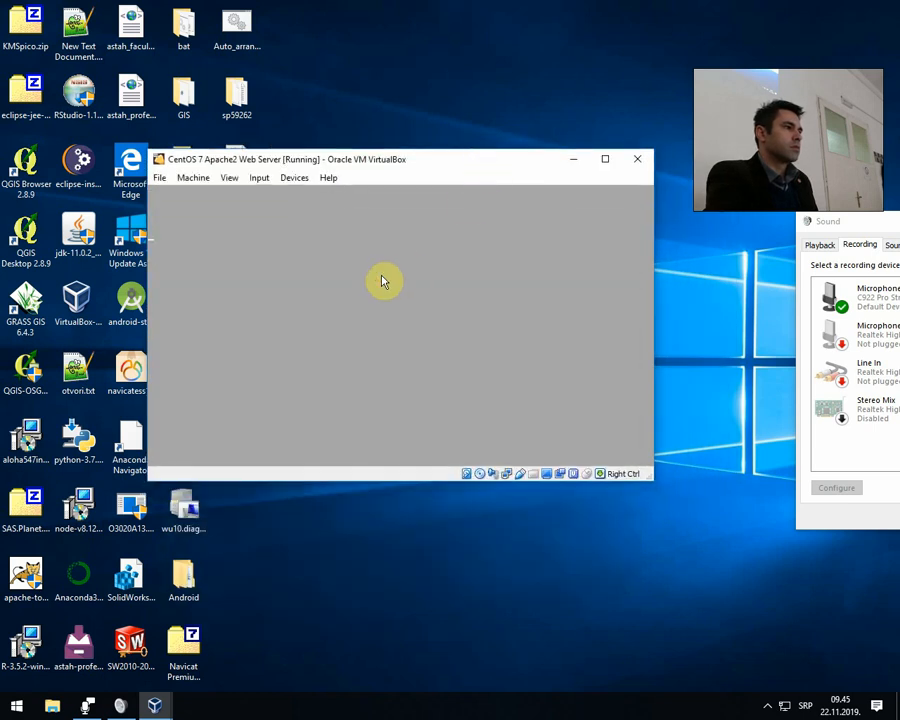
left_click(381, 281)
left_click(433, 407)
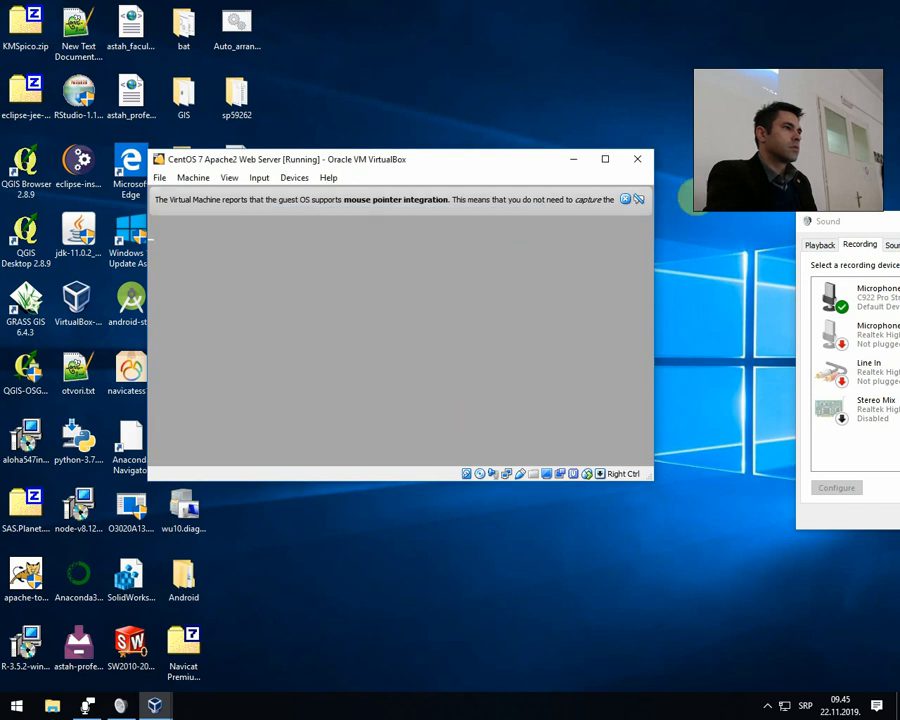
left_click(626, 199)
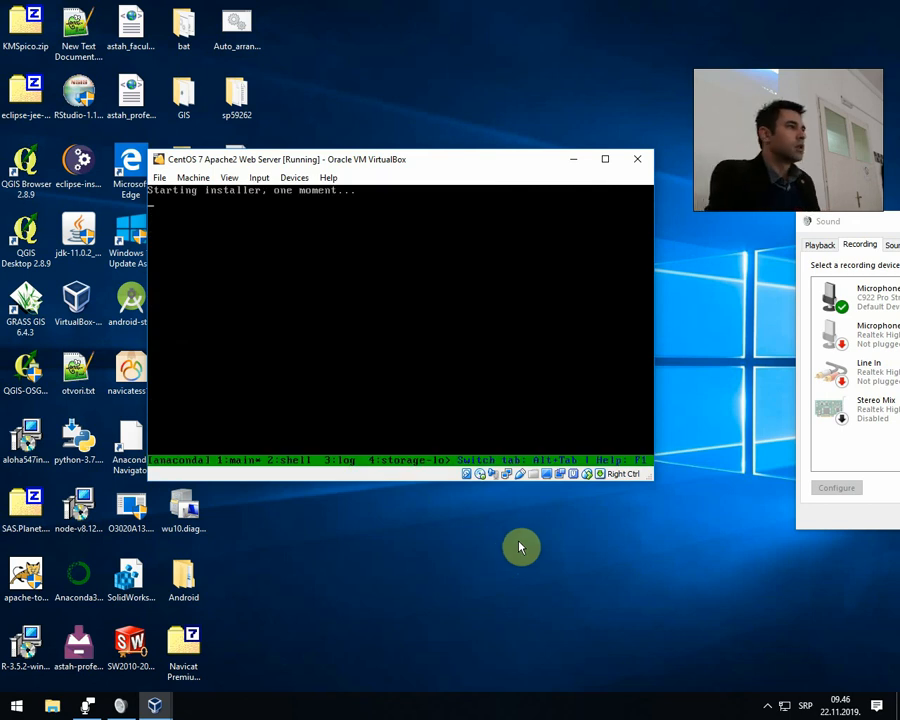
left_click_drag(826, 224, 864, 238)
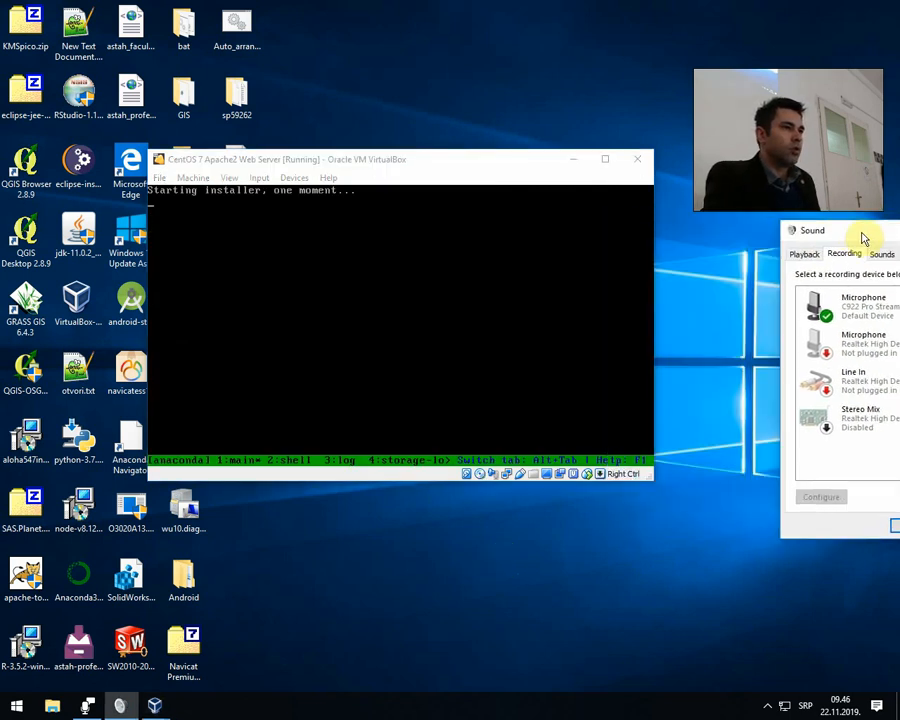
left_click(767, 707)
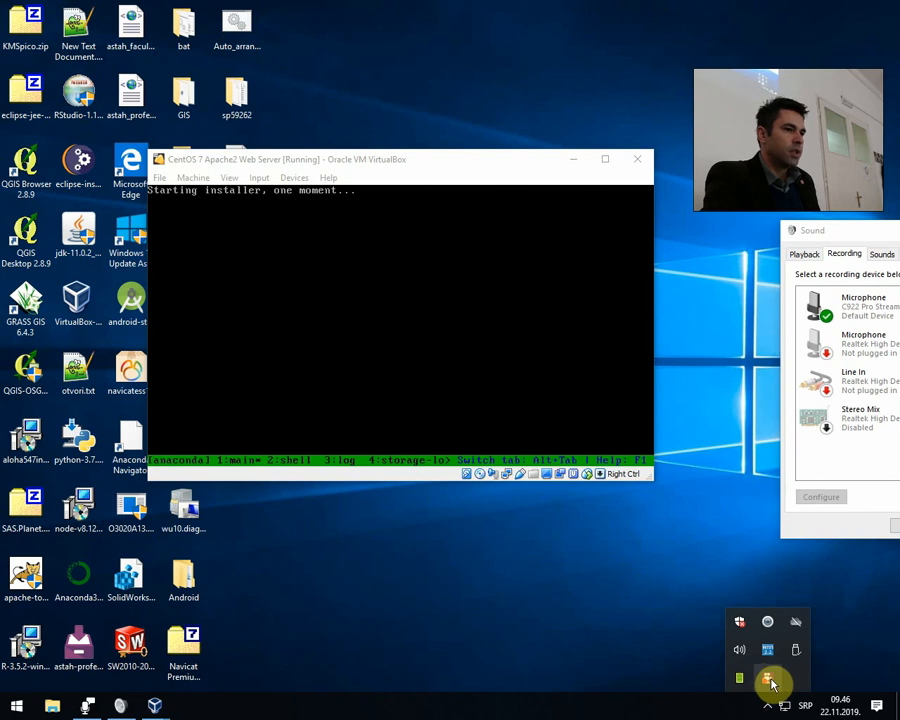
left_click(766, 680)
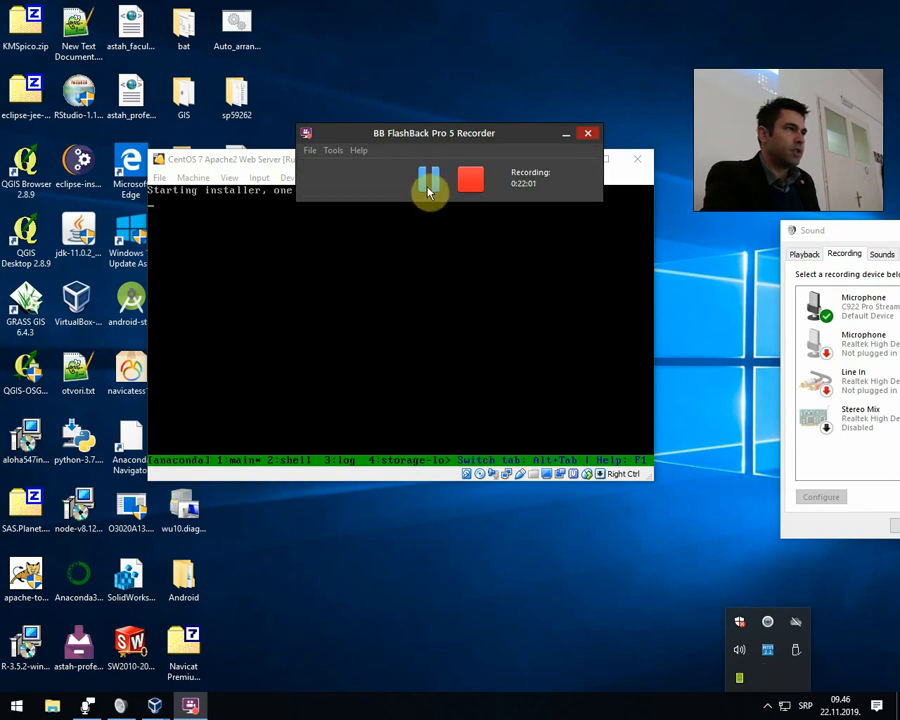
left_click(428, 192)
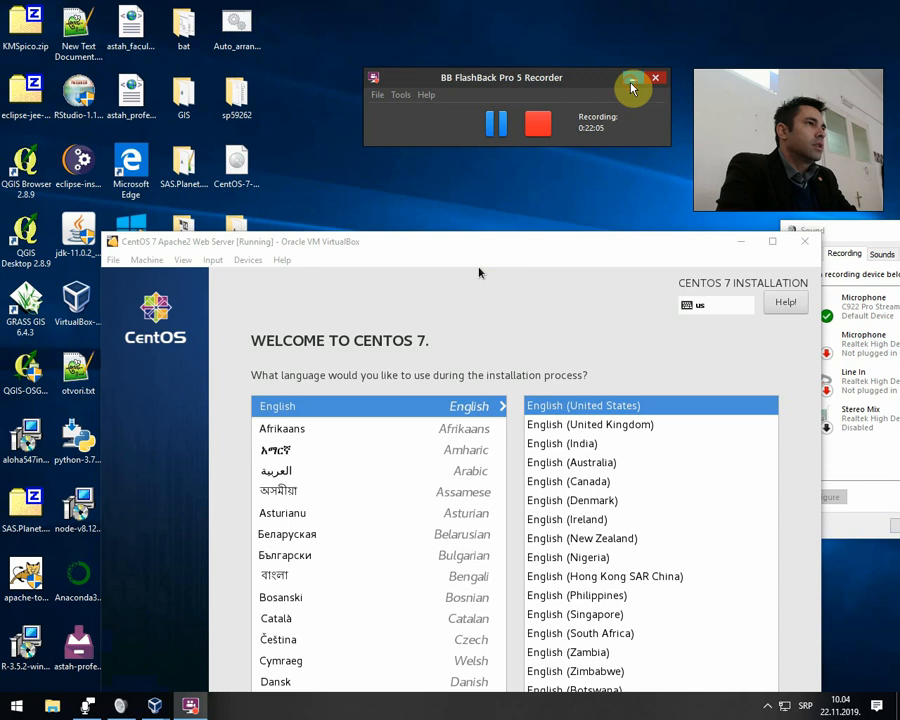
left_click(631, 88)
Maximize the virtual machine window and continue the installation in English (United States).
left_click_drag(508, 249, 482, 74)
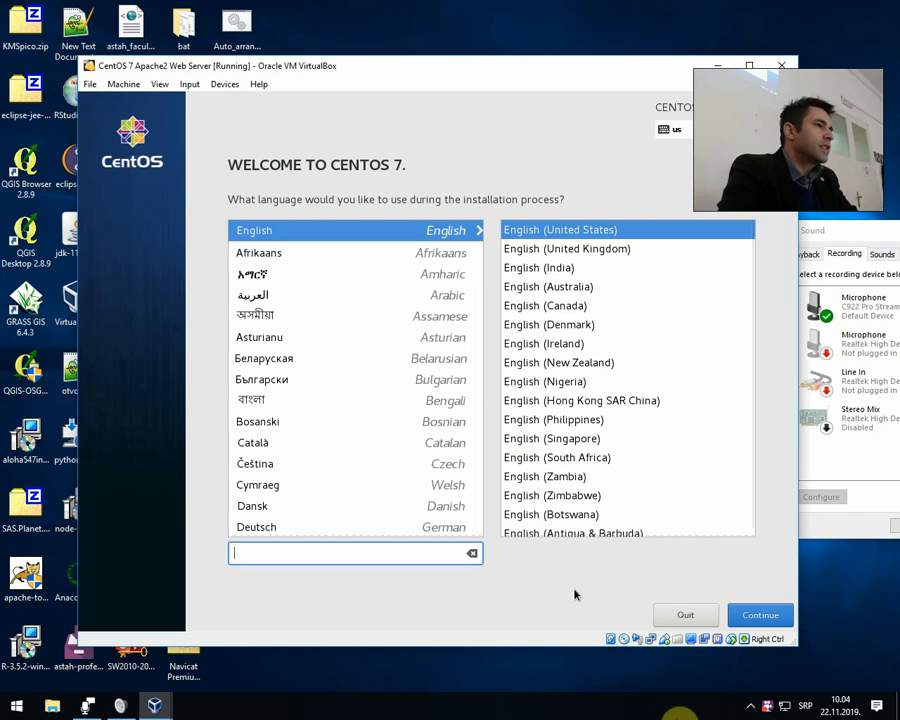
double_click(405, 74)
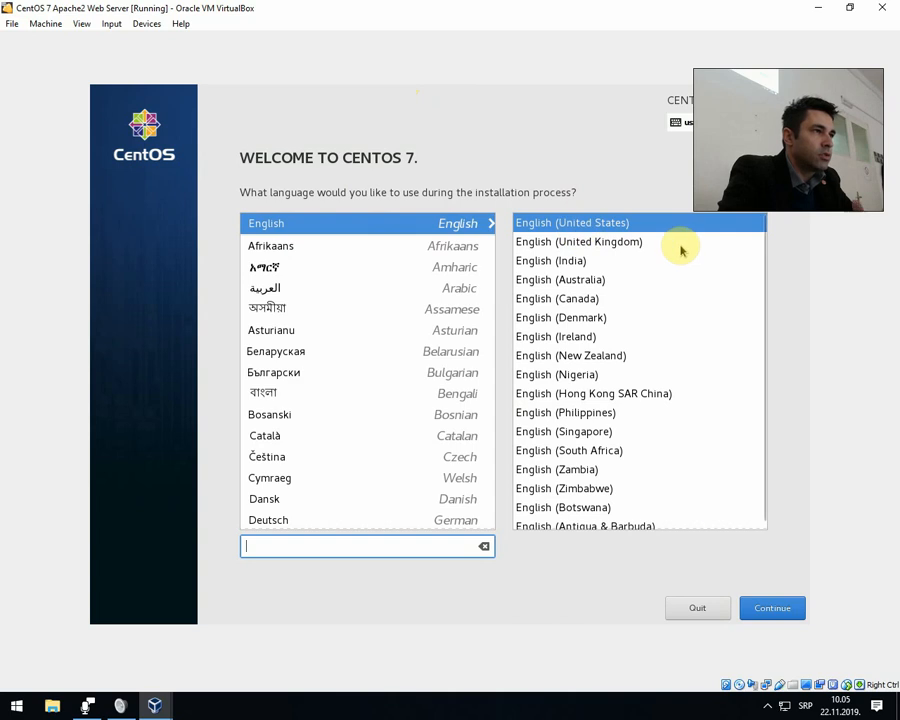
left_click(771, 607)
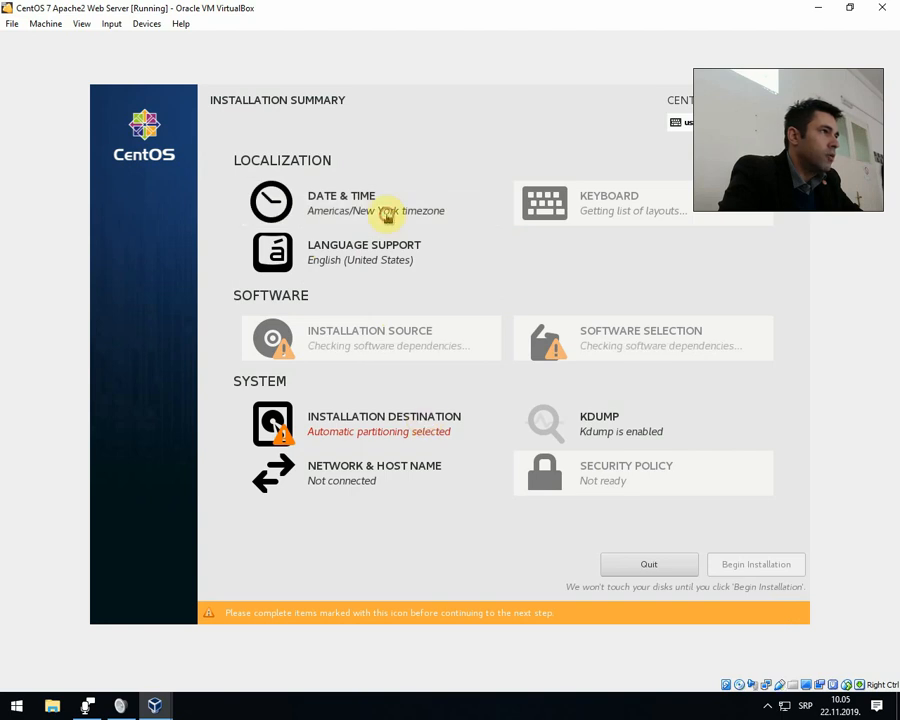
Set the installer's date and time location to region Europe, city Belgrade, and check the saved setting.
left_click(387, 219)
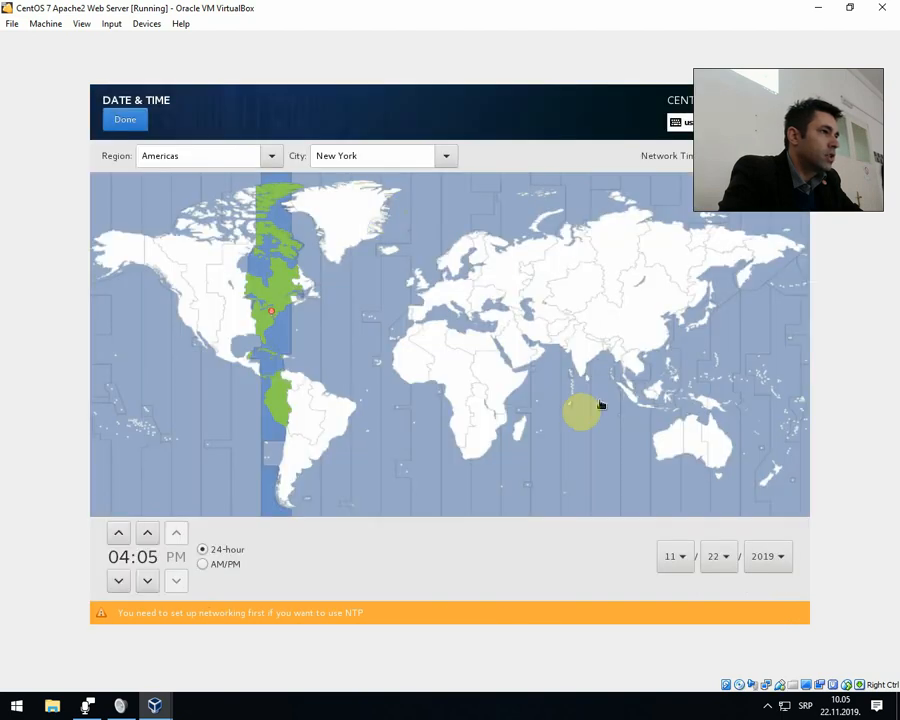
left_click(387, 155)
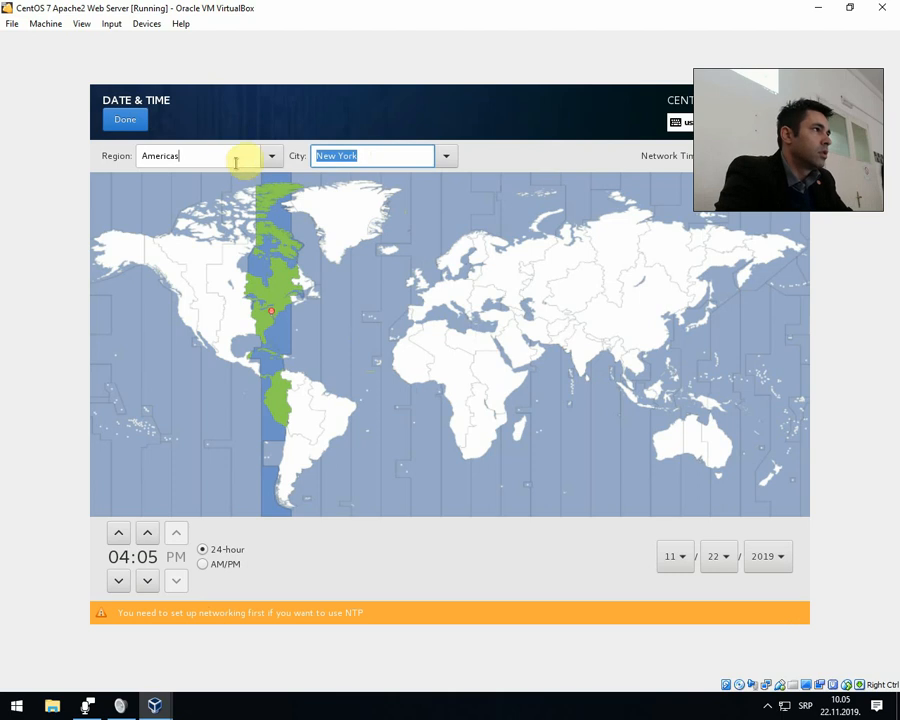
left_click(274, 157)
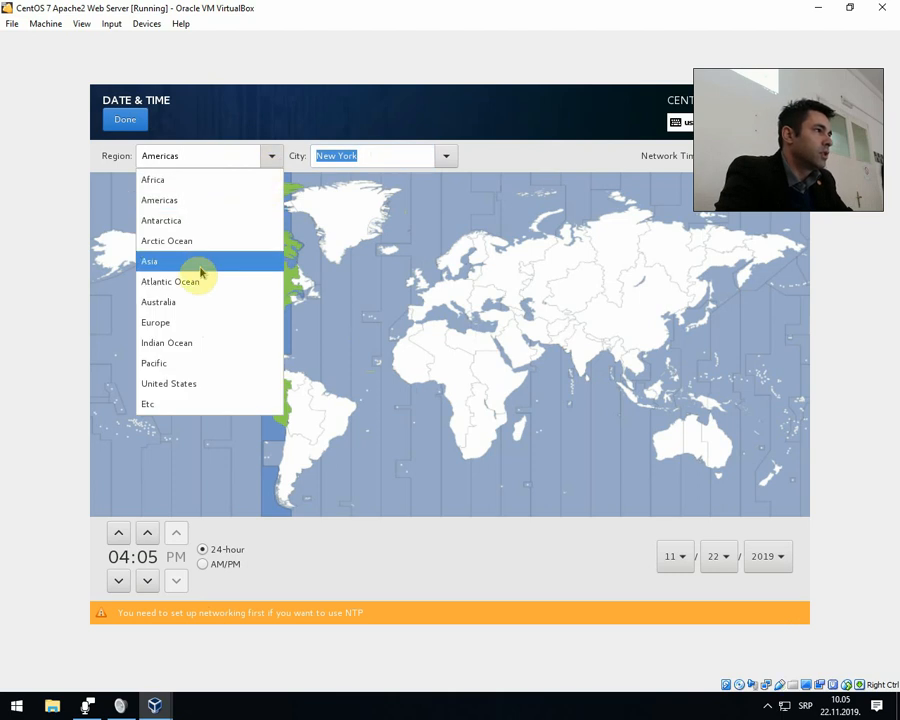
left_click(192, 326)
left_click(385, 156)
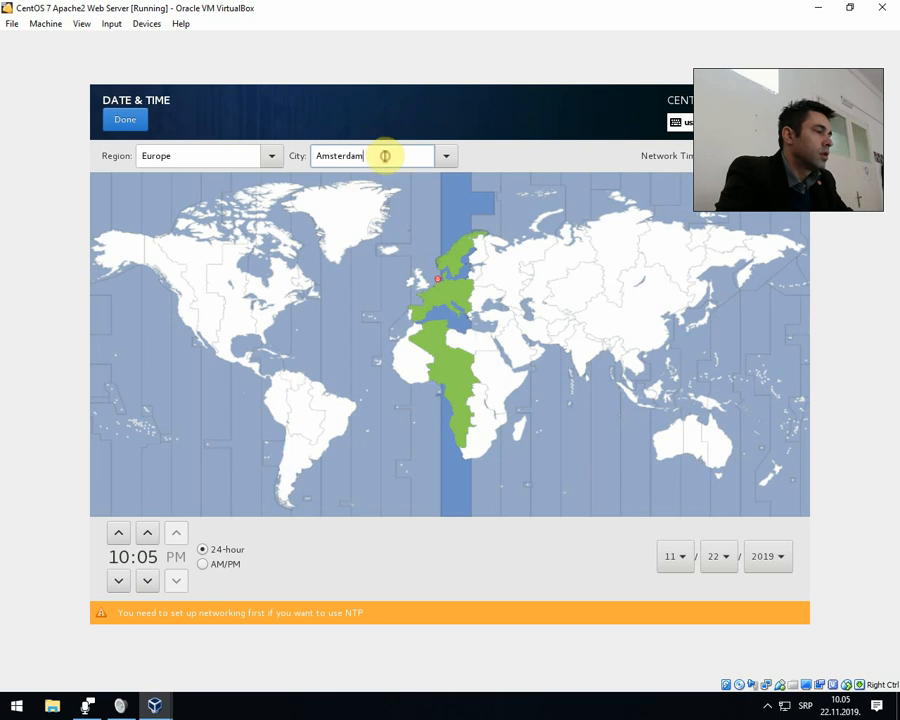
double_click(385, 156)
type("BElgra")
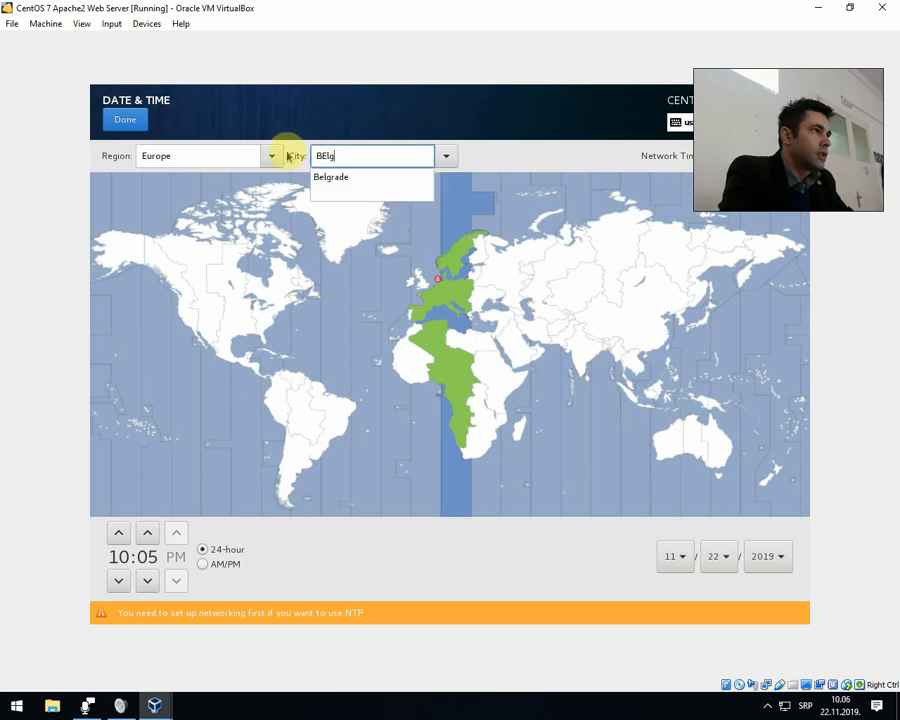
left_click(340, 178)
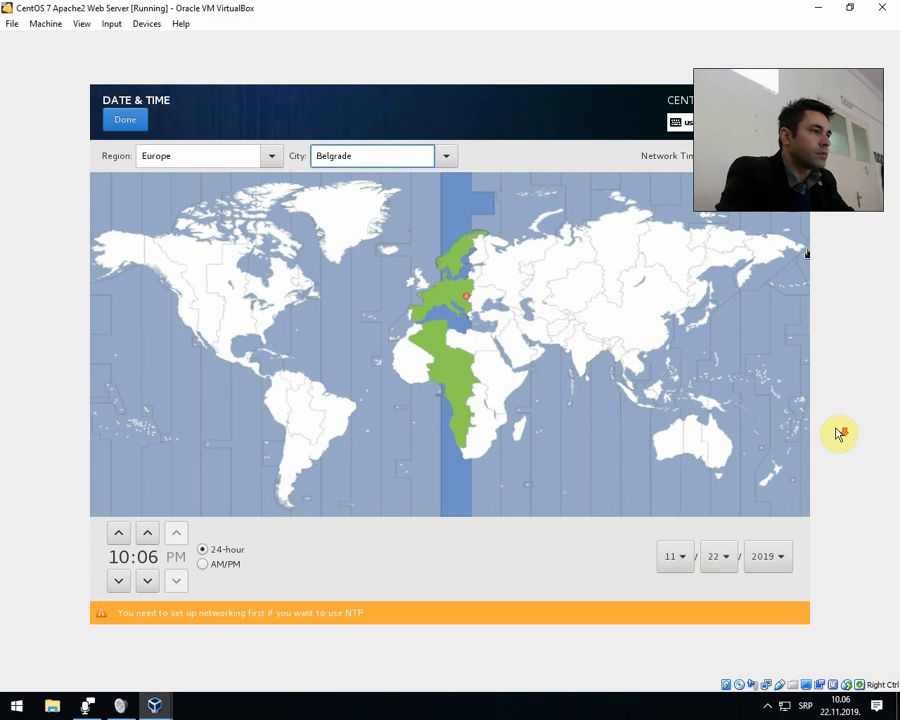
left_click(140, 127)
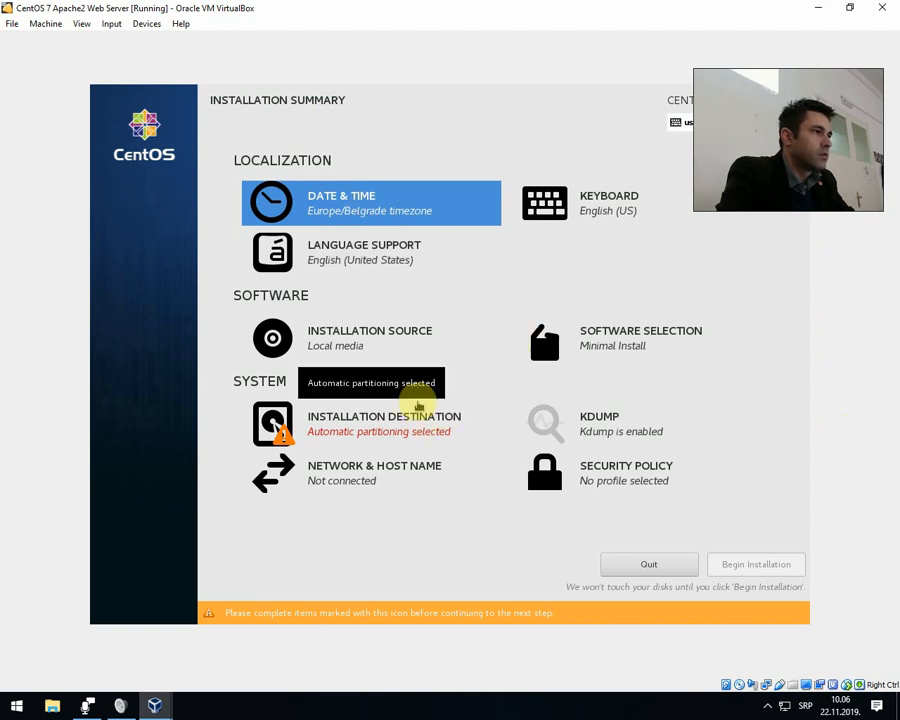
left_click(369, 202)
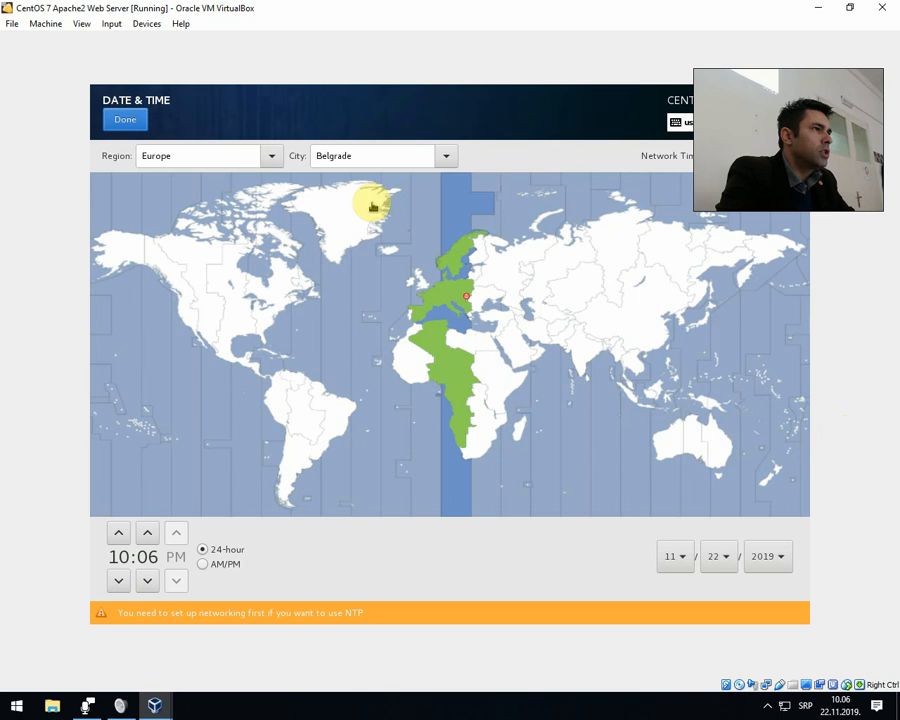
left_click(125, 122)
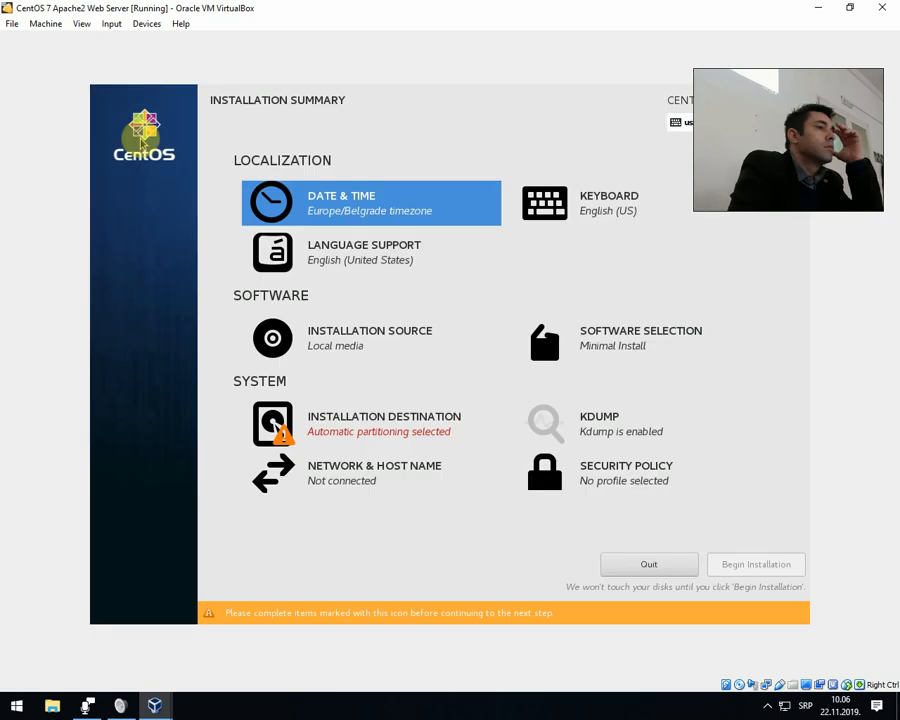
Confirm Minimal Install as the base environment in the software selection.
left_click(579, 343)
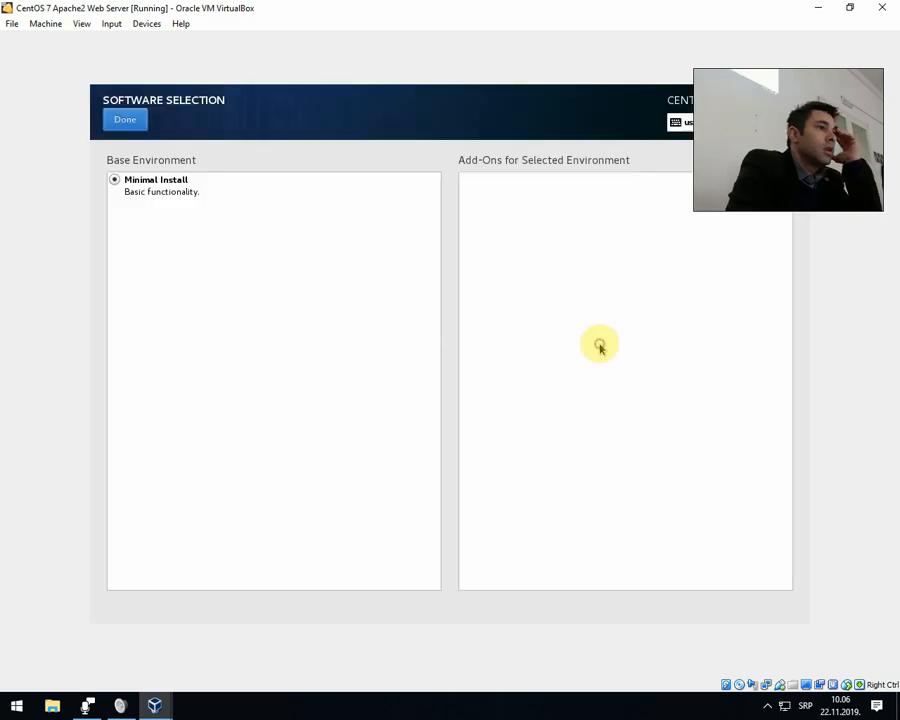
left_click(161, 190)
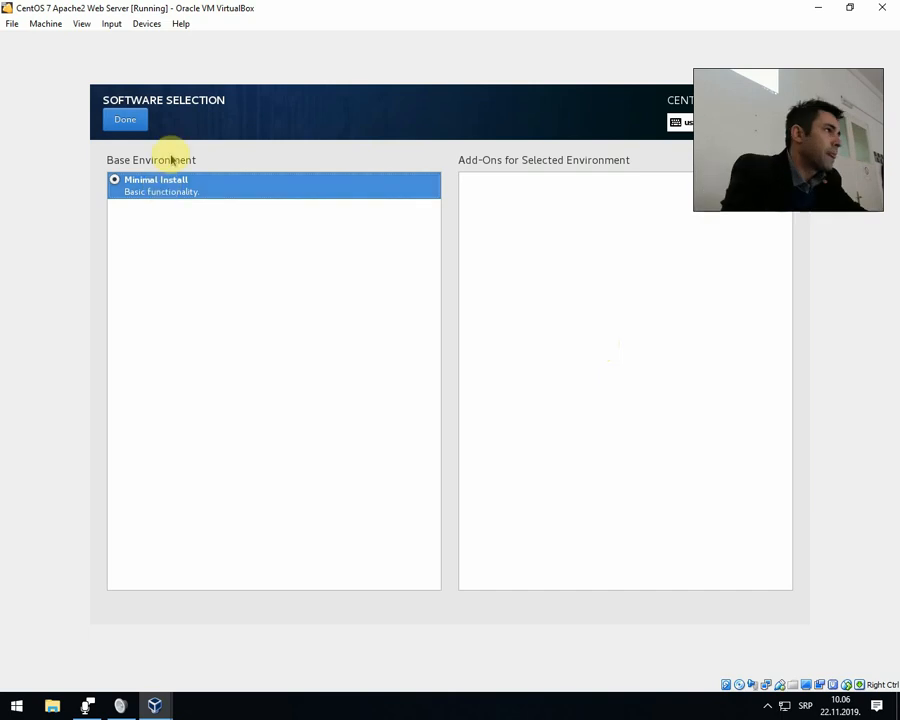
left_click(126, 120)
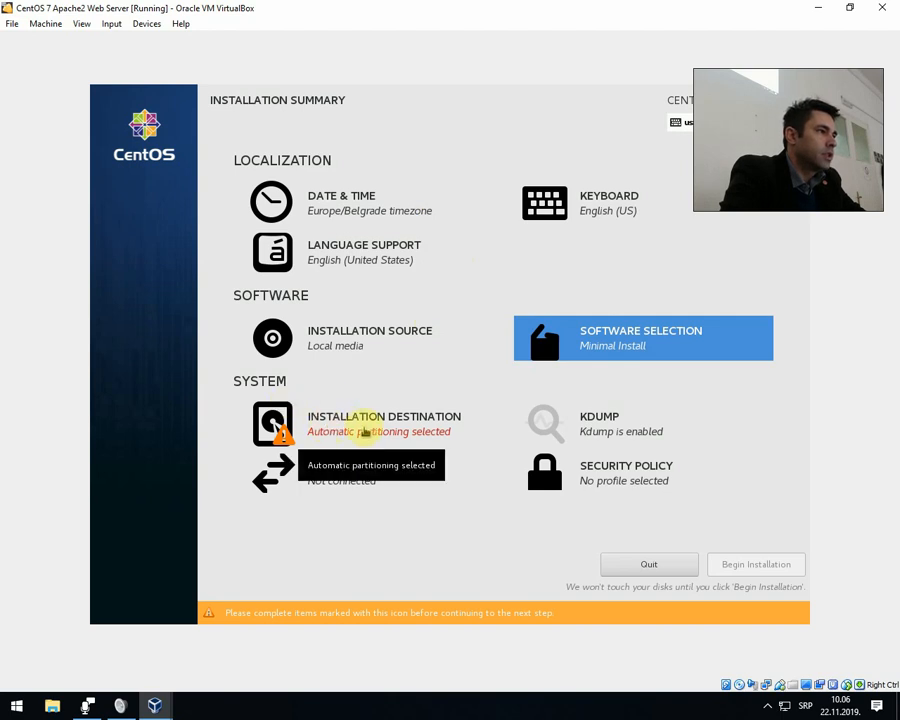
In the installation destination, keep automatic partitioning and encryption off, deselect the ATA VBOX HARDDISK, and return to the summary.
left_click(368, 428)
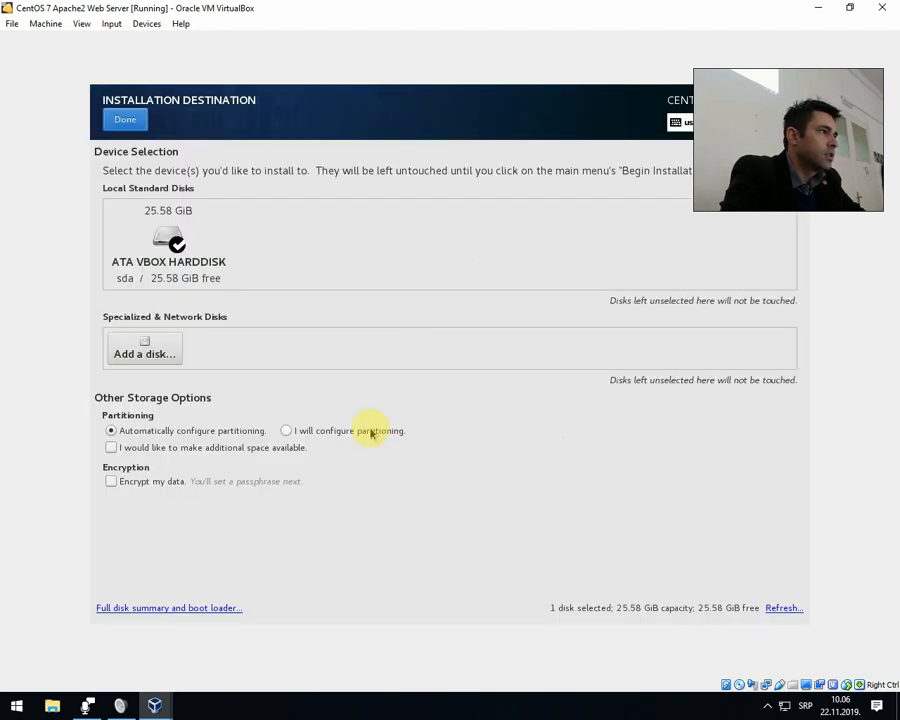
left_click(173, 243)
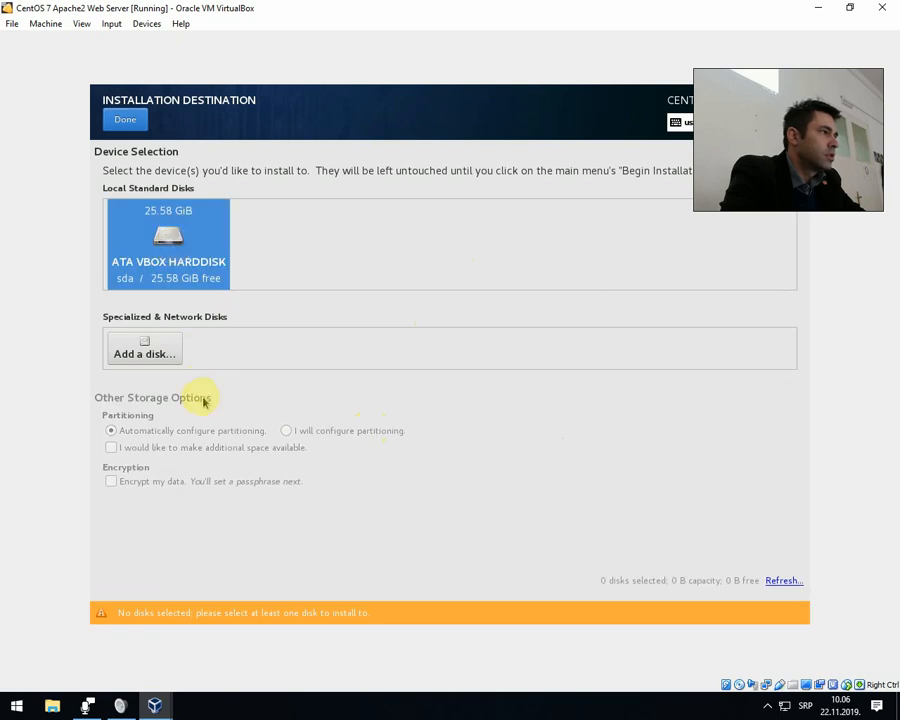
left_click(175, 243)
left_click(175, 243)
left_click(175, 242)
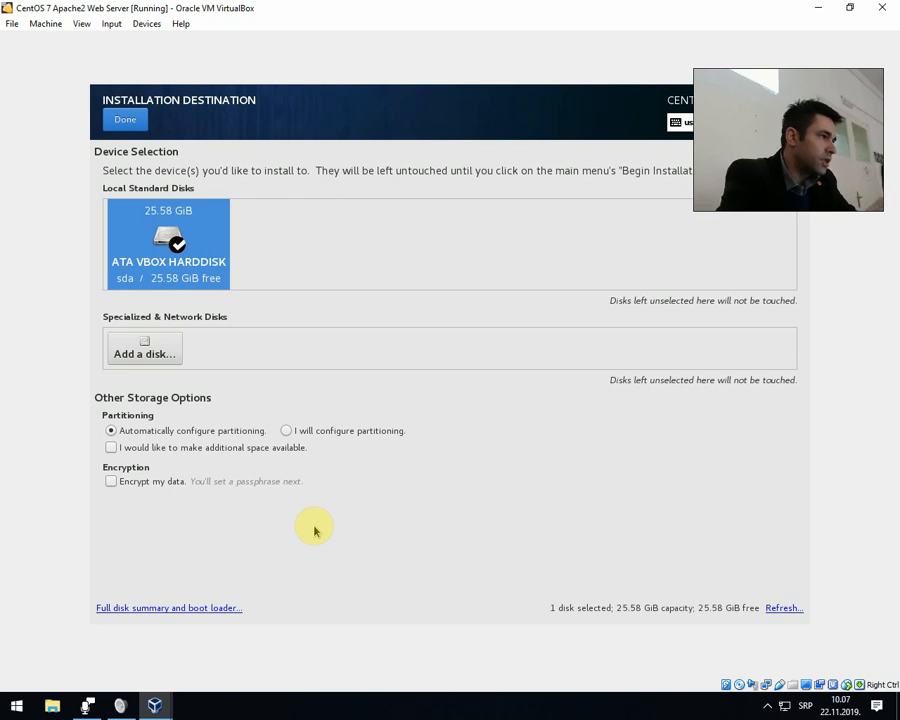
left_click(112, 484)
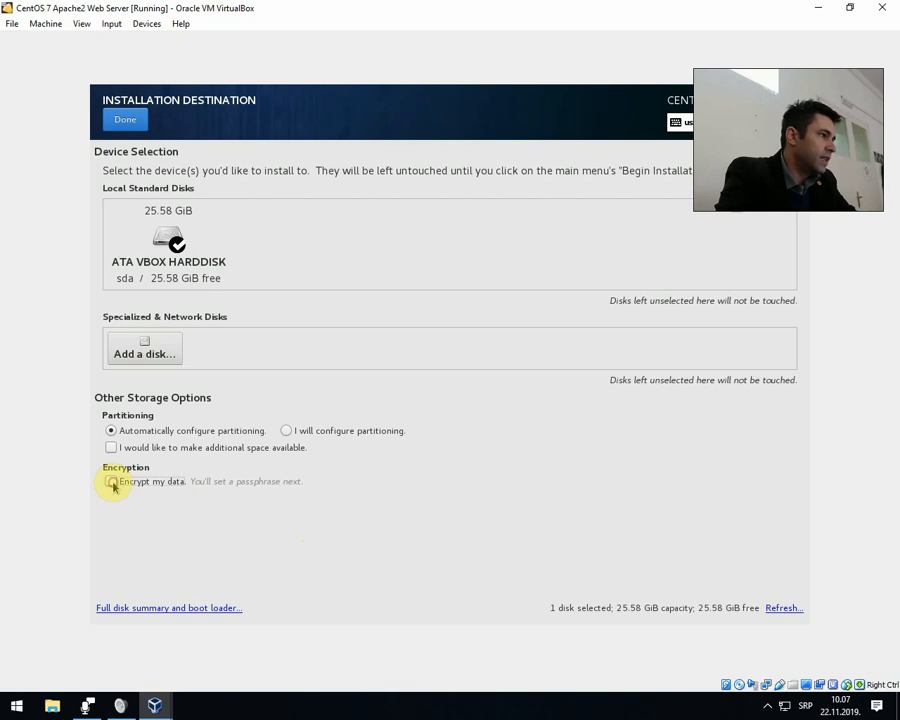
left_click(110, 483)
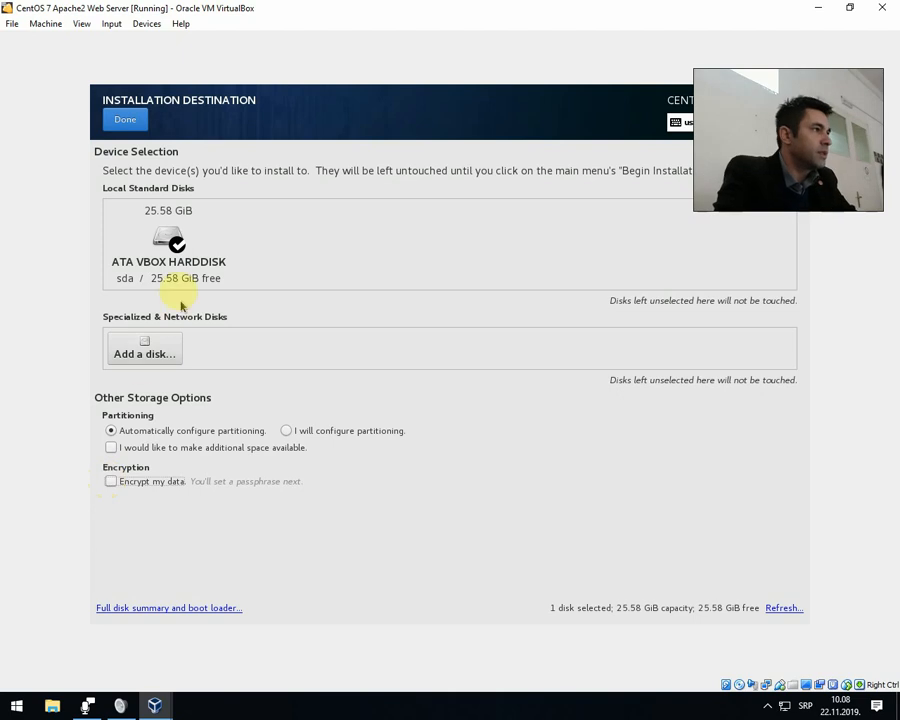
left_click(158, 254)
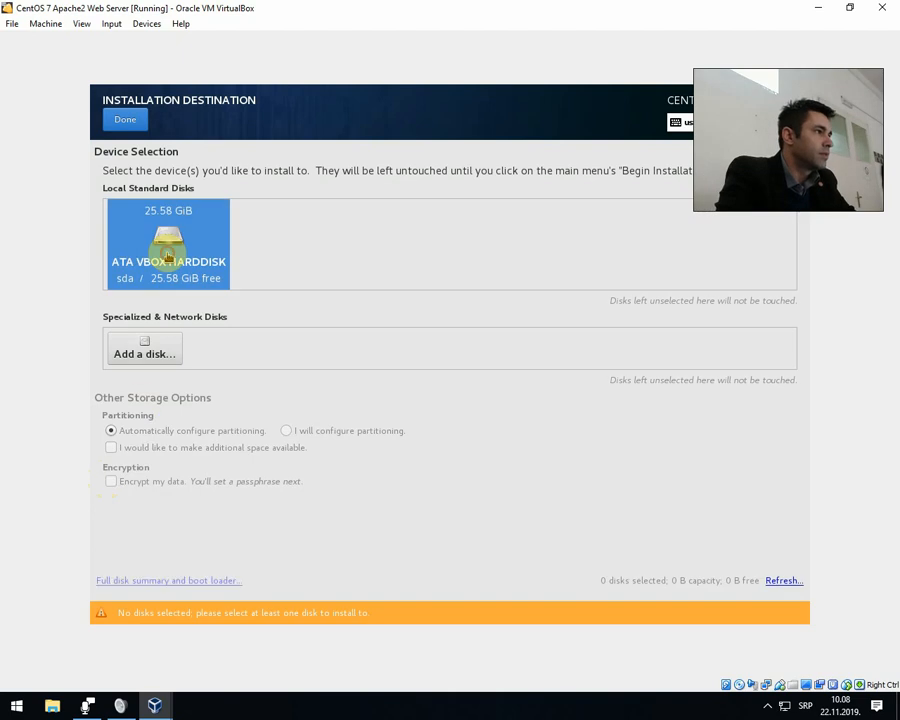
left_click(127, 121)
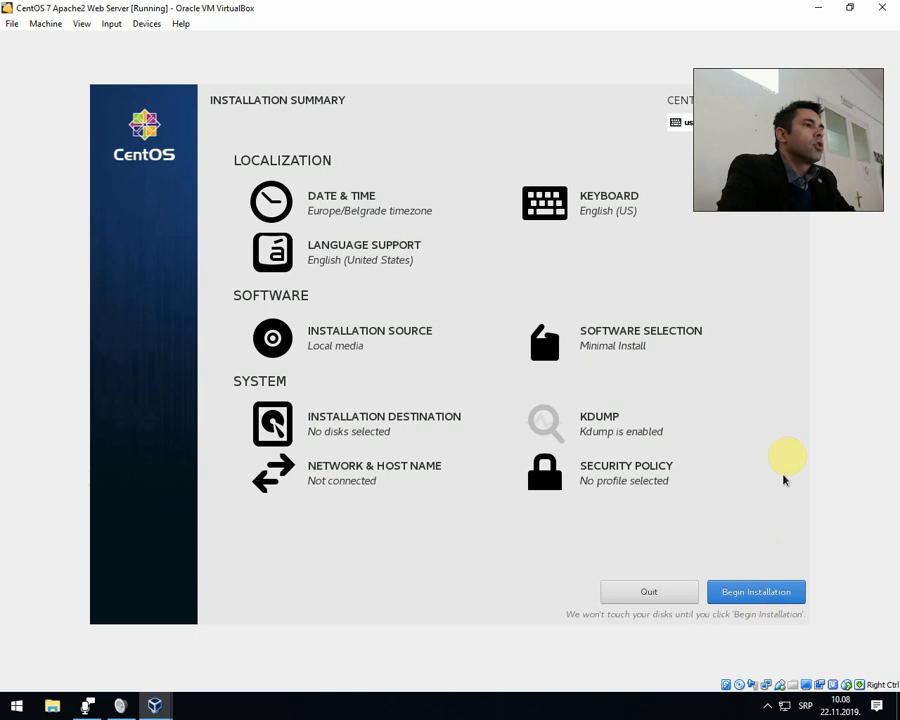
Connect the Ethernet (enp0s3) interface, apply the host name localhost.localdomain, and return to the installation summary.
left_click(330, 472)
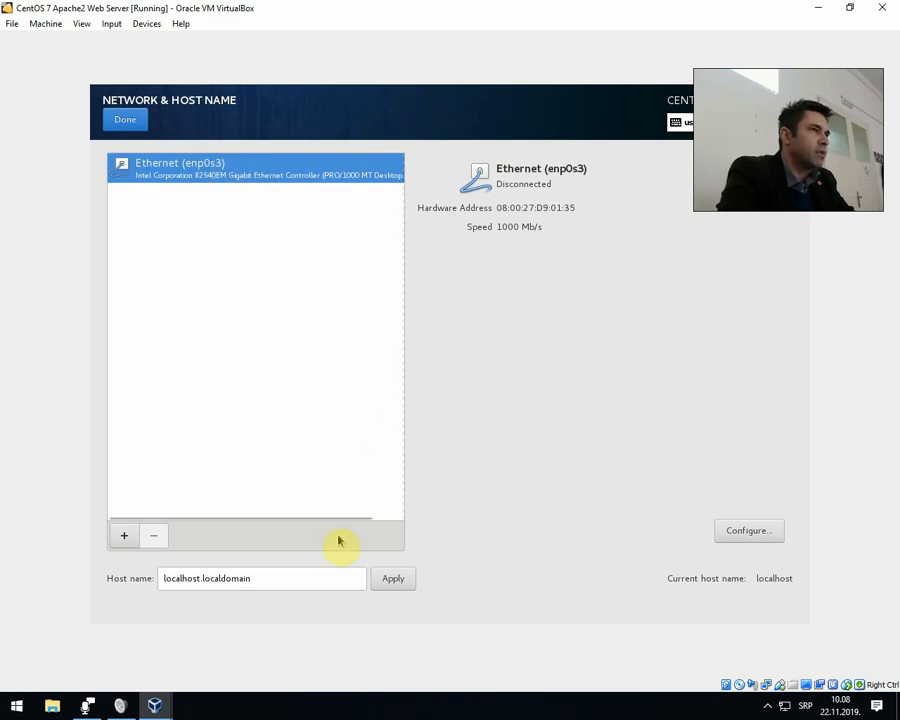
left_click(400, 584)
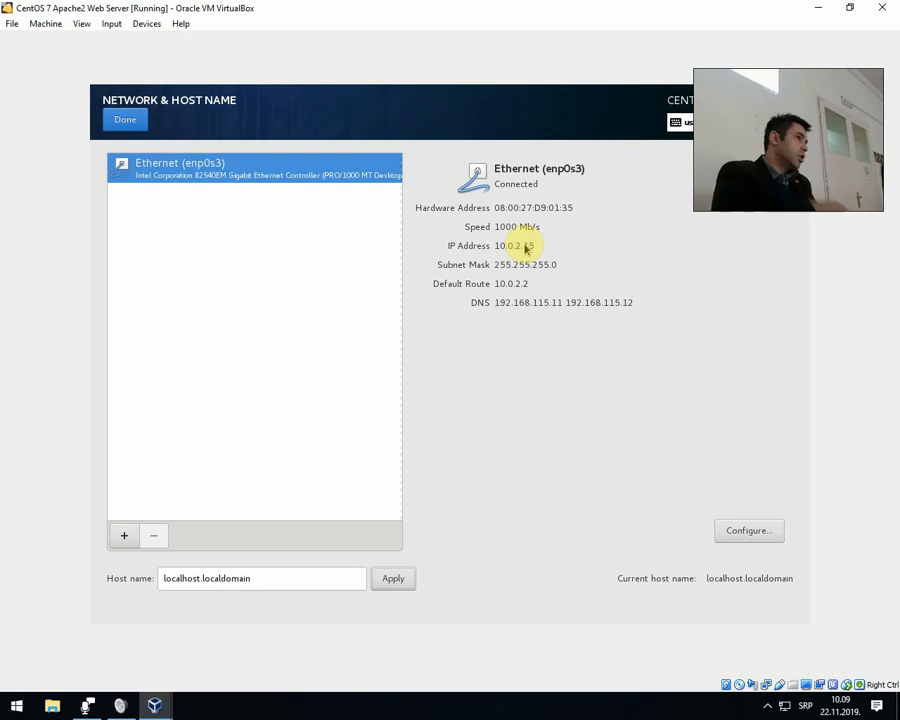
left_click(125, 118)
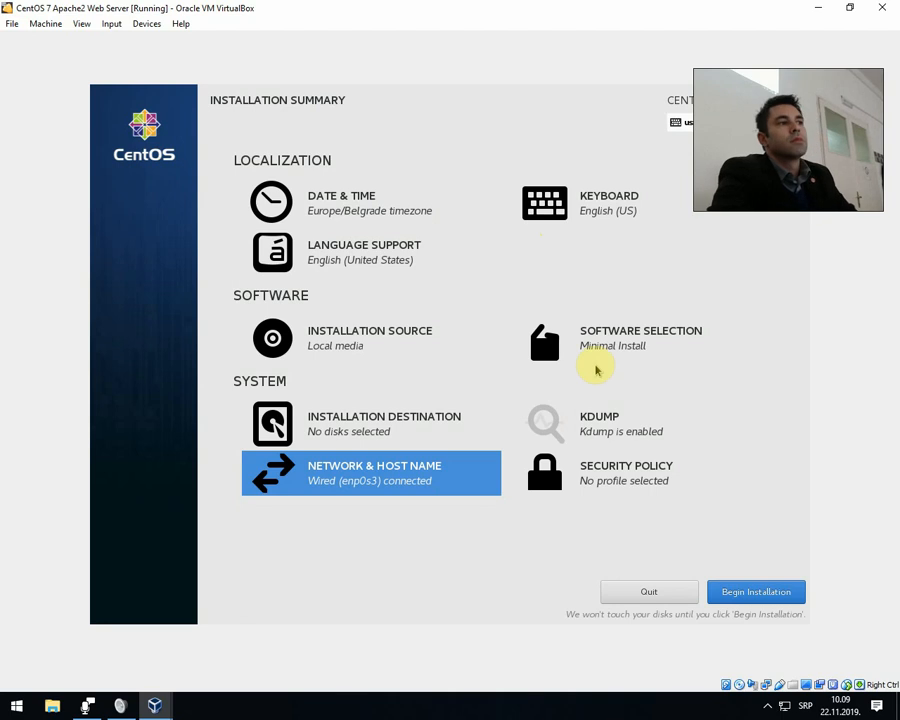
Keep the auto-detected installation media as the installation source and begin the installation.
left_click(388, 344)
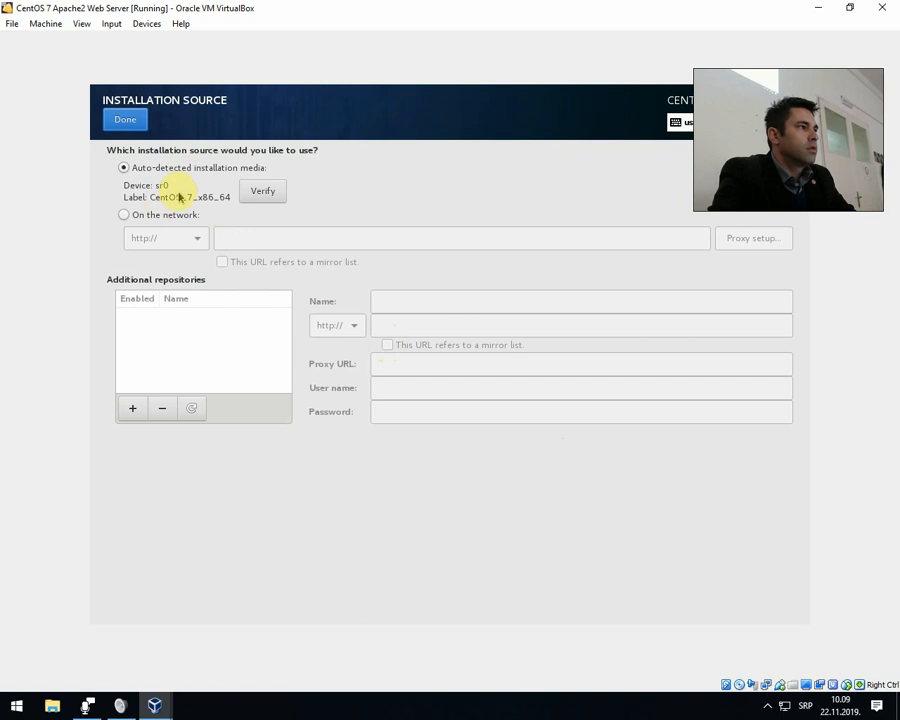
left_click(125, 120)
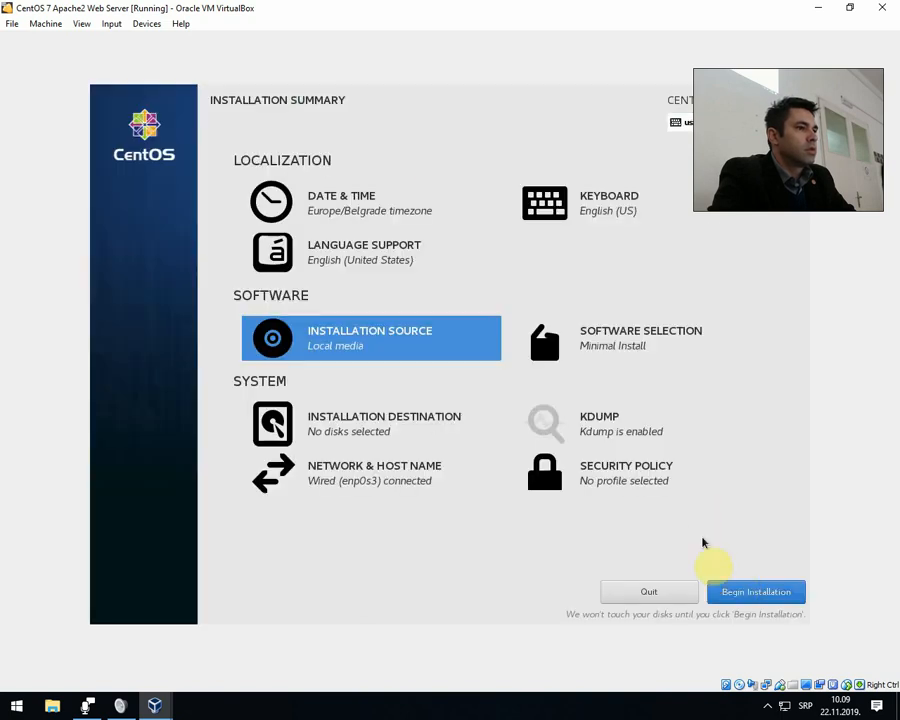
left_click(742, 590)
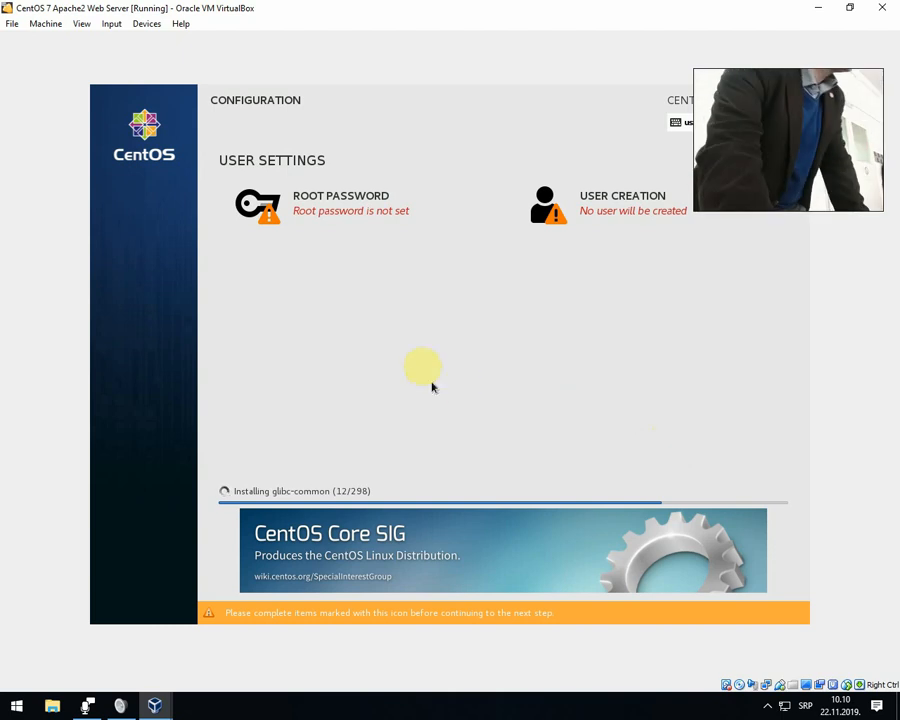
Set the root password, enter the same password as confirmation, and save it.
left_click(362, 211)
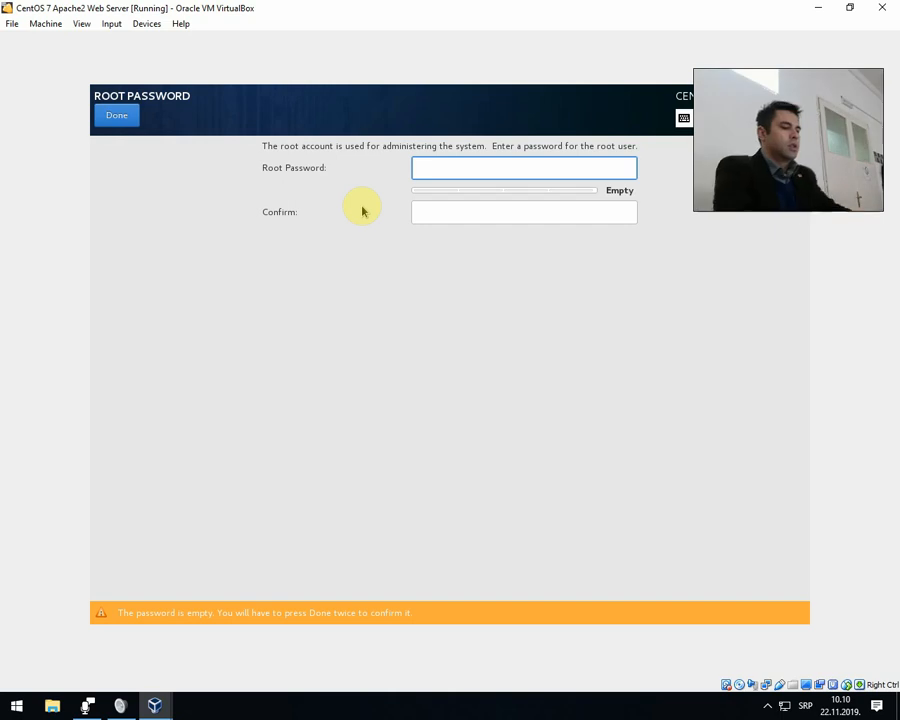
type("12")
key("BackSpace")
key("BackSpace")
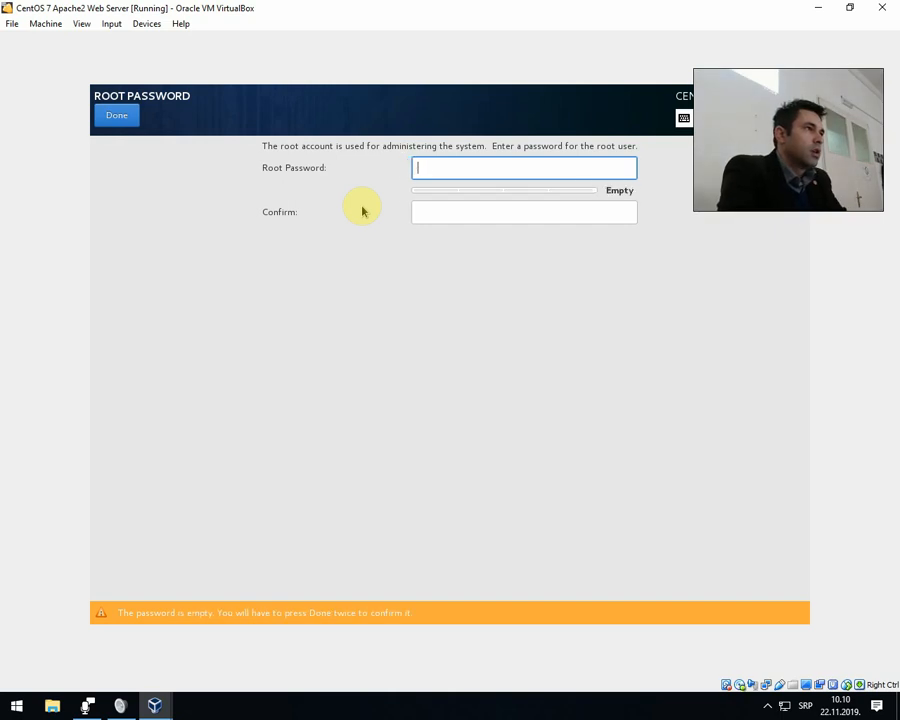
type("1234567890123")
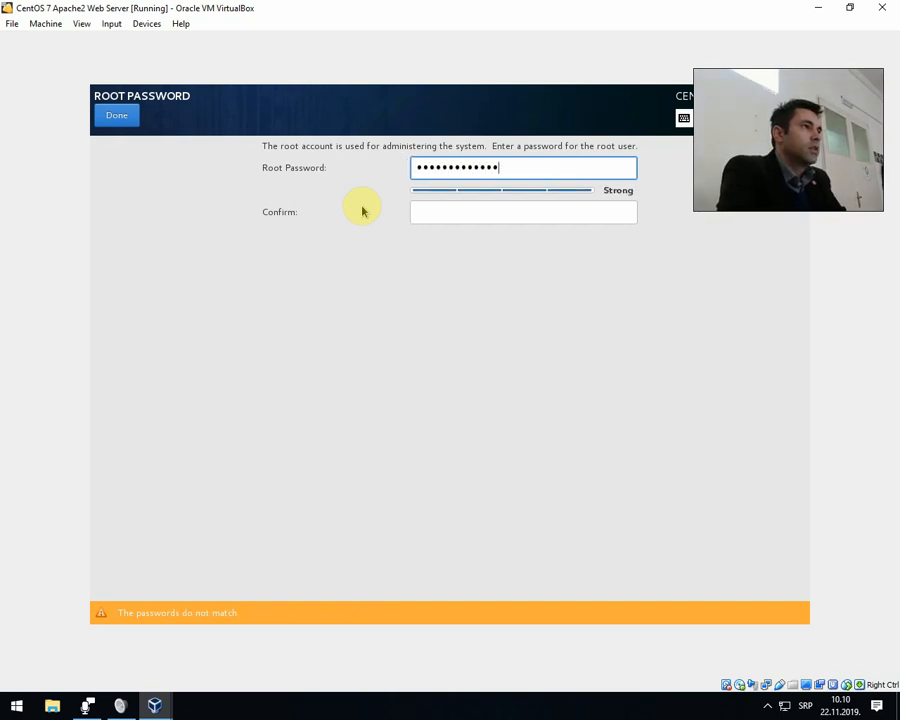
key("Tab")
type("1234567890123")
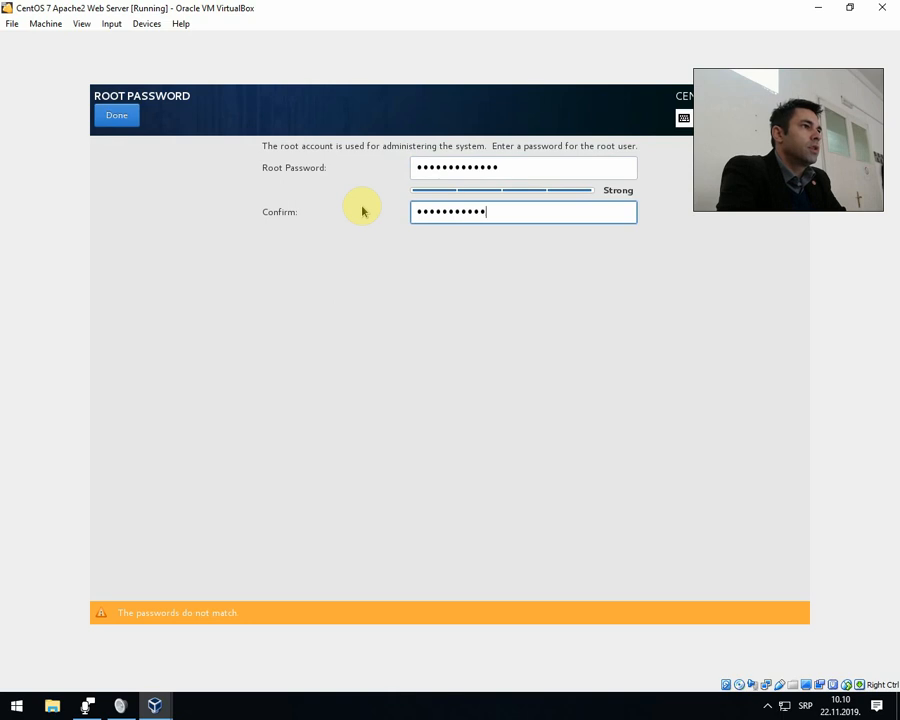
key("ctrl+a")
type("1234567890123")
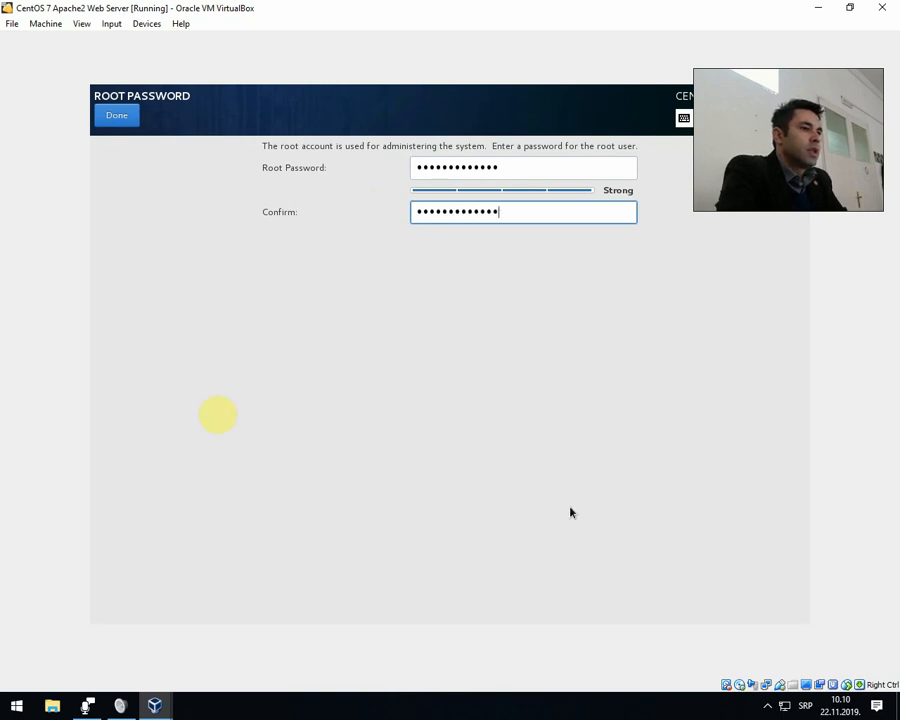
left_click(117, 116)
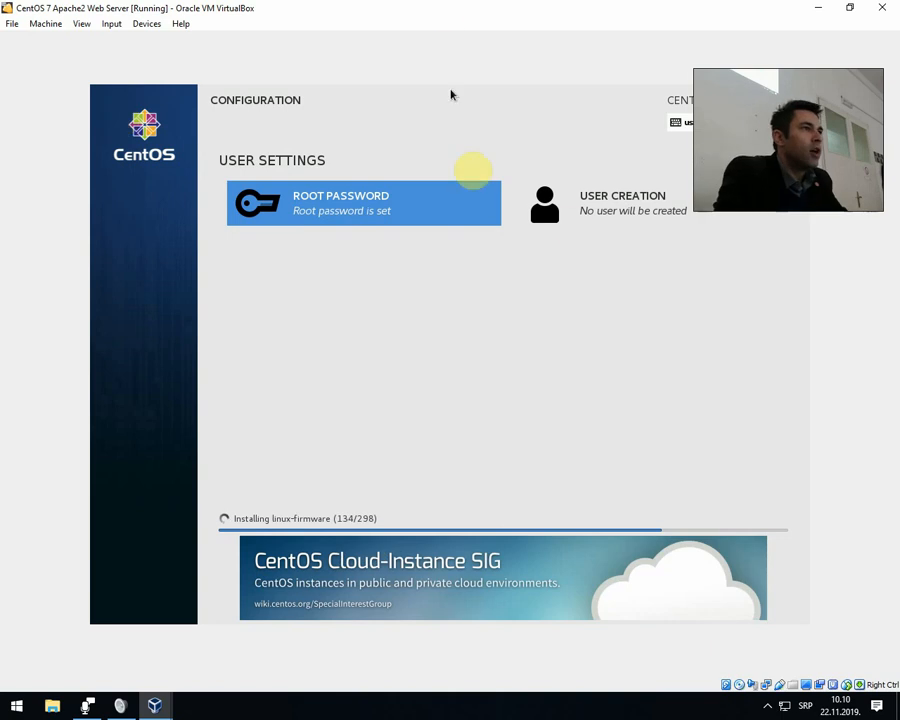
Start creating a user account by entering the user's full name and replacing the suggested user name with the first name.
left_click(616, 212)
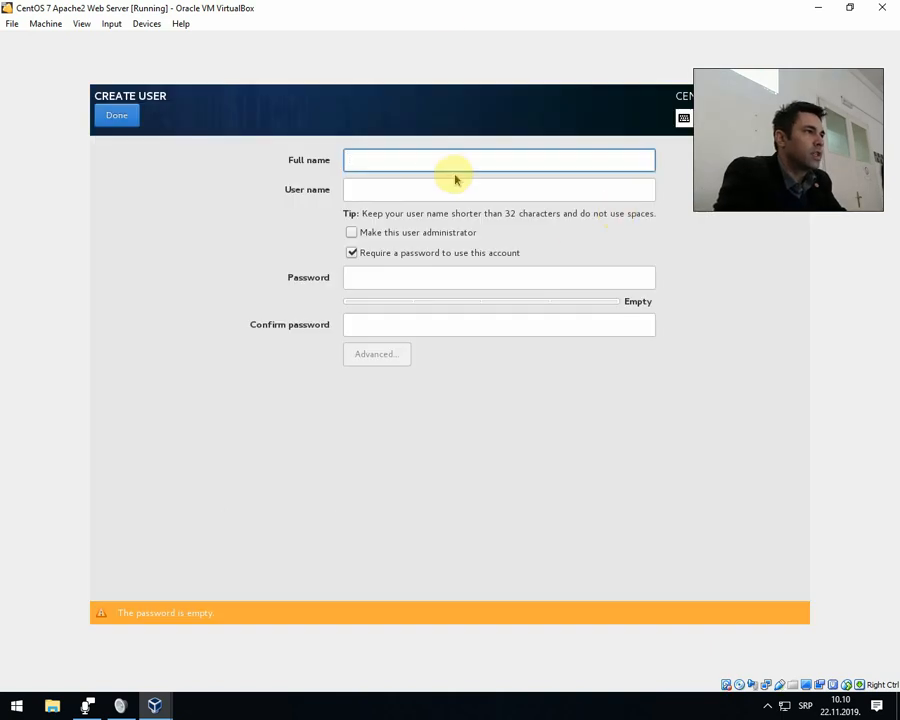
type("neboj")
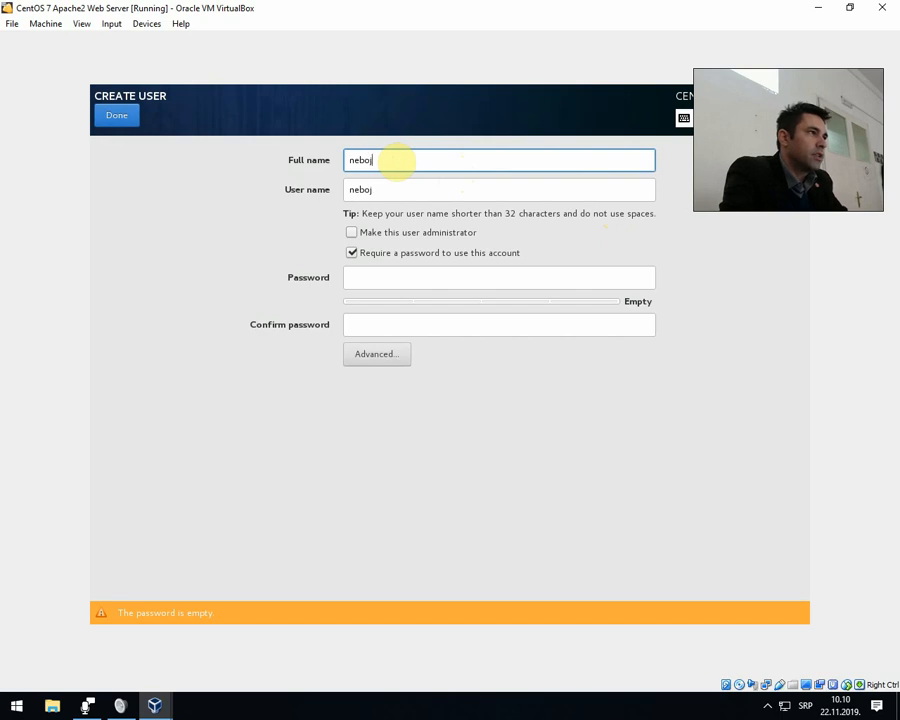
type("sa bacanin")
key("Tab")
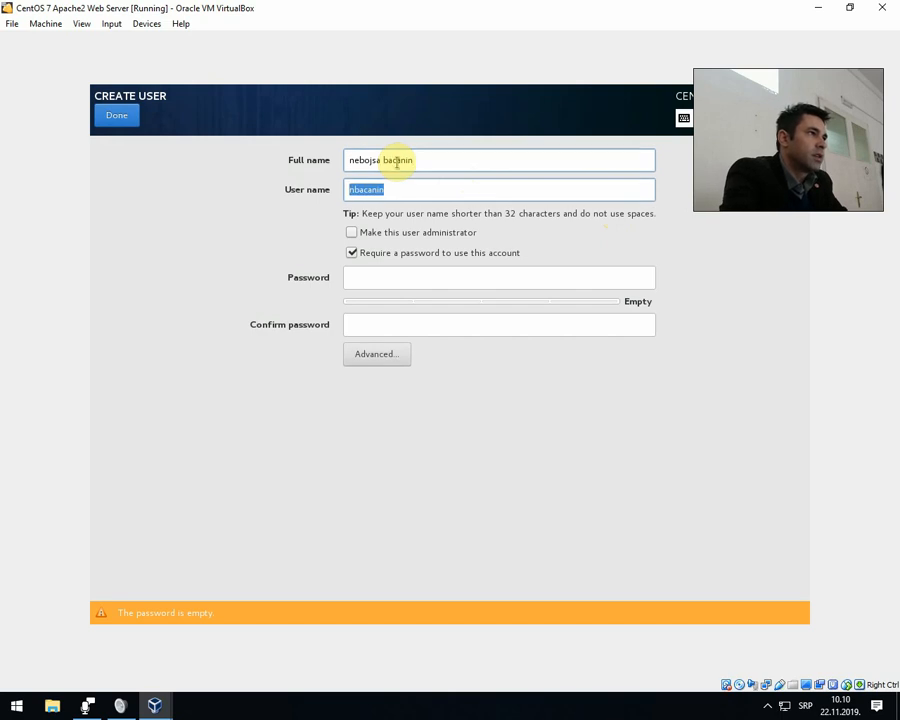
type("nebojsa")
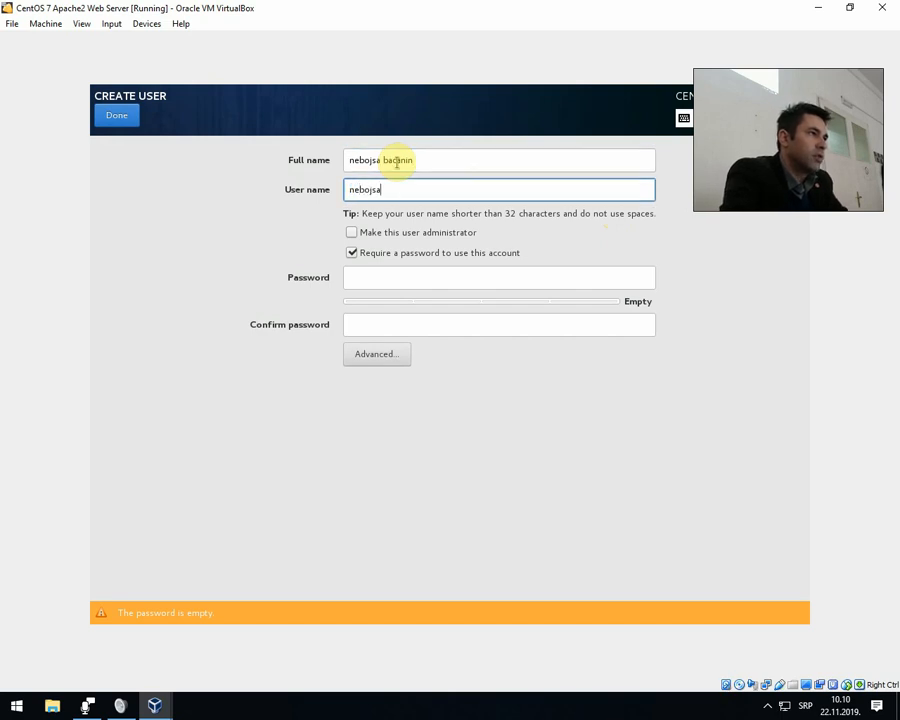
Enter and confirm the new user's account password, and make this user an administrator.
key("Tab")
key("Tab")
key("Tab")
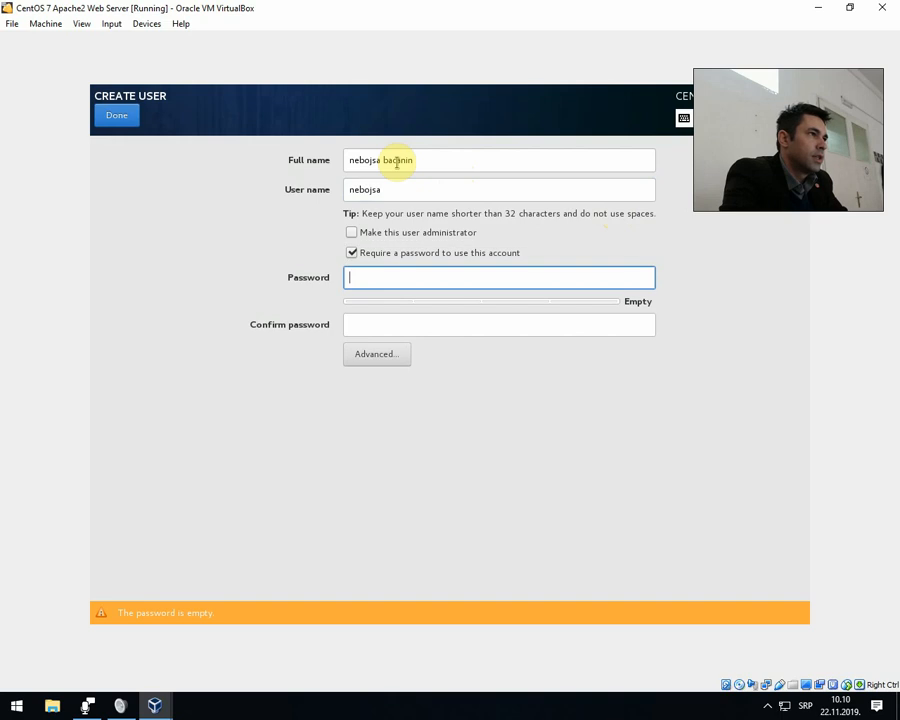
type("*************")
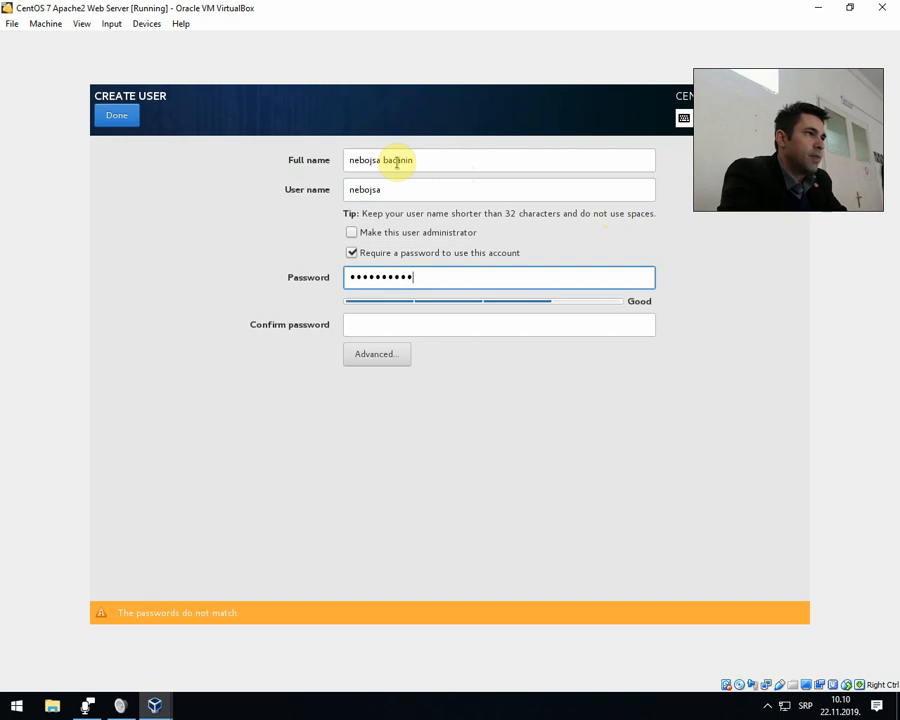
key("Tab")
type("*************")
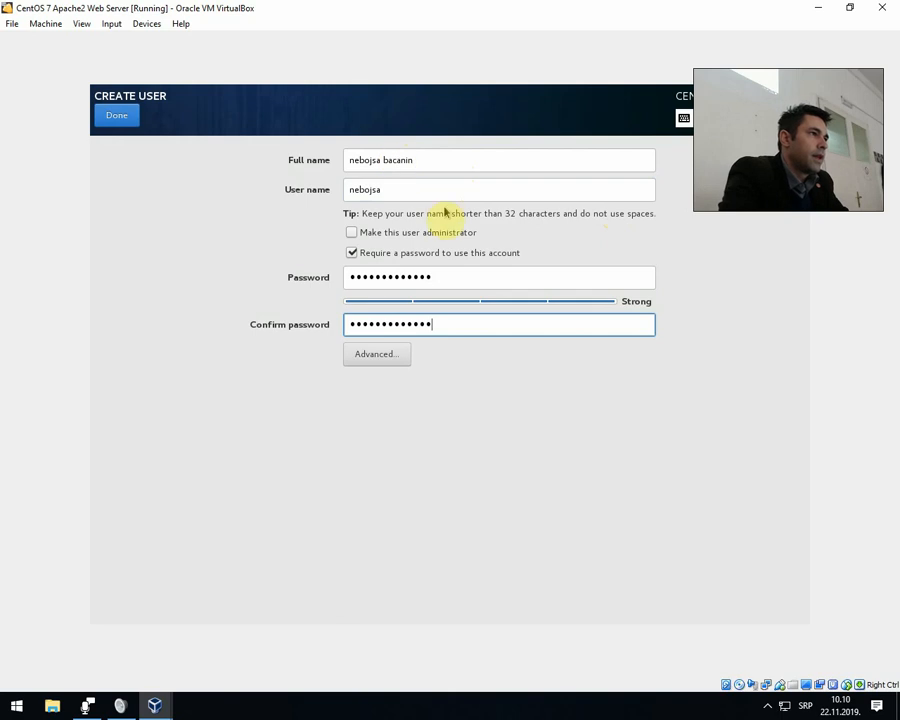
left_click(349, 236)
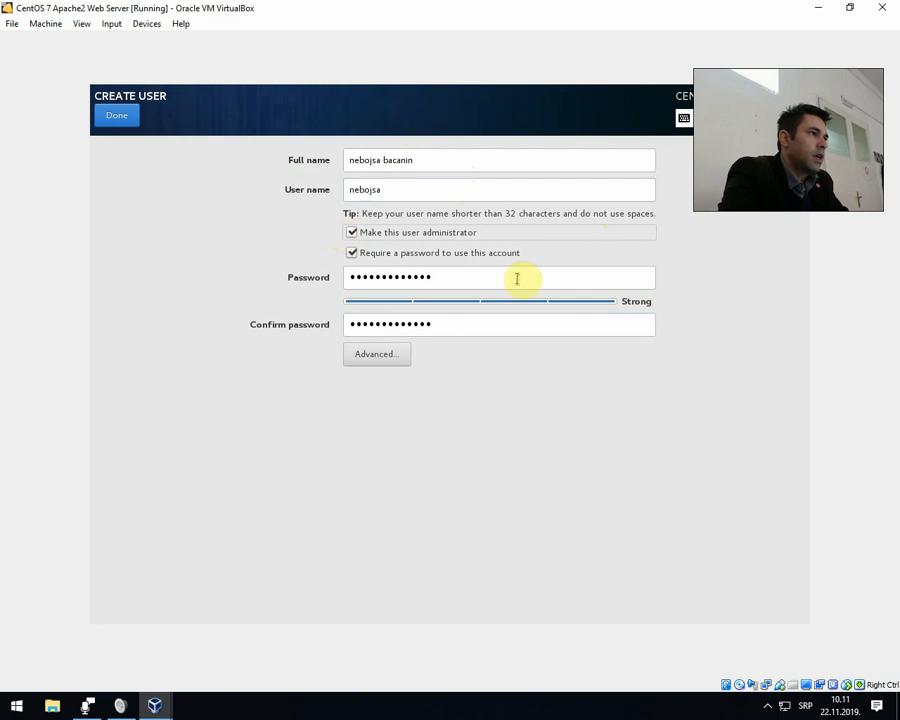
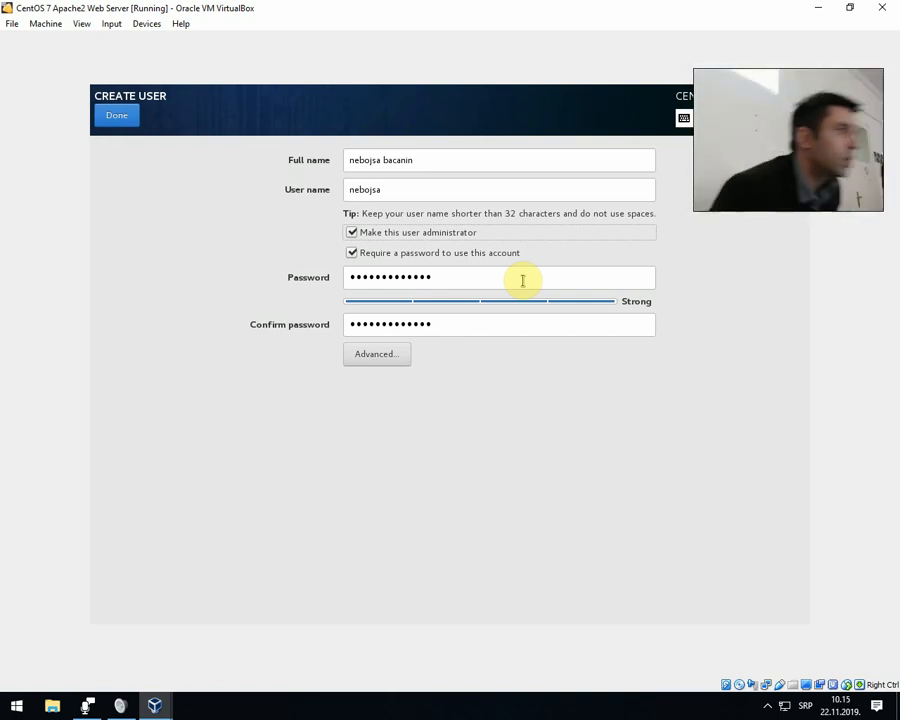
Save the new user account, and log in to the installed system with its user name and account password.
left_click(115, 117)
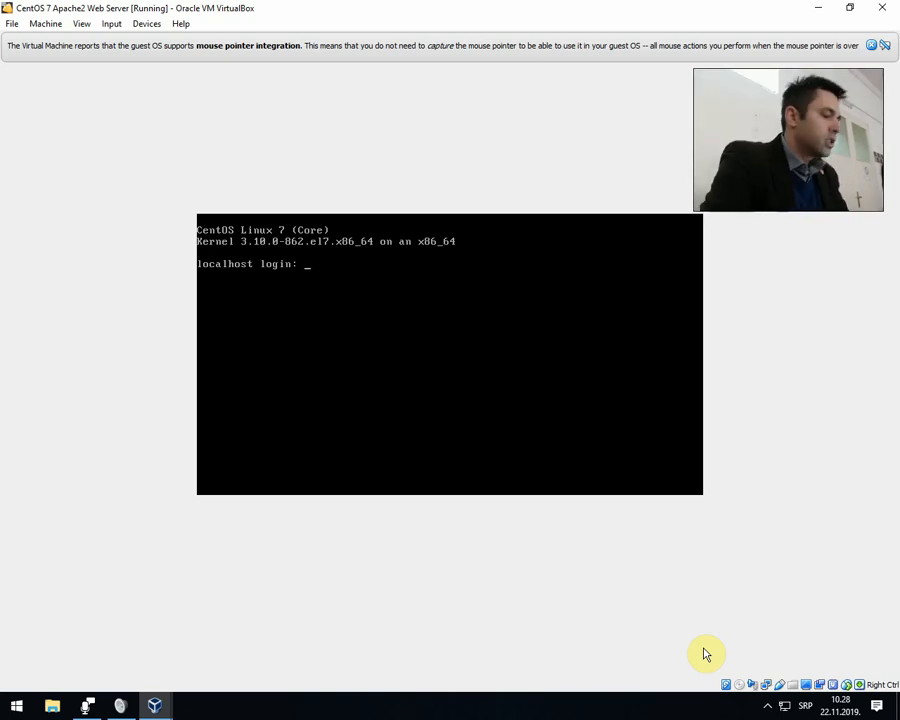
type("nebojsa")
key("Return")
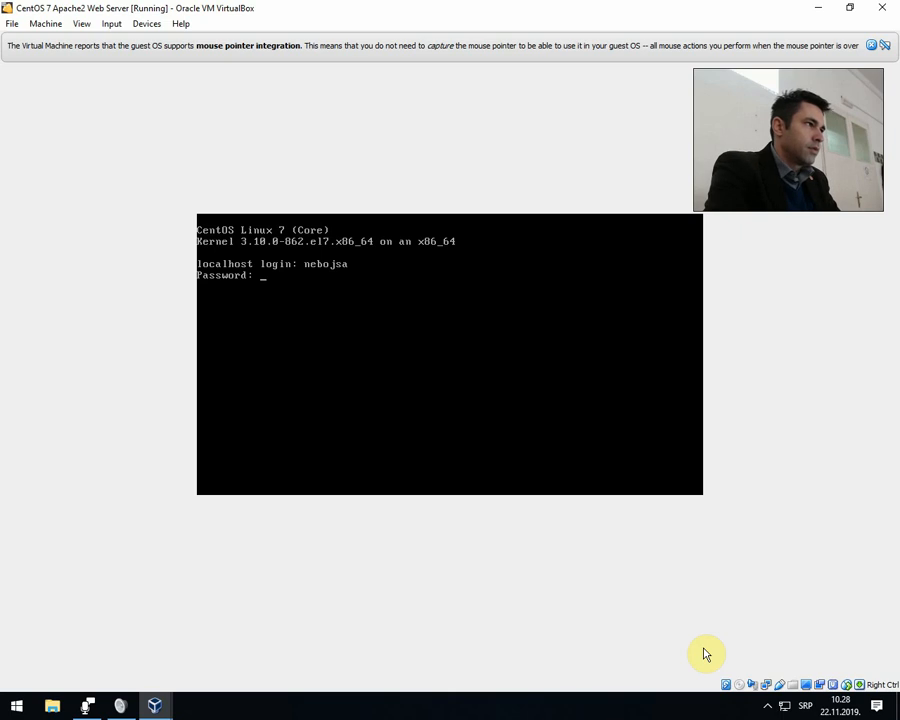
key("Return")
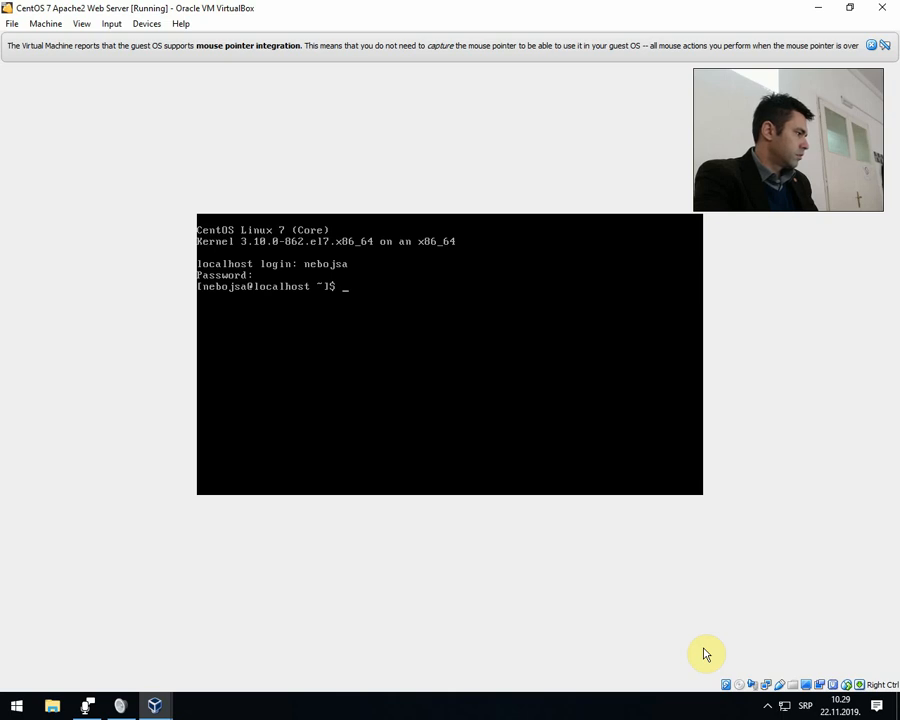
Check the SSH service's state by running service ssh status.
type("servce")
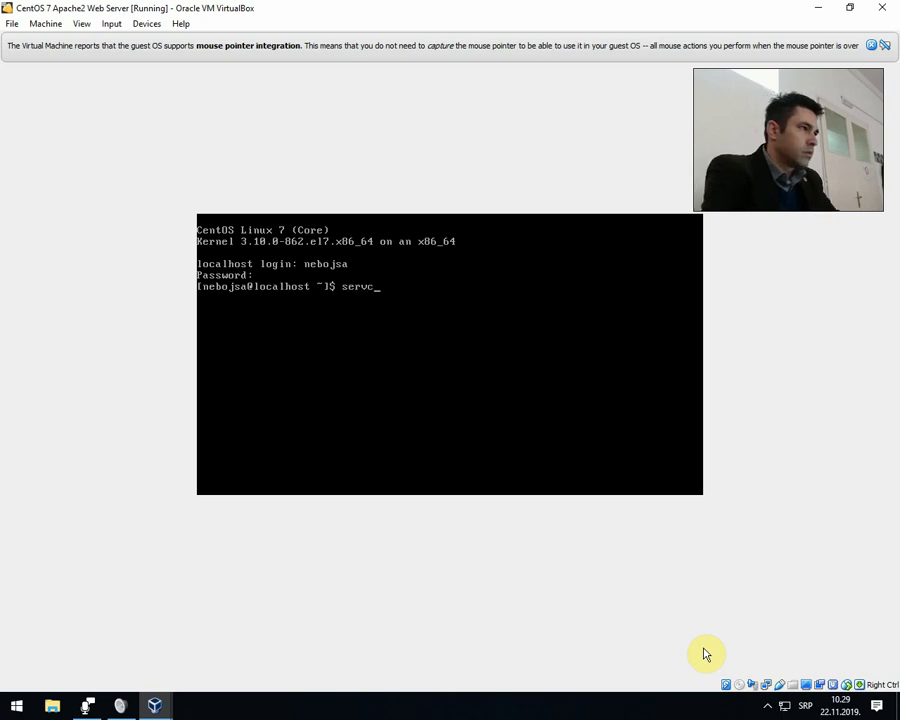
key("BackSpace")
key("BackSpace")
type("i")
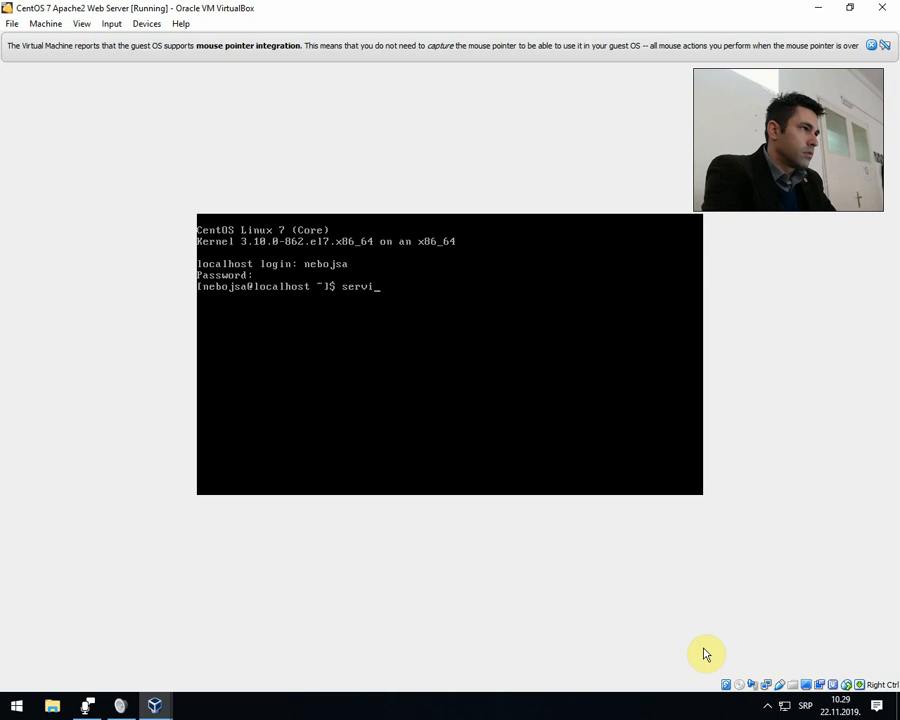
type("ce ssh status")
key("Return")
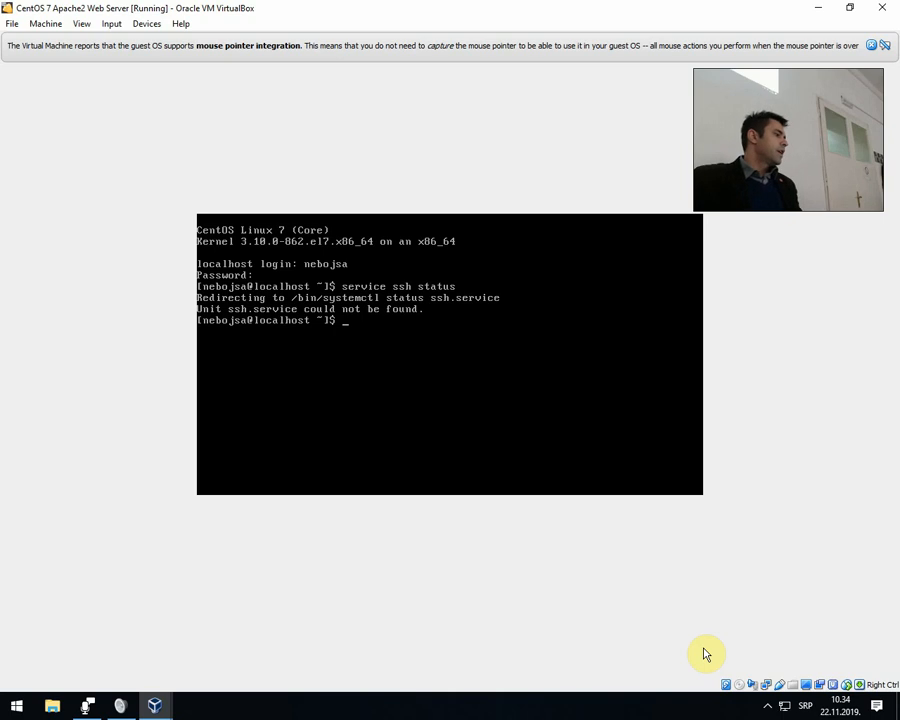
Try to run sudo yum -y openssh-server openssh-clients, authenticating with the account password.
type("sudo")
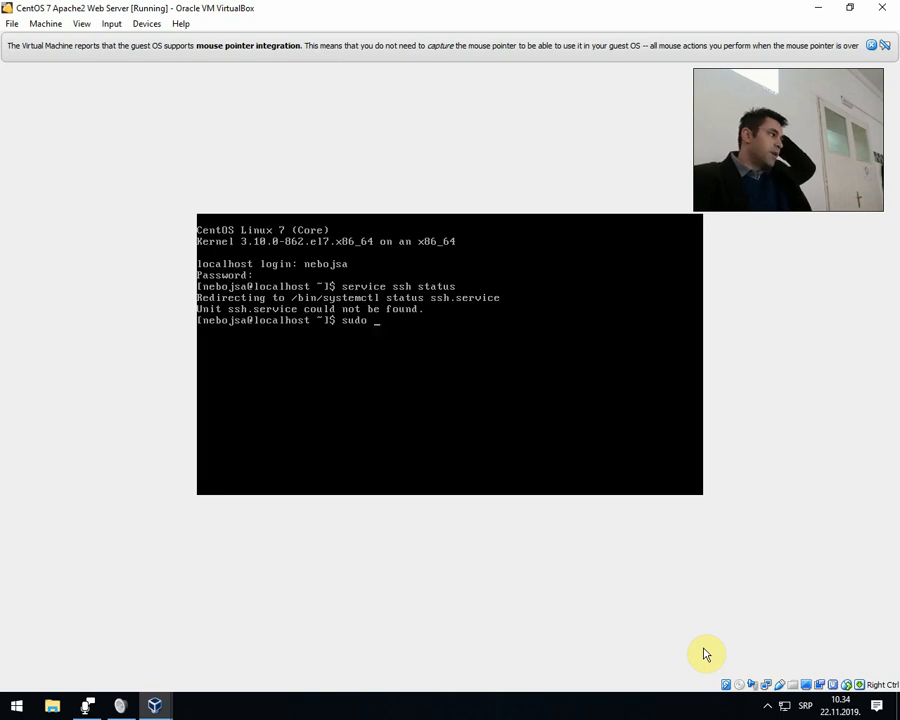
type("yum")
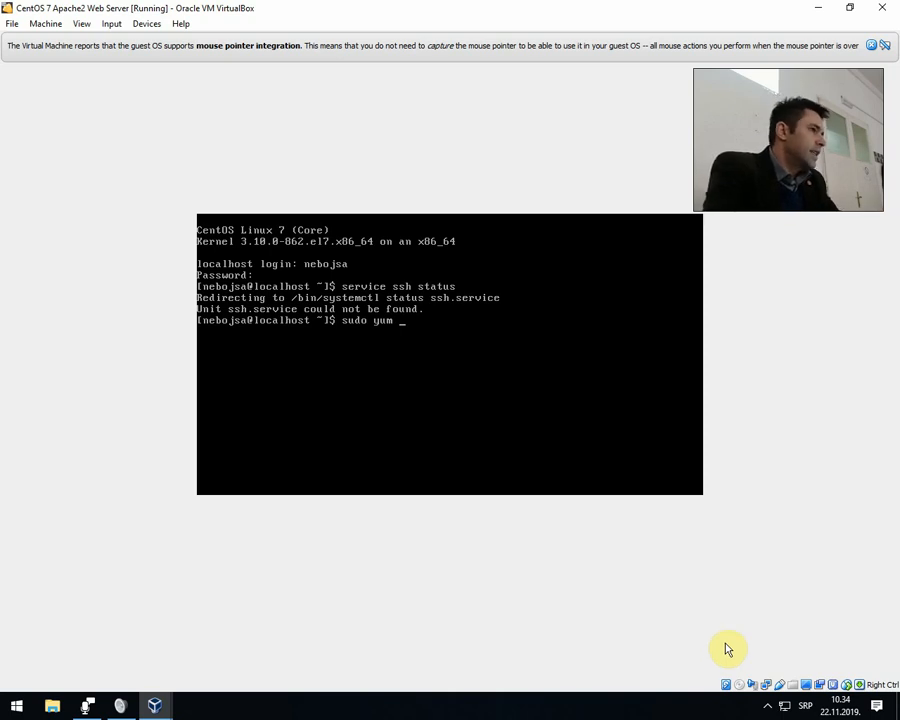
type("-y")
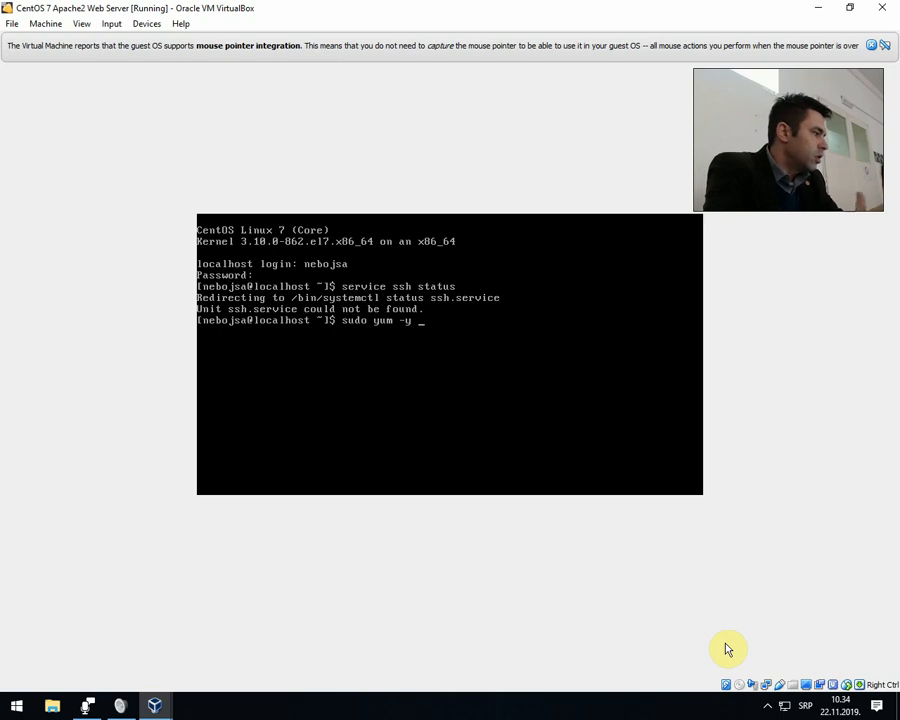
type("open")
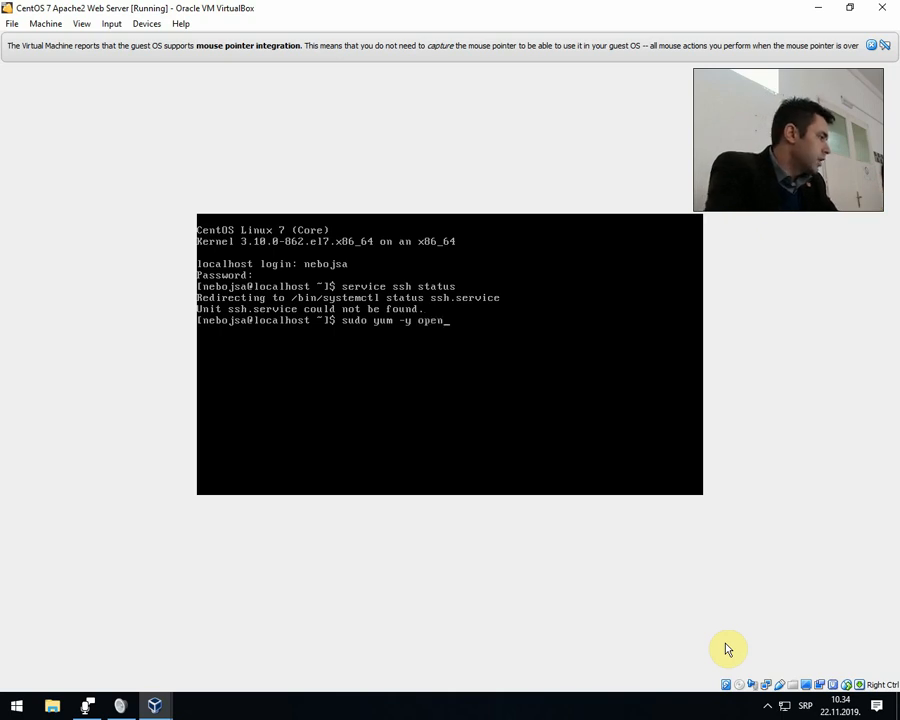
type("ssh-ser")
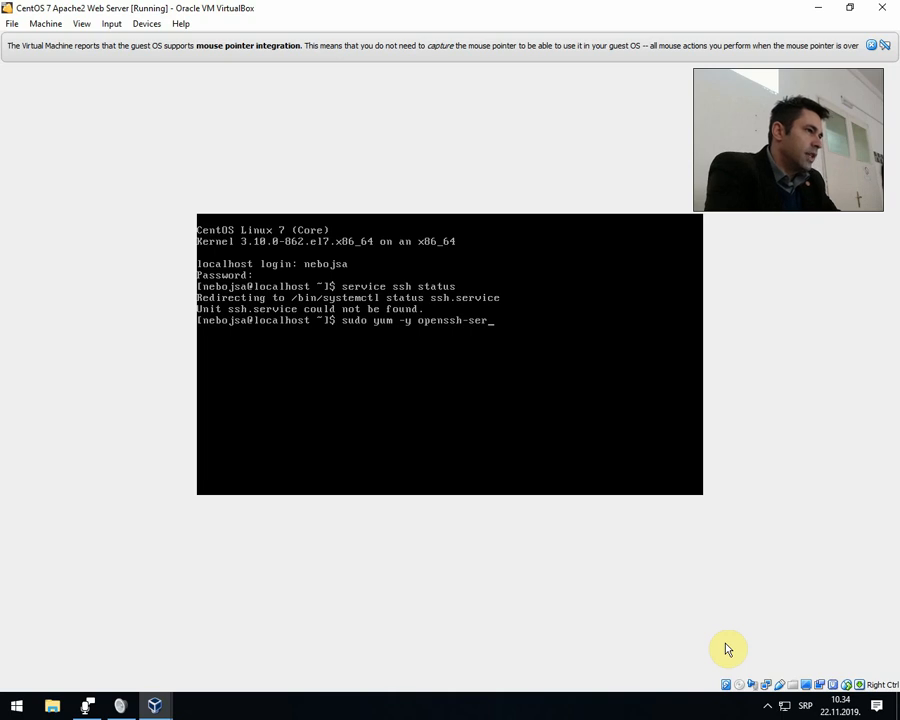
type("ver ope")
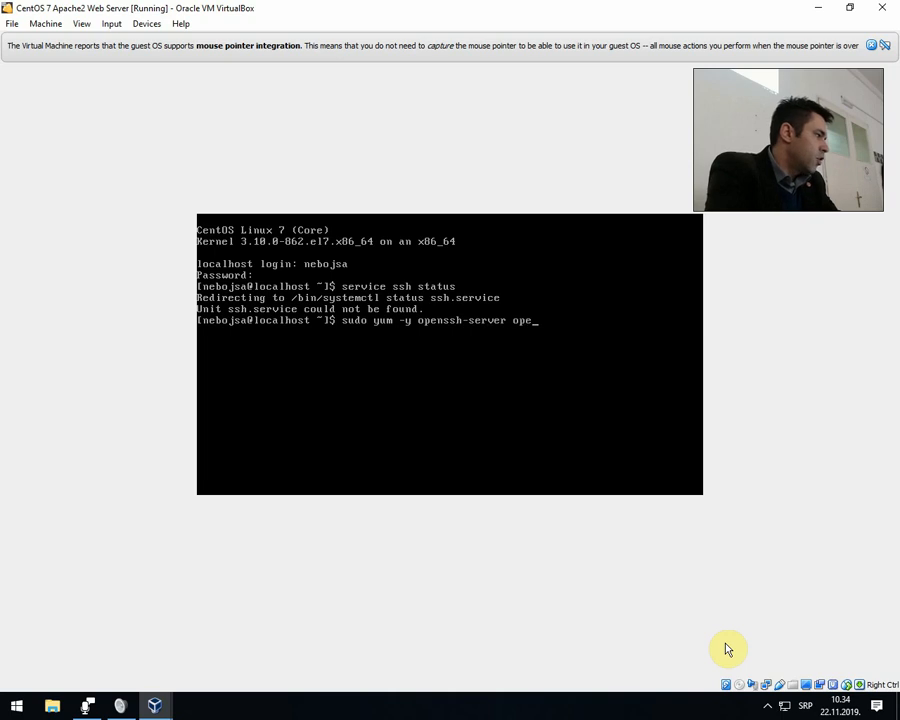
type("nssh-clients")
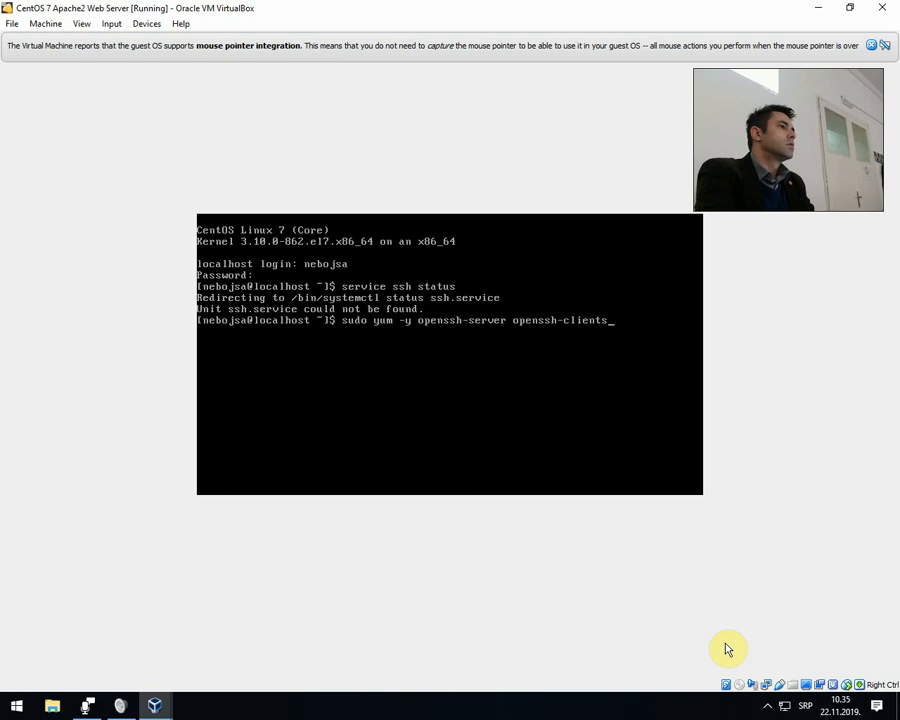
key("Return")
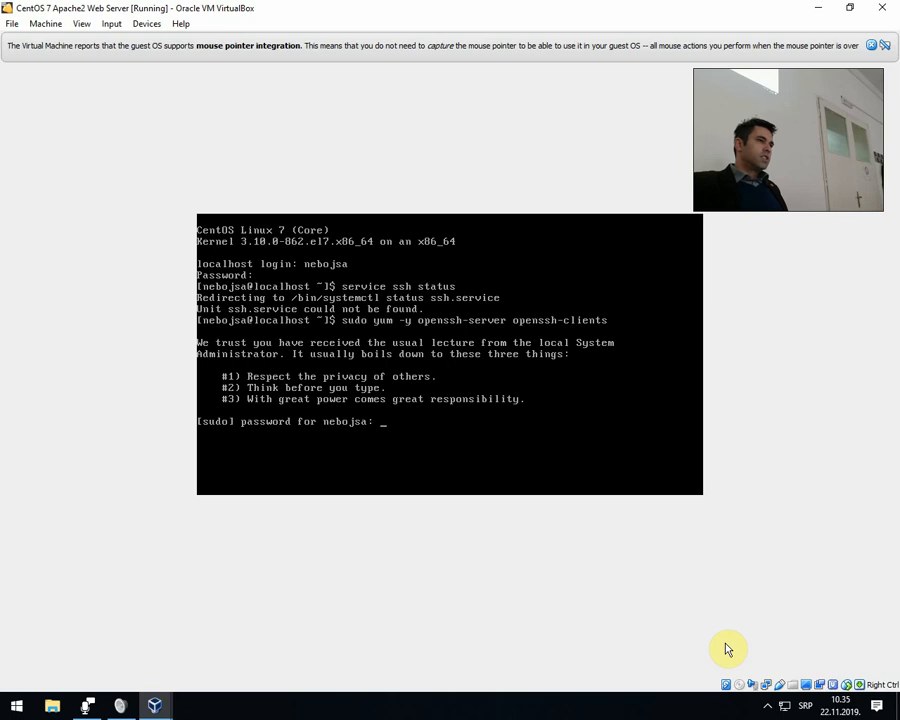
key("Return")
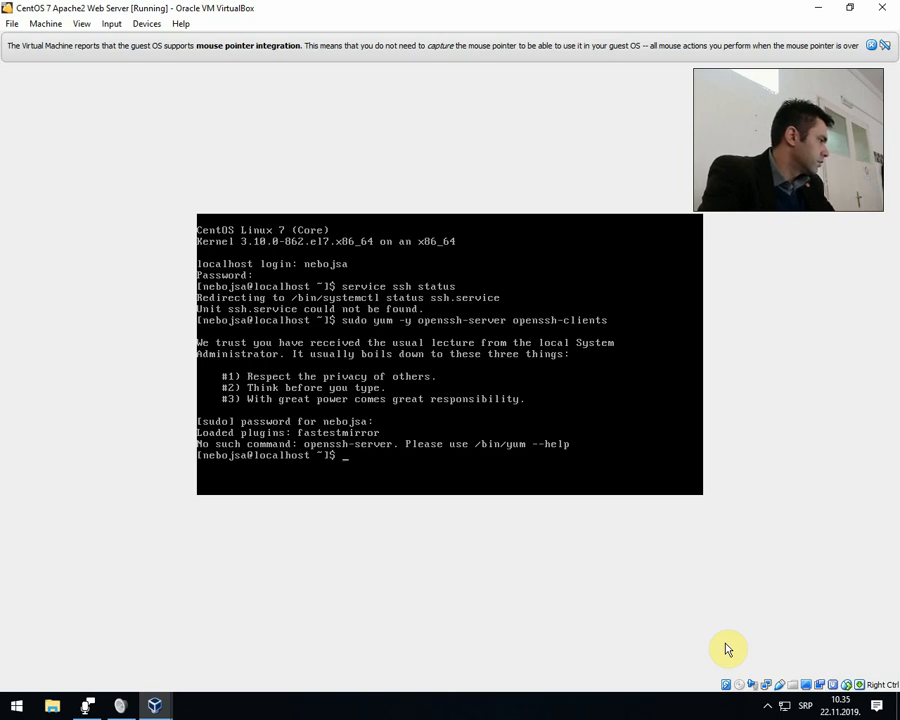
key("Up")
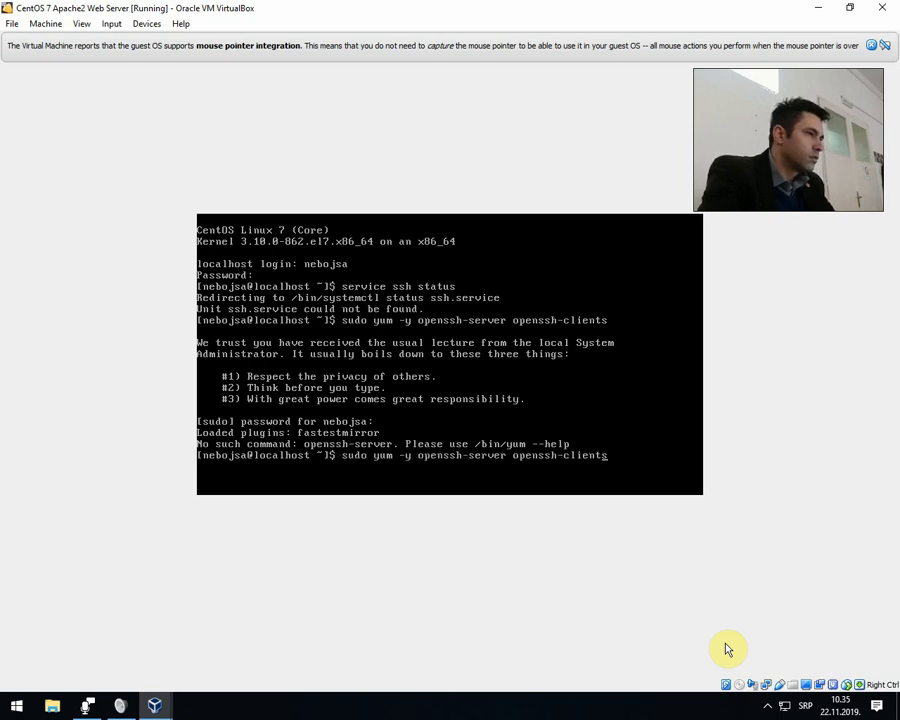
key("Left")
key("Left")
key("Left")
key("Left")
key("Left")
key("Left")
key("Left")
key("Left")
key("Left")
key("Left")
key("Left")
key("Left")
key("Left")
key("Left")
key("Left")
key("Left")
key("Left")
key("Left")
key("Left")
key("Left")
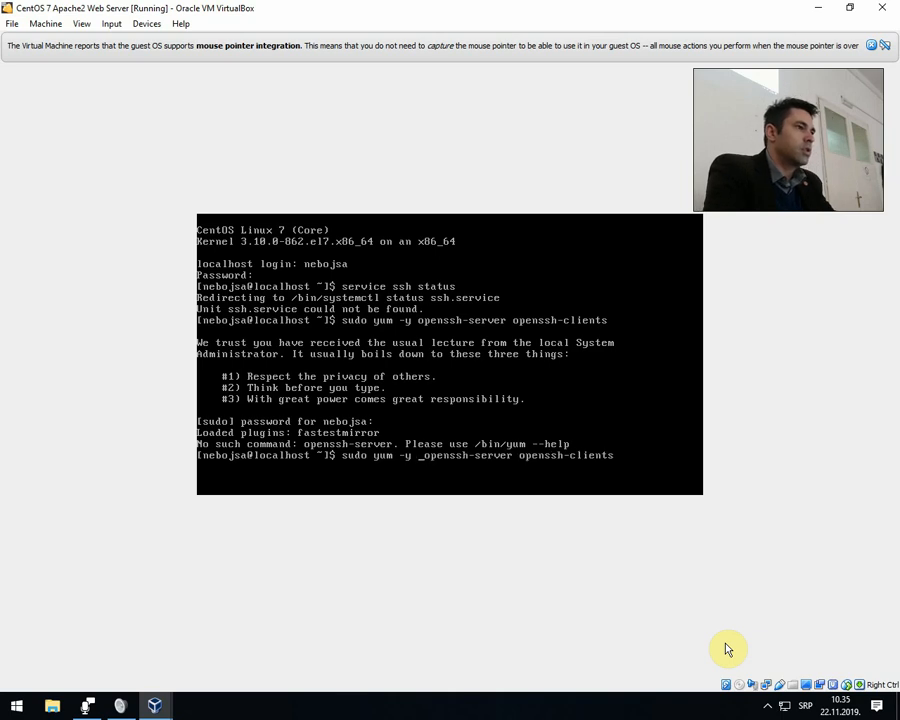
type("inst all")
key("ctrl+c")
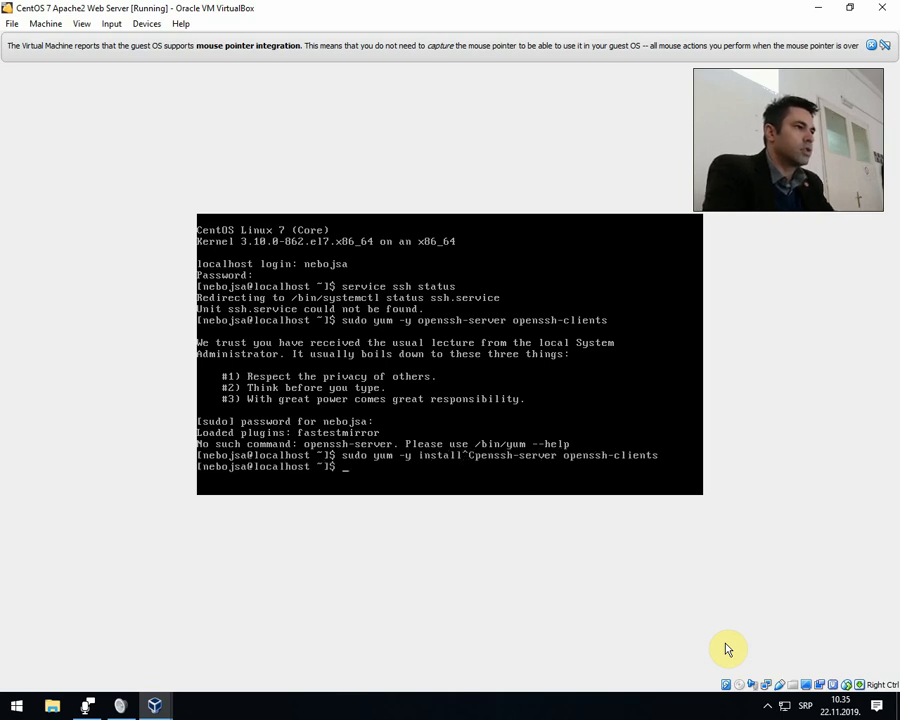
Clear the terminal and install the OpenSSH packages by running sudo yum -y install openssh-server openssh-clients.
type("clear")
key("Return")
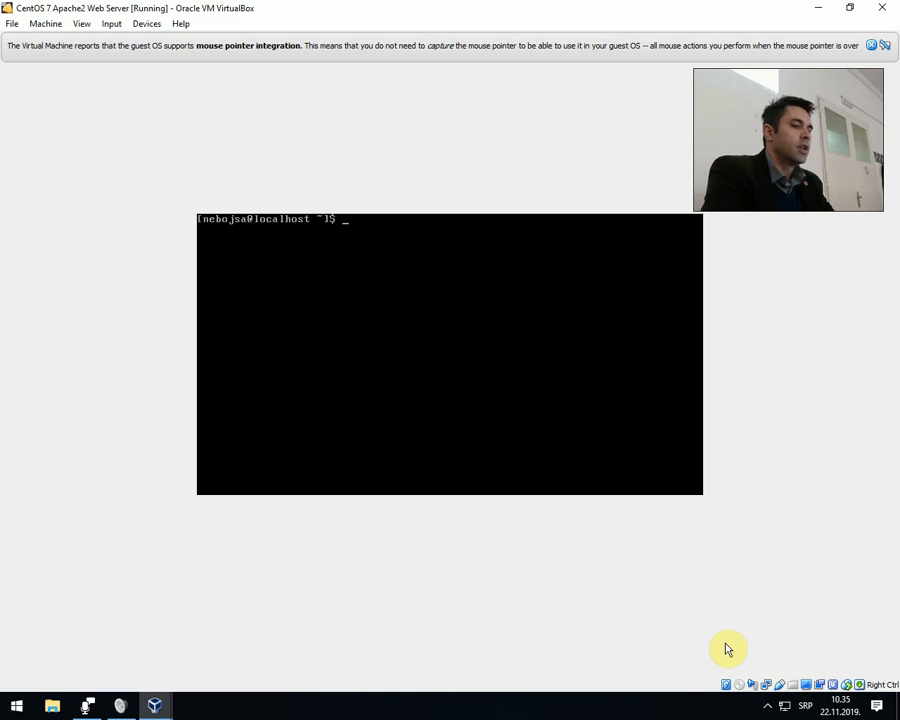
key("Up")
key("Up")
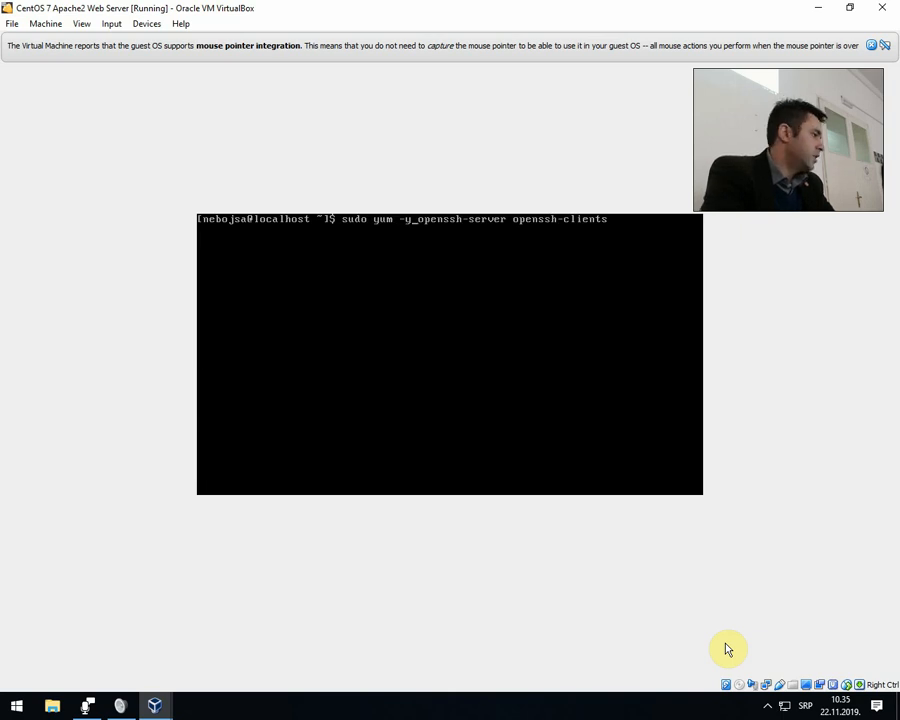
type("install")
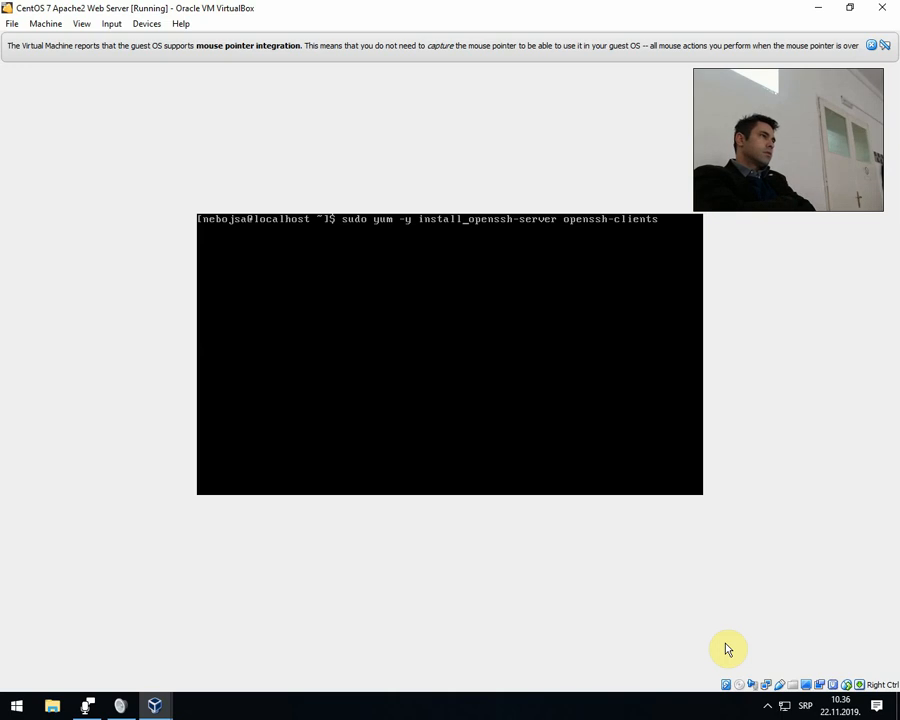
key("Return")
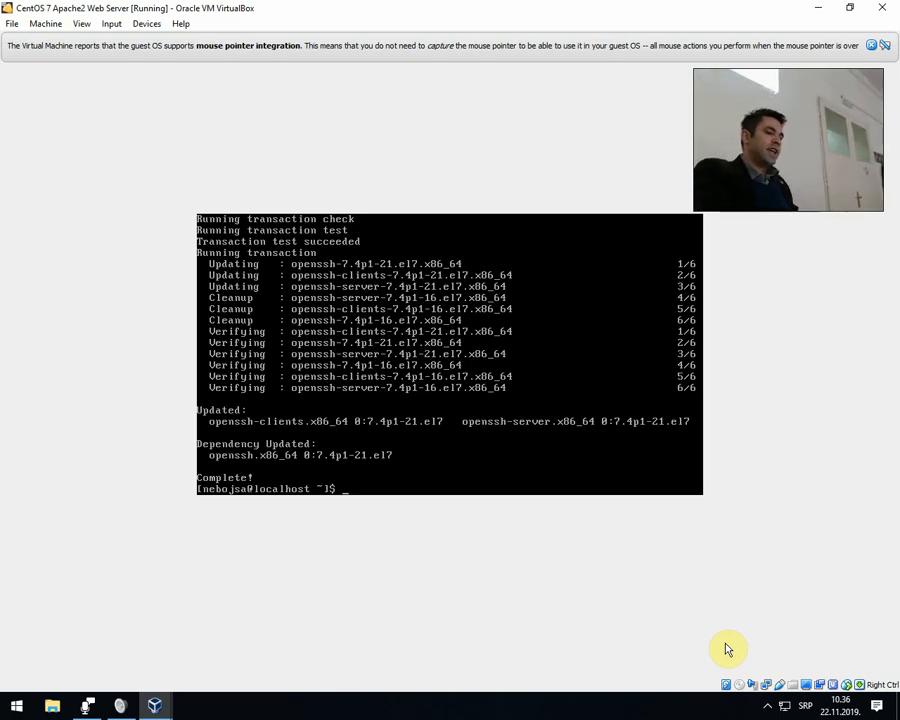
key("Up")
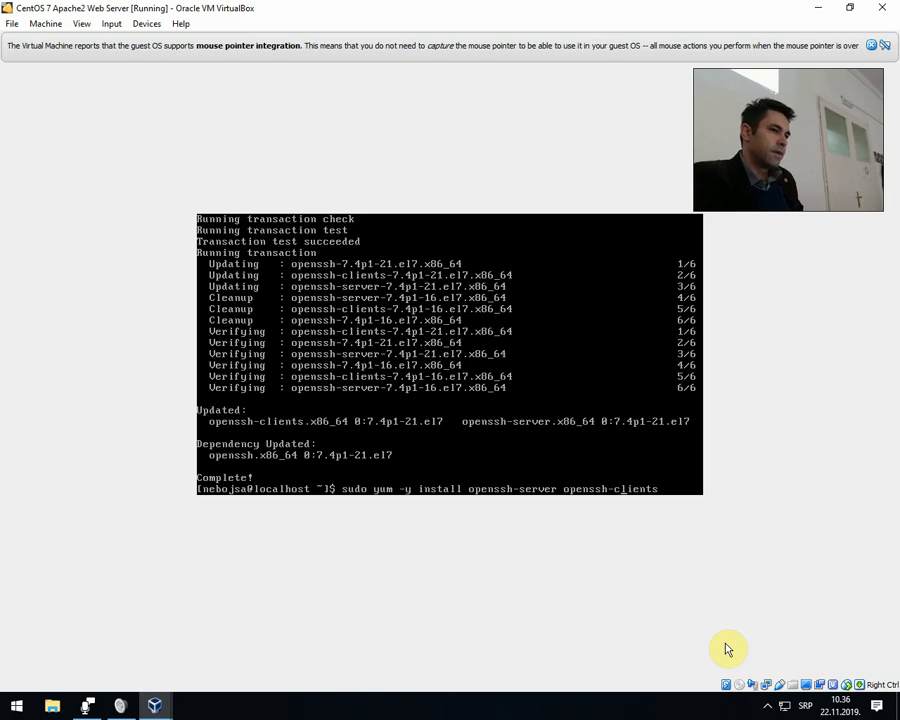
key("Left")
key("Left")
key("Left")
key("Left")
key("Left")
key("Left")
key("Left")
key("Left")
key("Left")
key("Left")
key("Left")
key("Left")
key("Left")
key("Left")
key("Left")
key("Left")
key("Left")
key("Left")
key("Left")
key("Left")
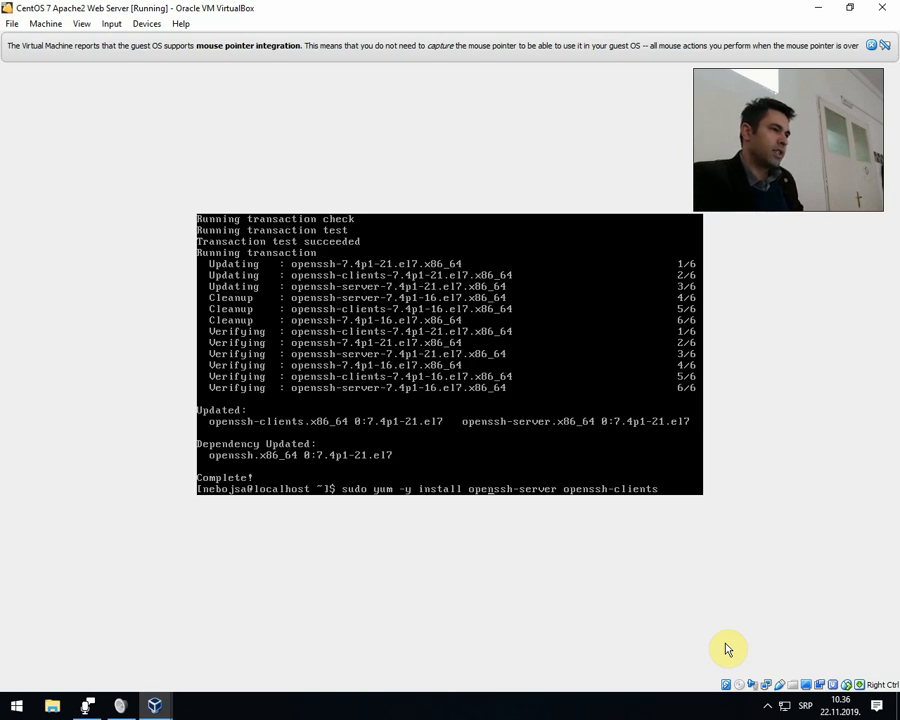
key("Right")
key("Right")
key("Right")
key("Right")
key("Right")
key("Right")
key("Right")
key("Right")
key("Right")
key("Right")
key("Right")
key("Right")
key("Right")
key("Right")
key("Right")
key("Right")
key("Right")
key("Right")
key("Right")
key("Right")
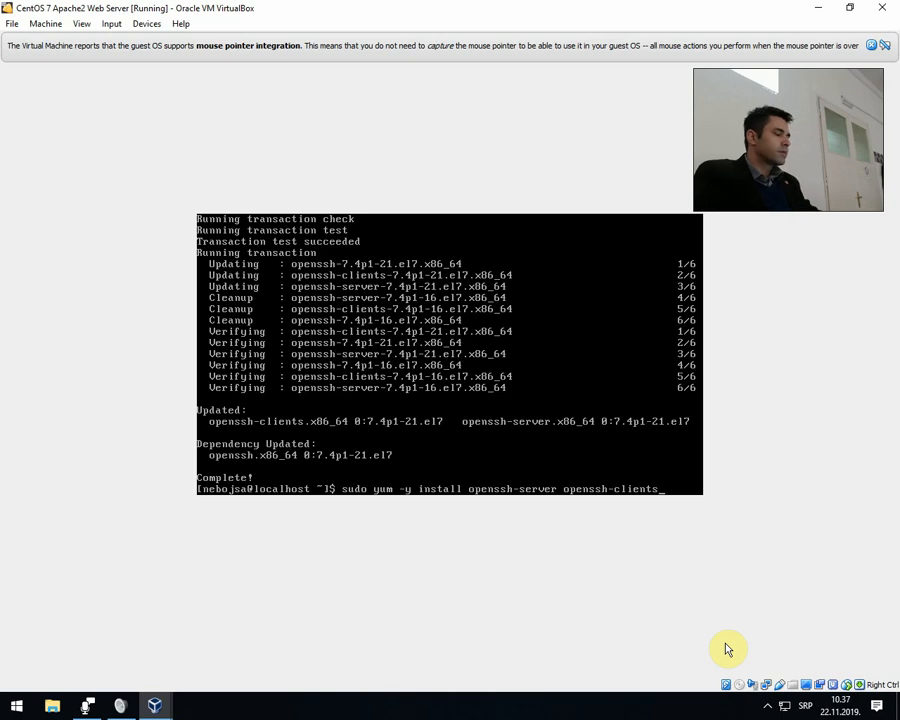
key("ctrl+c")
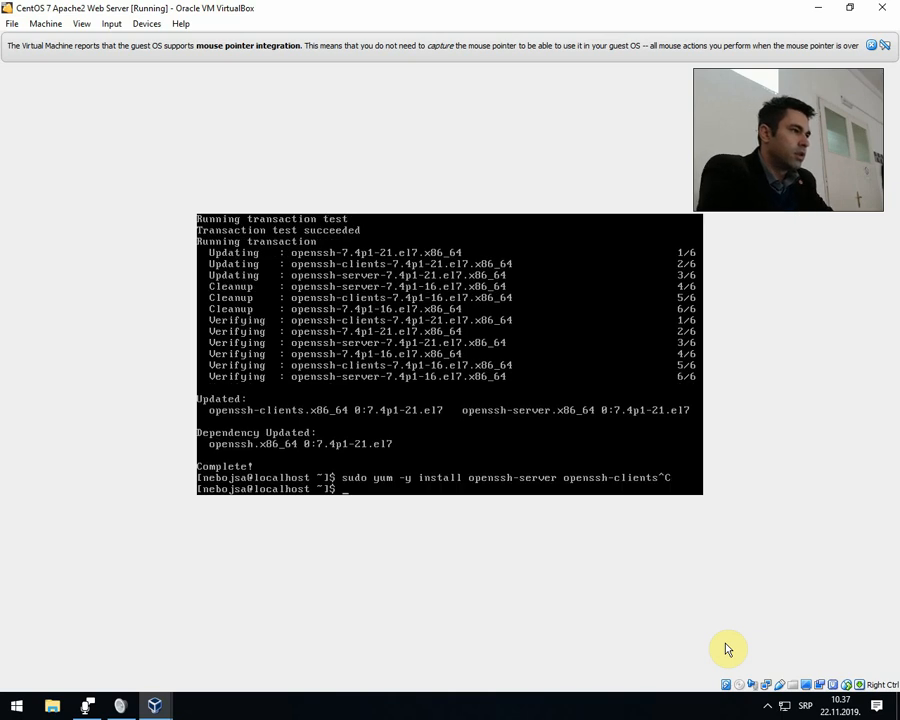
Clear the terminal and query the ssh unit by running sudo systemctl status ssh.
type("clear")
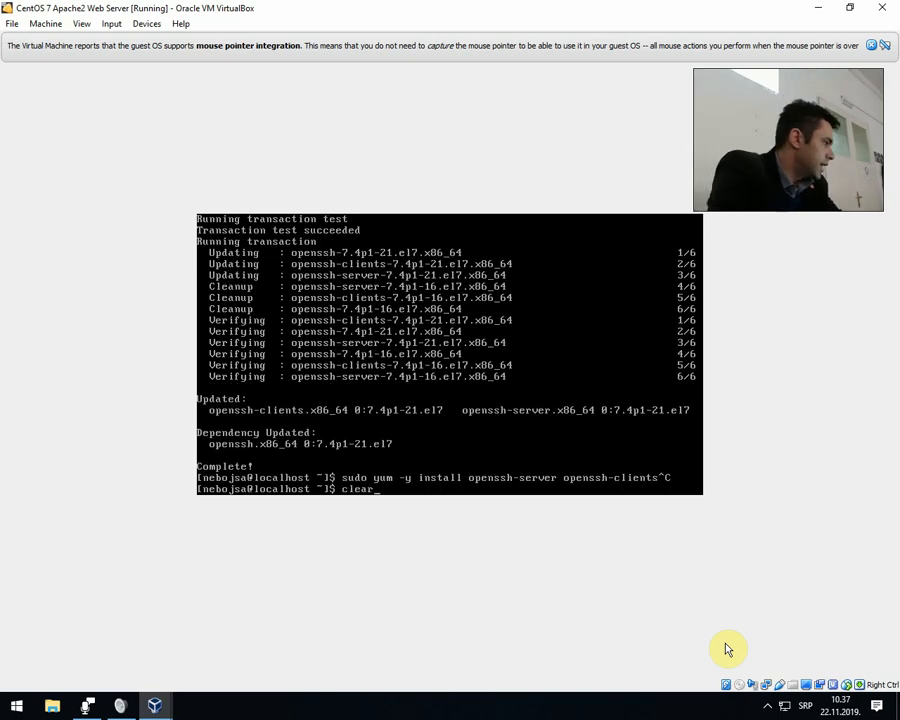
key("Return")
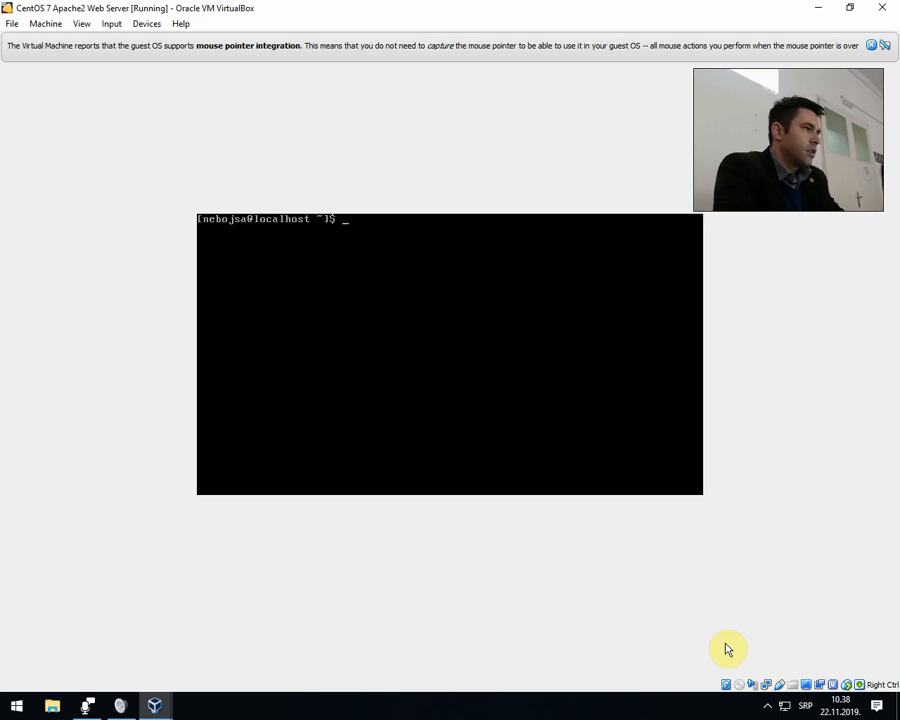
type("sudo")
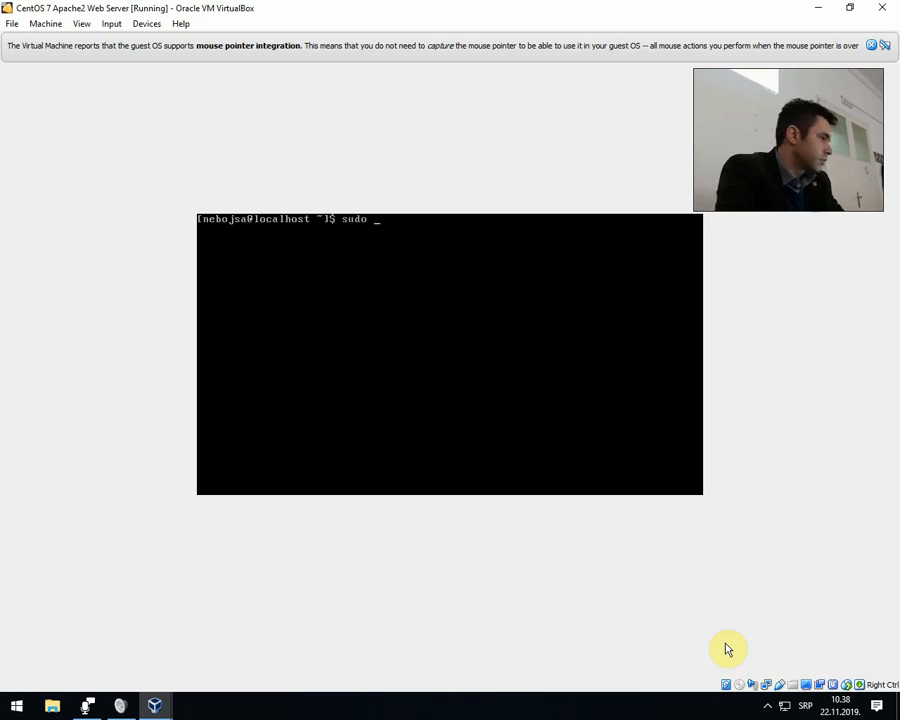
type(" systemct")
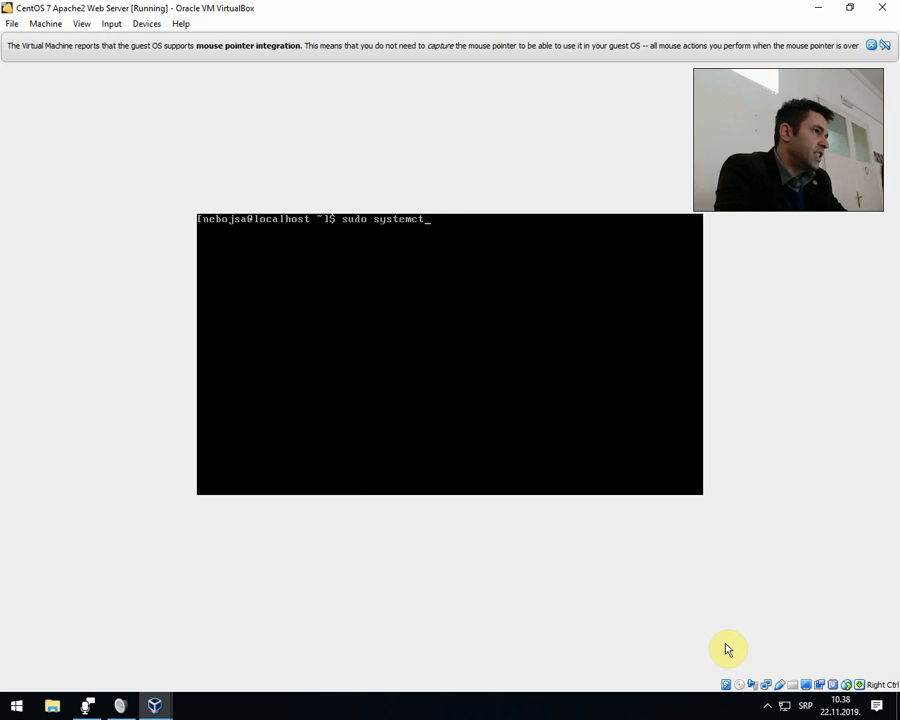
type("l")
type(" status ssh")
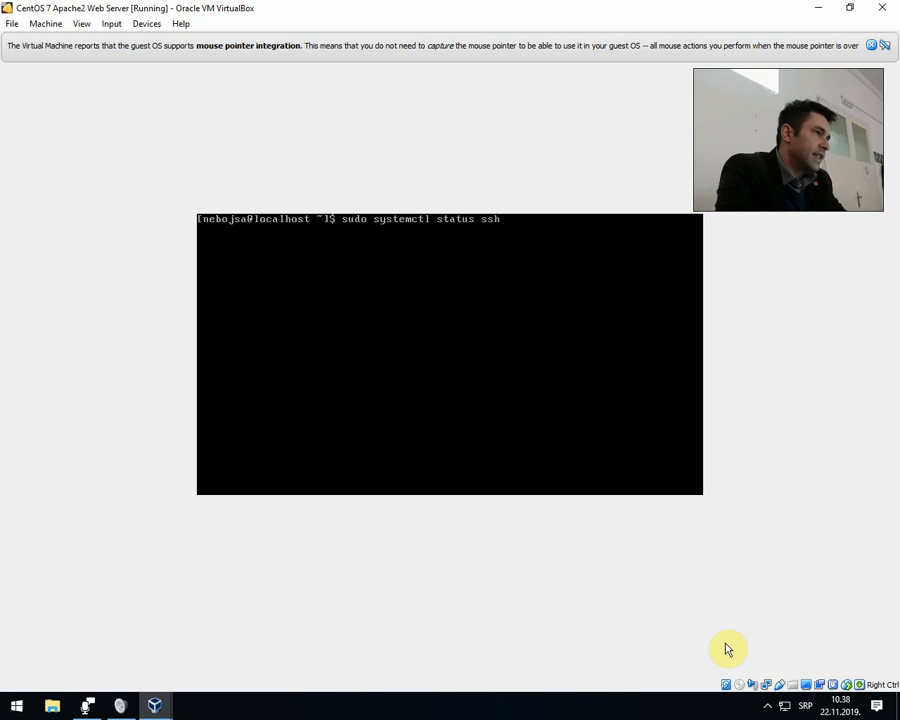
key("Return")
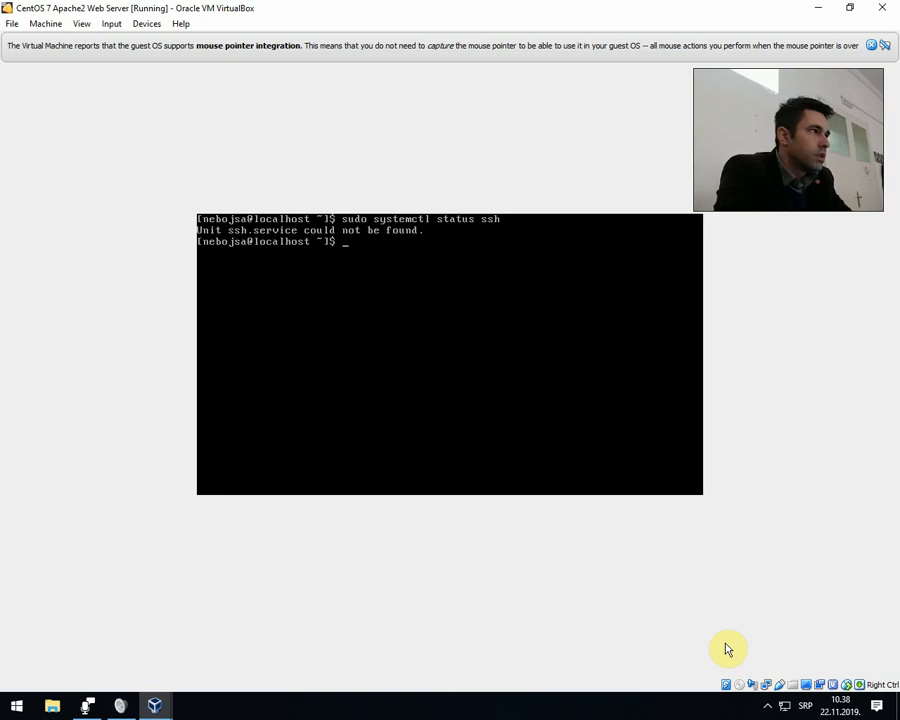
Check the OpenSSH daemon's state by running sudo systemctl status sshd.
key("Up")
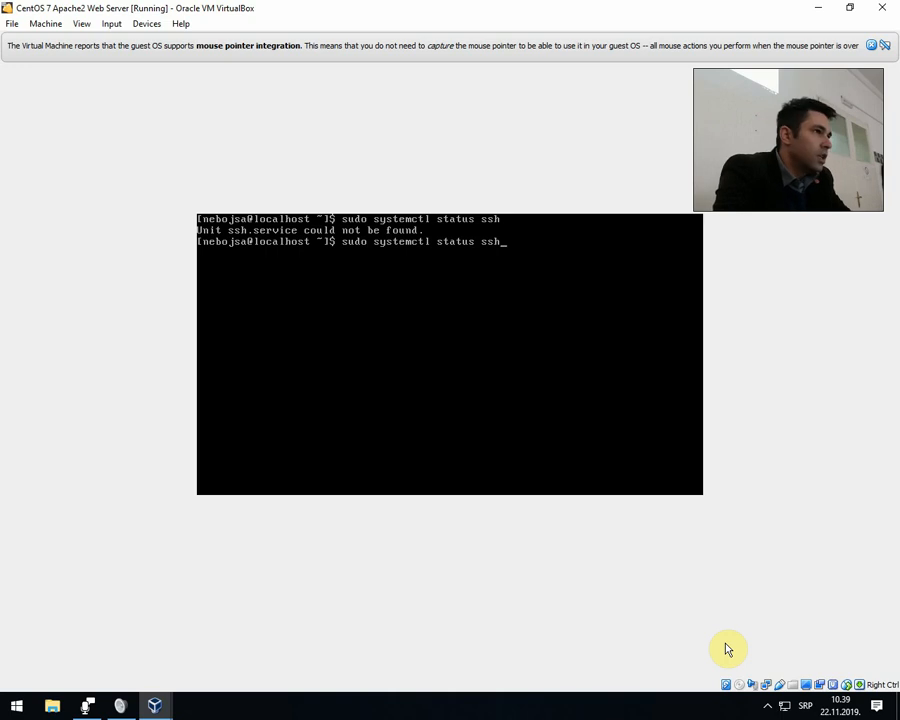
type("d")
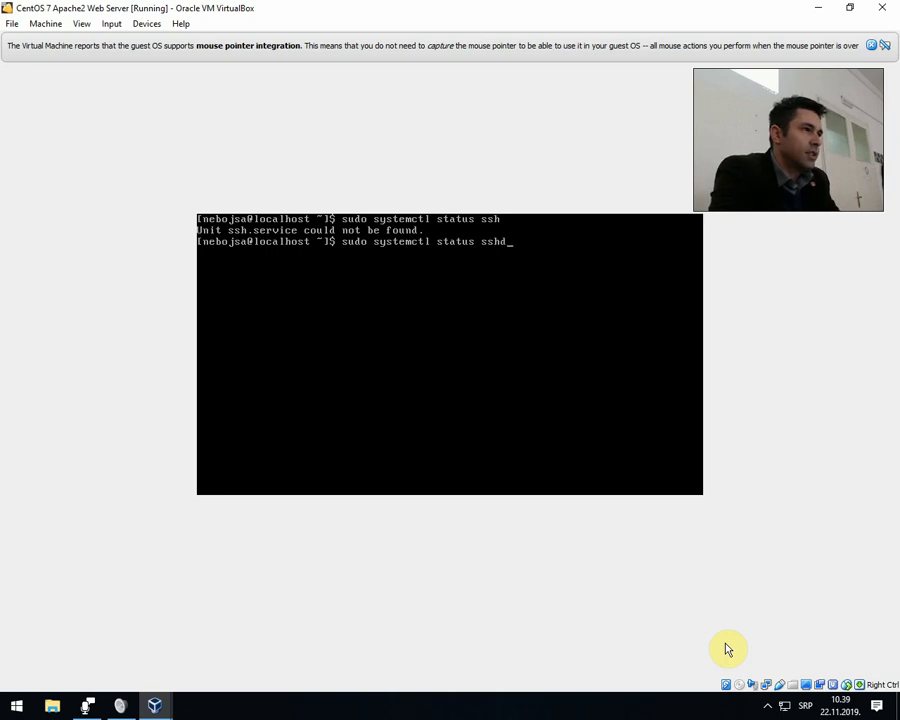
key("Return")
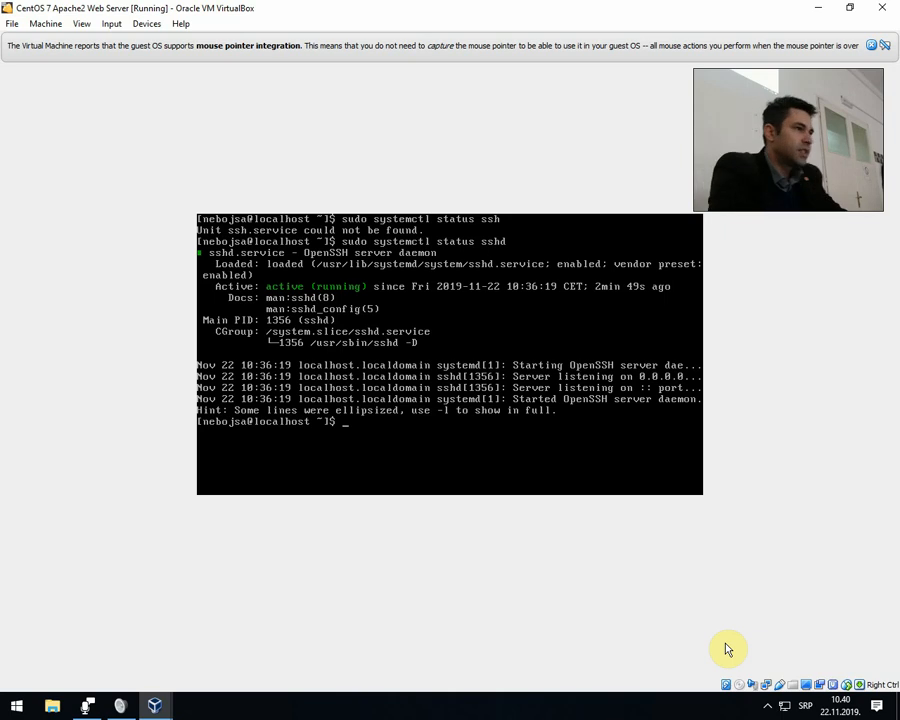
Restart the OpenSSH daemon by running sudo systemctl restart sshd.
type("sudo sy")
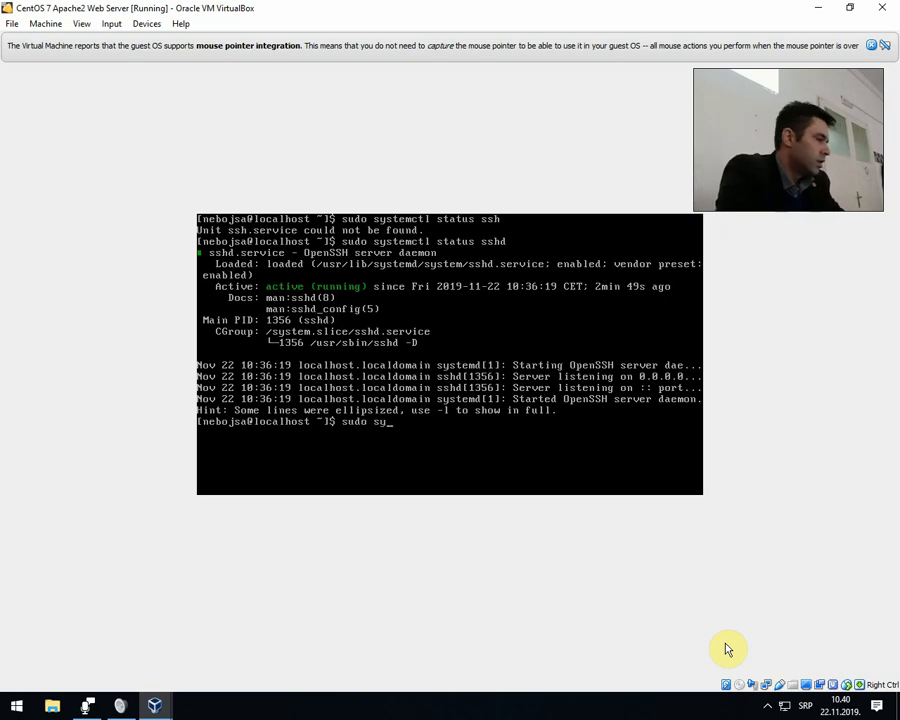
type("stemctl res")
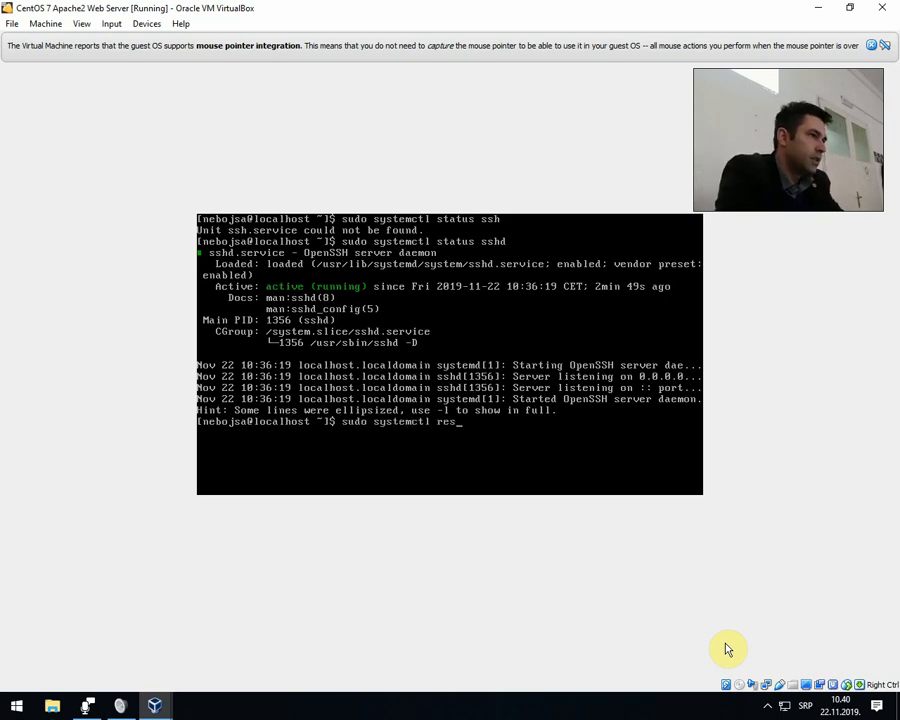
type("tart sshd")
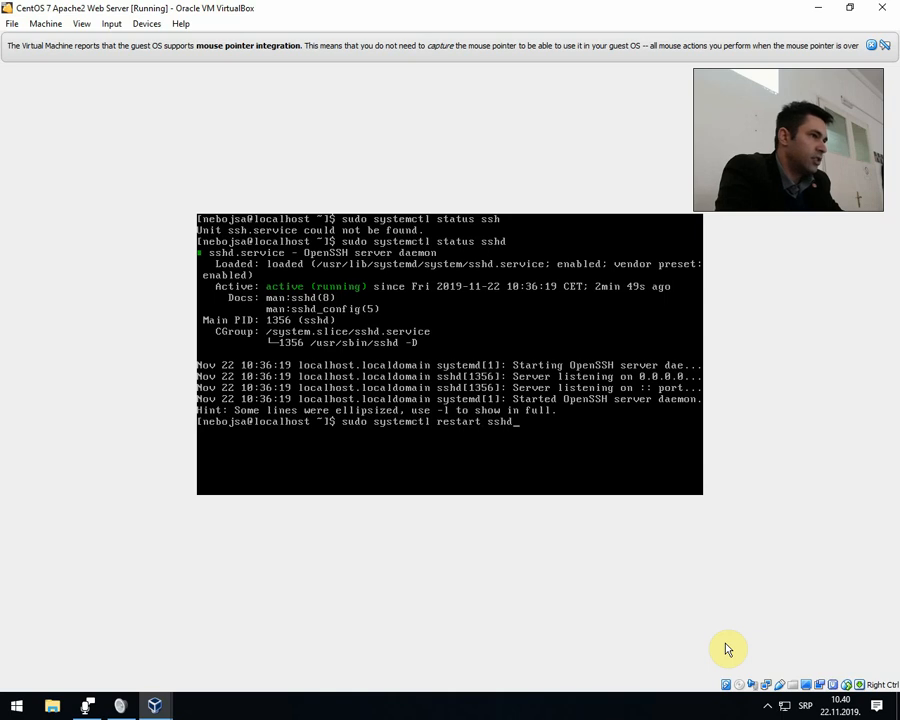
key("Return")
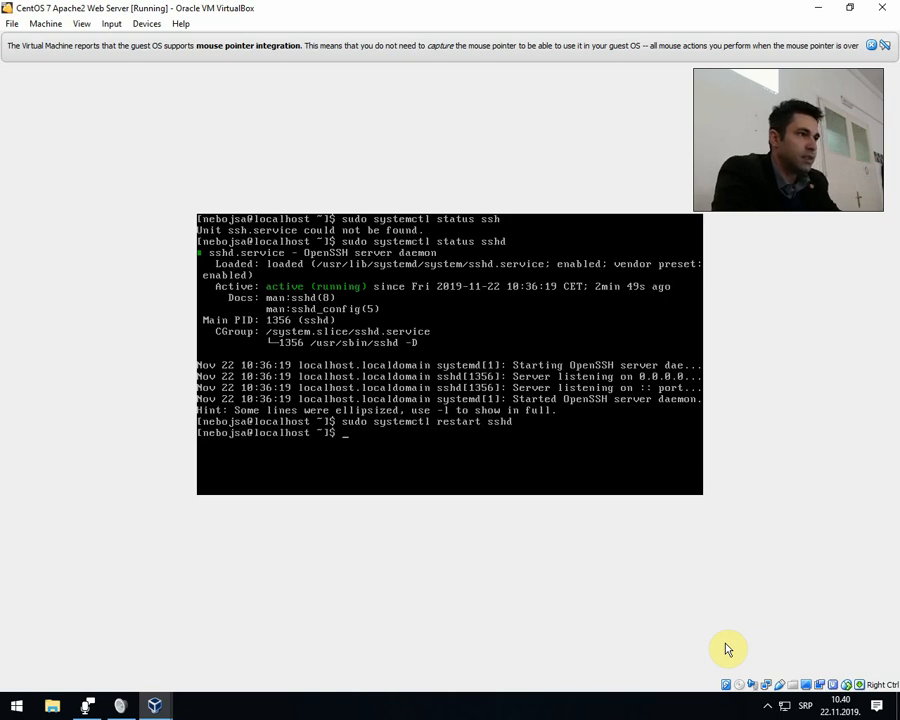
Check the restarted daemon's state by running sudo systemctl status sshd, and clear the terminal.
key("Up")
key("Up")
key("BackSpace")
key("BackSpace")
key("BackSpace")
key("BackSpace")
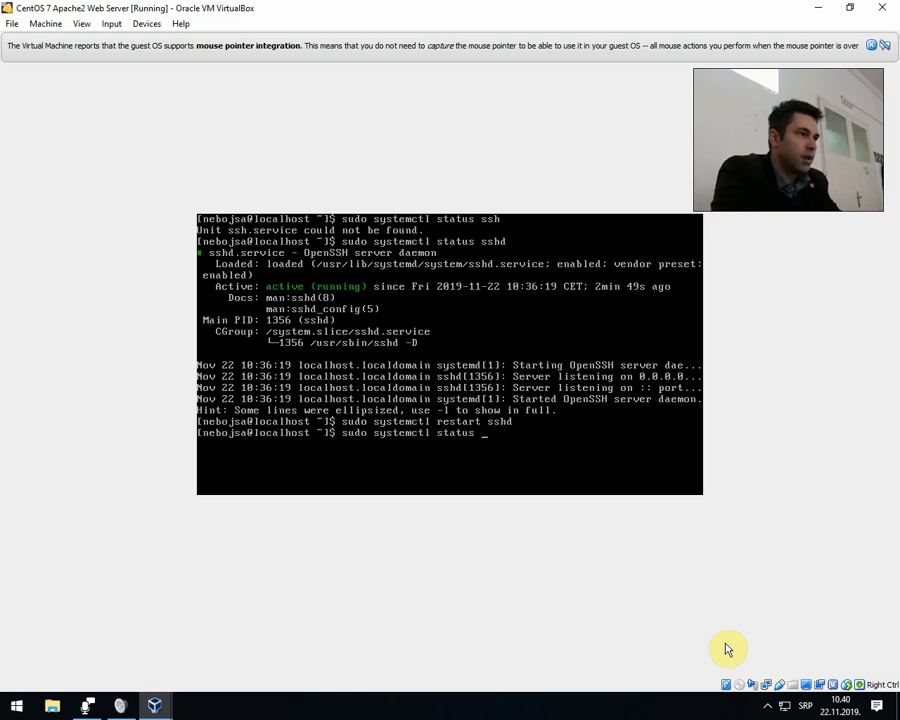
type("sshd")
key("Return")
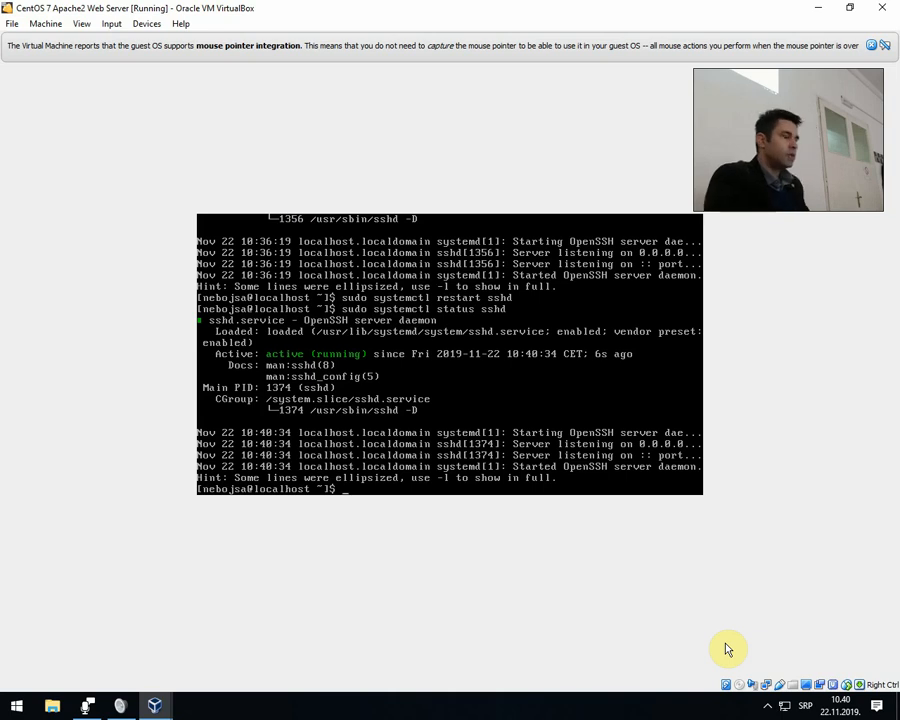
type("clear")
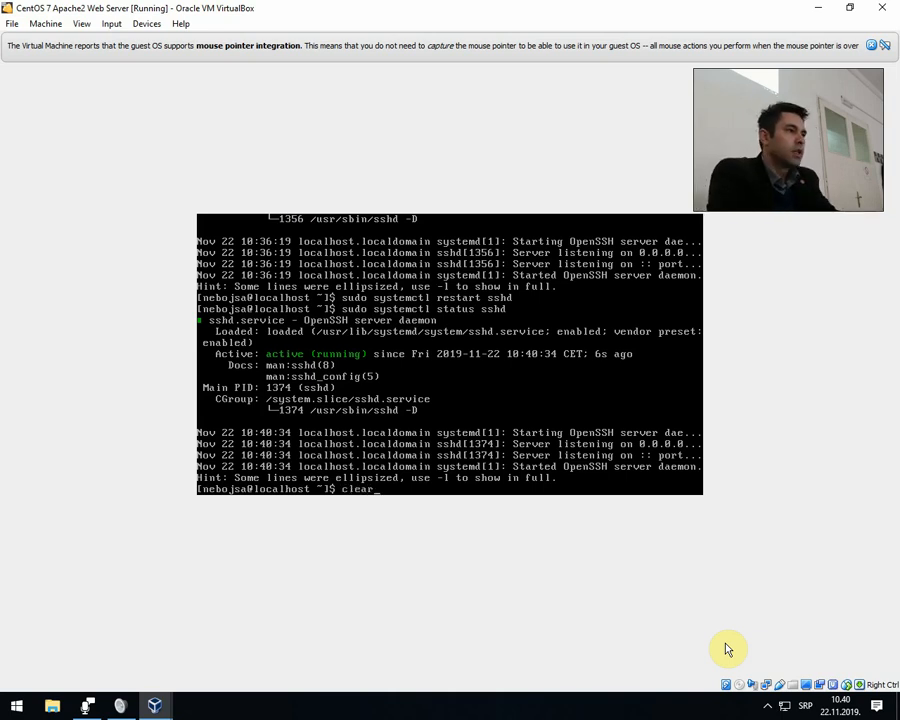
key("Return")
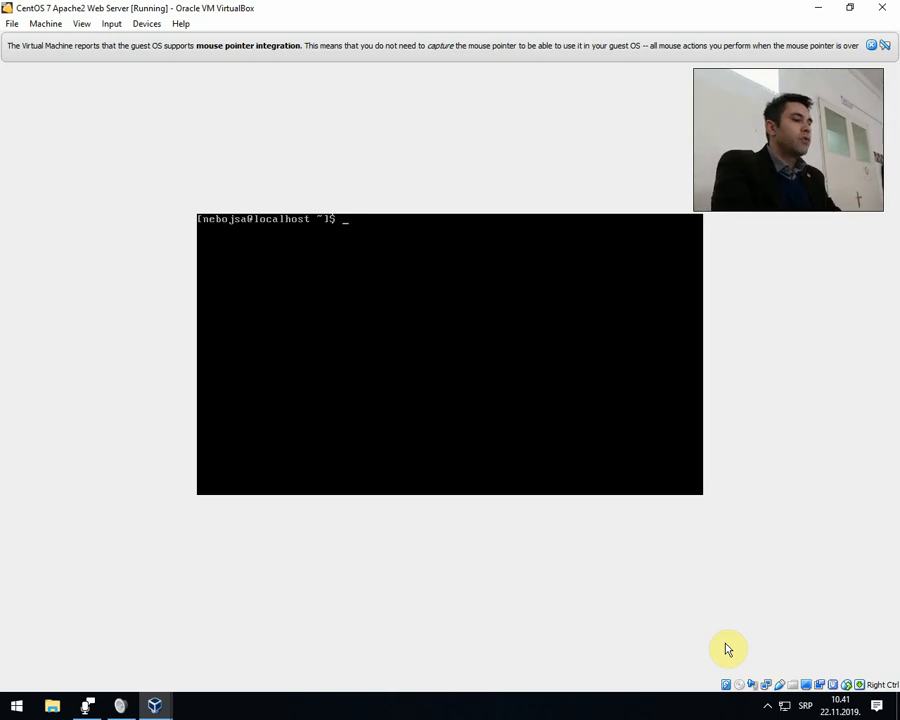
type("sudo ")
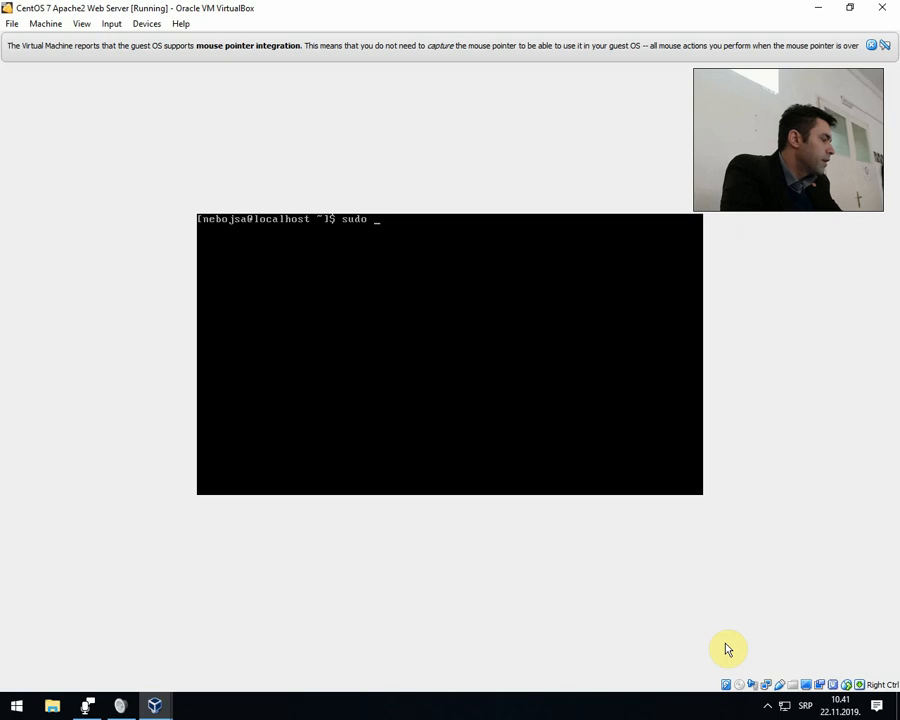
type("s")
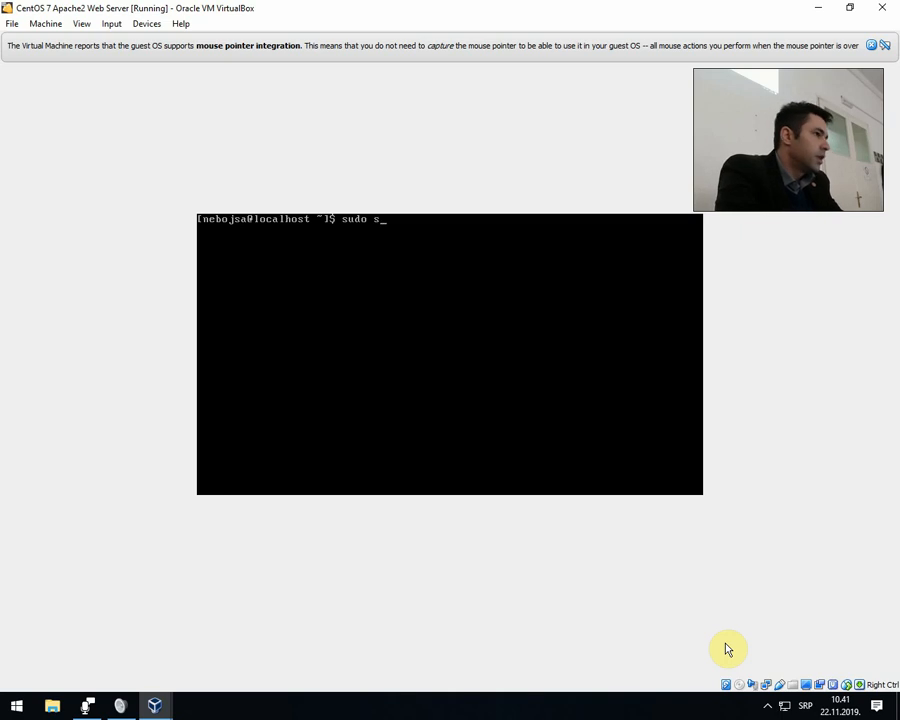
type("ystemctl")
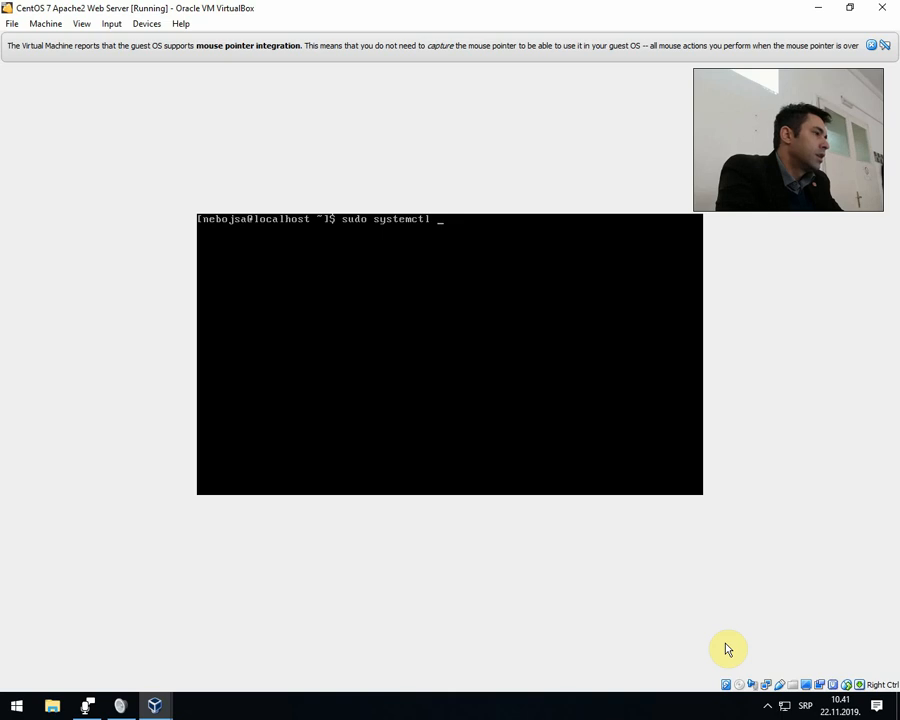
type(" disable ss")
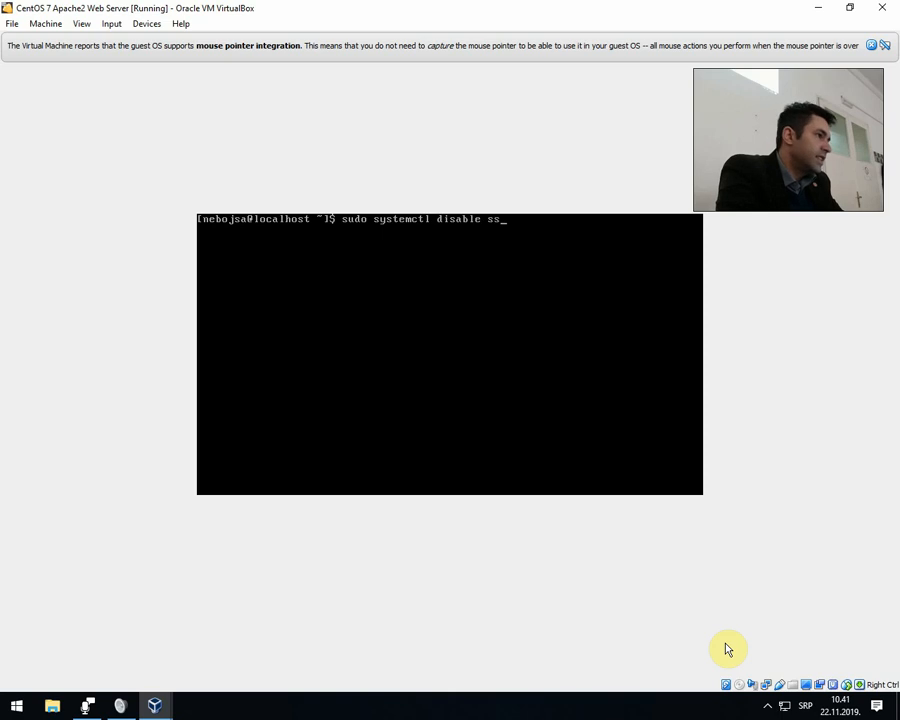
type("hd")
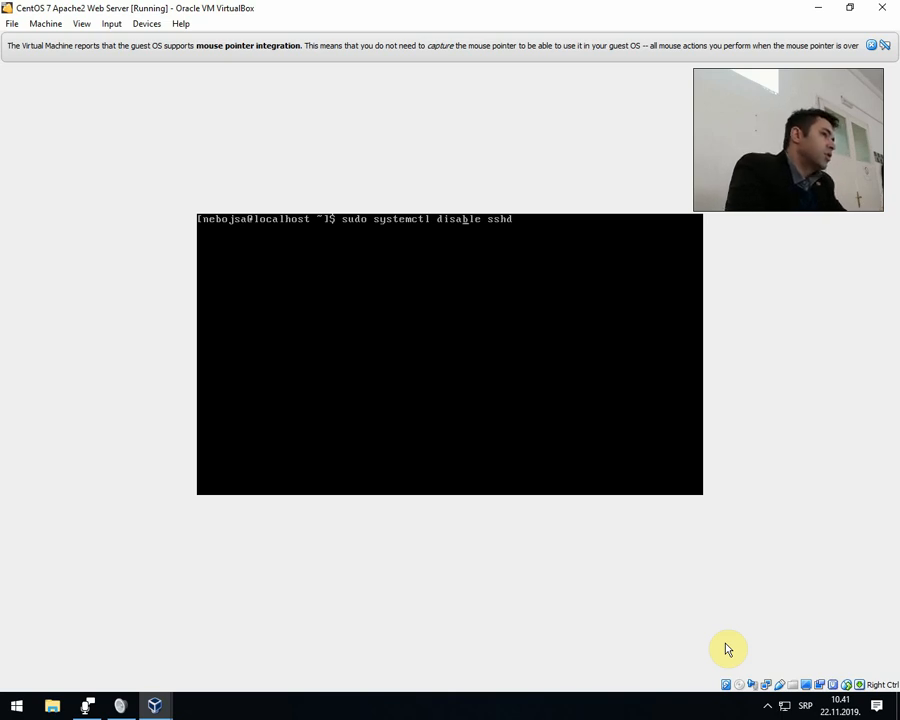
key("Delete")
key("Delete")
key("Delete")
key("BackSpace")
key("BackSpace")
key("BackSpace")
key("BackSpace")
type("en")
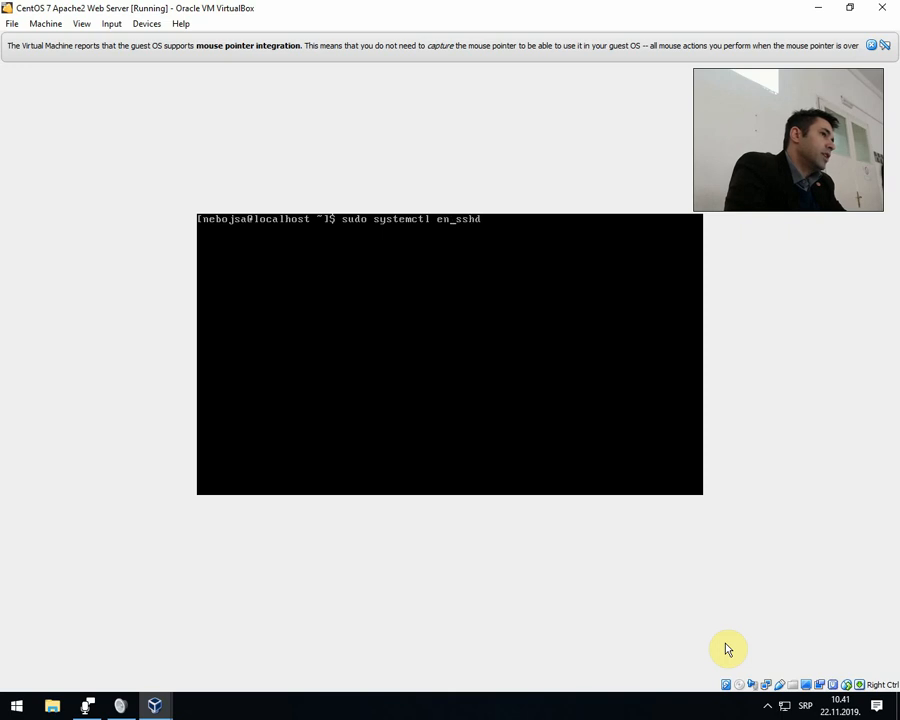
type("able")
key("End")
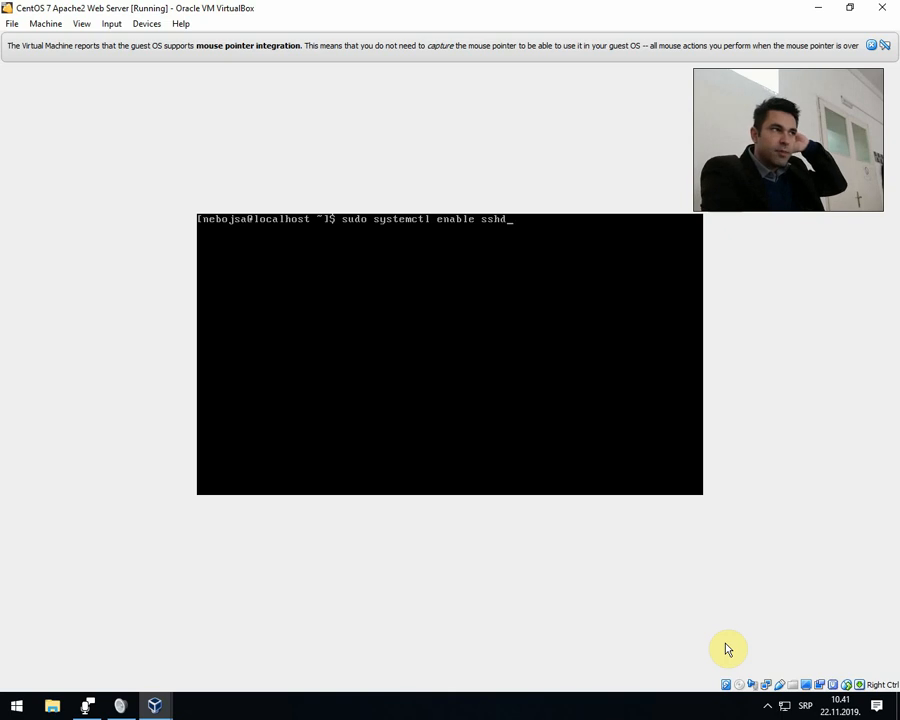
key("BackSpace")
key("BackSpace")
key("BackSpace")
key("BackSpace")
key("BackSpace")
key("BackSpace")
key("BackSpace")
key("BackSpace")
key("BackSpace")
key("BackSpace")
key("BackSpace")
key("BackSpace")
key("BackSpace")
key("BackSpace")
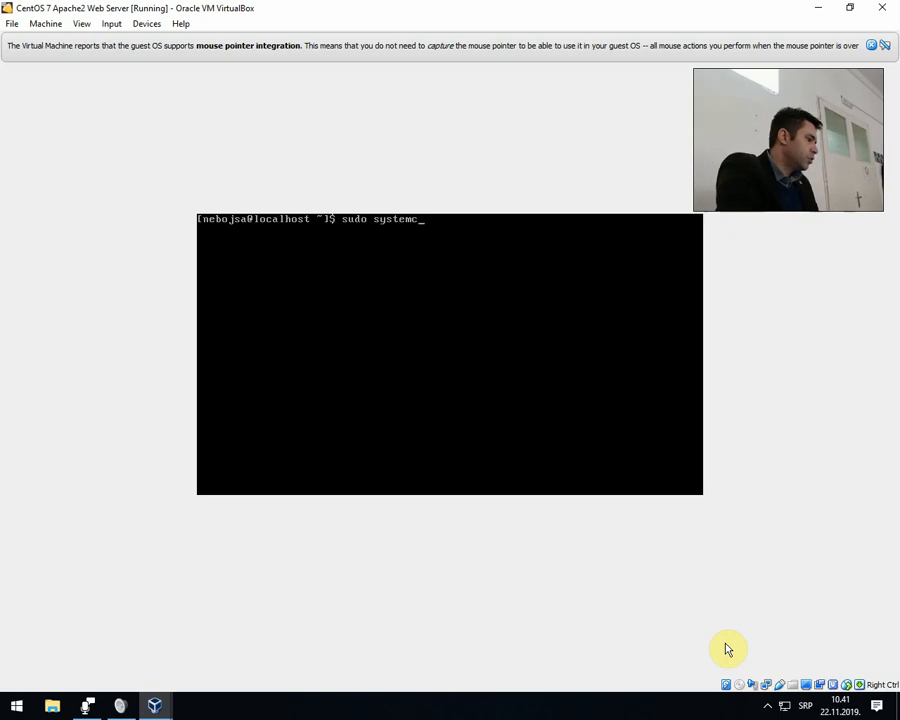
key("BackSpace")
key("BackSpace")
key("BackSpace")
key("BackSpace")
key("BackSpace")
key("BackSpace")
key("BackSpace")
key("BackSpace")
key("BackSpace")
key("BackSpace")
key("BackSpace")
key("BackSpace")
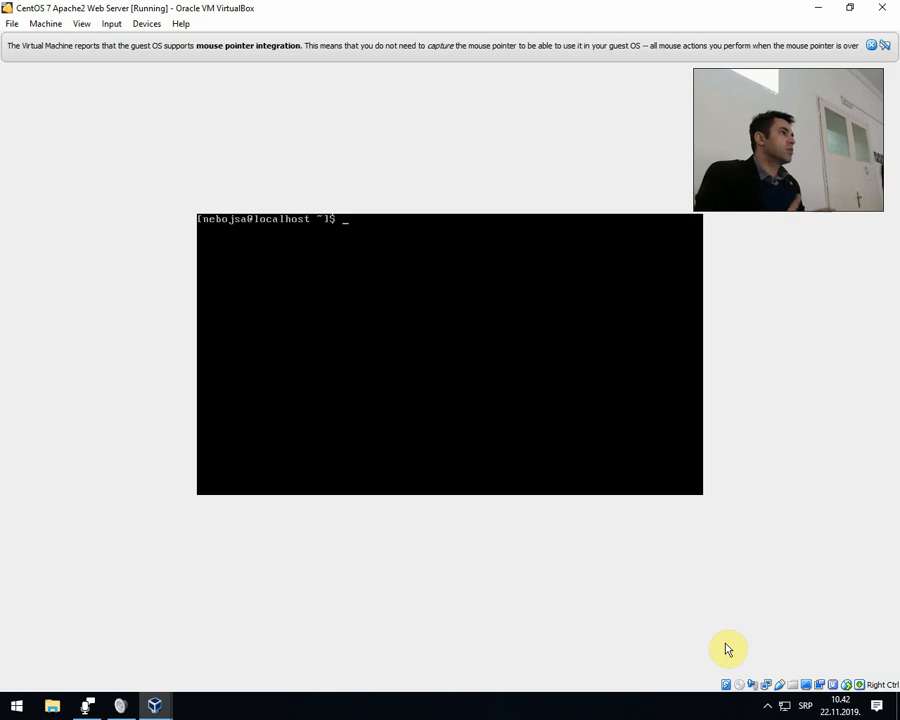
type("udo ")
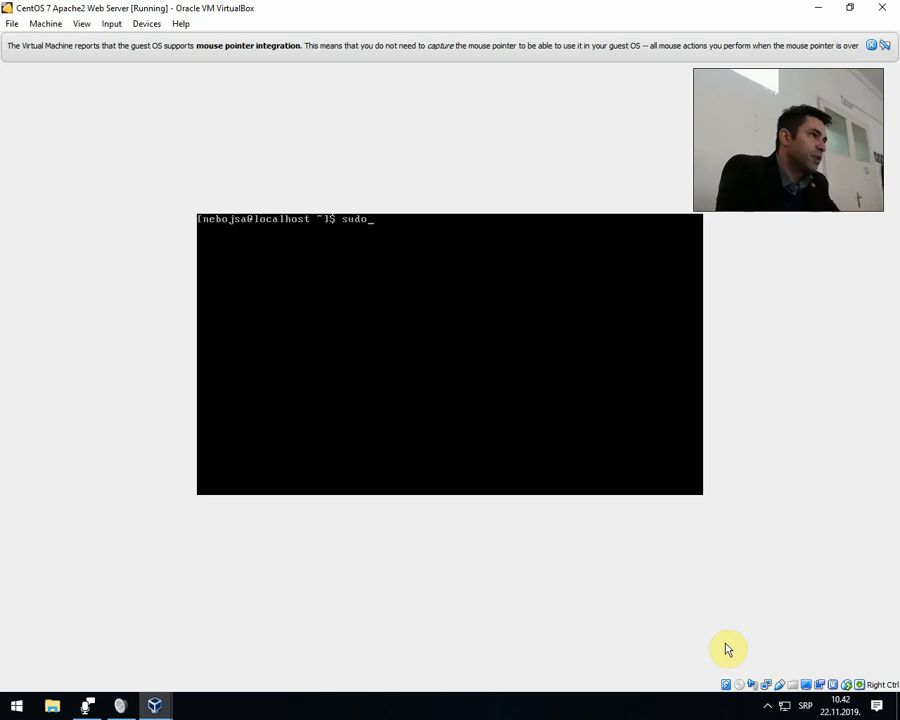
type("nan")
key("BackSpace")
key("BackSpace")
key("BackSpace")
key("BackSpace")
key("BackSpace")
key("BackSpace")
key("BackSpace")
key("BackSpace")
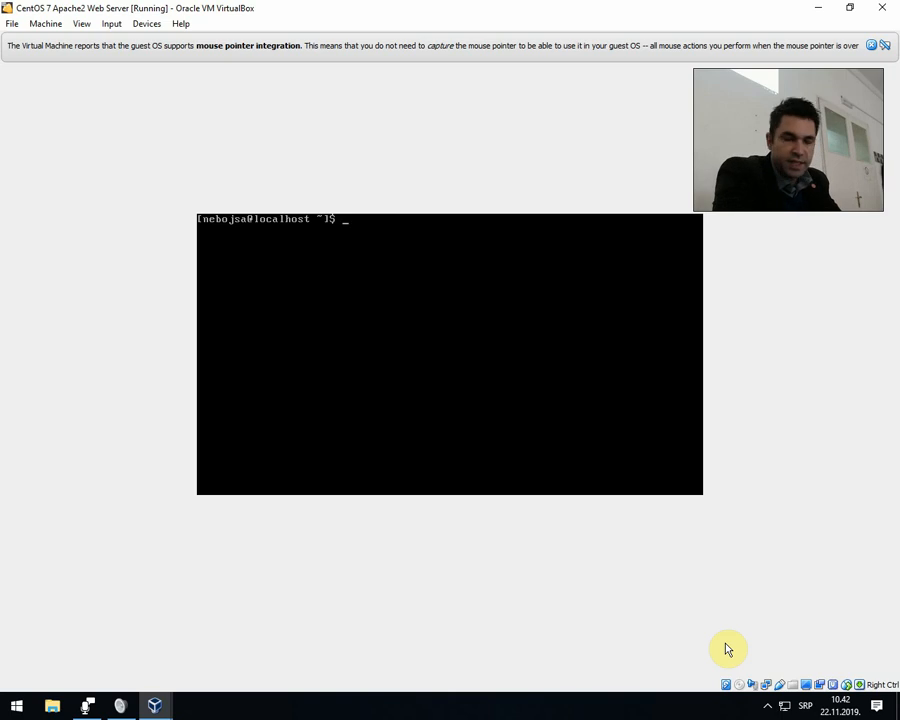
Try to open the SSH daemon configuration in nano by running sudo nano /etc/ssh/sshd_config.
type("sudo")
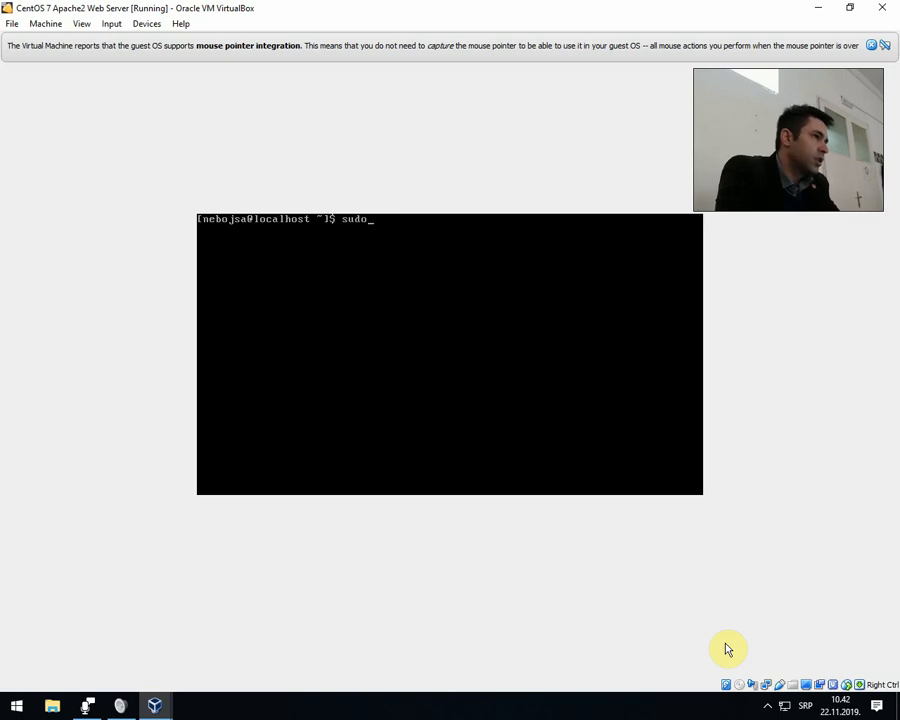
type(" nano")
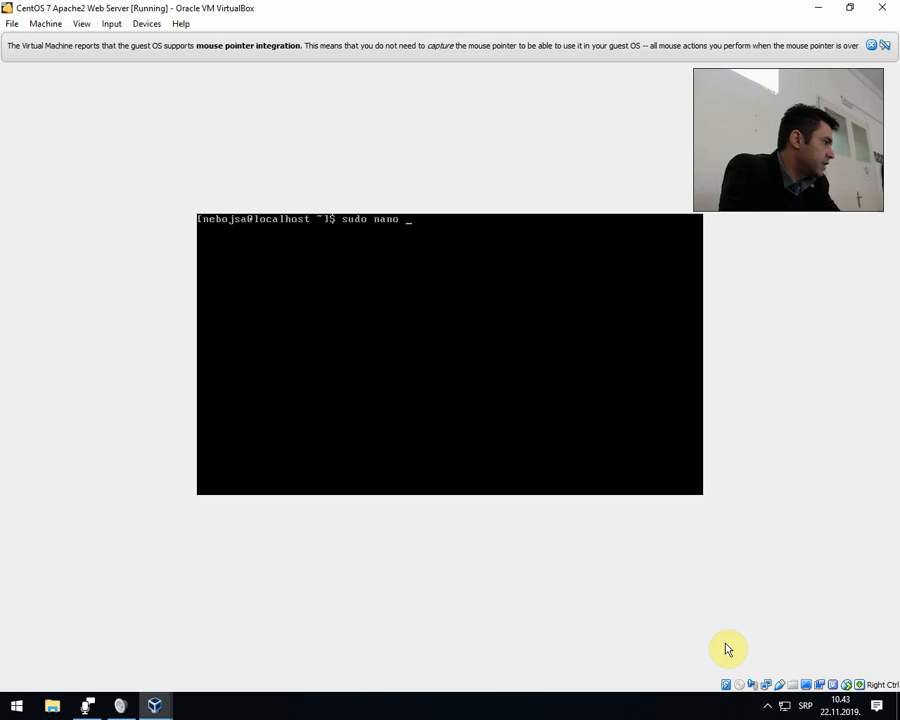
type("/ect")
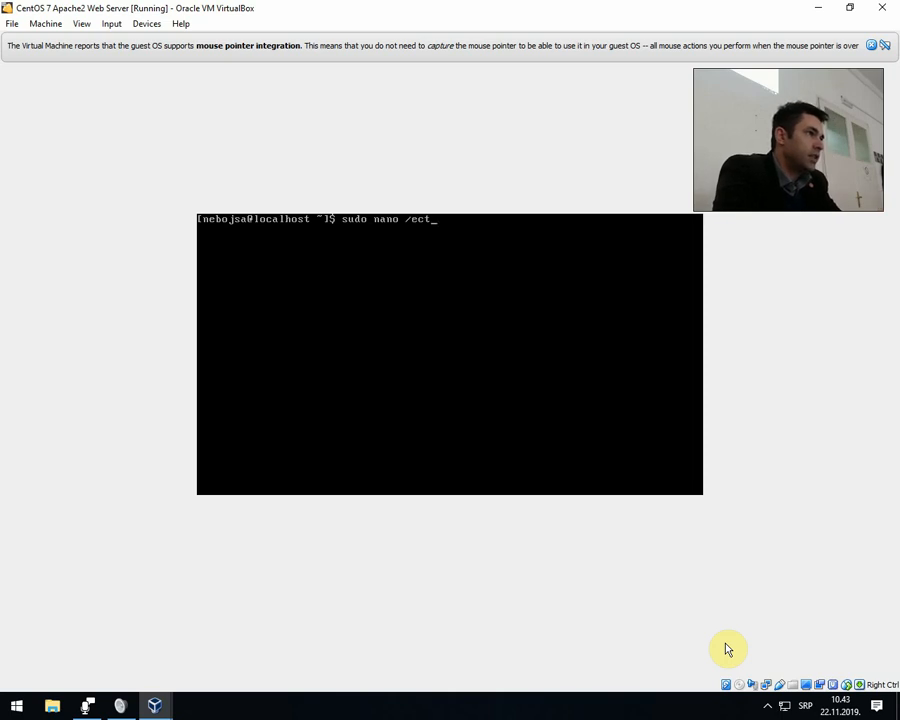
key("BackSpace")
key("BackSpace")
type("tc/")
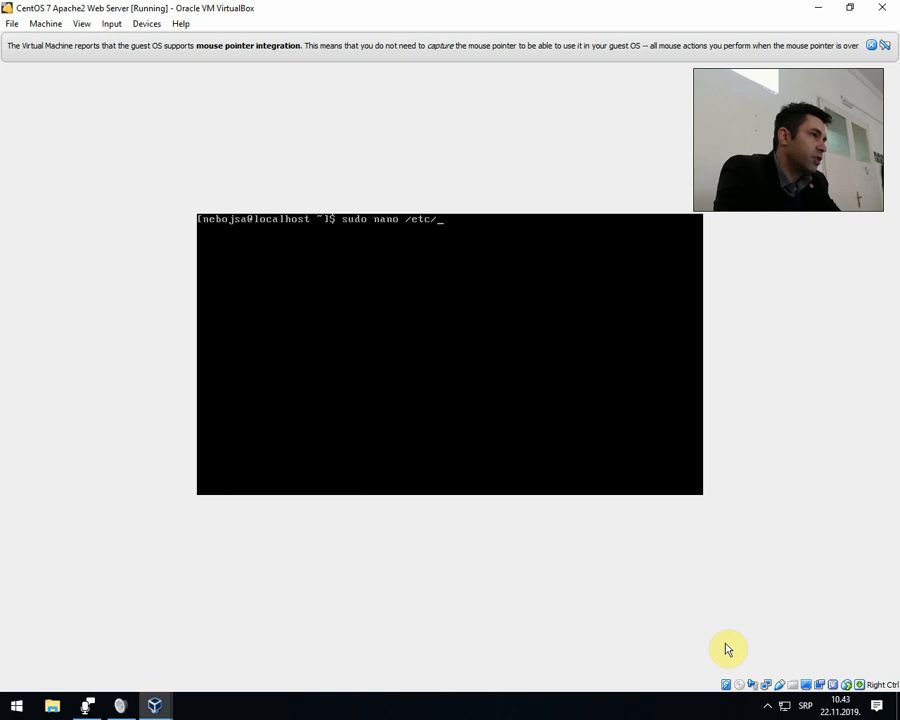
type("ssh")
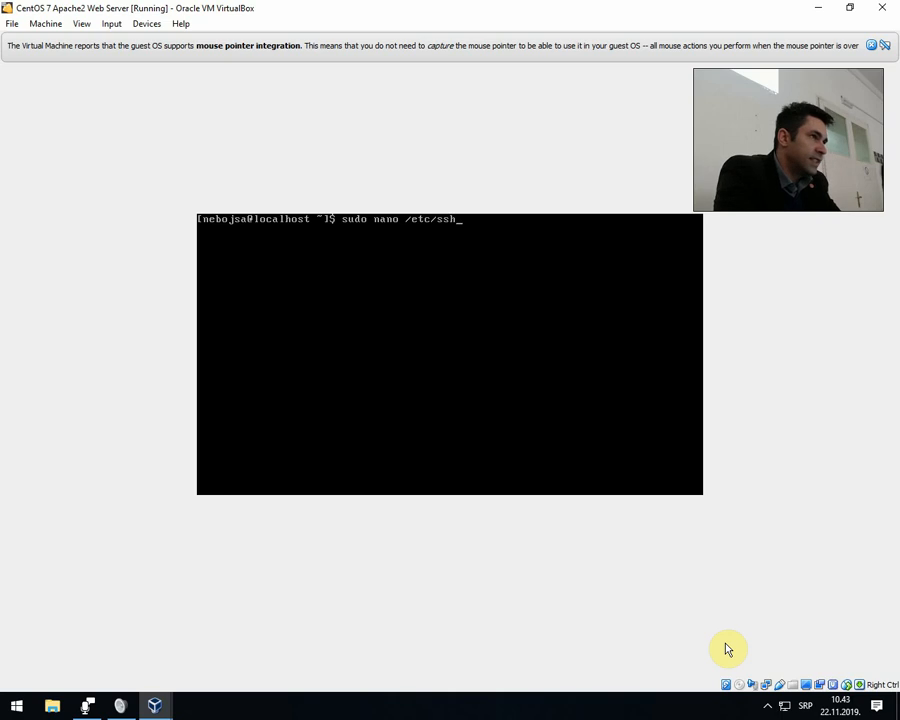
type("/ssh")
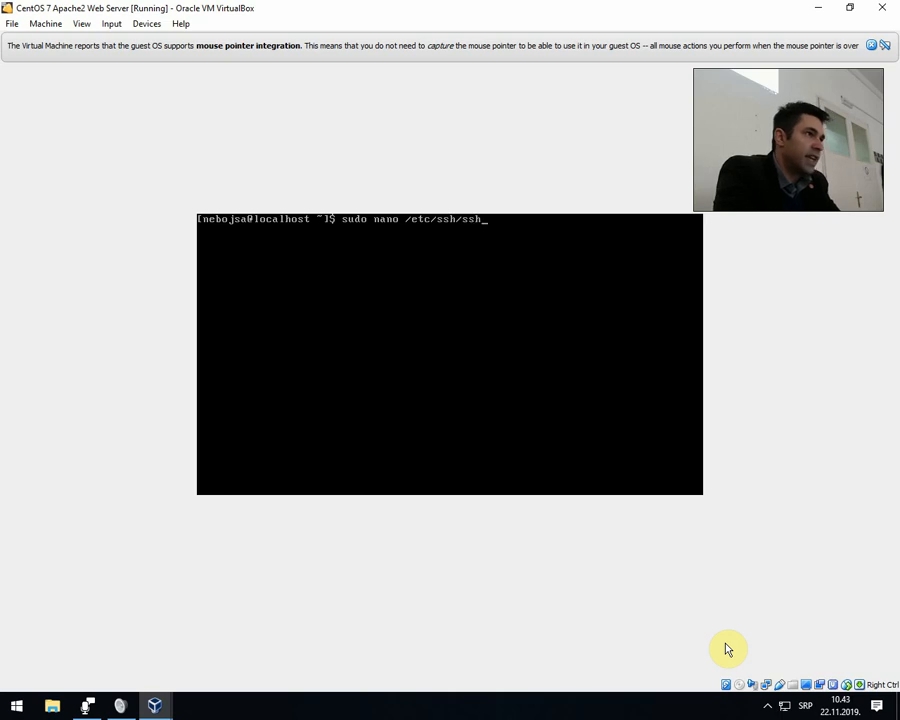
key("Tab")
key("Tab")
type("d")
key("Tab")
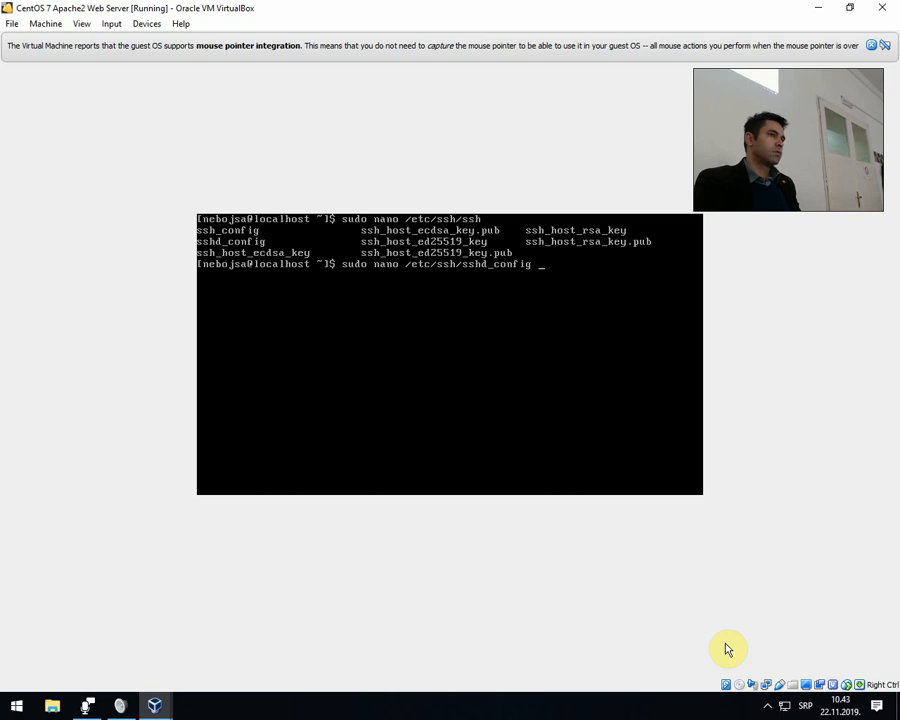
key("Return")
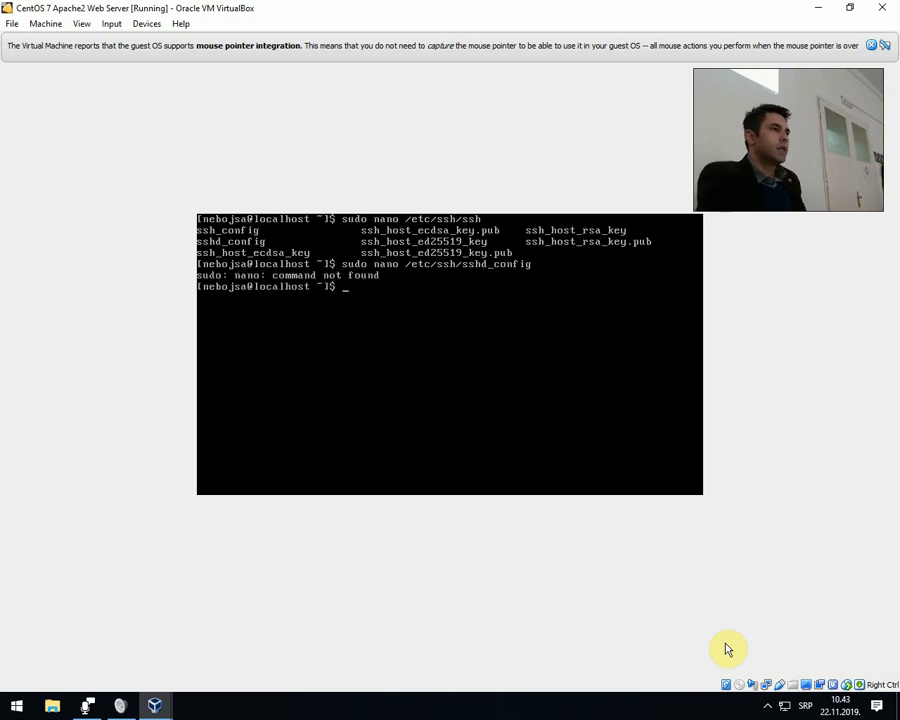
Try to open the same configuration file in vim by running sudo vim /etc/ssh/sshd_config.
key("Up")
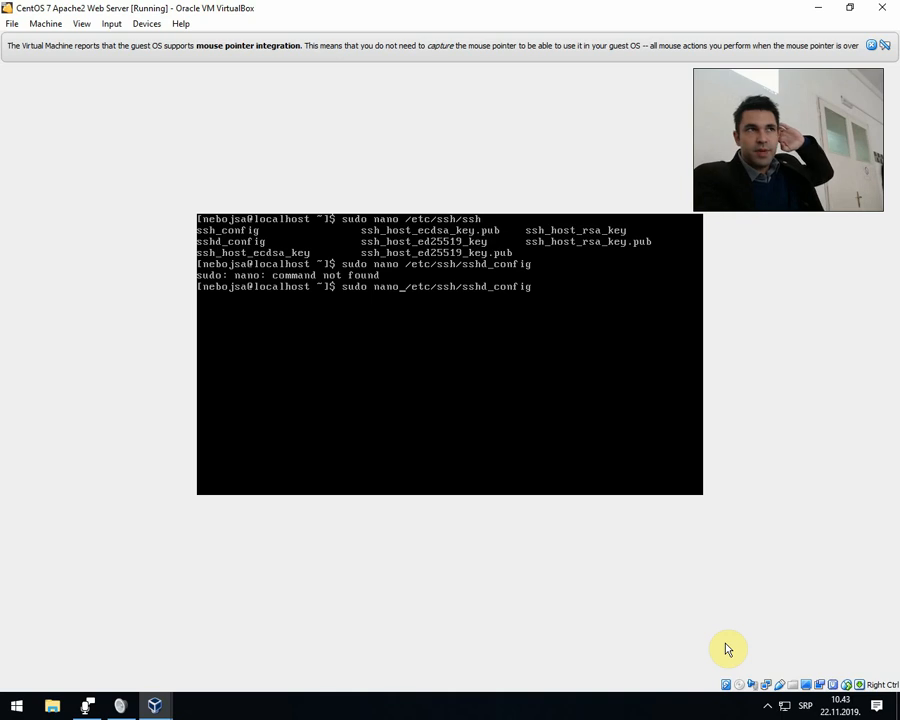
key("Left")
key("Left")
key("Left")
key("Left")
key("Left")
key("Left")
key("Left")
key("Left")
key("Left")
key("Left")
key("Left")
key("Left")
key("Left")
key("Left")
key("Left")
key("Left")
key("Left")
key("Left")
key("Left")
key("Left")
key("BackSpace")
key("BackSpace")
key("BackSpace")
key("BackSpace")
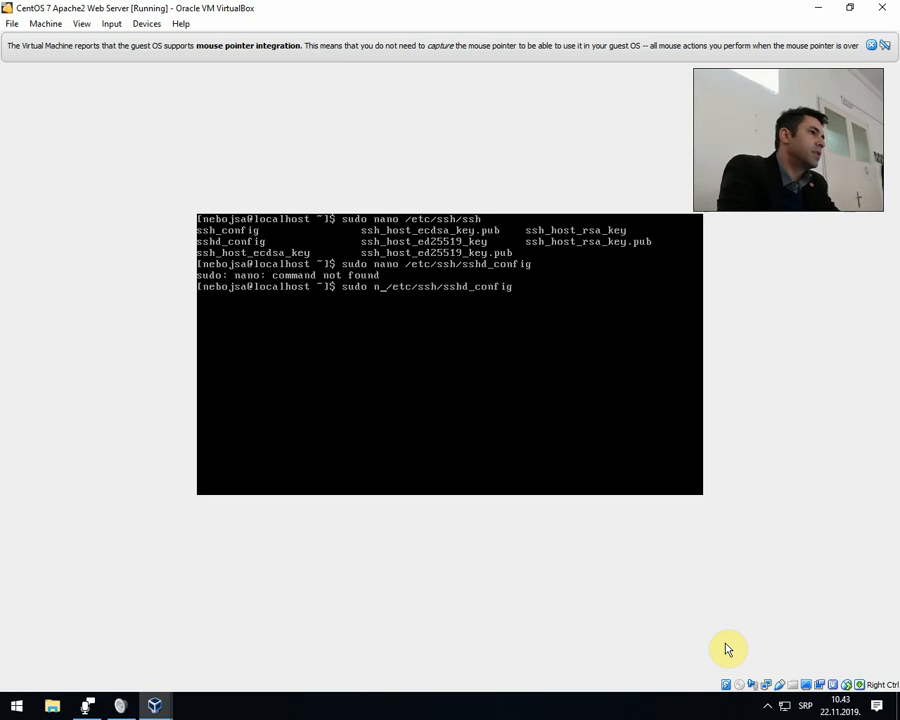
type("vim")
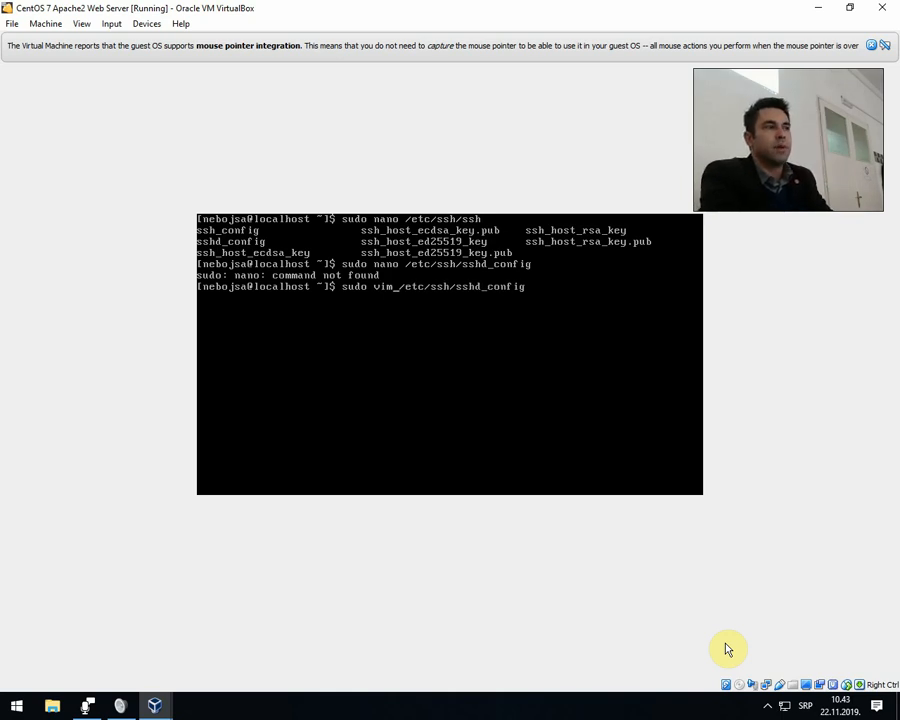
key("Right")
key("Right")
key("Right")
key("Right")
key("Right")
key("Right")
key("Right")
key("Right")
key("Right")
key("Right")
key("Right")
key("Right")
key("Right")
key("Right")
key("Right")
key("Right")
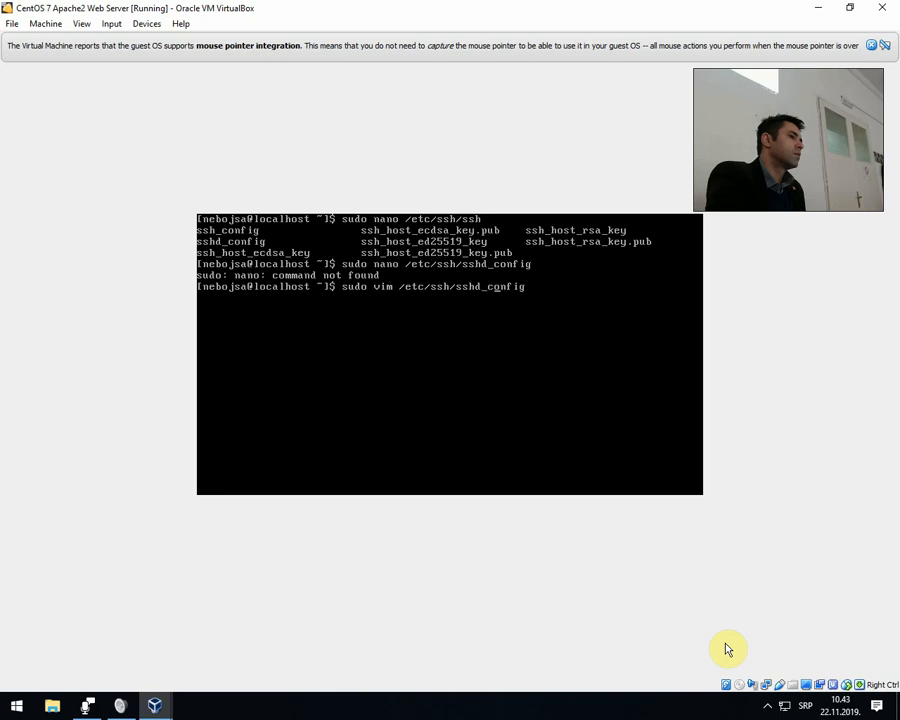
key("Return")
key("Up")
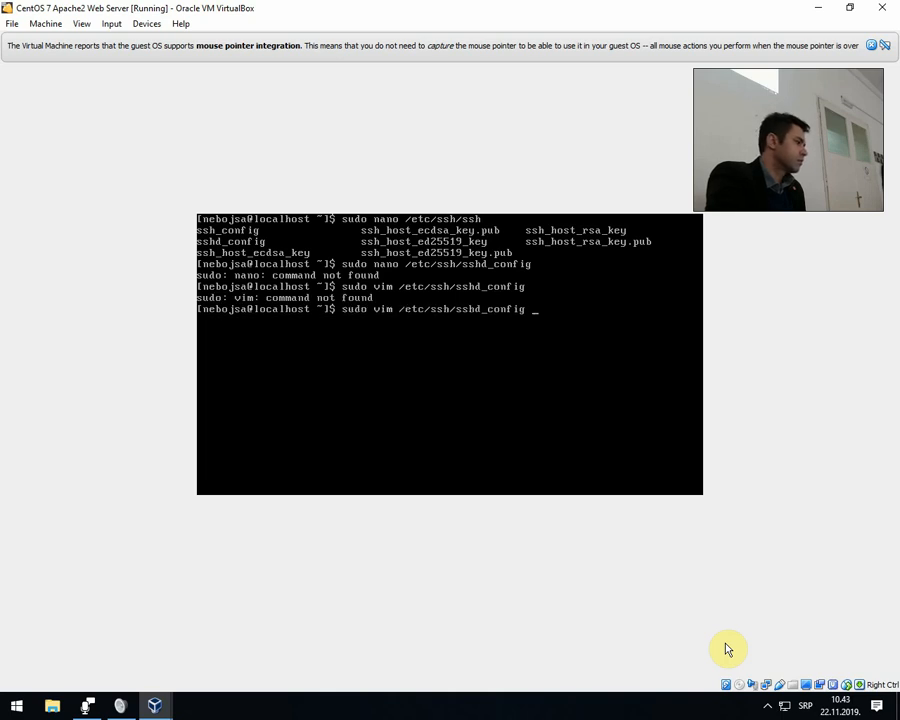
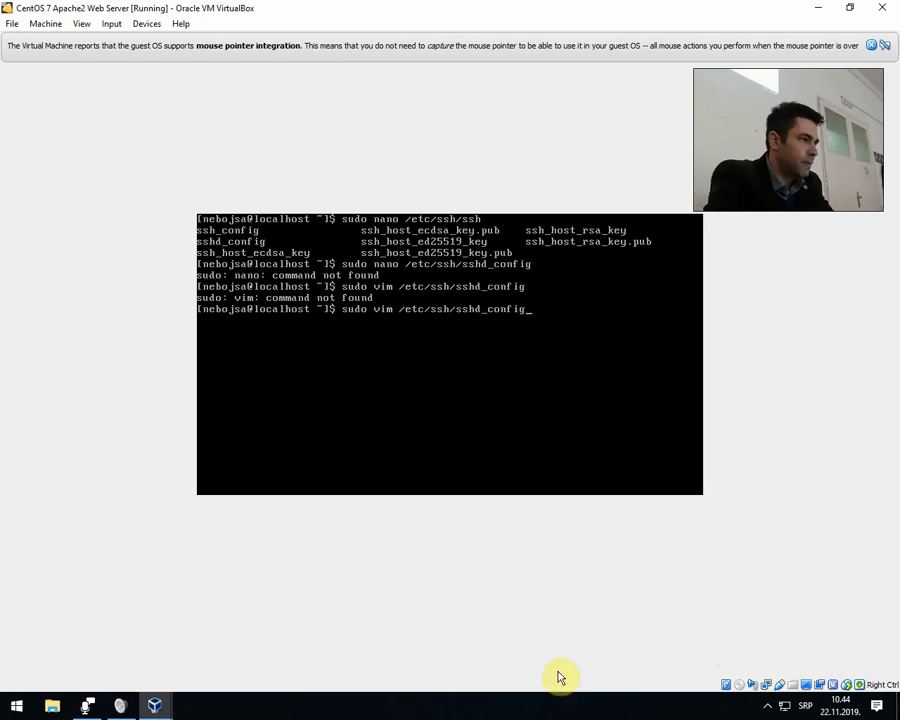
left_click(767, 706)
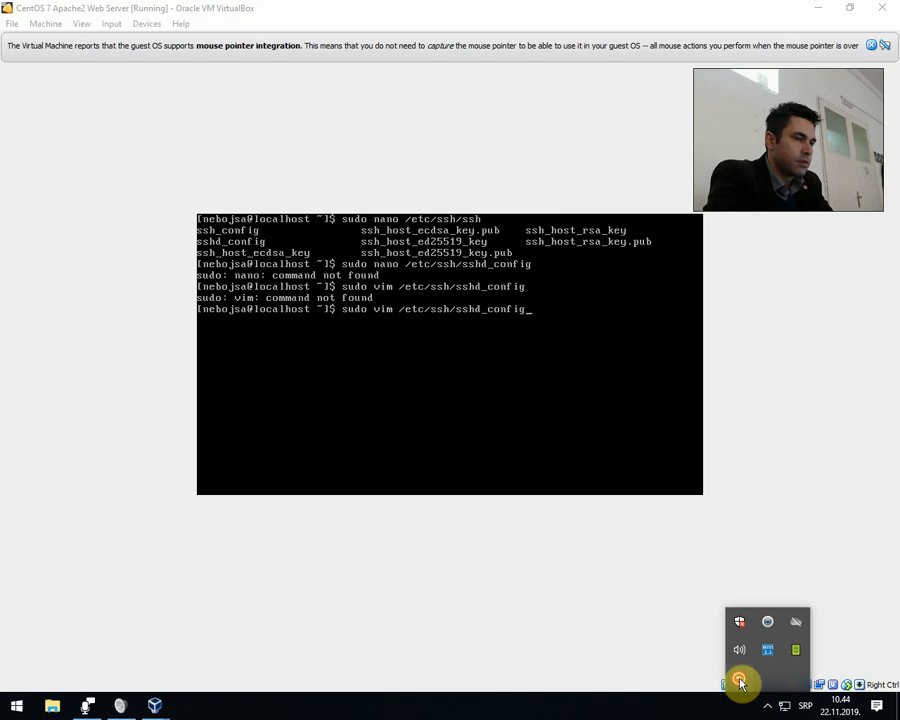
left_click(740, 683)
left_click(497, 128)
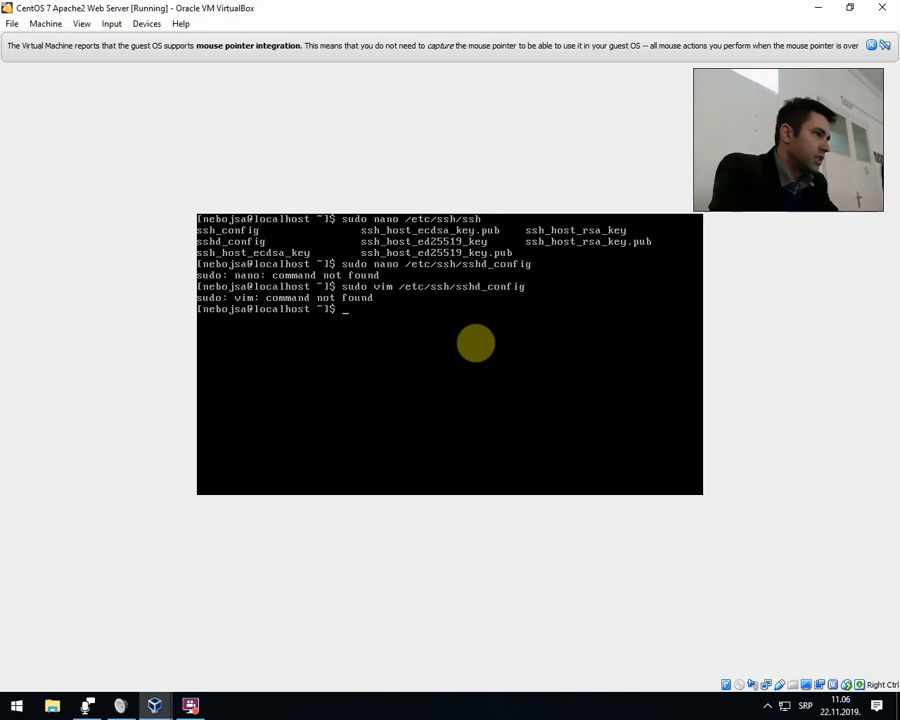
Clear the terminal and start installing the nano editor by running sudo yum install nano.
type("clear")
key("Return")
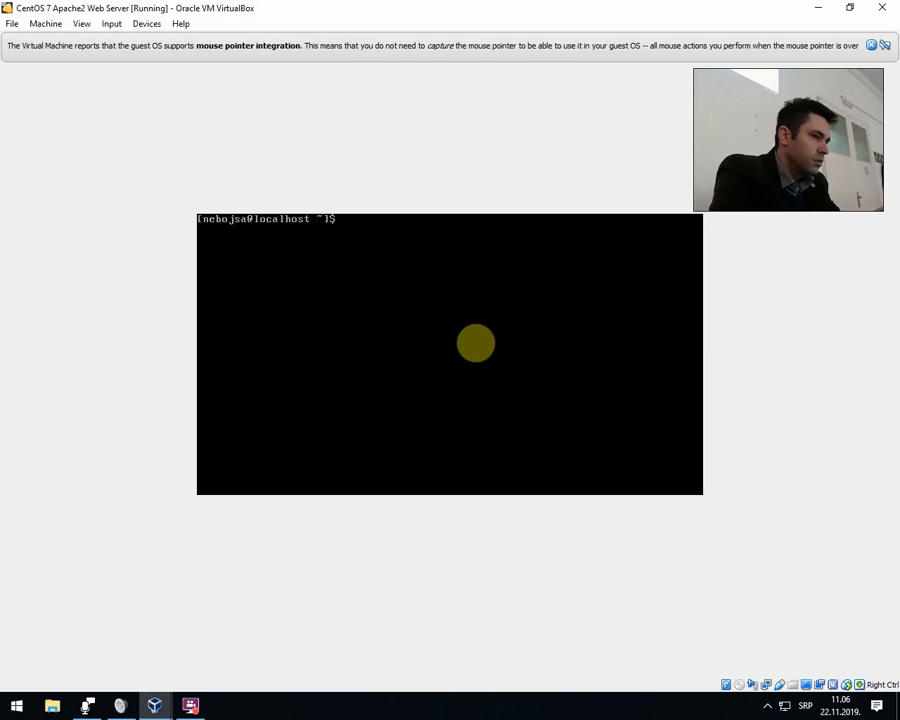
type("sudo nan")
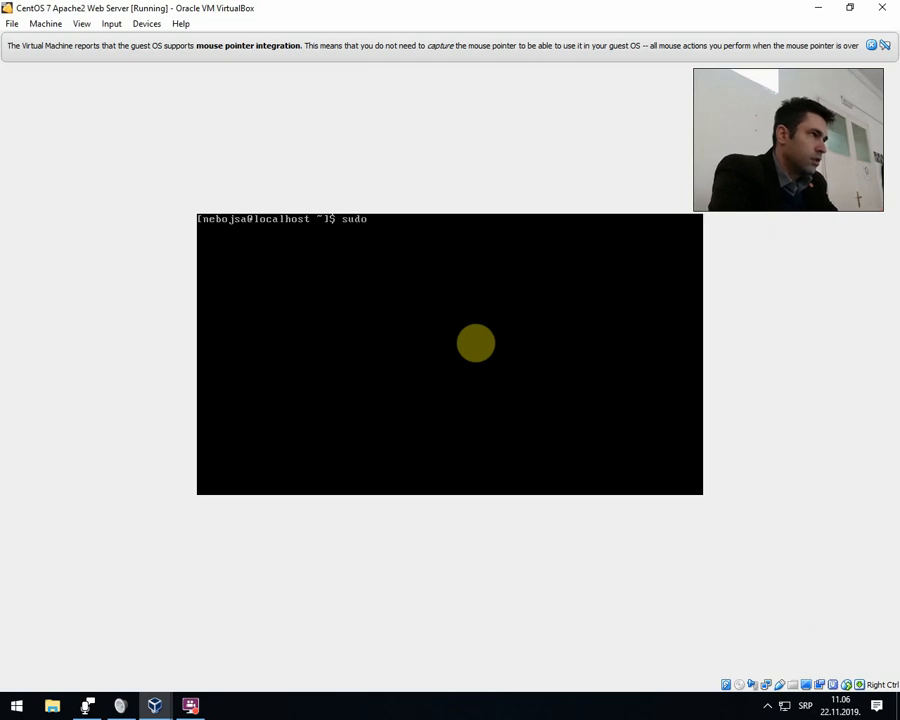
key("BackSpace")
key("BackSpace")
key("BackSpace")
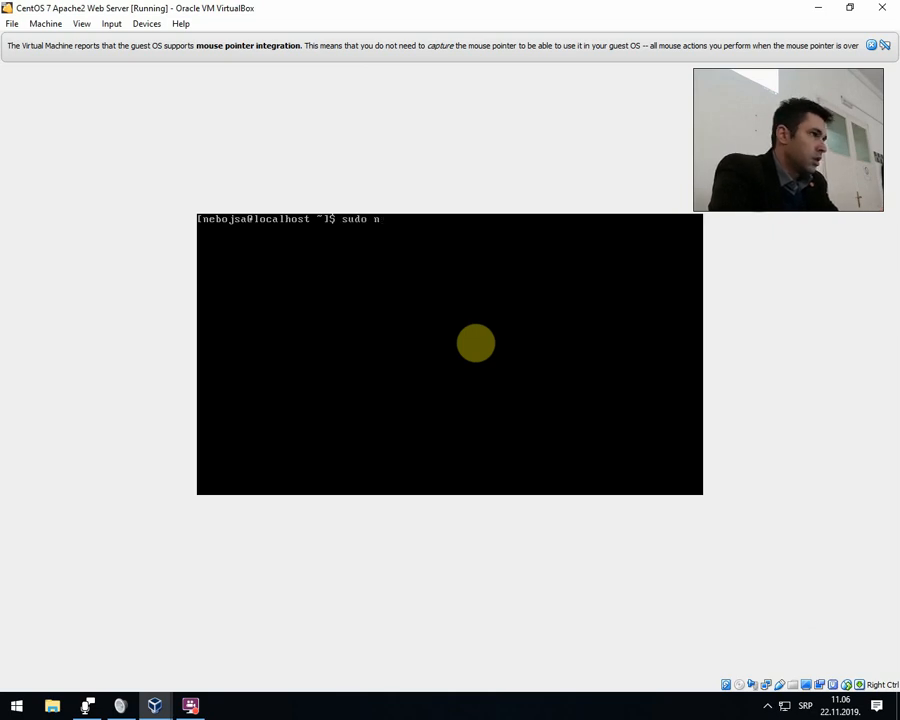
type("yuminstall nano")
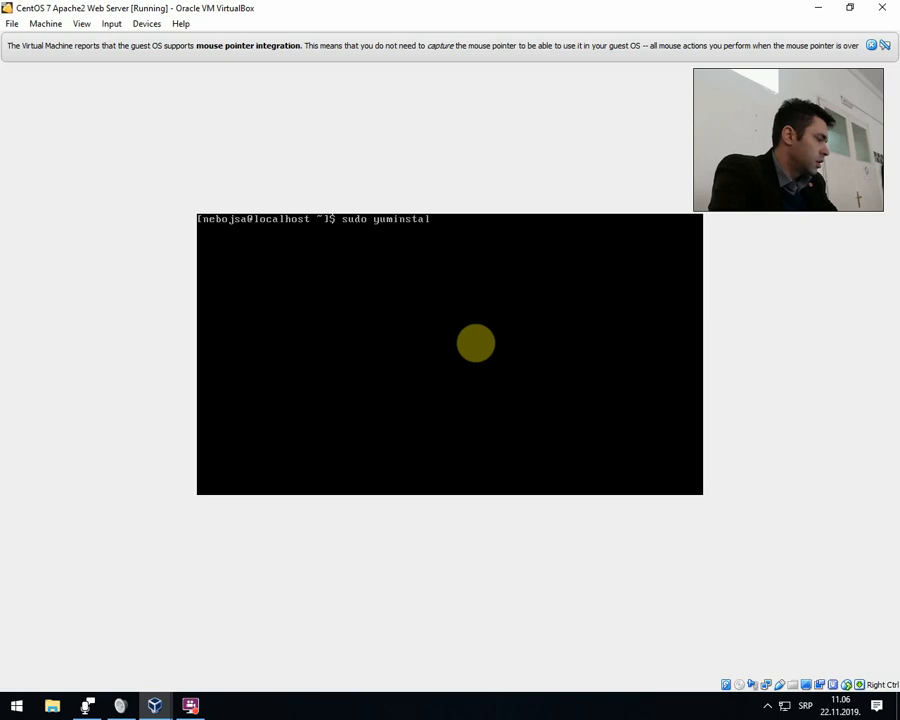
key("BackSpace")
key("BackSpace")
key("BackSpace")
key("BackSpace")
key("BackSpace")
key("BackSpace")
key("BackSpace")
key("BackSpace")
key("BackSpace")
key("BackSpace")
key("BackSpace")
key("BackSpace")
key("BackSpace")
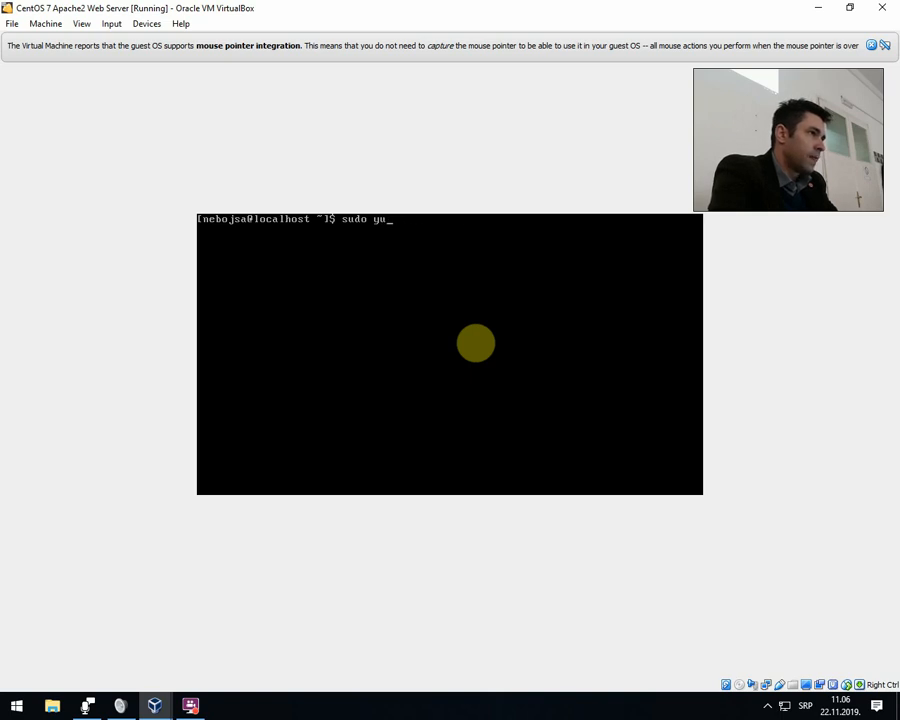
type("m install nano")
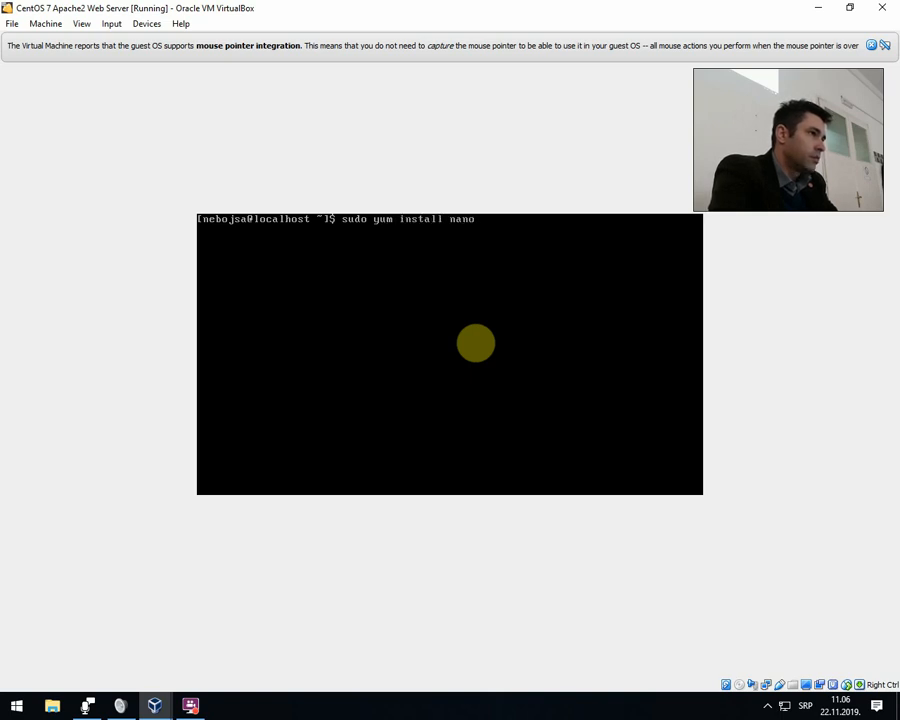
key("Return")
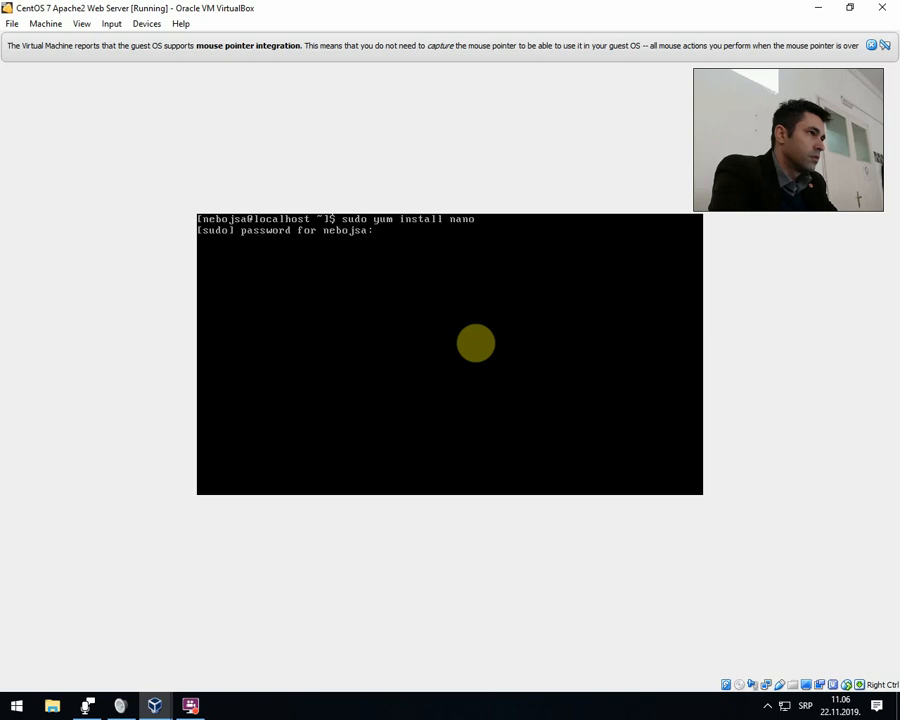
Authenticate with the sudo password and approve the nano package installation with y.
key("Return")
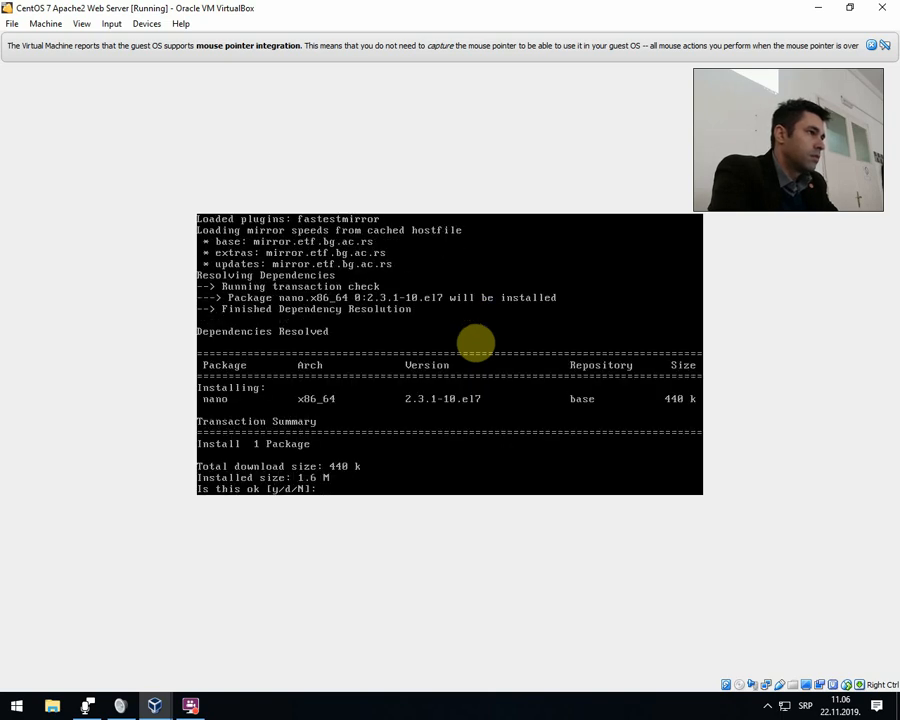
type("y")
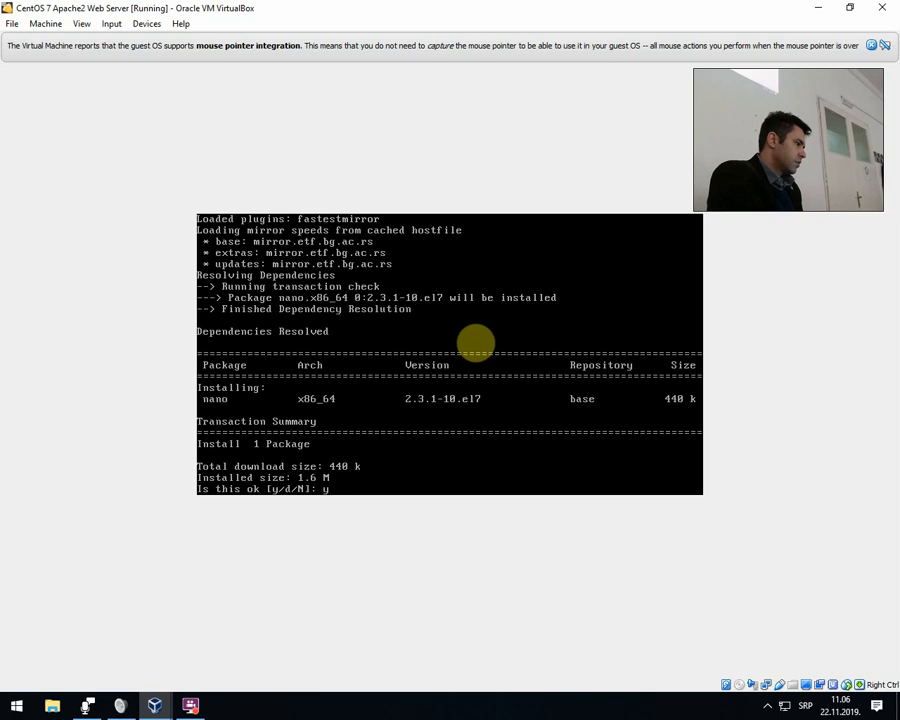
key("Return")
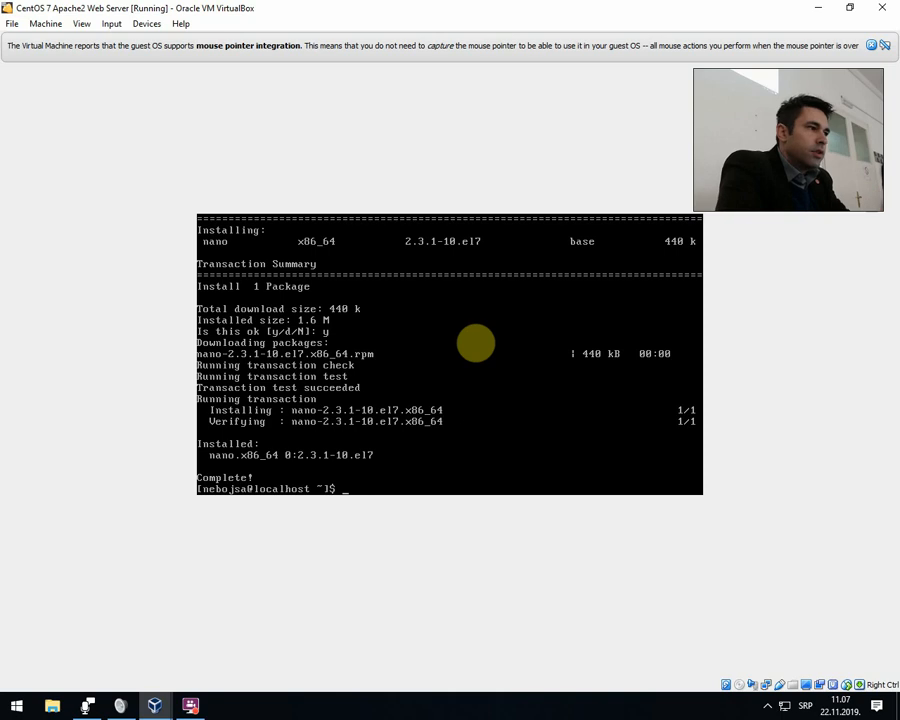
Open the SSH daemon configuration in the editor by running sudo nano /etc/ssh/sshd_config.
type("su")
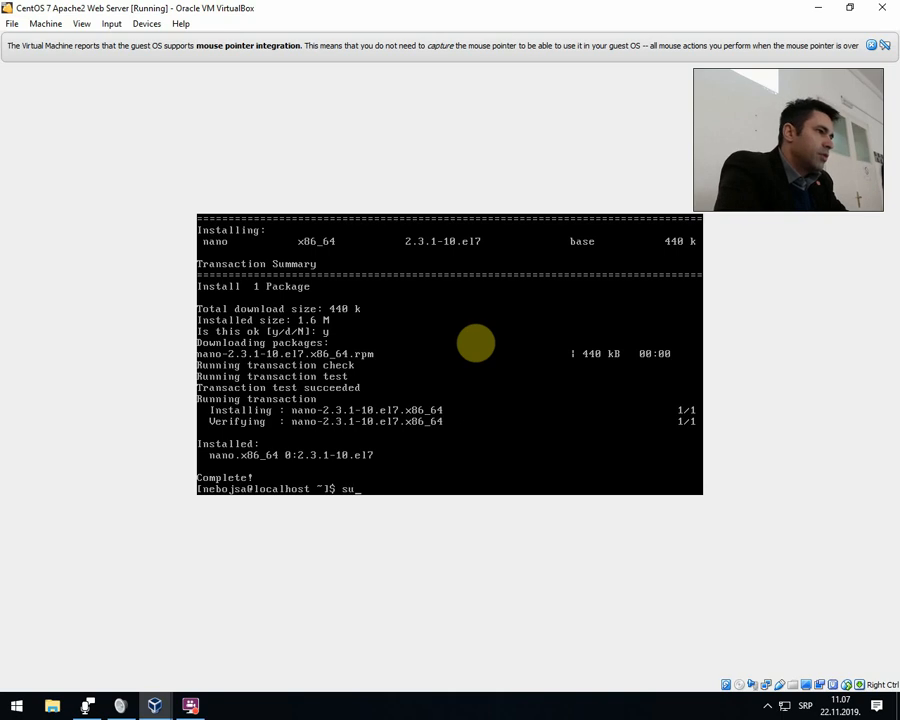
type("do nano /etc/")
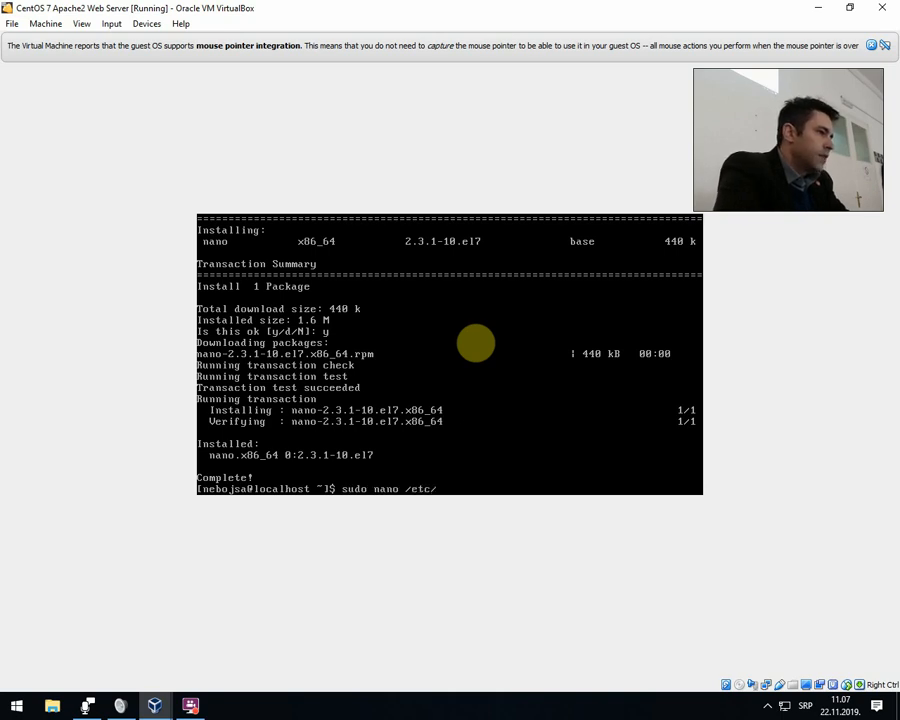
type("ssh/sshd_")
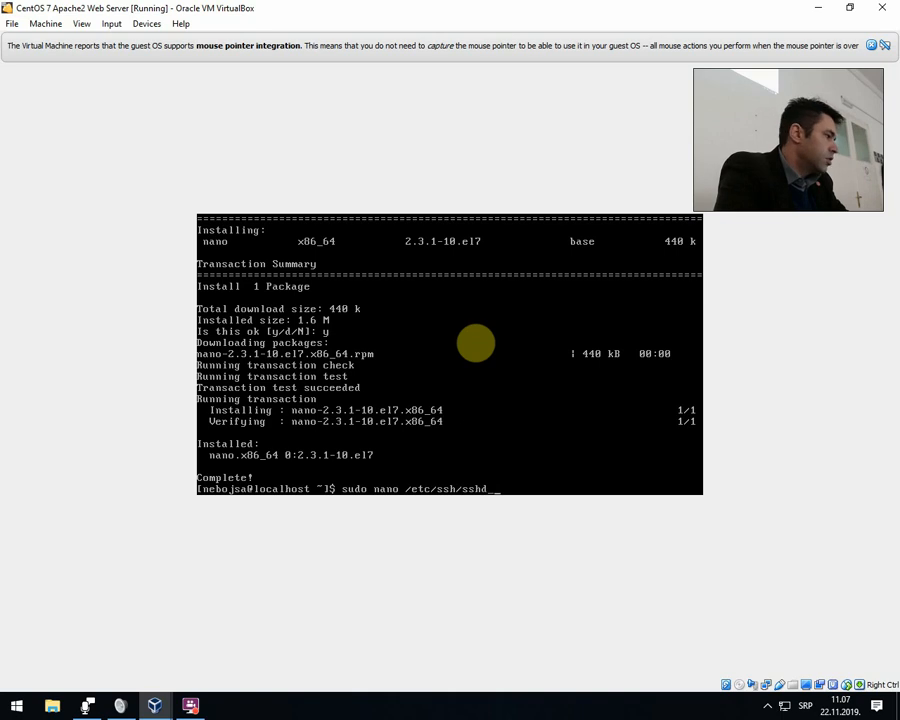
key("Tab")
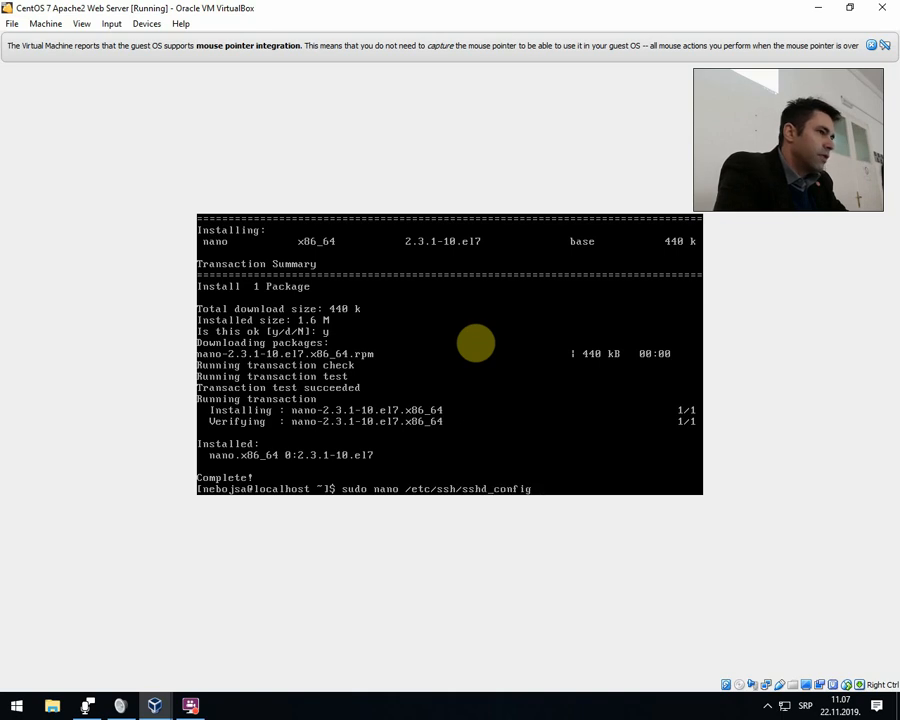
key("Return")
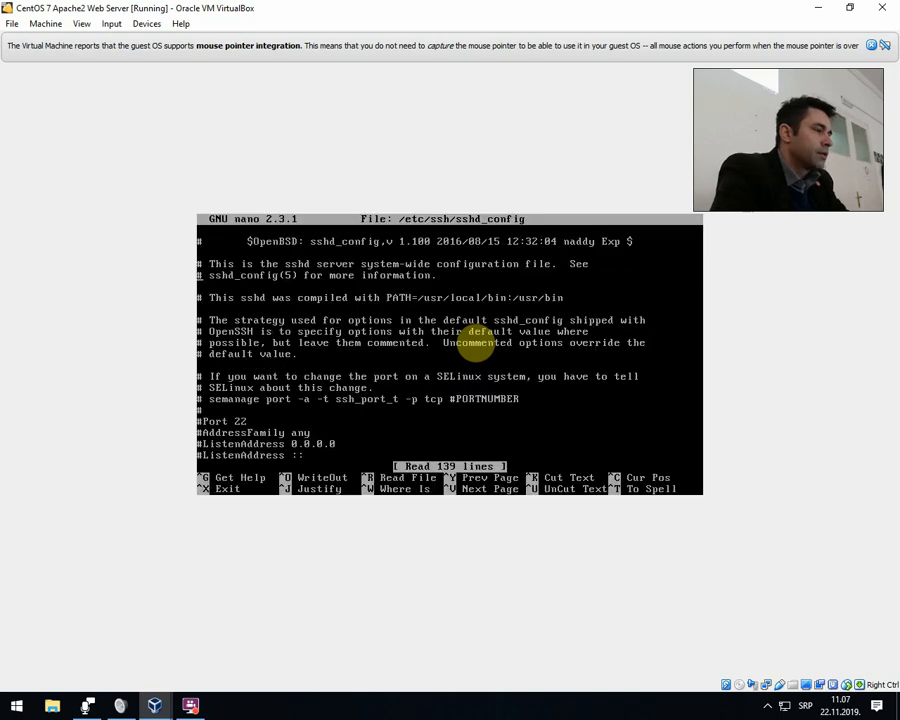
Look through sshd_config, examining the Authentication options and the port and listen address settings near the beginning of the file.
key("Page_Down")
key("Down")
key("Down")
key("Down")
key("Down")
key("Down")
key("Down")
key("Down")
key("Down")
key("Down")
key("Down")
key("Down")
key("Down")
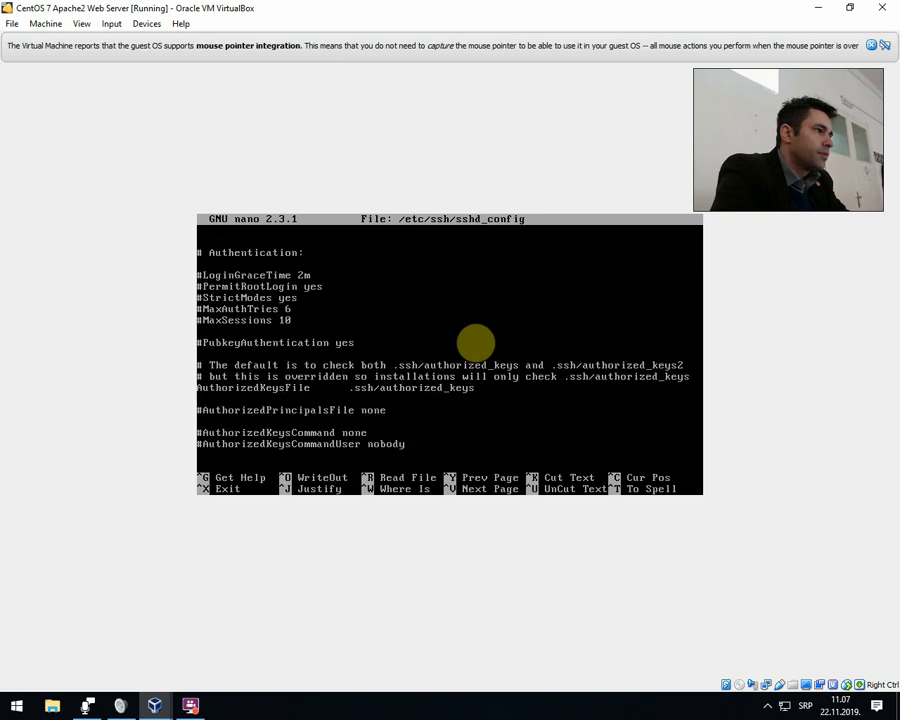
key("Down")
key("Down")
key("Down")
key("Down")
key("Down")
key("Down")
key("Down")
key("Down")
key("Down")
key("Down")
key("Down")
key("Up")
key("Up")
key("Up")
key("Up")
key("Up")
key("Up")
key("Up")
key("Up")
key("Up")
key("Up")
key("Up")
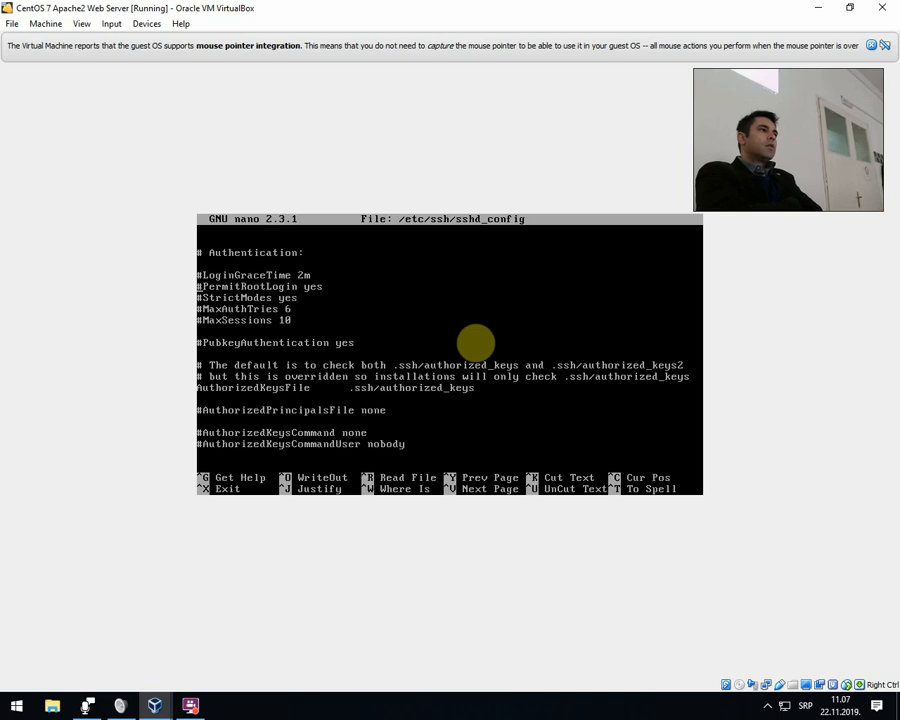
key("Up")
key("Up")
key("Up")
key("Up")
key("Up")
key("Up")
key("Up")
key("Up")
key("Up")
key("Up")
key("Up")
key("Up")
key("Up")
key("Up")
key("Up")
key("Up")
key("Up")
key("Up")
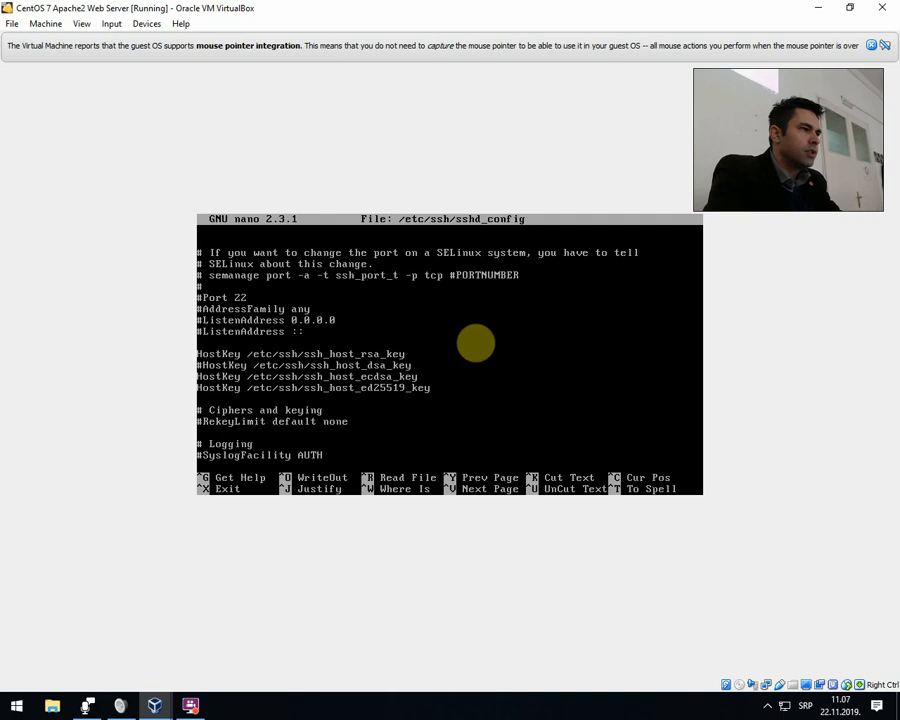
key("Up")
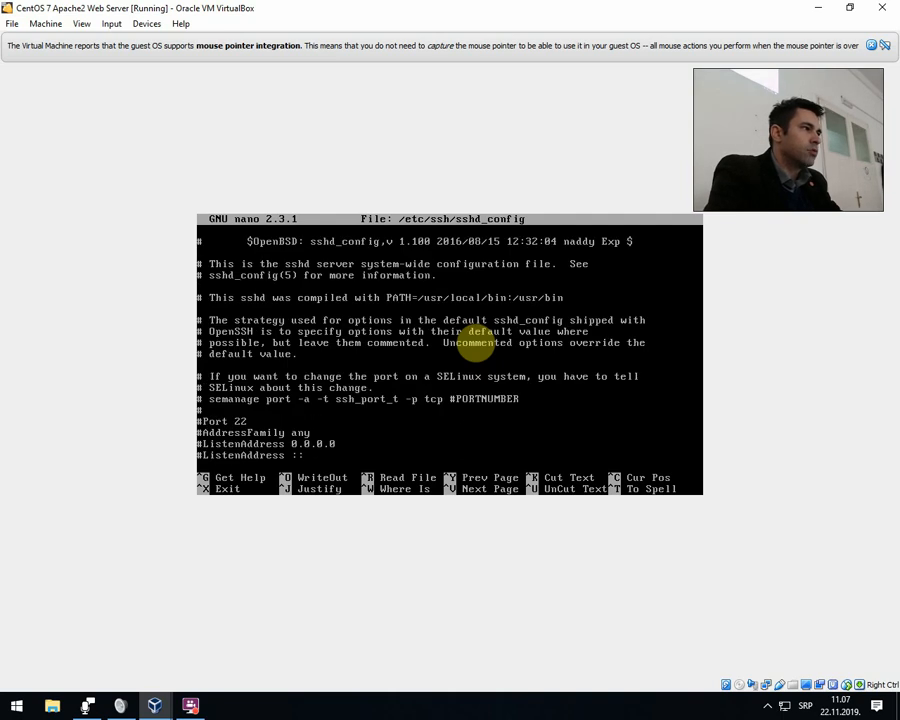
Uncomment the PermitRootLogin line in the Authentication section and set its value to no.
key("Down")
key("Down")
key("Down")
key("Down")
key("Down")
key("Down")
key("Down")
key("Down")
key("Down")
key("Down")
key("Down")
key("Down")
key("Down")
key("Down")
key("Down")
key("Down")
key("Down")
key("Down")
key("Down")
key("Down")
key("Down")
key("Down")
key("Down")
key("Down")
key("Down")
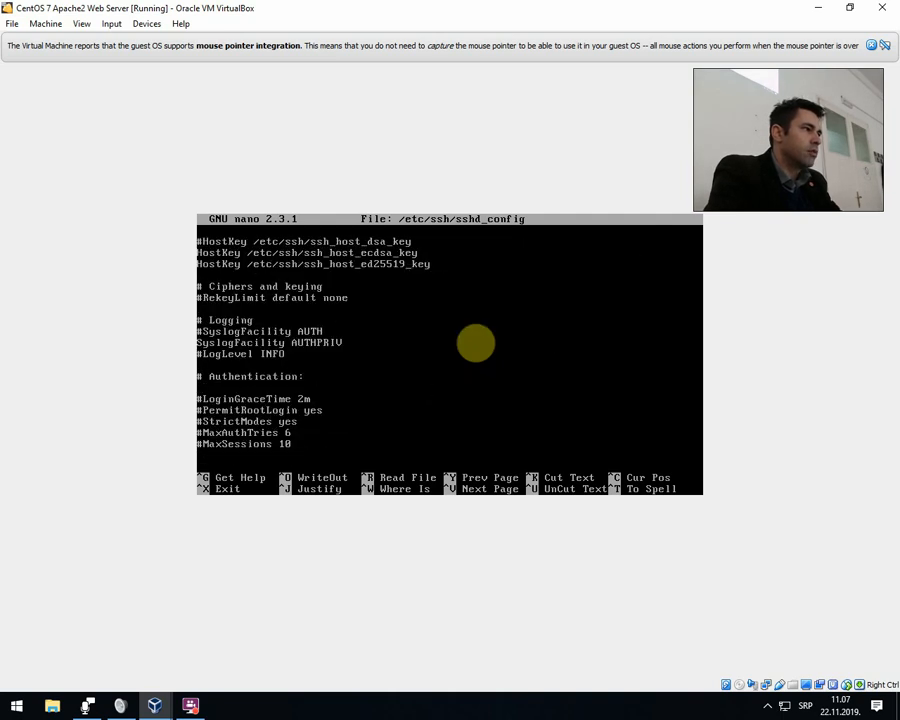
key("Up")
key("Up")
key("Down")
key("Down")
key("Down")
key("Down")
key("Down")
key("Down")
key("Down")
key("Down")
key("Down")
key("Down")
key("Down")
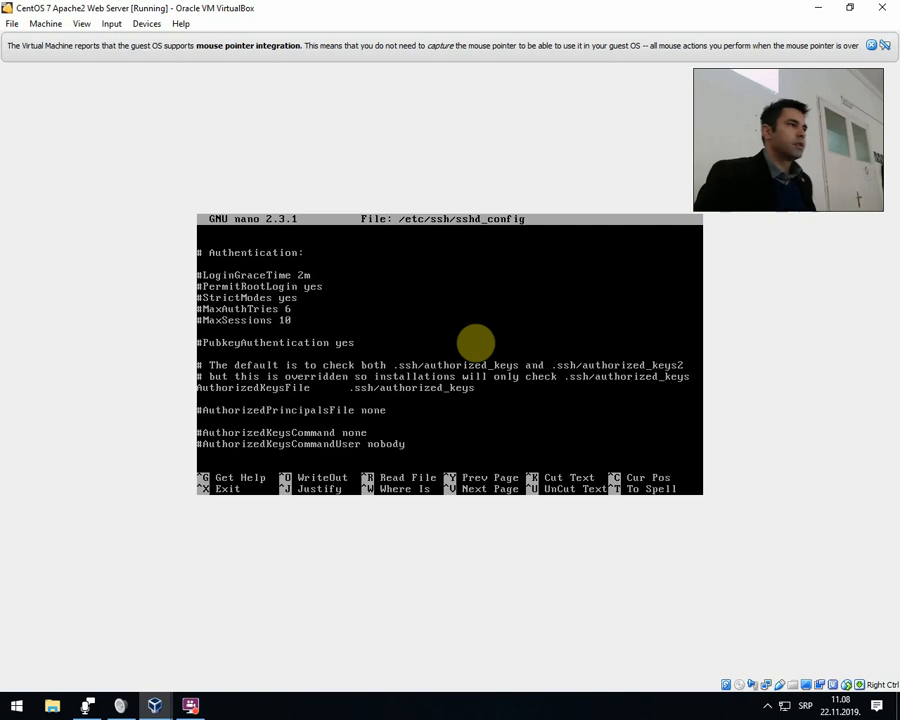
key("Delete")
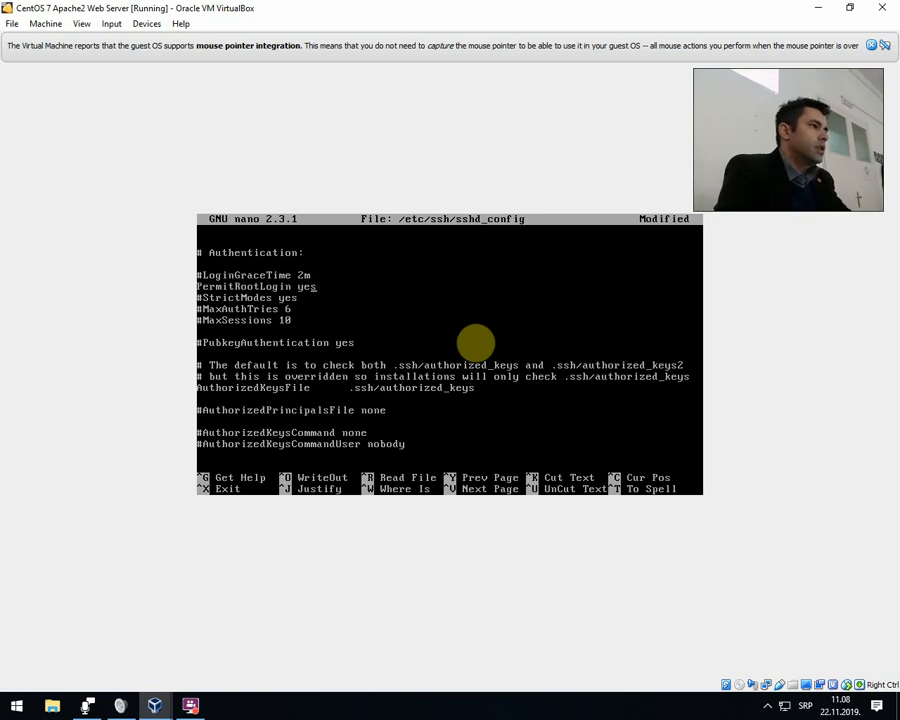
key("BackSpace")
key("BackSpace")
key("BackSpace")
type("no")
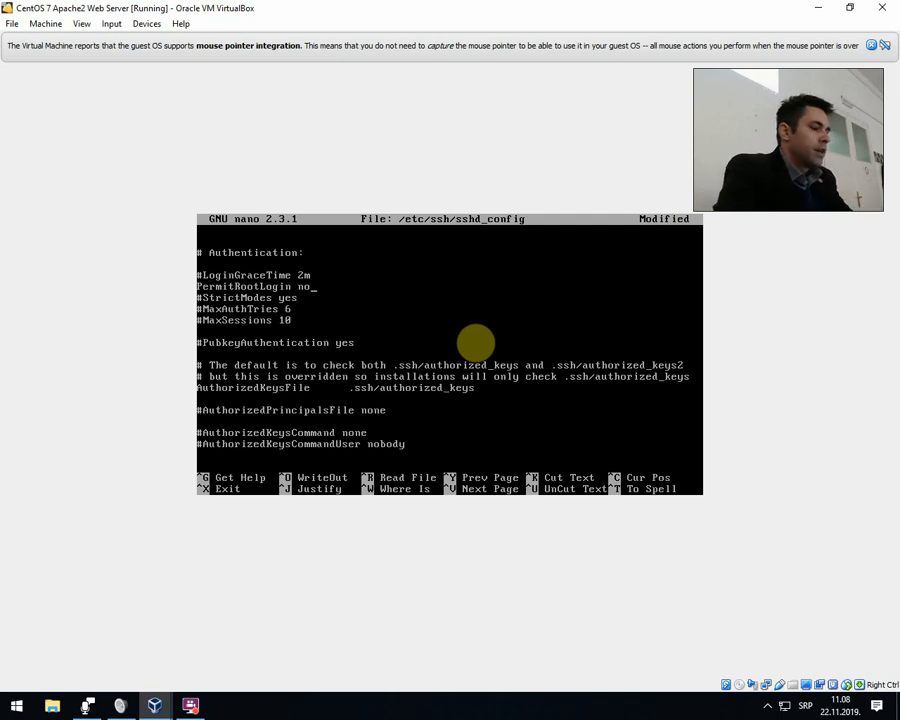
Save the edited sshd_config under its existing name and exit nano.
key("ctrl+x")
key("y")
key("Return")
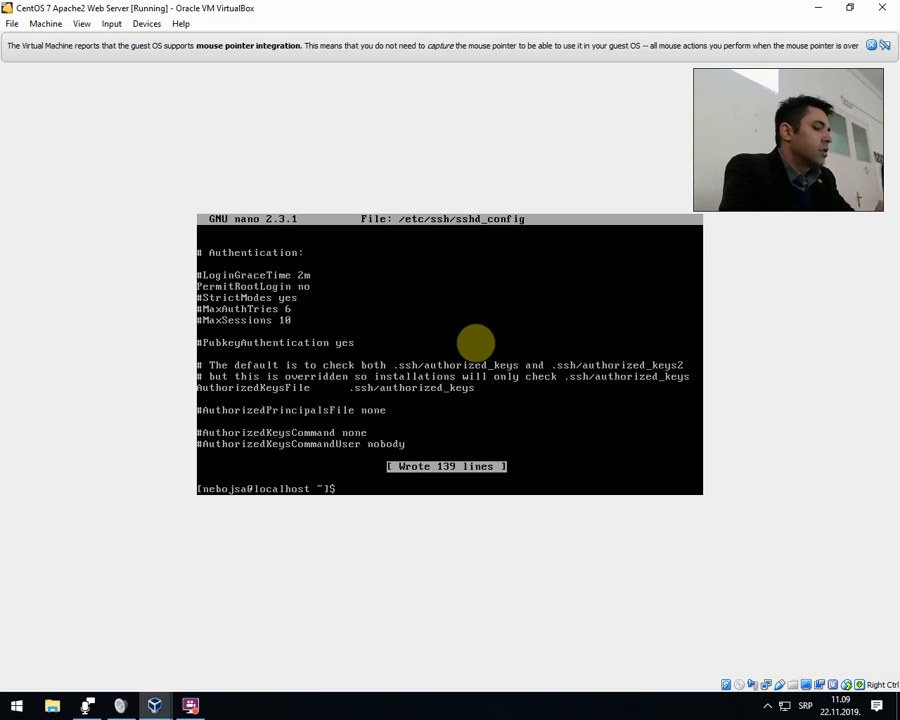
Reopen /etc/ssh/sshd_config in nano, then exit while saving the file under the same name.
key("Up")
key("Up")
key("Down")
key("Return")
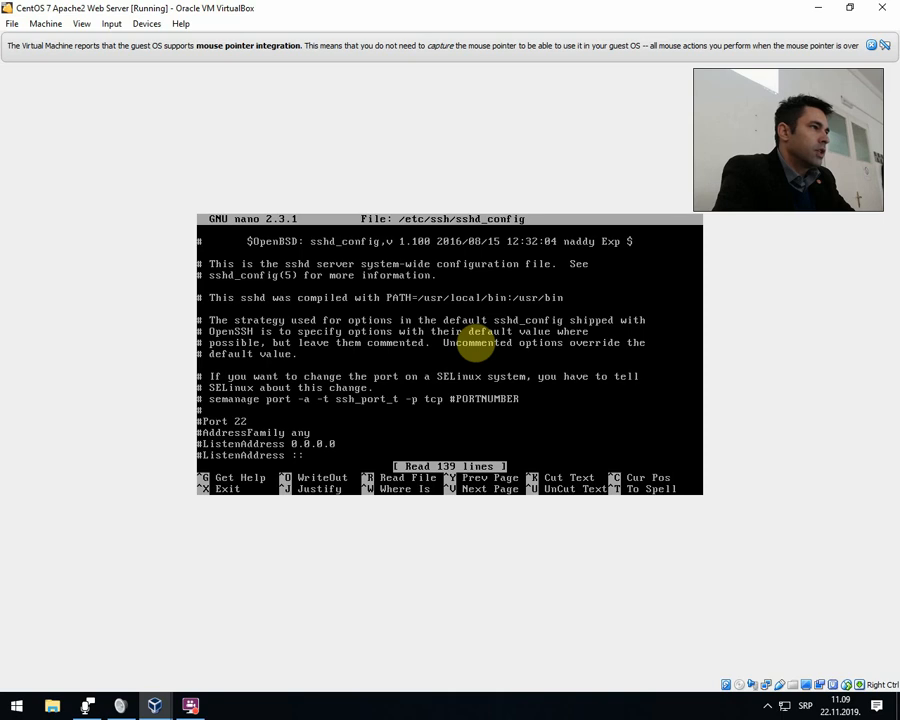
key("Return")
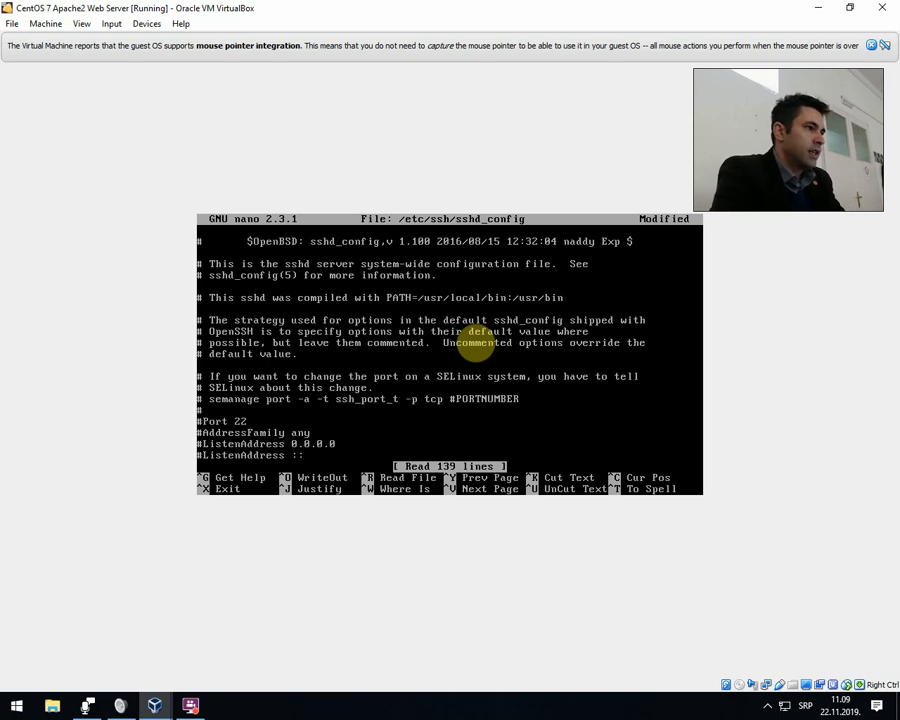
key("ctrl+x")
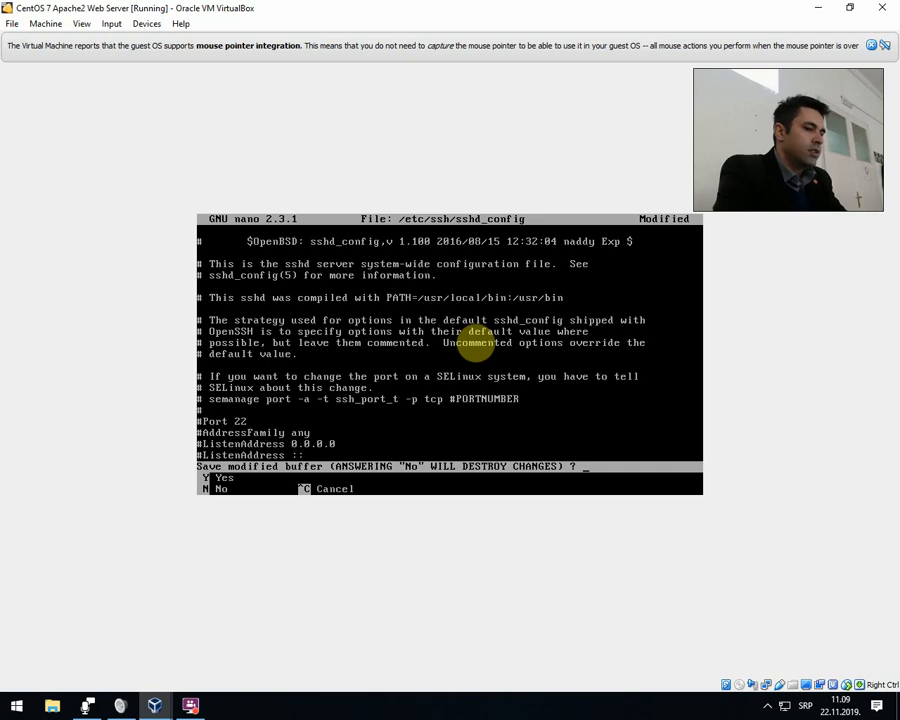
key("y")
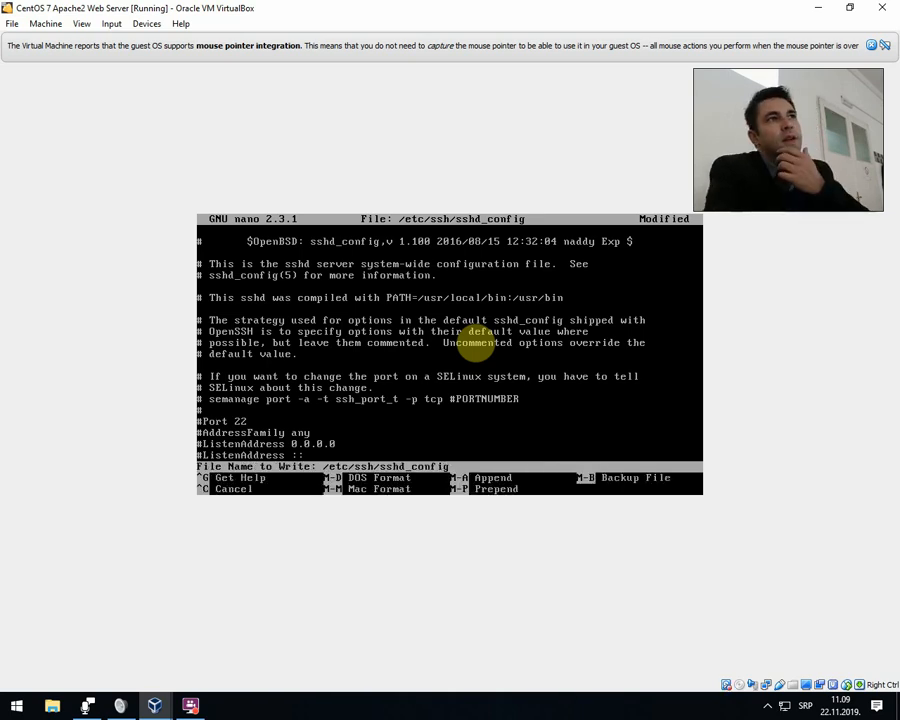
key("Return")
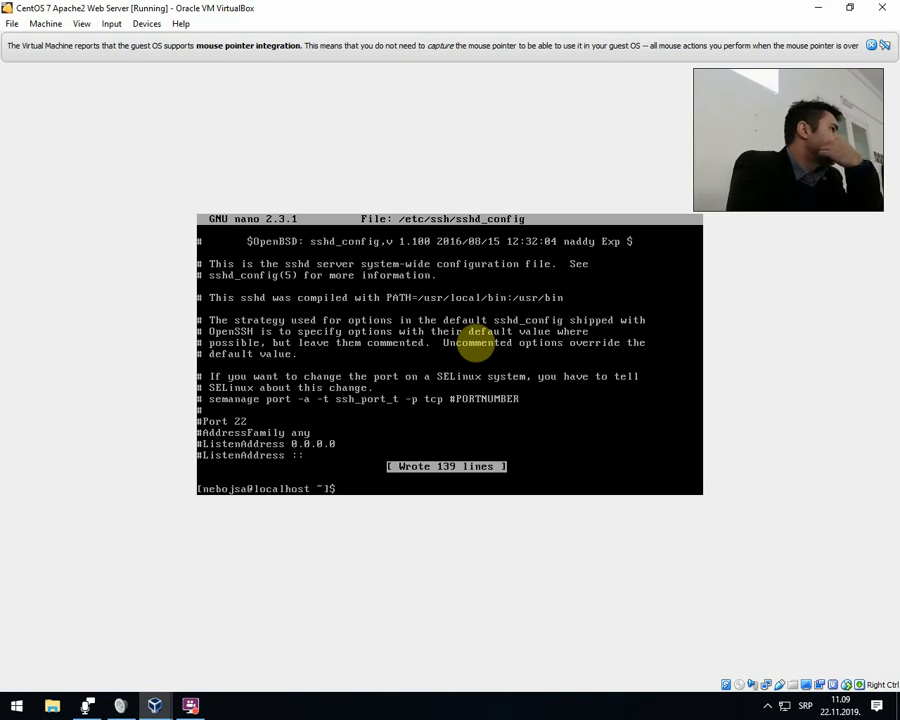
type("clear")
key("Up")
key("Up")
key("Up")
key("Up")
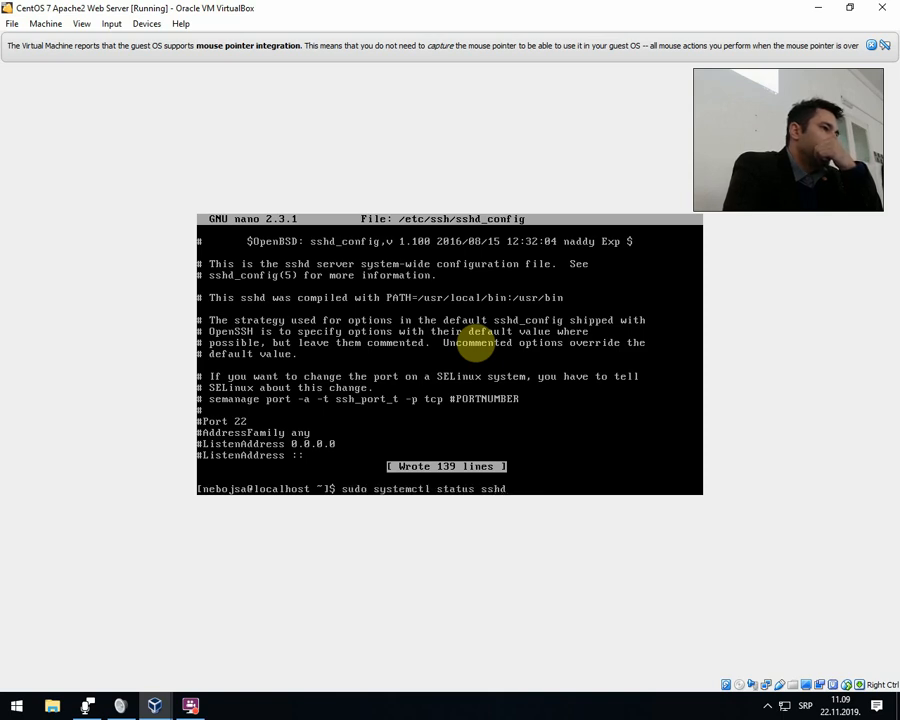
key("Left")
key("Left")
key("Left")
key("Left")
key("Left")
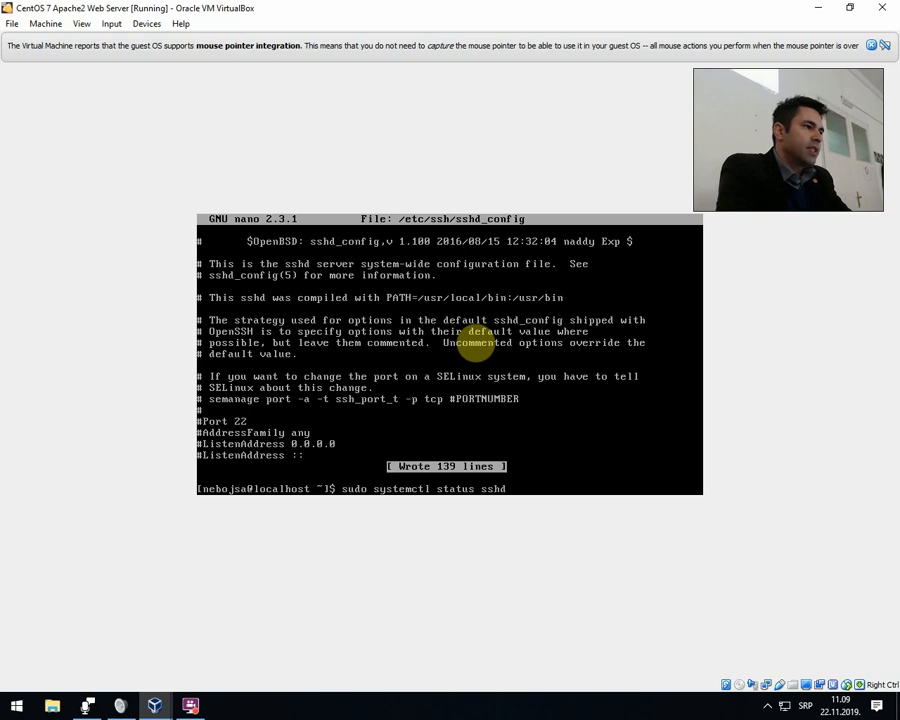
key("BackSpace")
key("BackSpace")
key("BackSpace")
key("BackSpace")
key("BackSpace")
key("BackSpace")
key("BackSpace")
key("BackSpace")
key("BackSpace")
key("BackSpace")
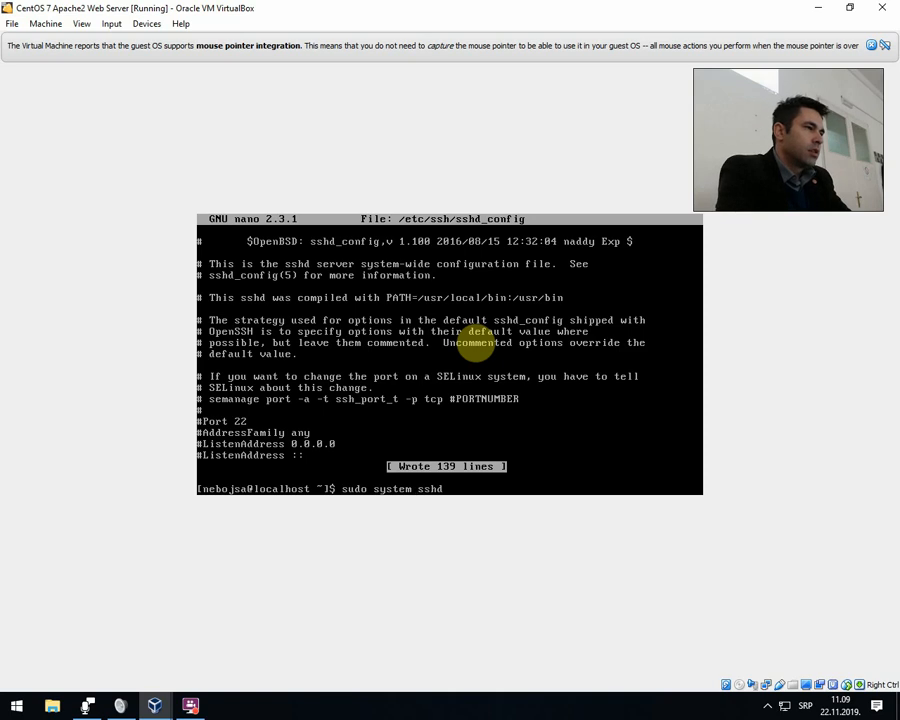
type("ctl resta")
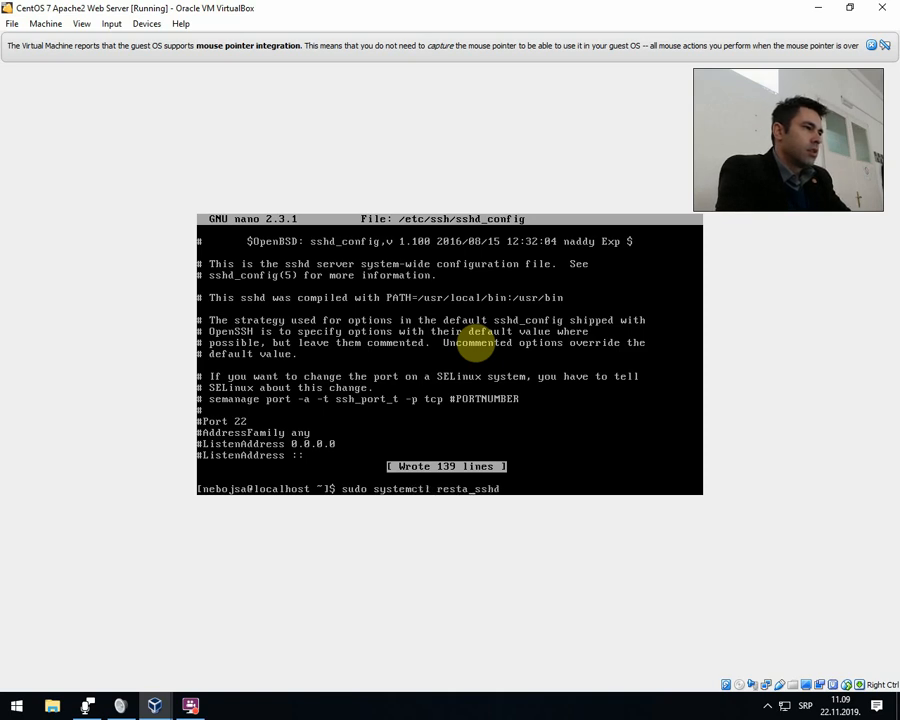
type("rt")
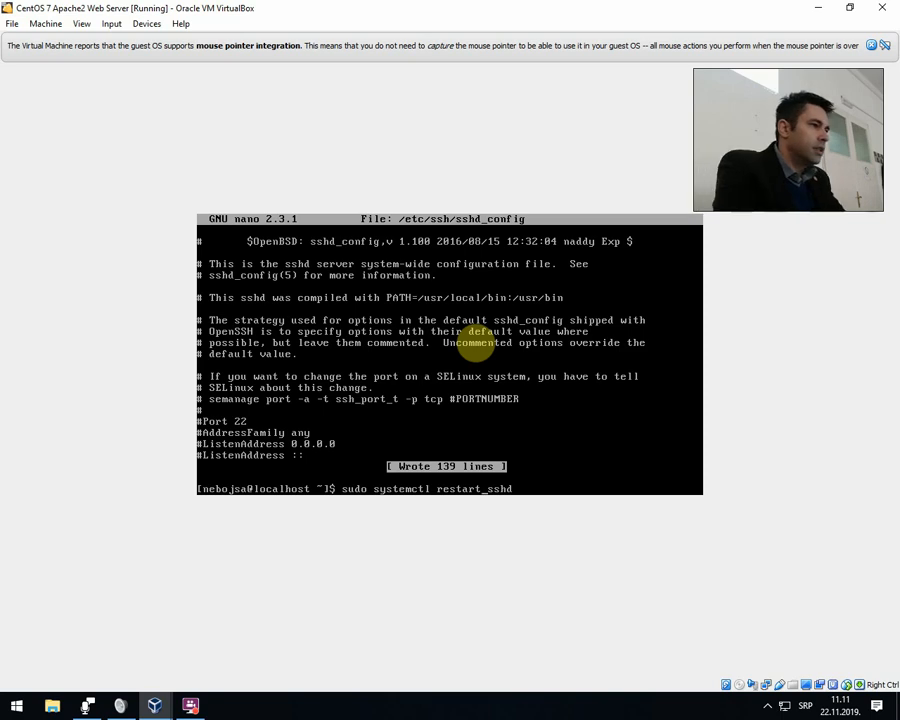
key("ctrl+c")
Rerun the earlier sudo yum install nano command and return to an empty prompt.
key("Up")
key("Up")
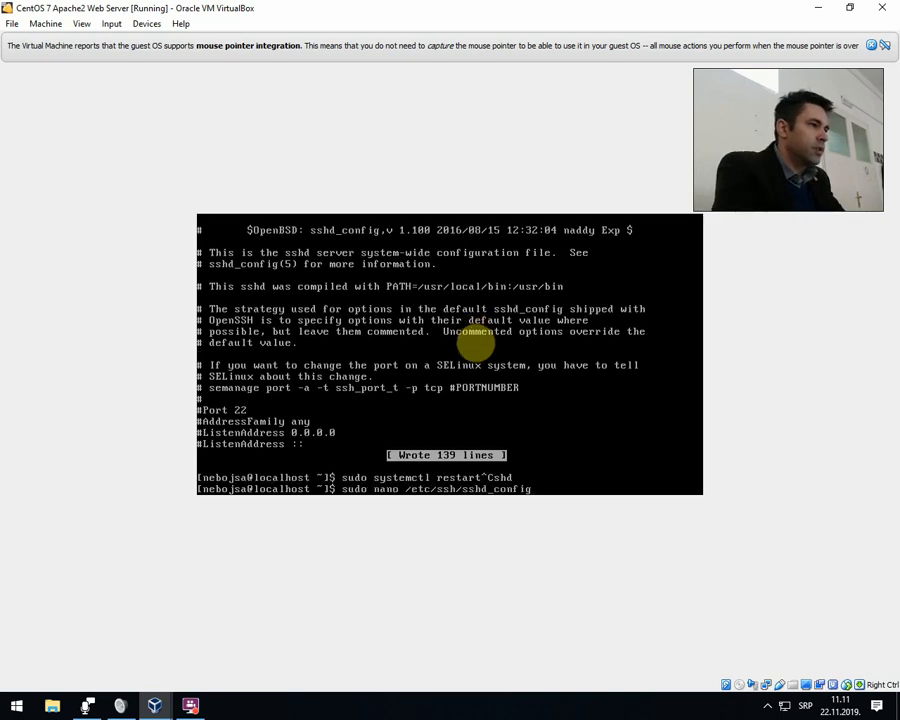
key("Return")
key("ctrl+c")
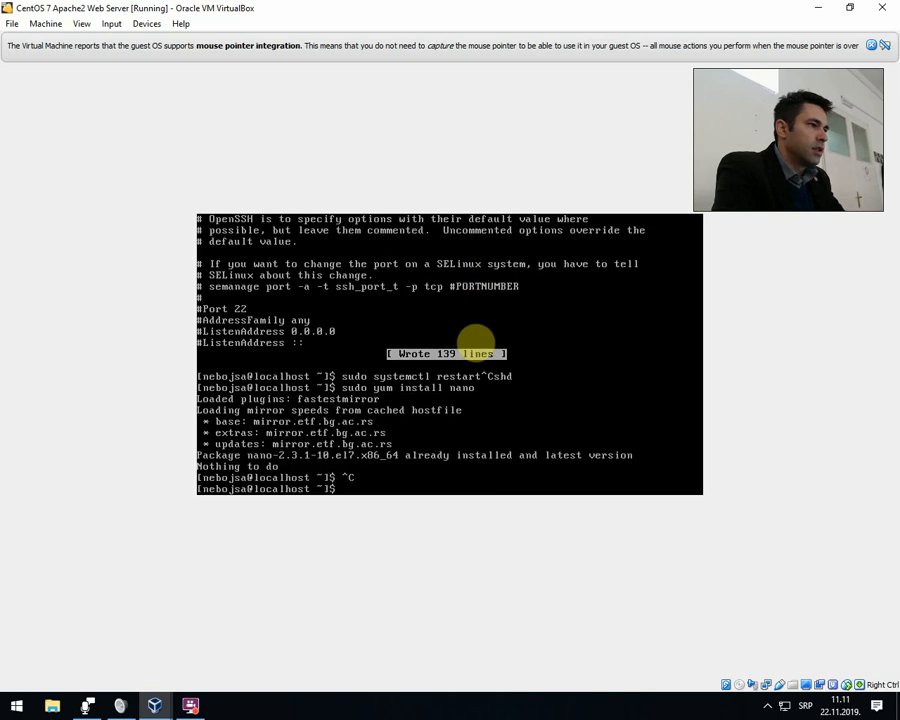
Restart the SSH daemon with sudo systemctl restart sshd and clear the terminal.
key("Up")
key("Up")
key("Down")
key("Up")
key("Up")
key("Up")
key("Down")
key("Down")
key("Up")
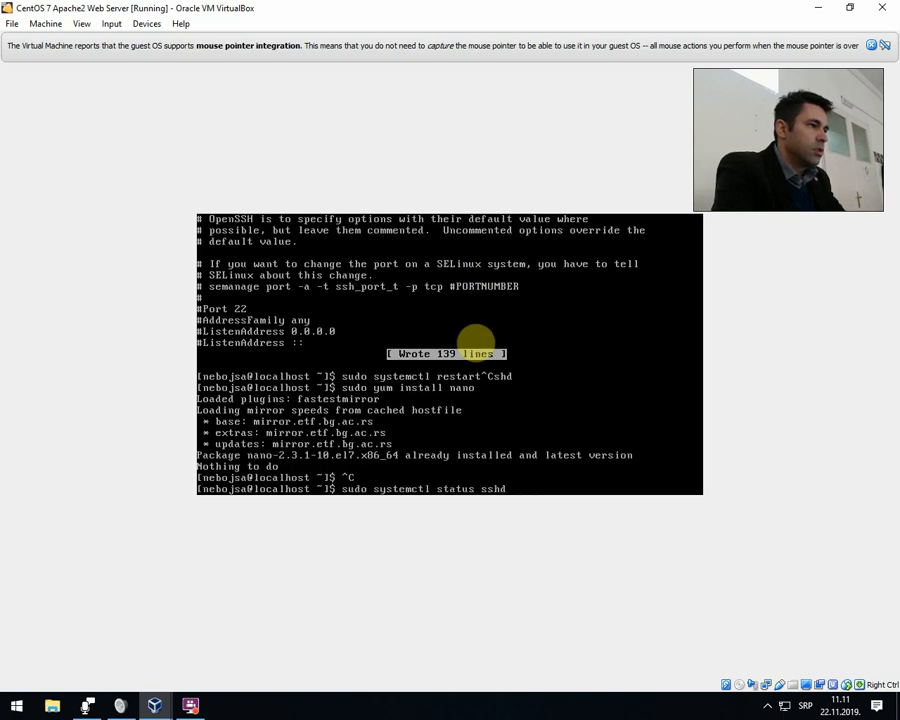
key("Up")
key("Return")
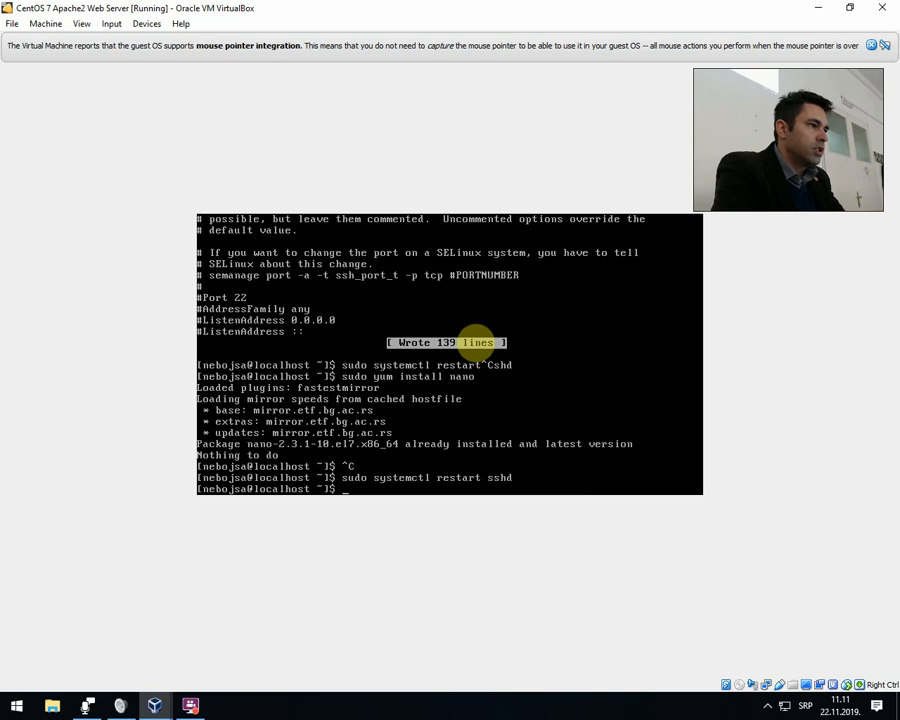
type("clear")
key("Return")
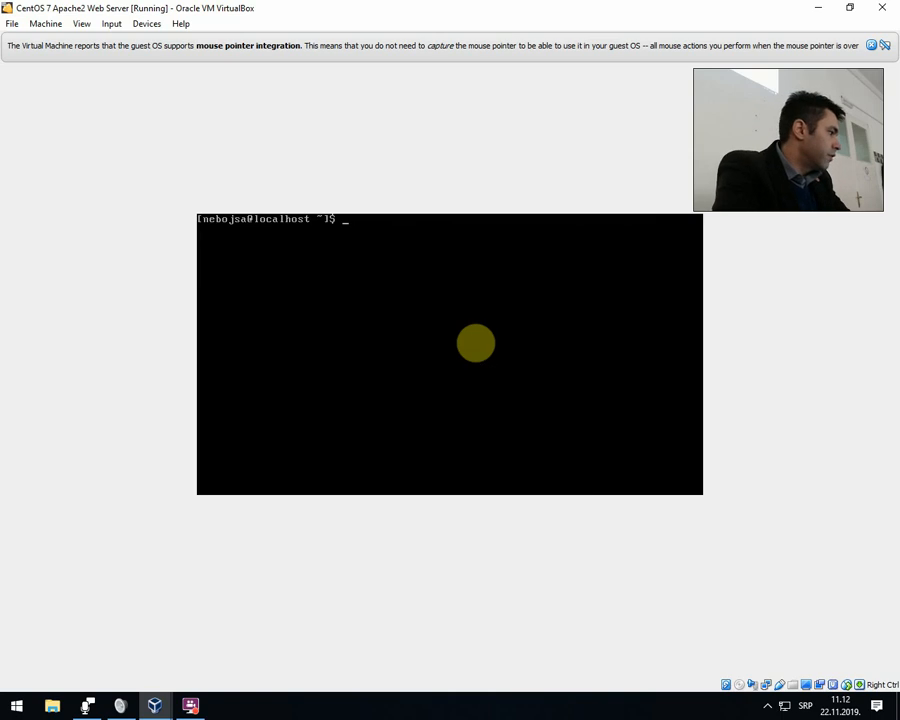
Install the firewalld package with sudo yum install firewalld, accepting the transaction with y, and clear the terminal.
type("sudo")
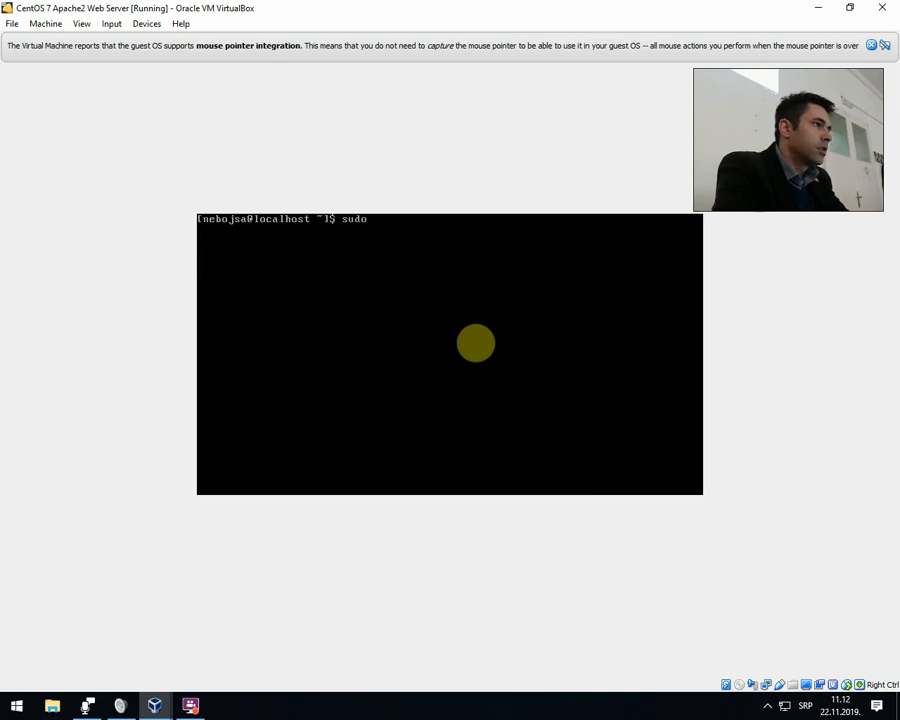
type(" yum i")
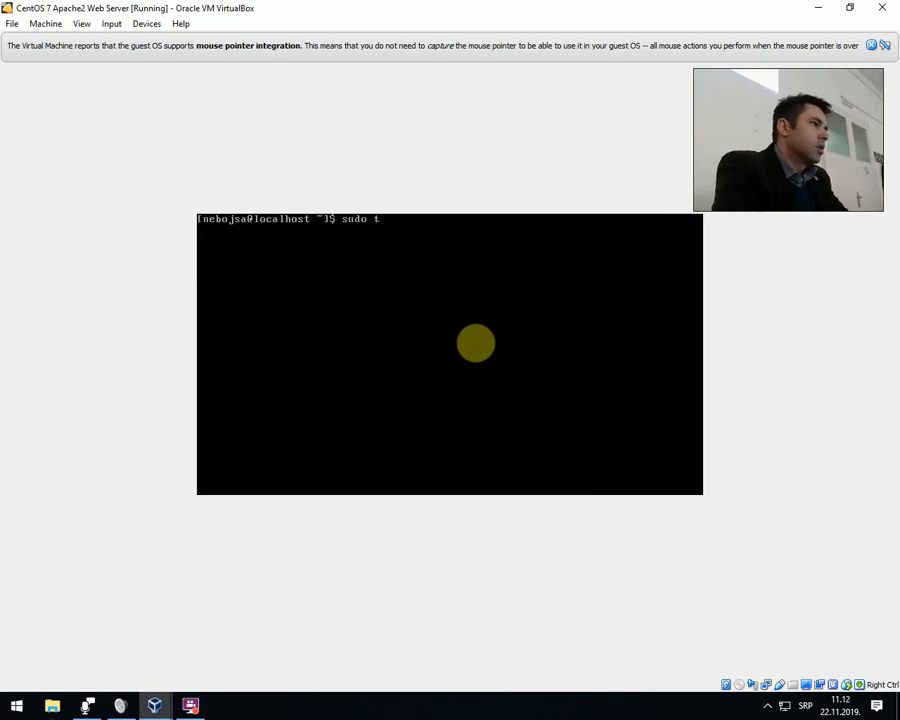
type("nstall firew")
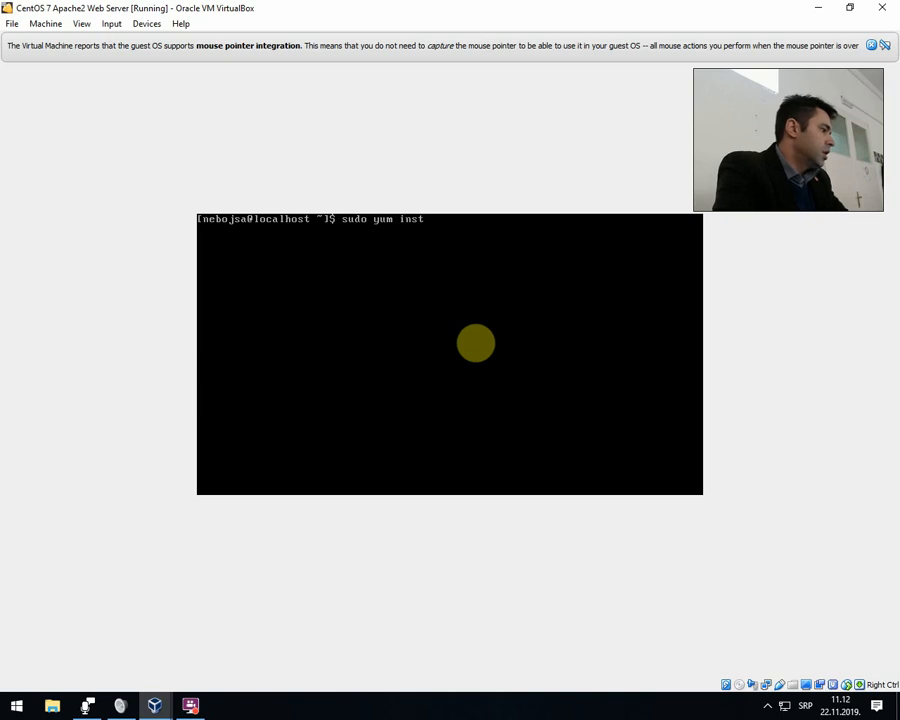
type("alld")
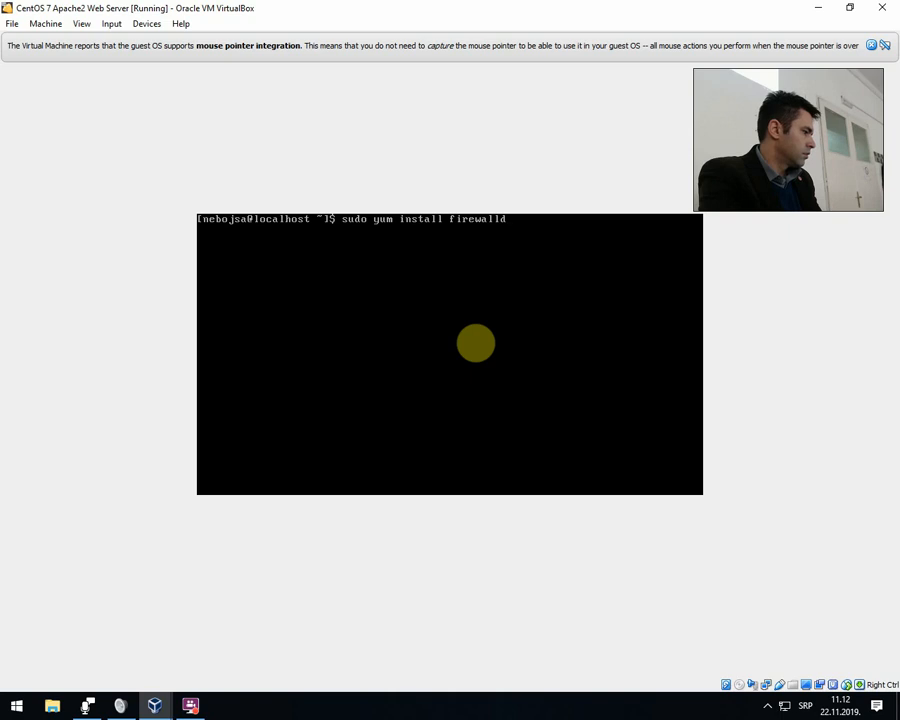
key("Return")
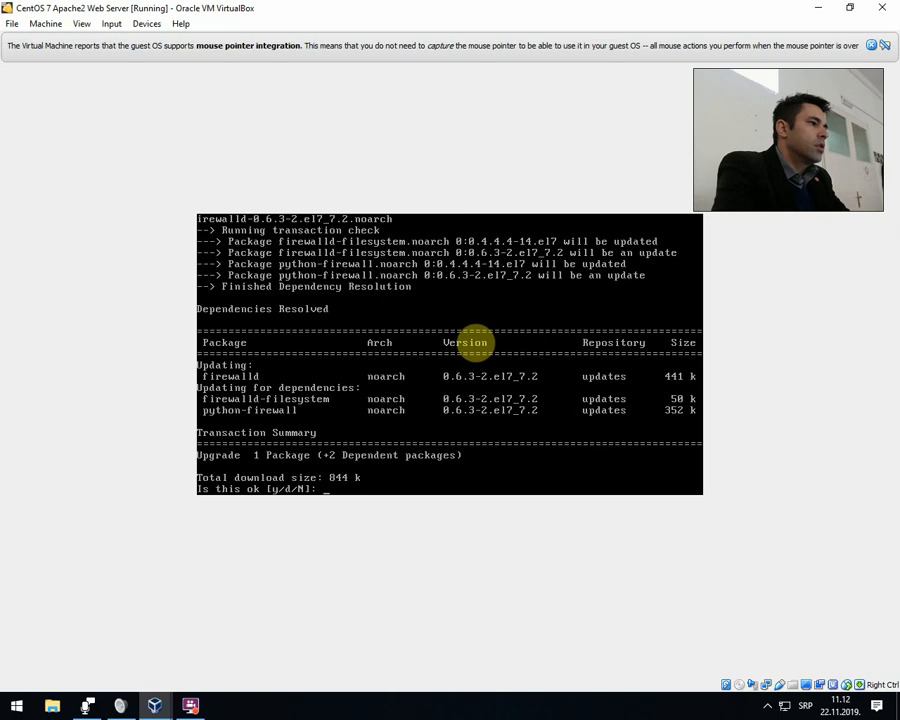
type("y")
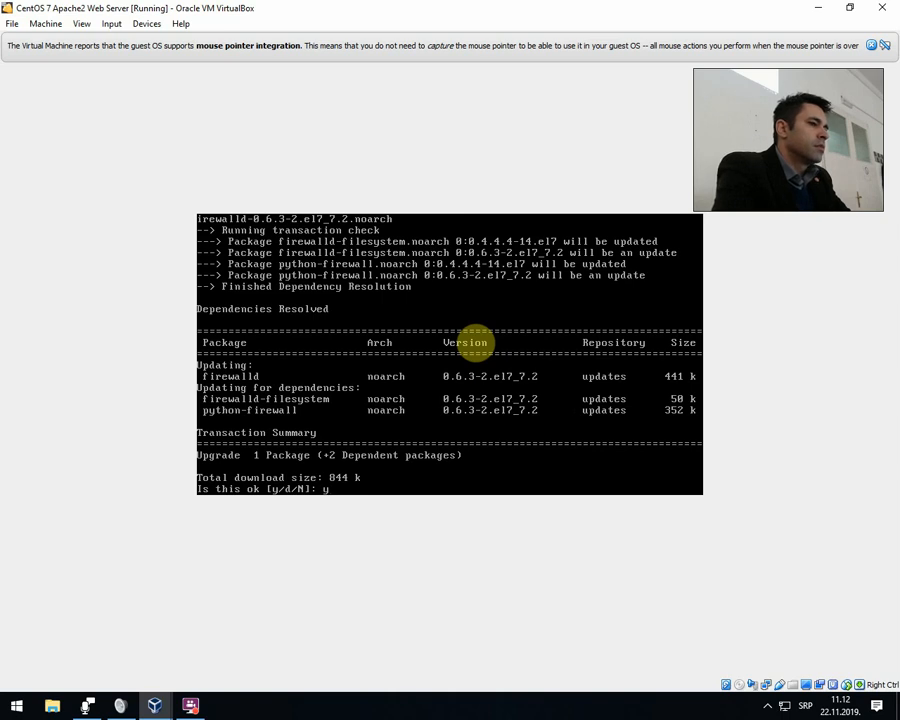
key("Return")
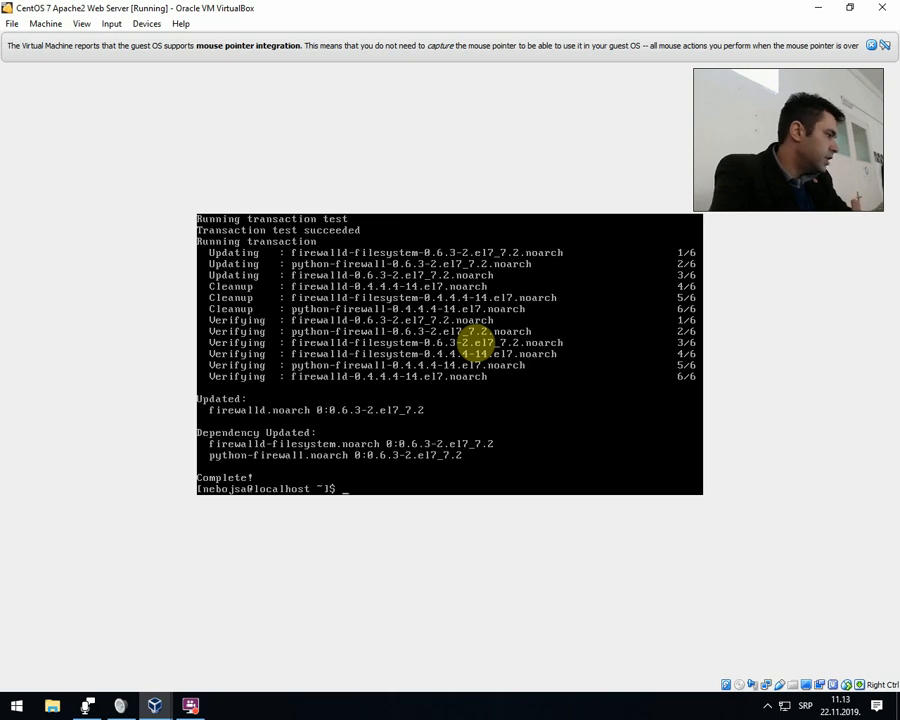
type("clear")
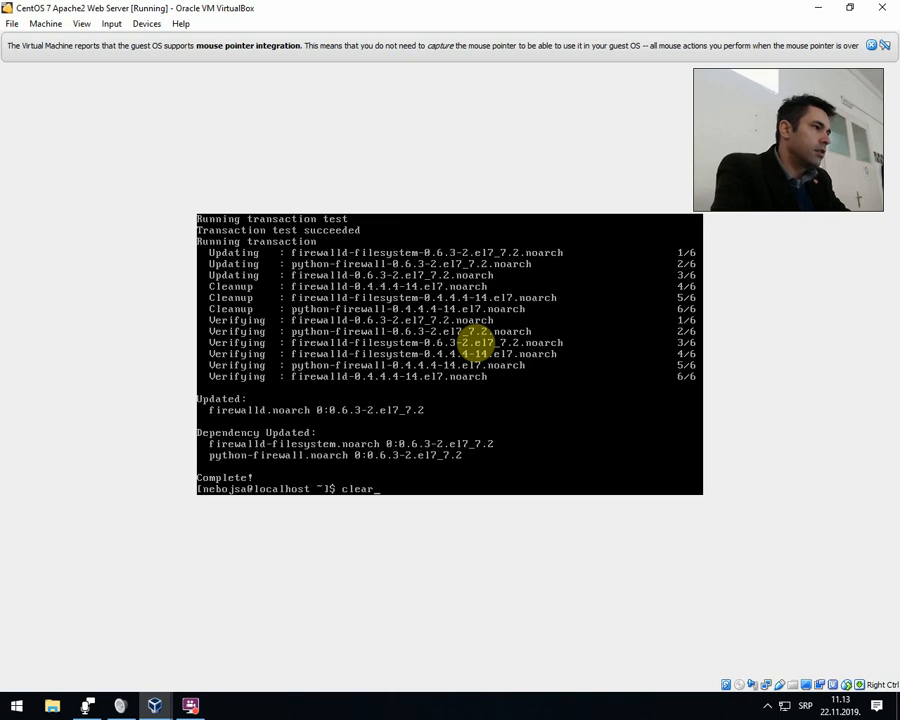
key("Return")
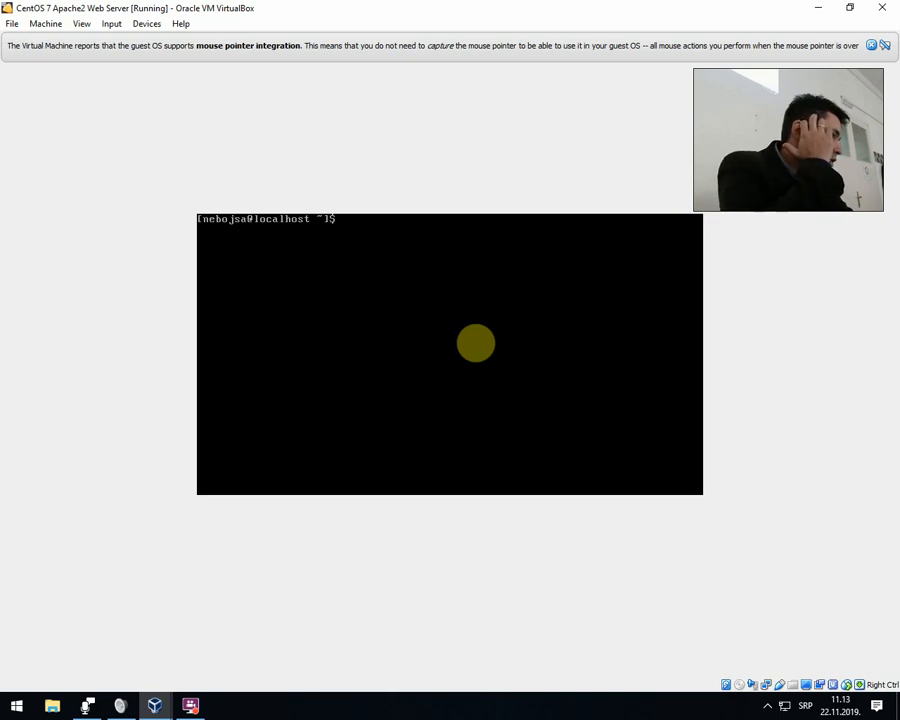
Permanently allow the ssh service through the firewall with sudo firewall-cmd --permanent --add-service=ssh.
type("sudo")
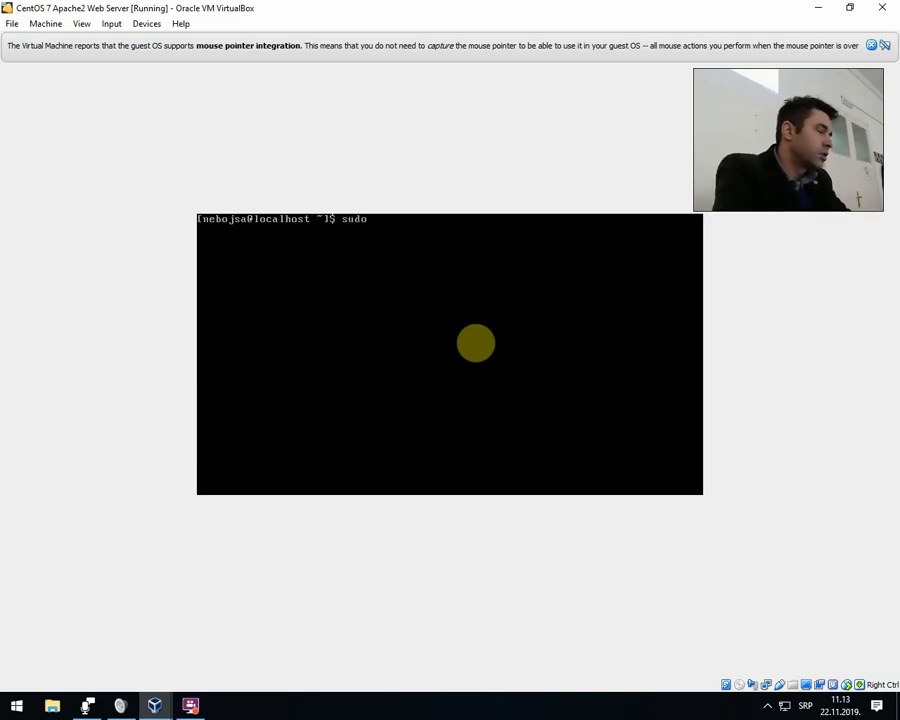
type(" fire")
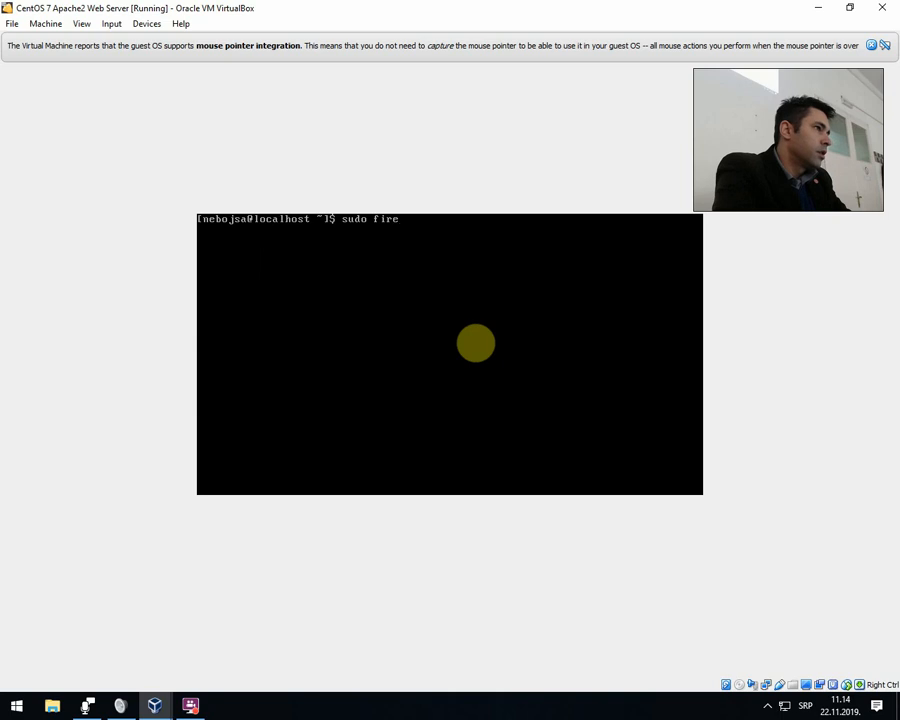
type("wall")
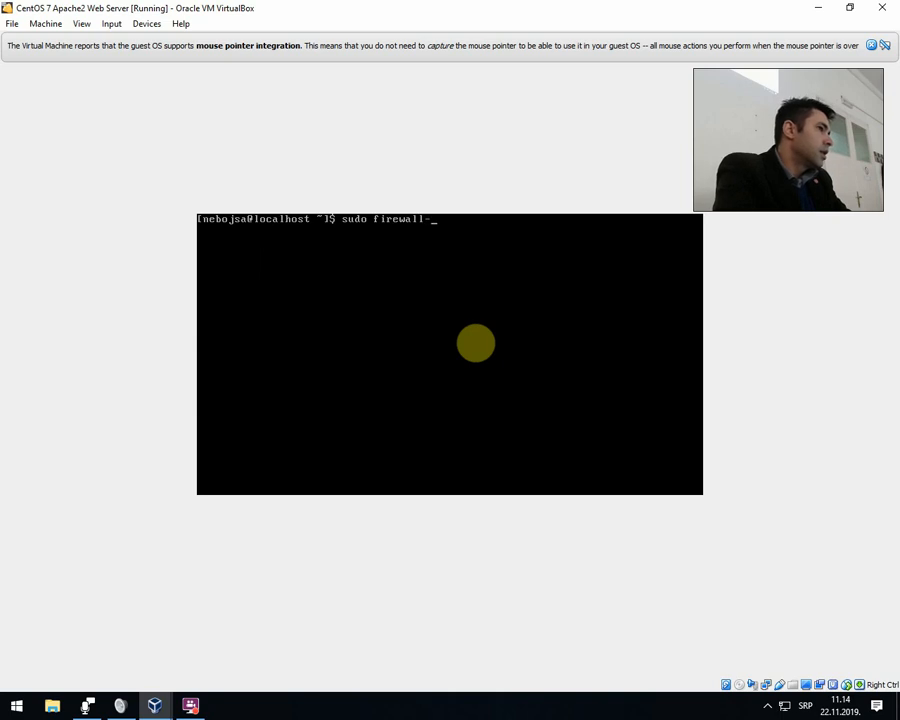
type("-cmd --")
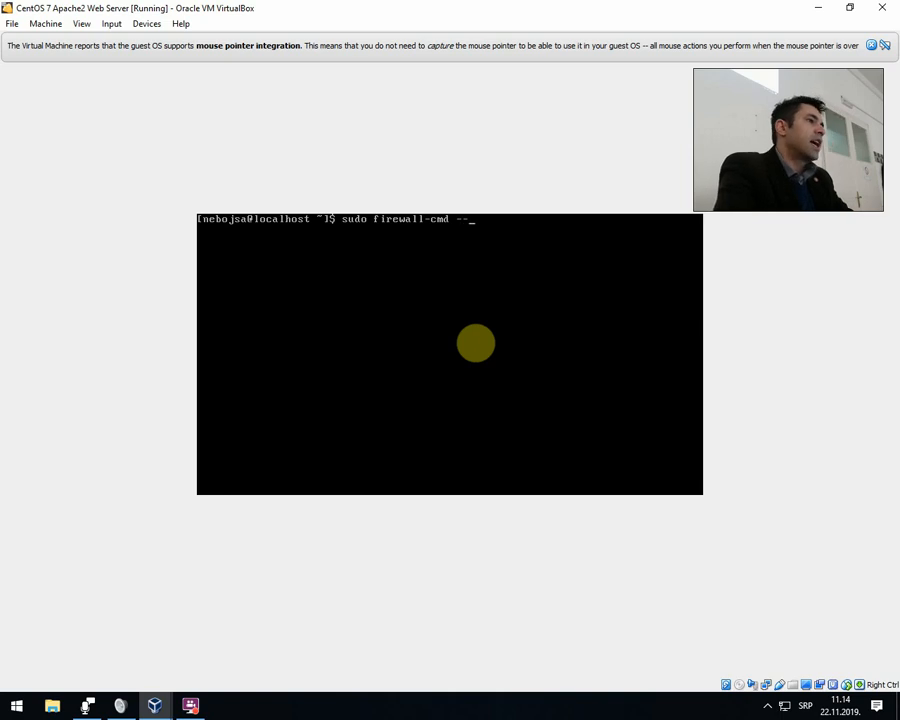
type("pe")
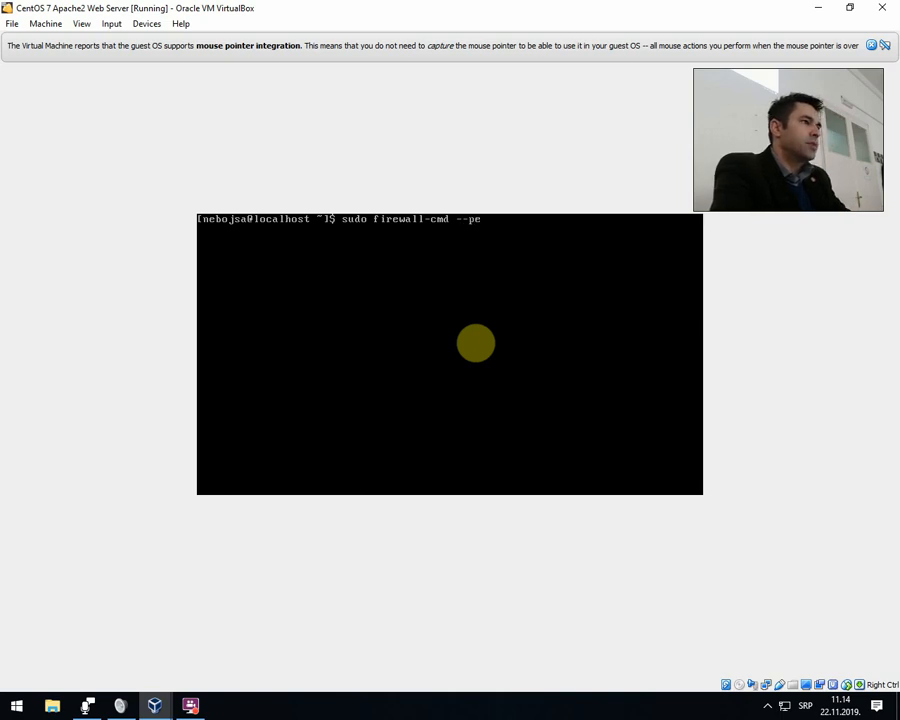
type("rmanent")
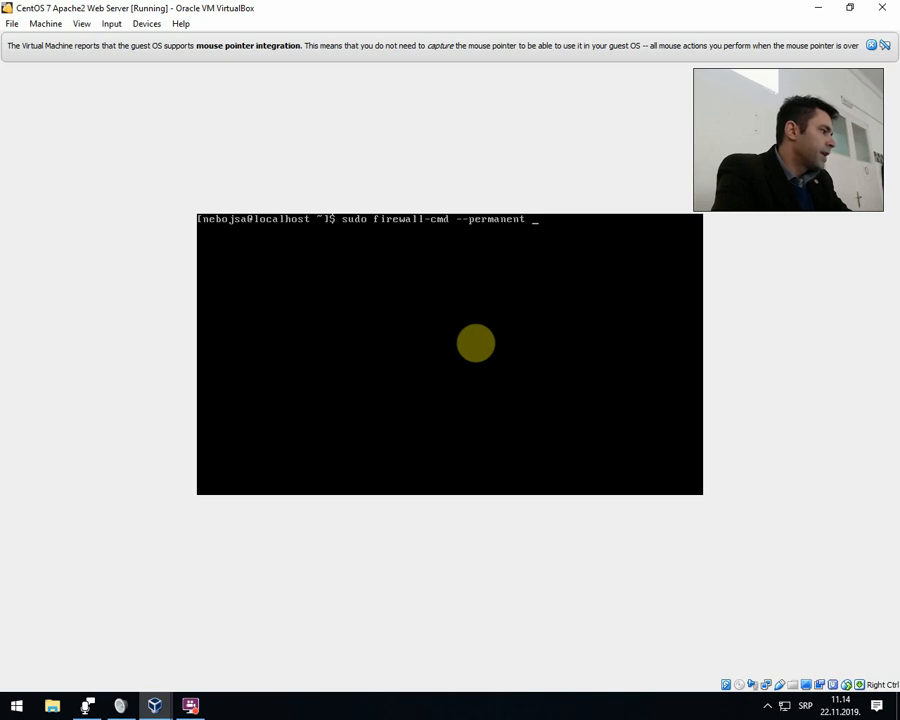
type("-")
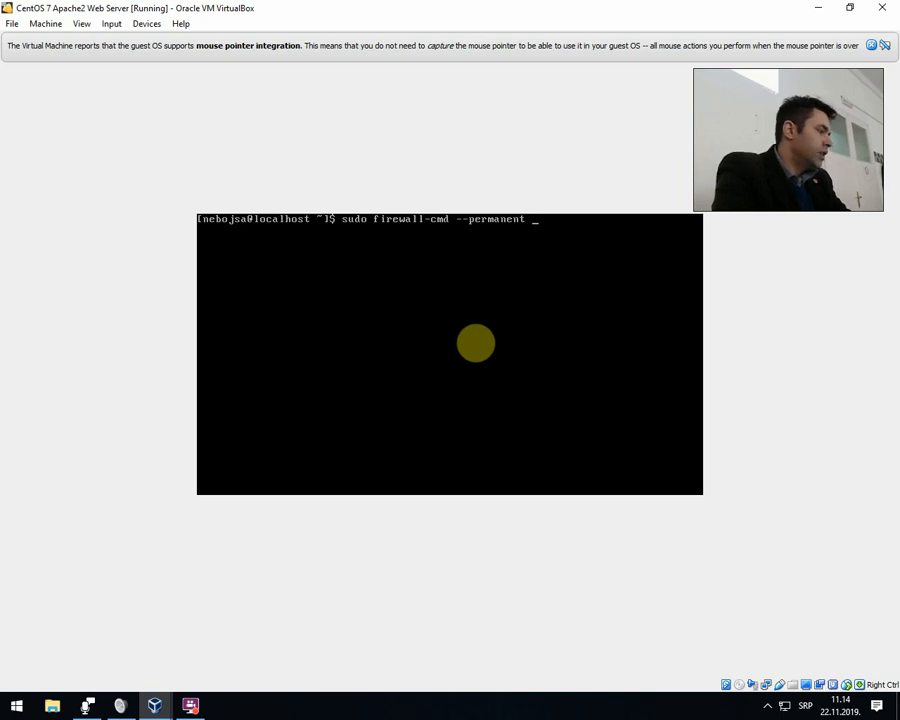
type("-add")
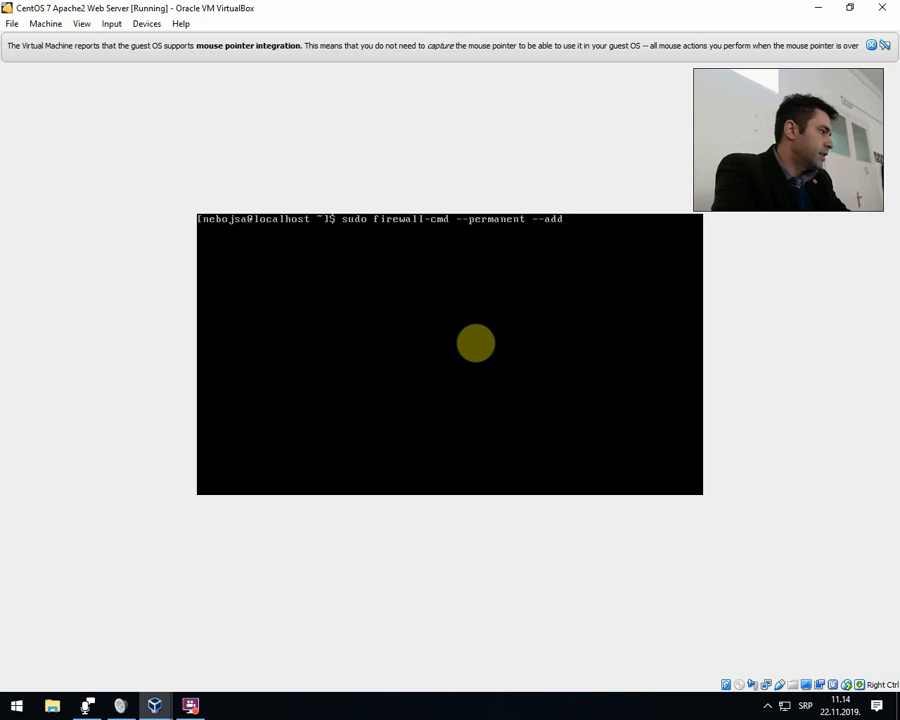
type("-ser")
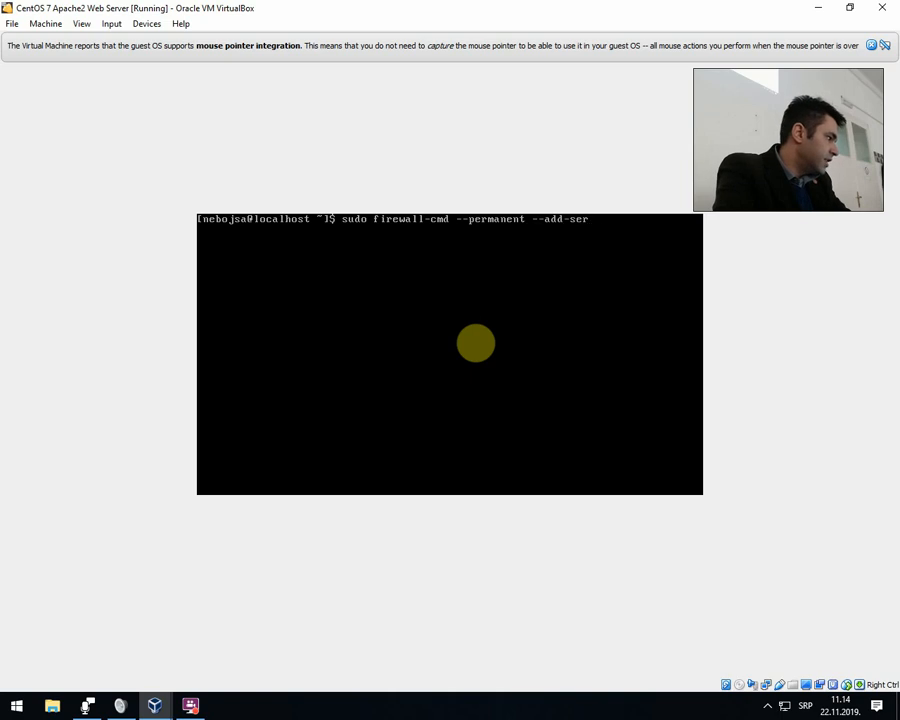
type("vice=")
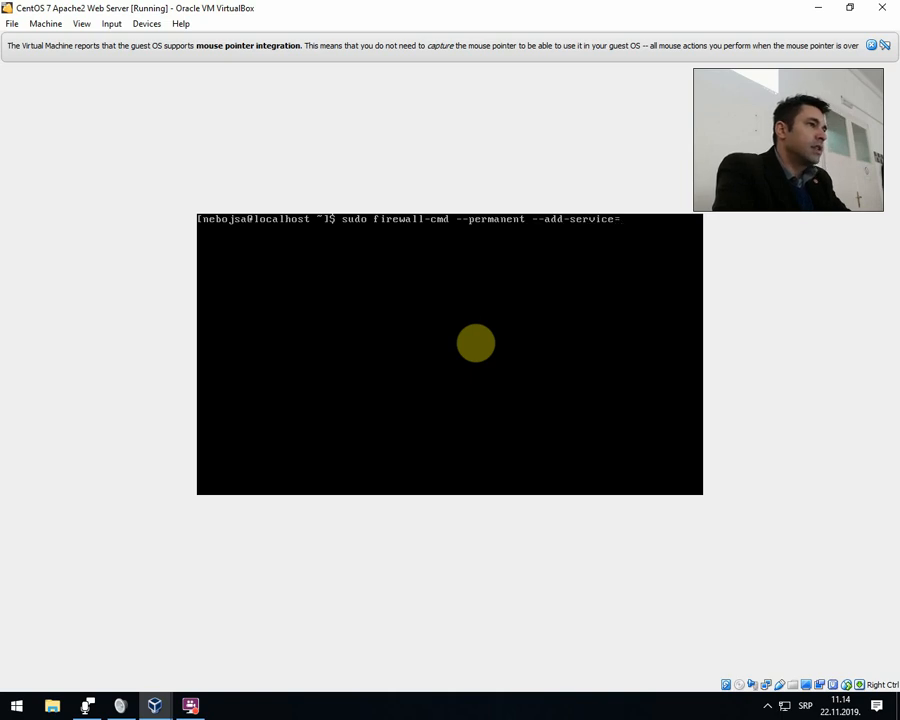
type("ssh")
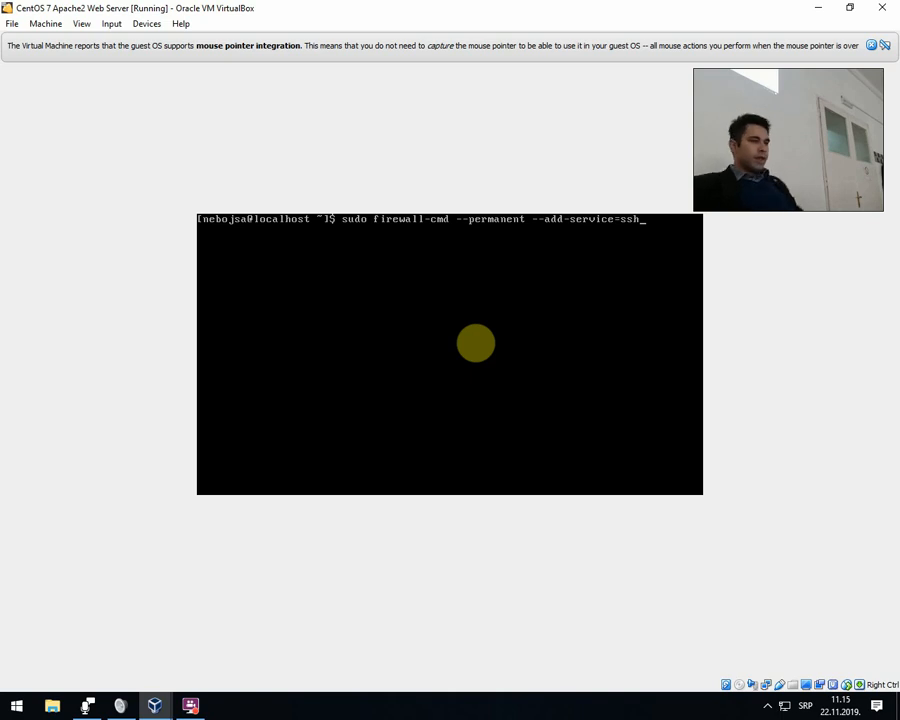
key("Return")
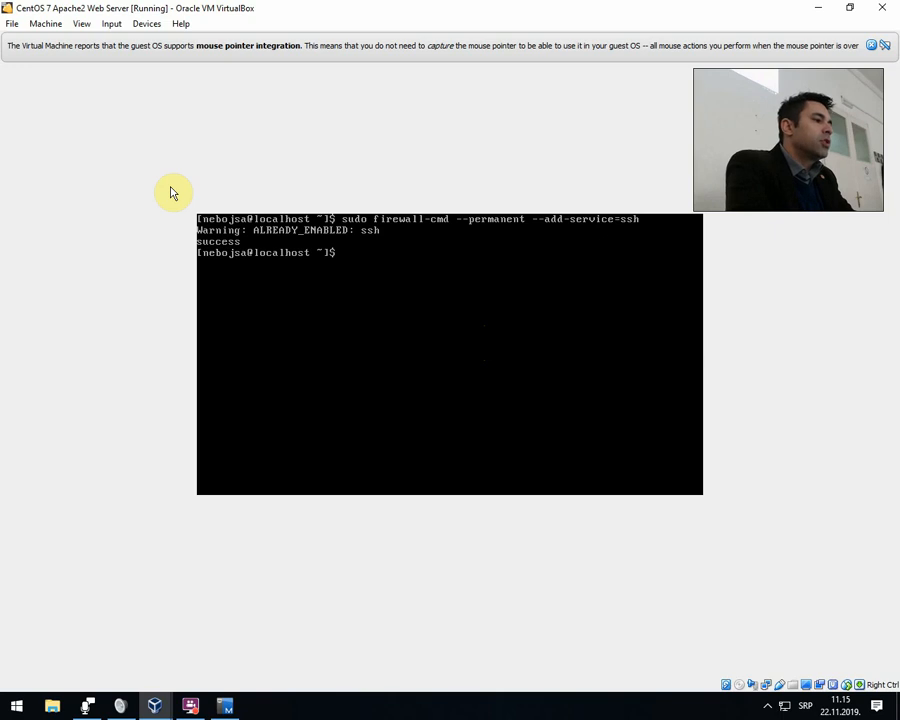
Switch to the E02-00 Receiving Show window and view the shared Untitled15.ipynb Colab notebook.
left_click(226, 707)
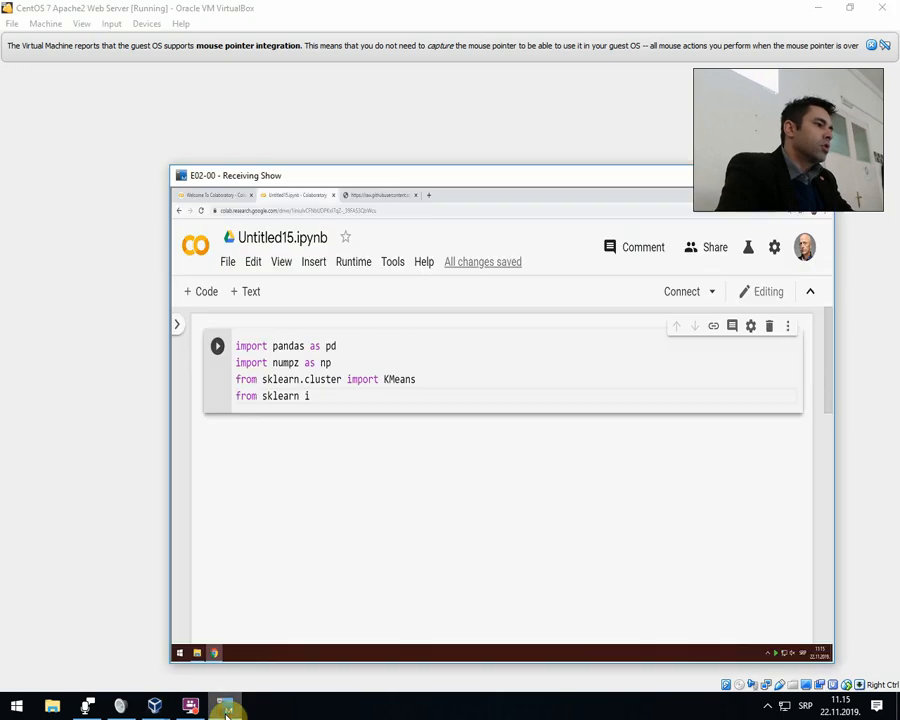
key("ctrl+minus")
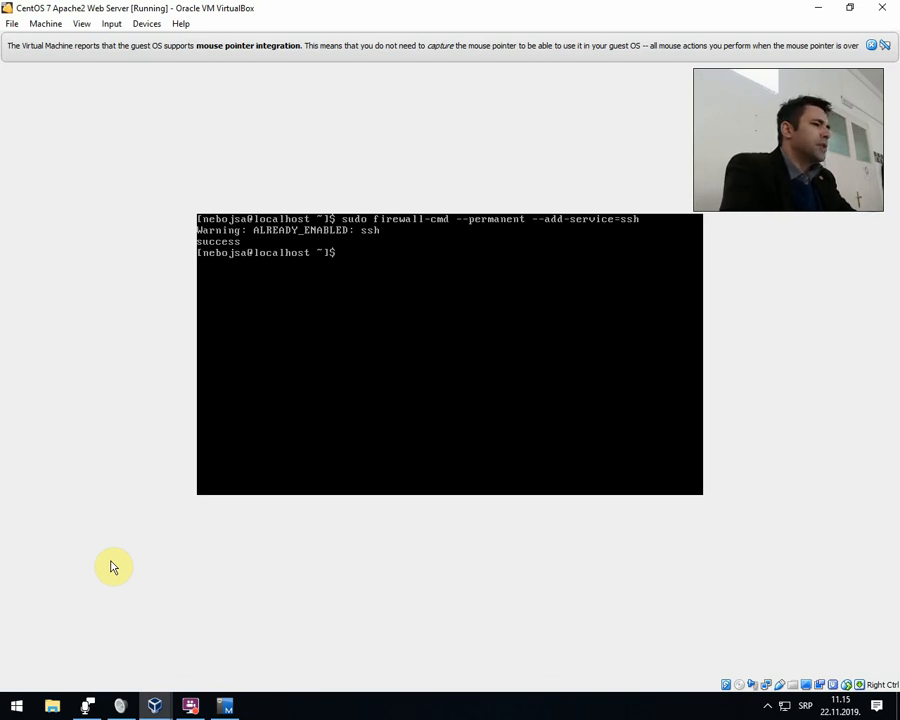
left_click(228, 708)
type("matplo")
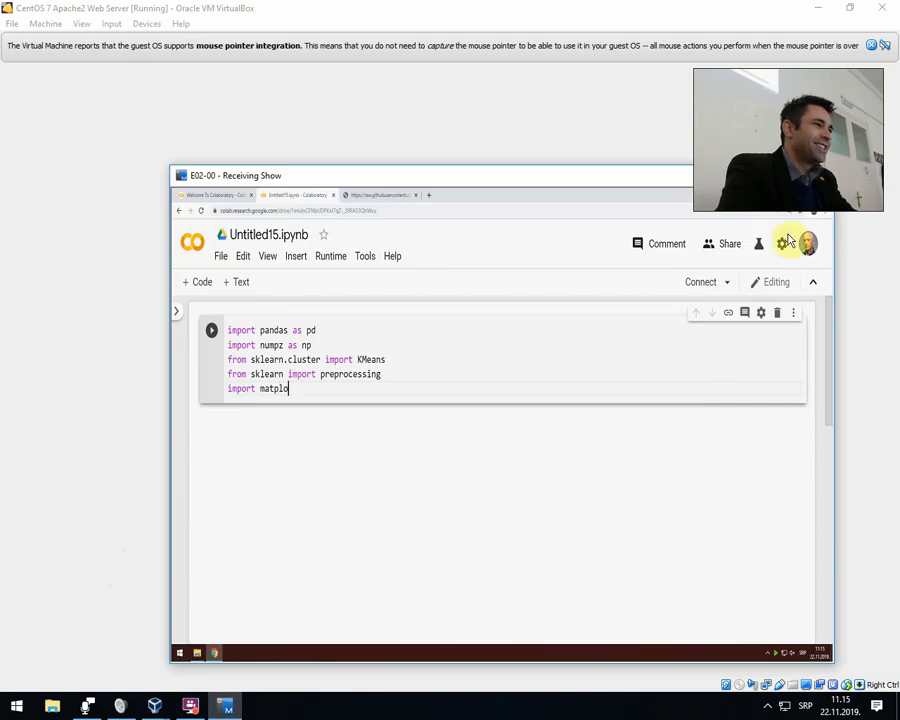
type("tlib.p")
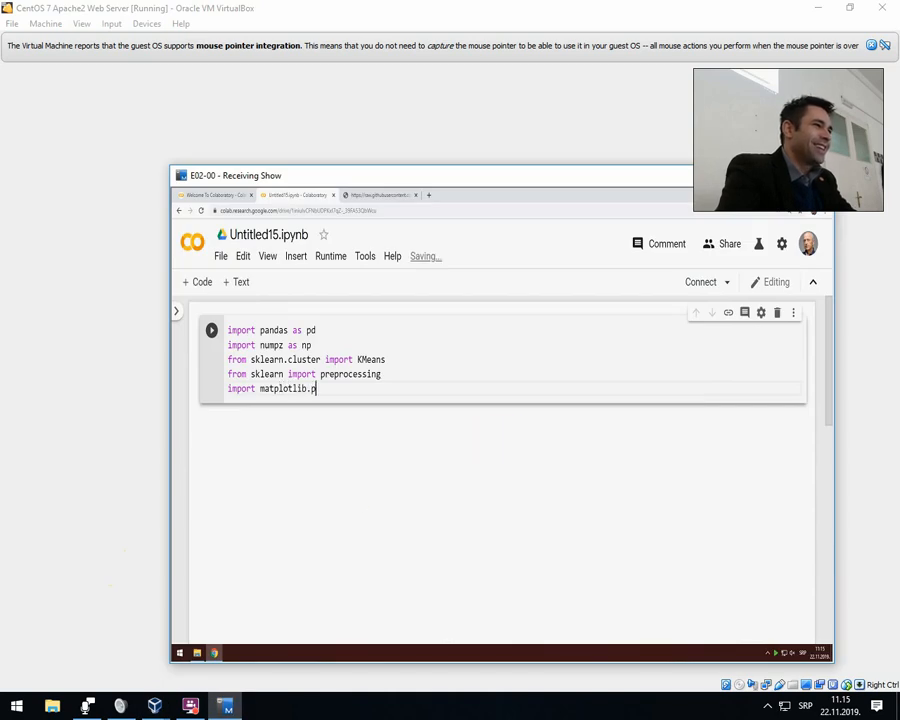
type("yplot")
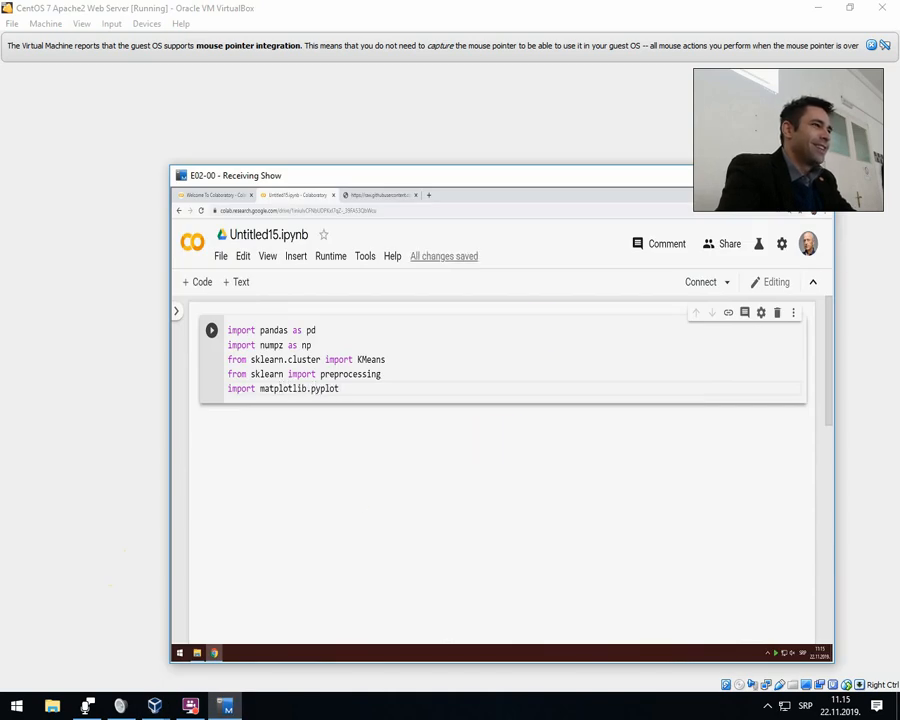
Return to the CentOS virtual machine and rerun sudo firewall-cmd --permanent --add-service=ssh.
key("alt+Tab")
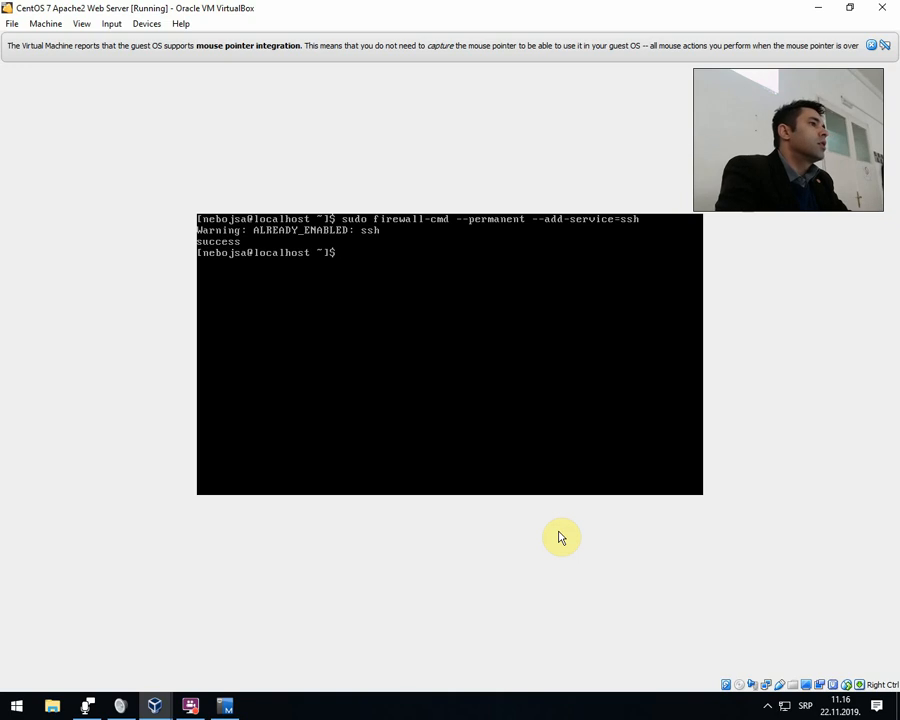
key("Up")
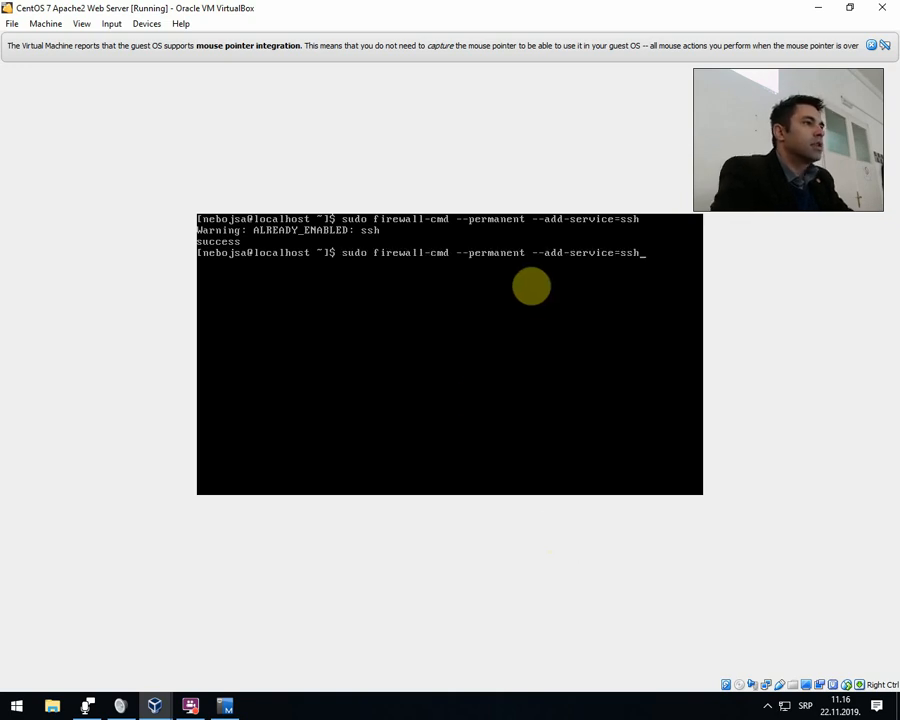
key("Left")
key("Left")
key("Left")
key("Left")
key("Left")
key("Left")
key("Left")
key("Left")
key("Left")
key("Left")
key("Left")
key("Left")
key("Left")
key("Left")
key("Left")
key("Left")
key("Left")
key("Left")
key("Left")
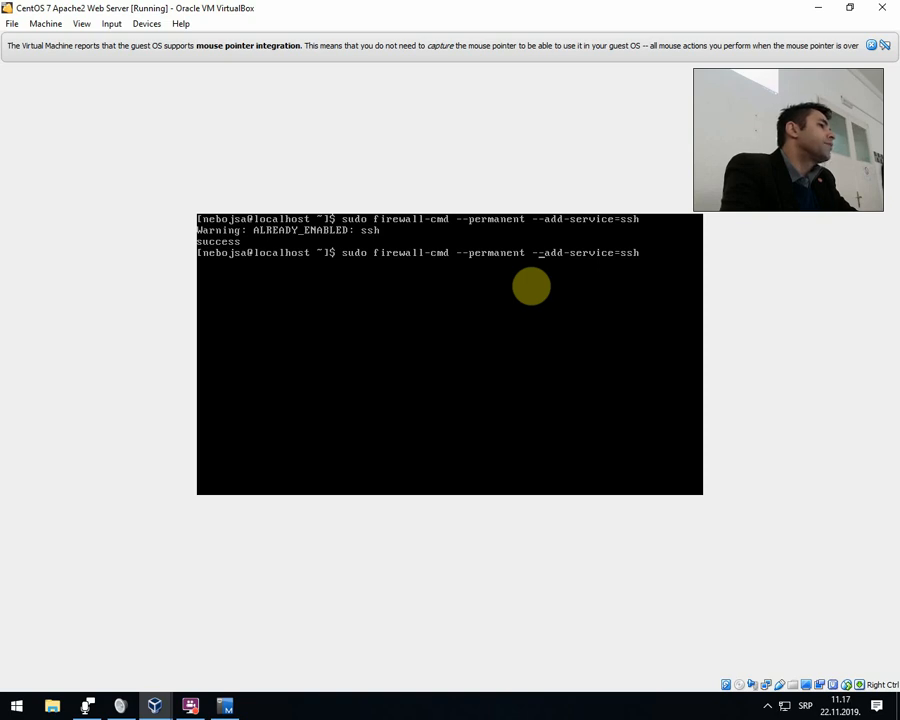
key("Return")
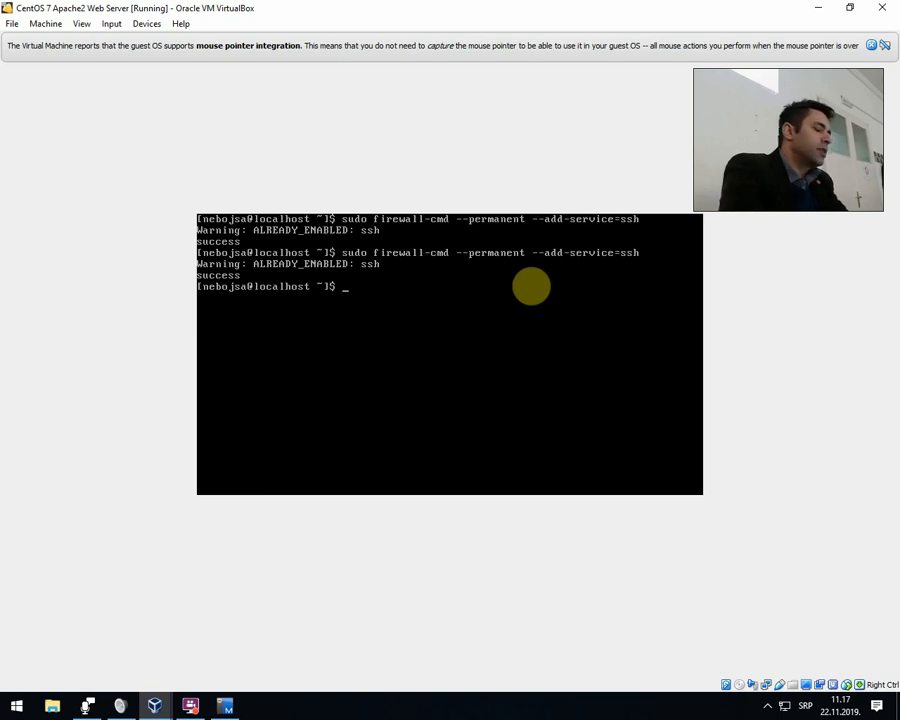
Open TCP port 8888 with sudo firewall-cmd --add-port=8888/tcp, and enter clear at the prompt without running it.
type("do firewa")
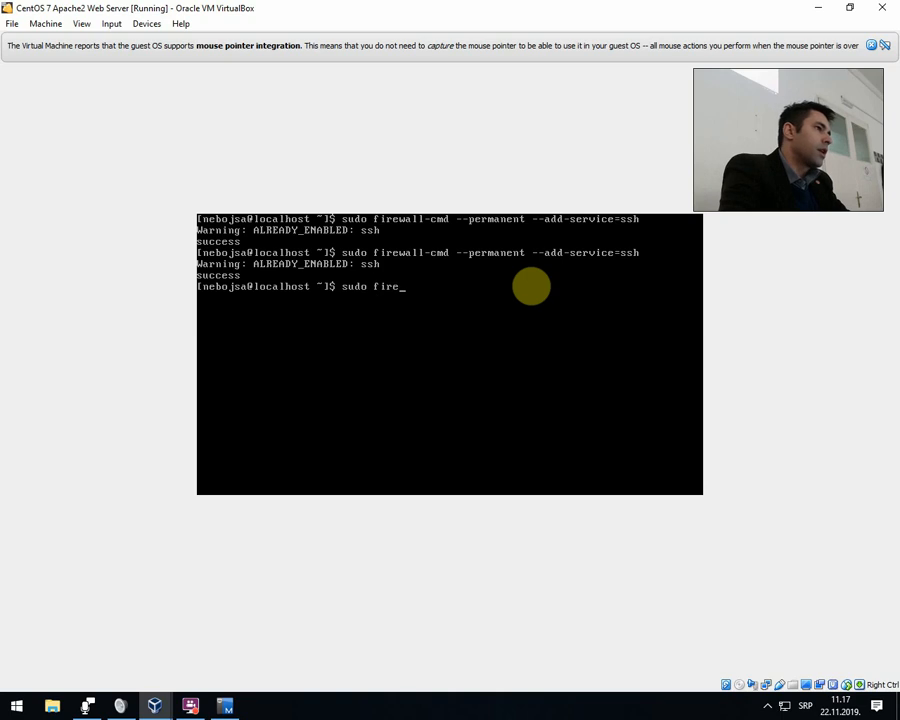
type("ll")
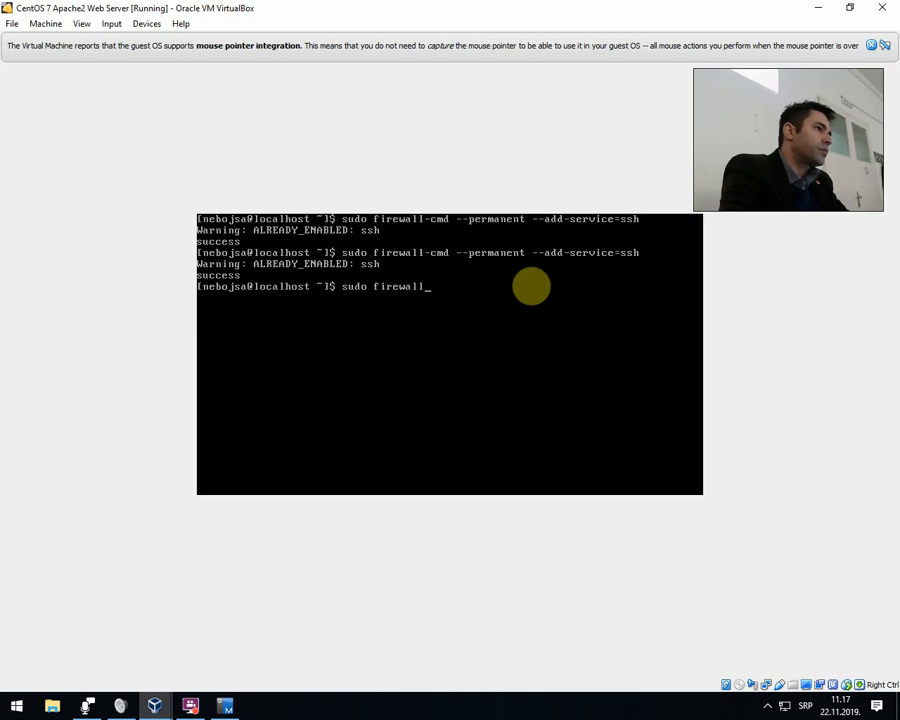
type("-cmd")
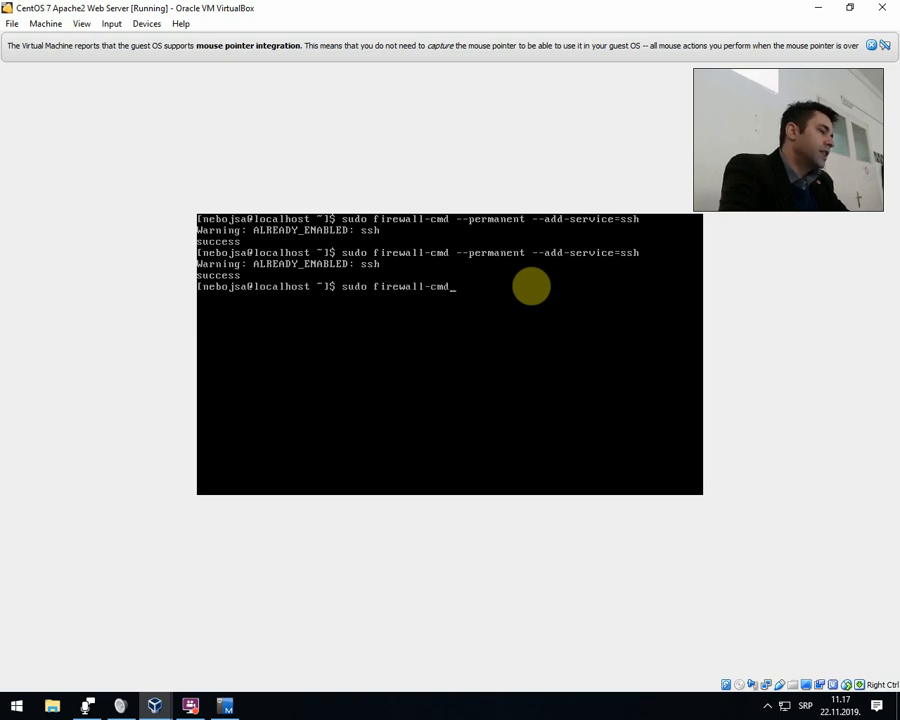
type(" --add")
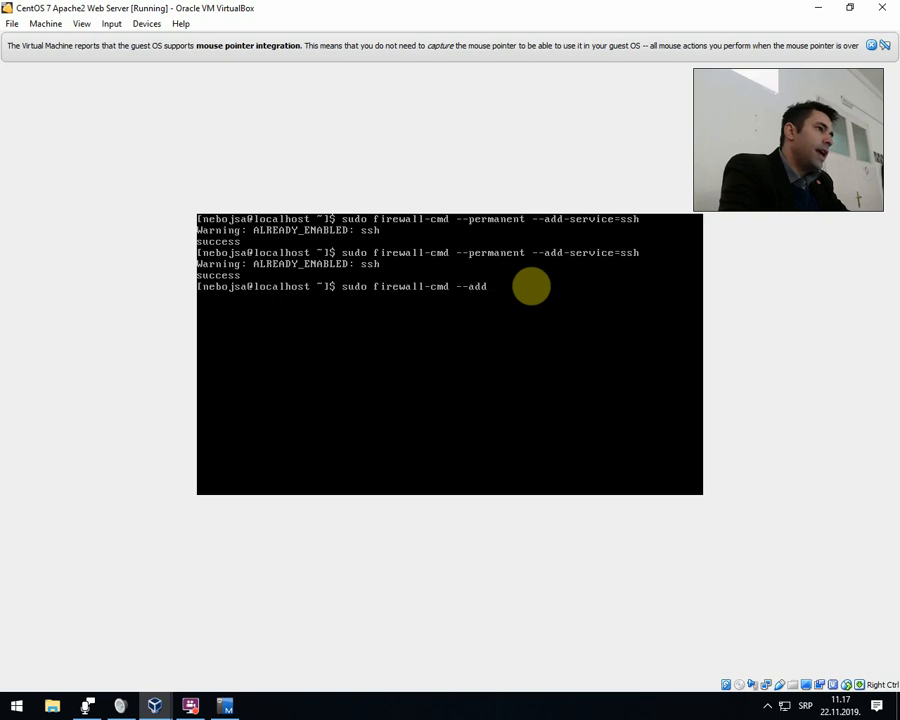
type("-port=")
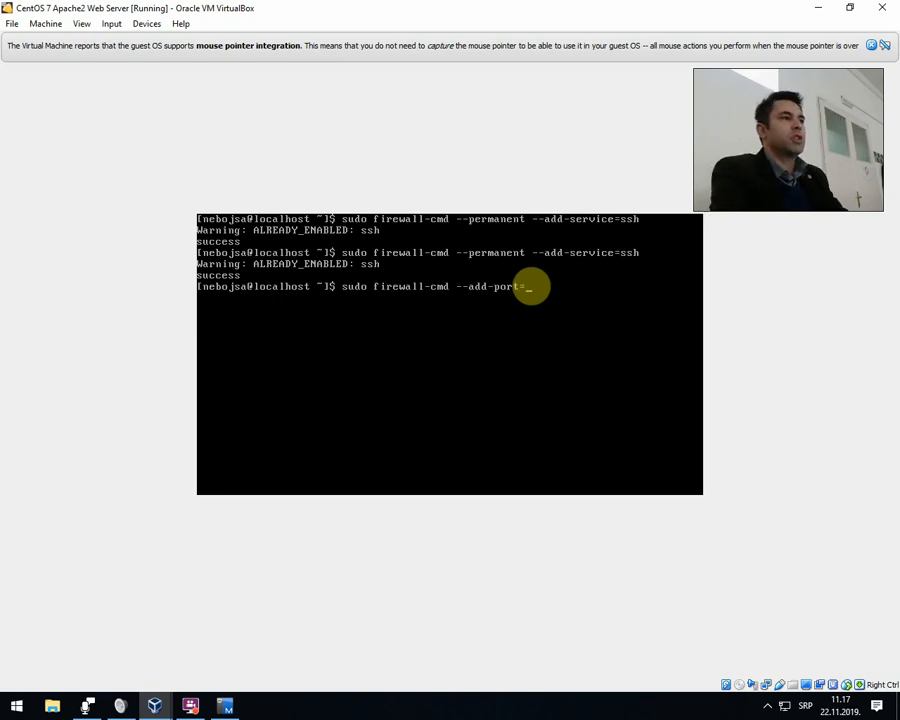
type("8888")
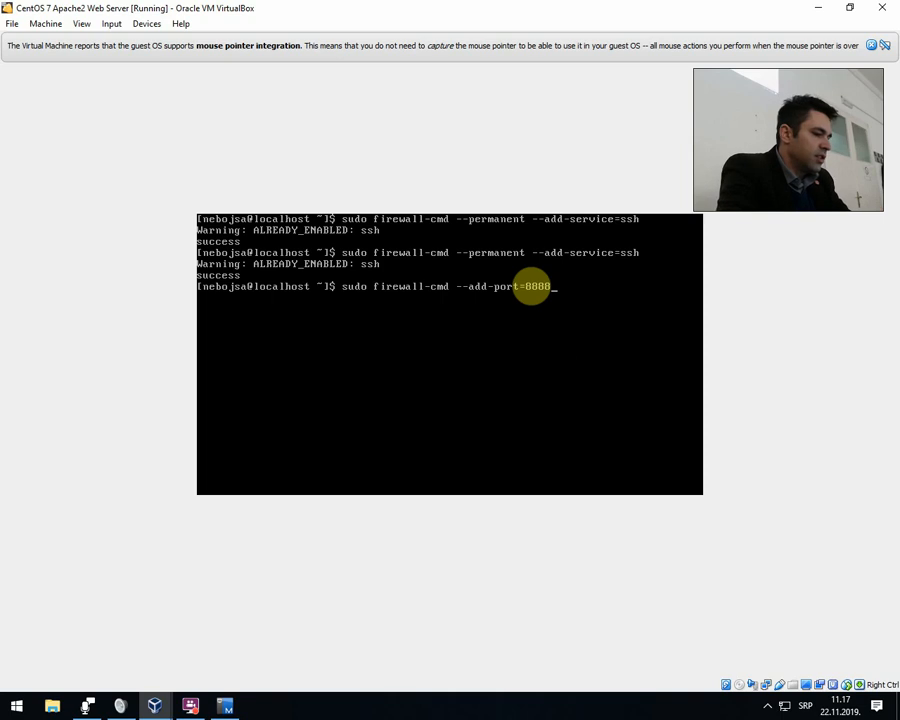
type("/")
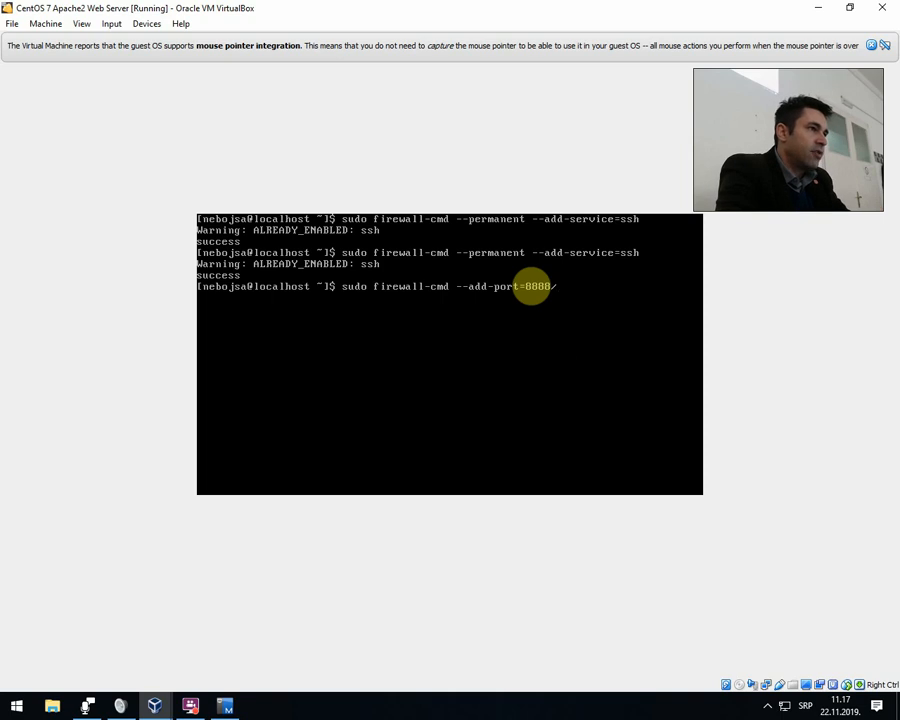
type("tcp")
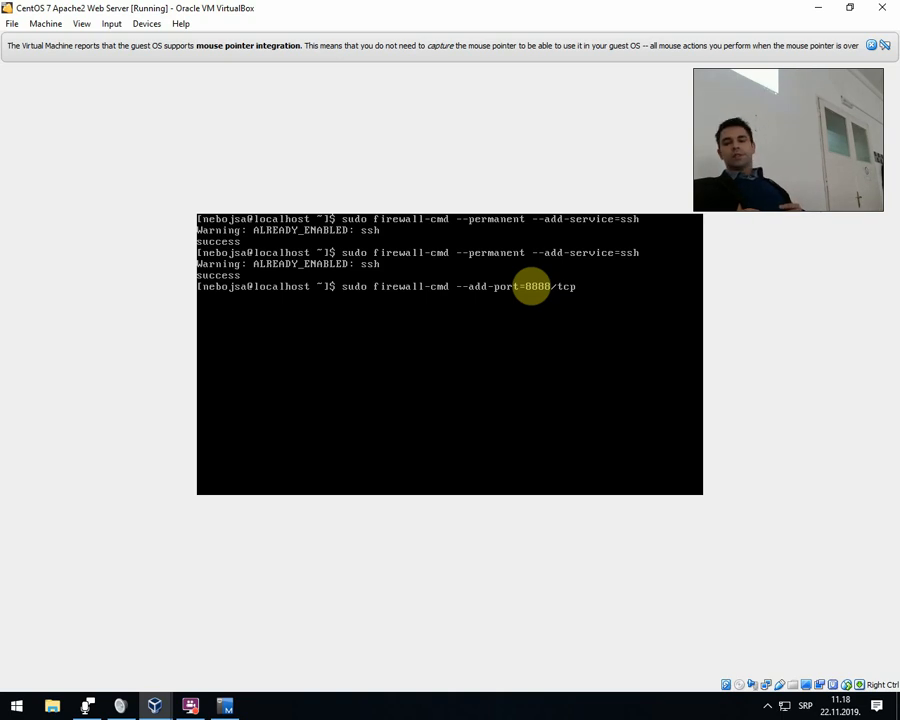
key("Return")
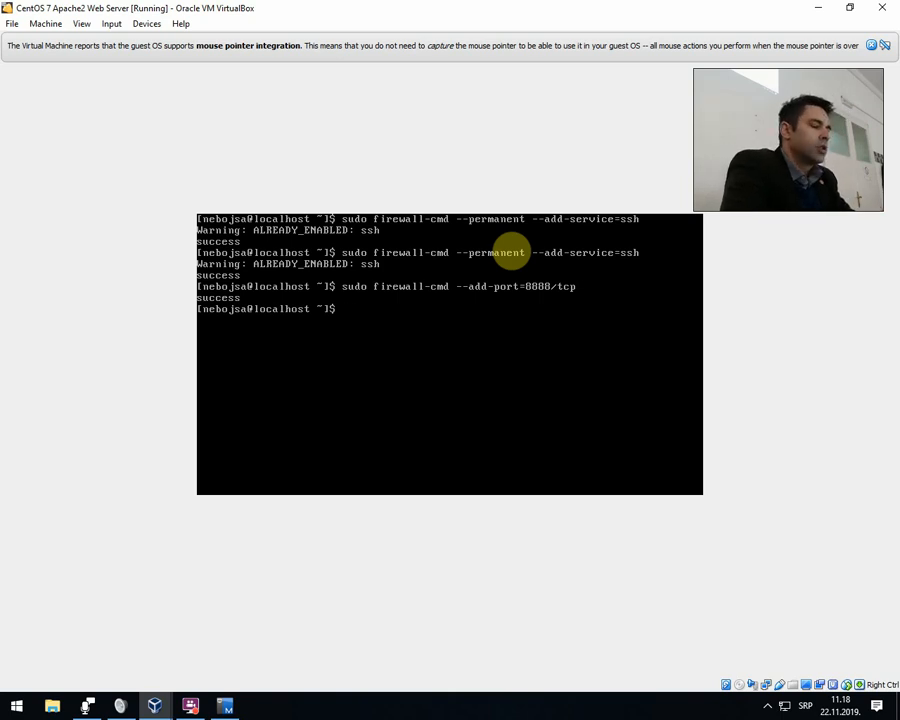
type("clear")
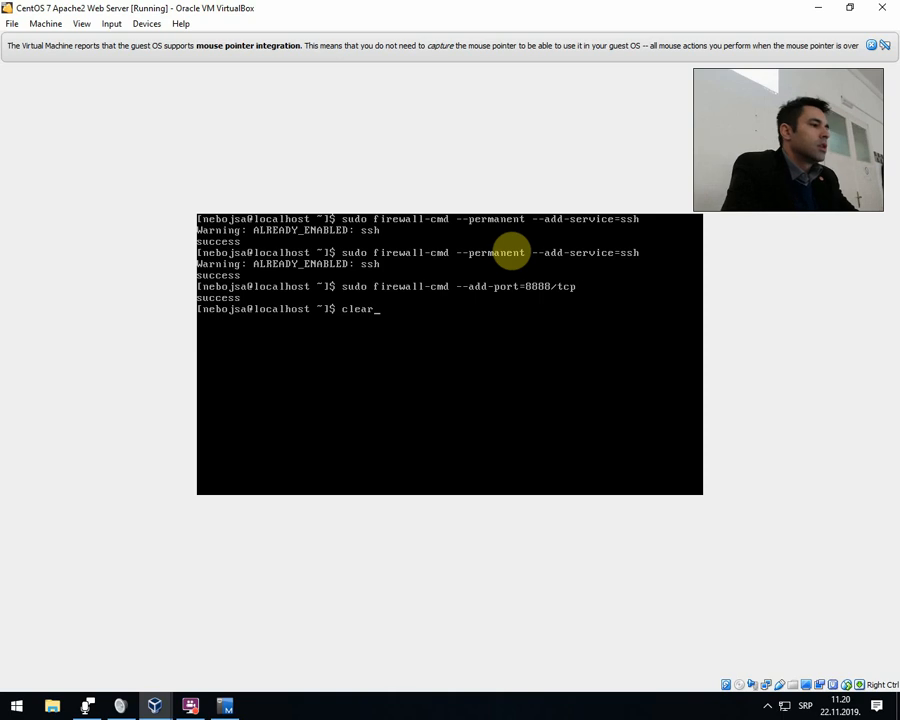
Switch to the E02-00 Receiving Show window and view the shared list of credit card dataset fields.
left_click(224, 707)
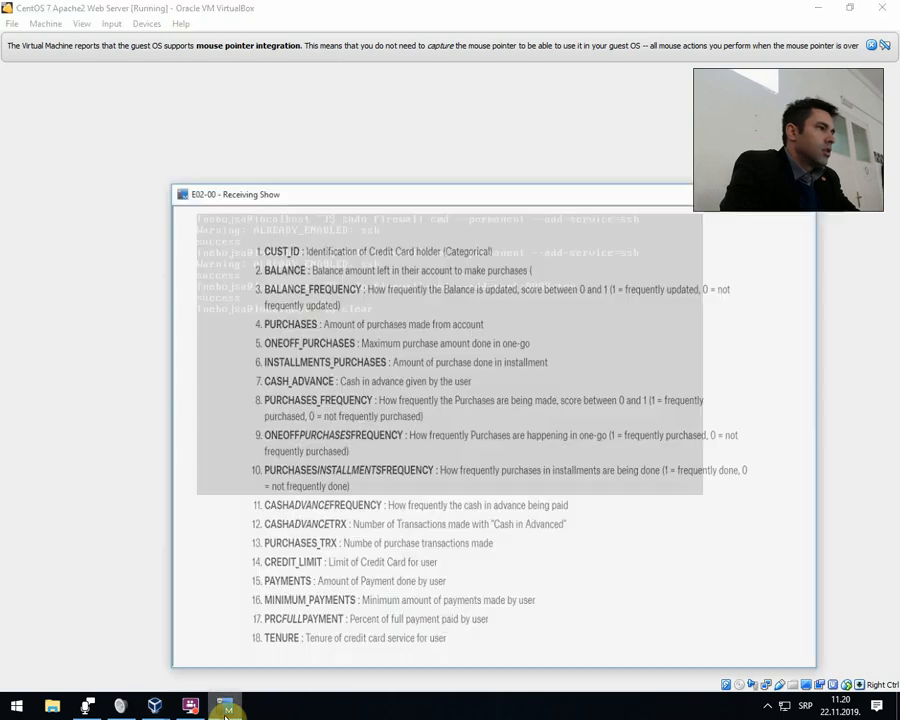
left_click(225, 713)
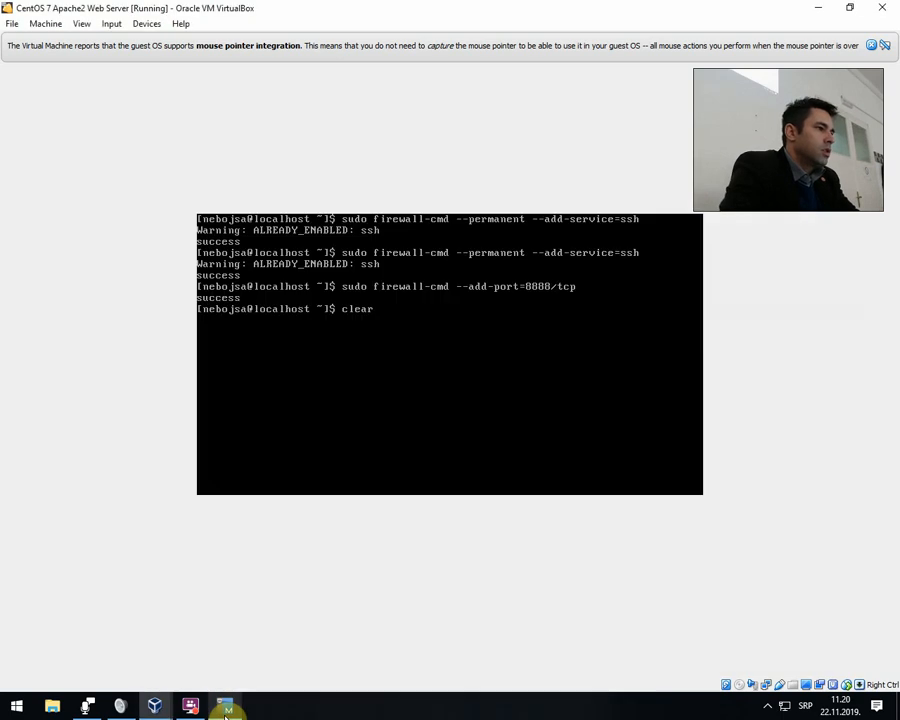
left_click(225, 713)
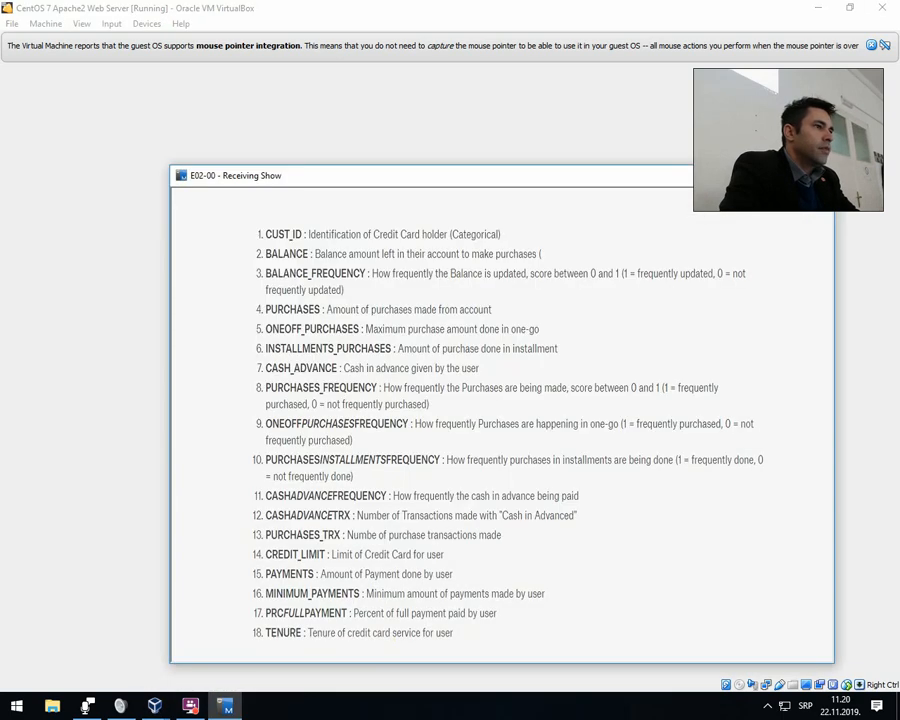
left_click(754, 175)
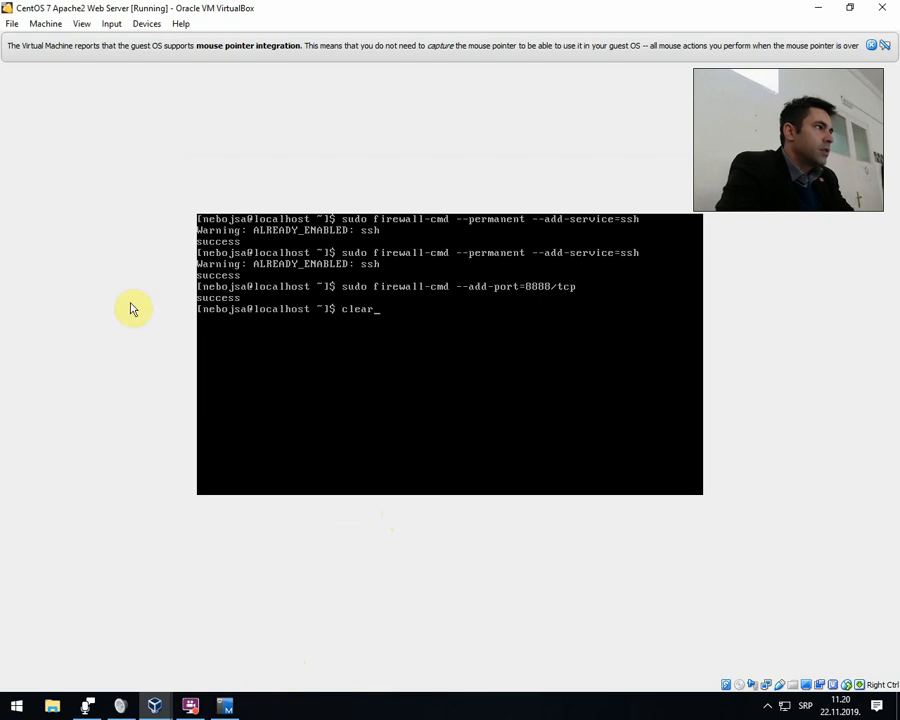
Minimize the virtual machine, launch Net Support from the desktop, cancel its local network browsing and close it.
left_click(818, 8)
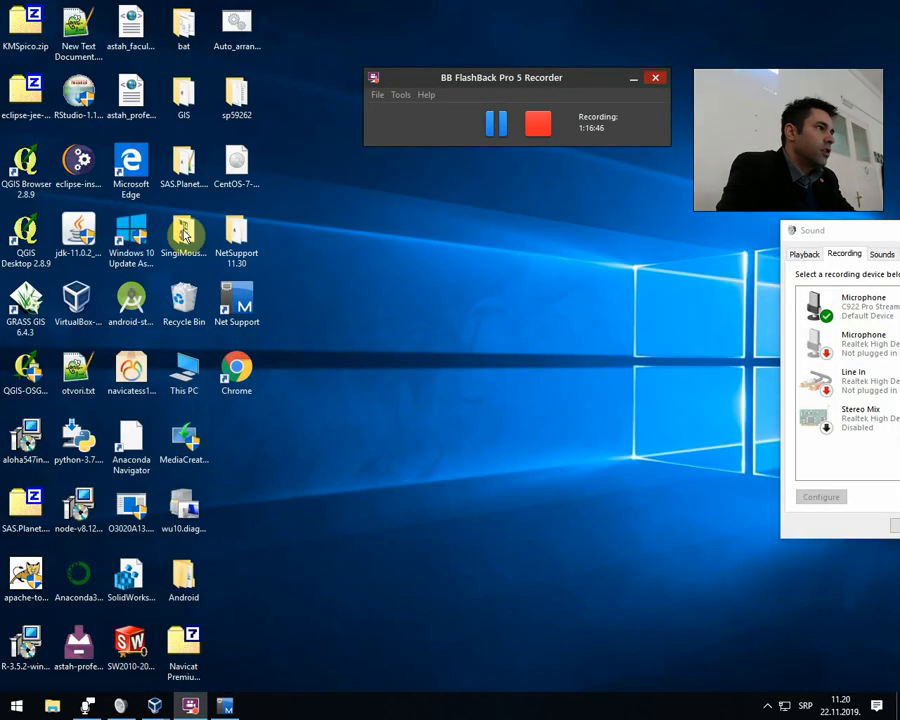
double_click(247, 315)
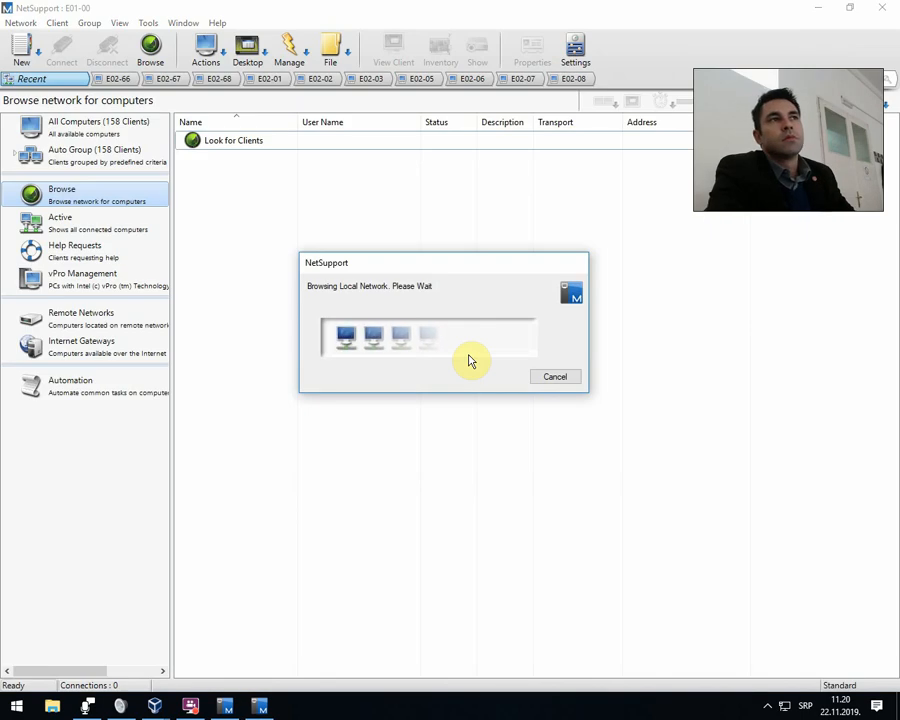
left_click(540, 379)
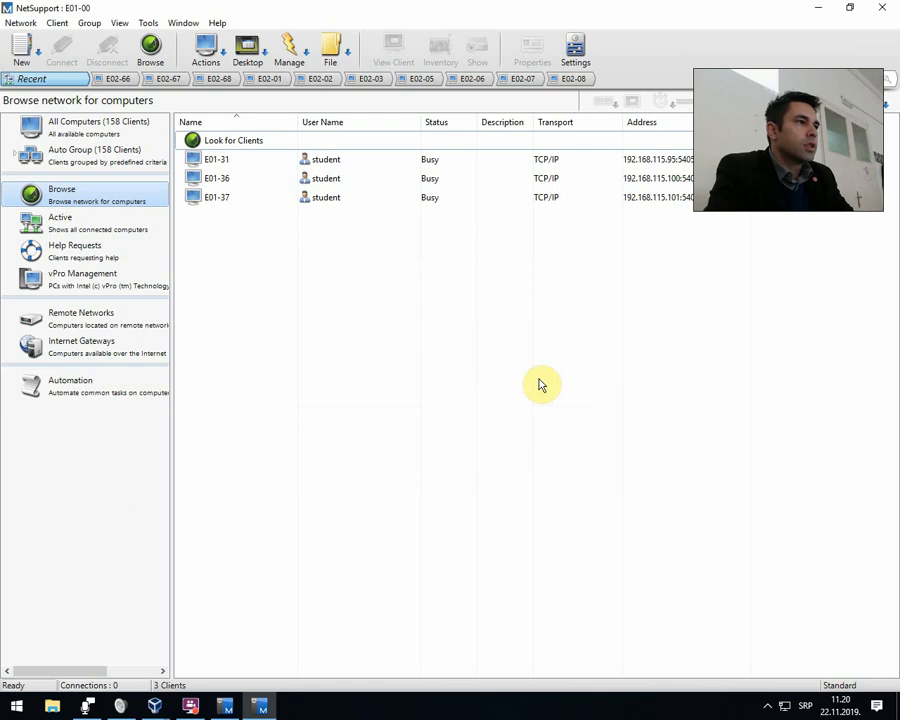
left_click(876, 8)
left_click(238, 711)
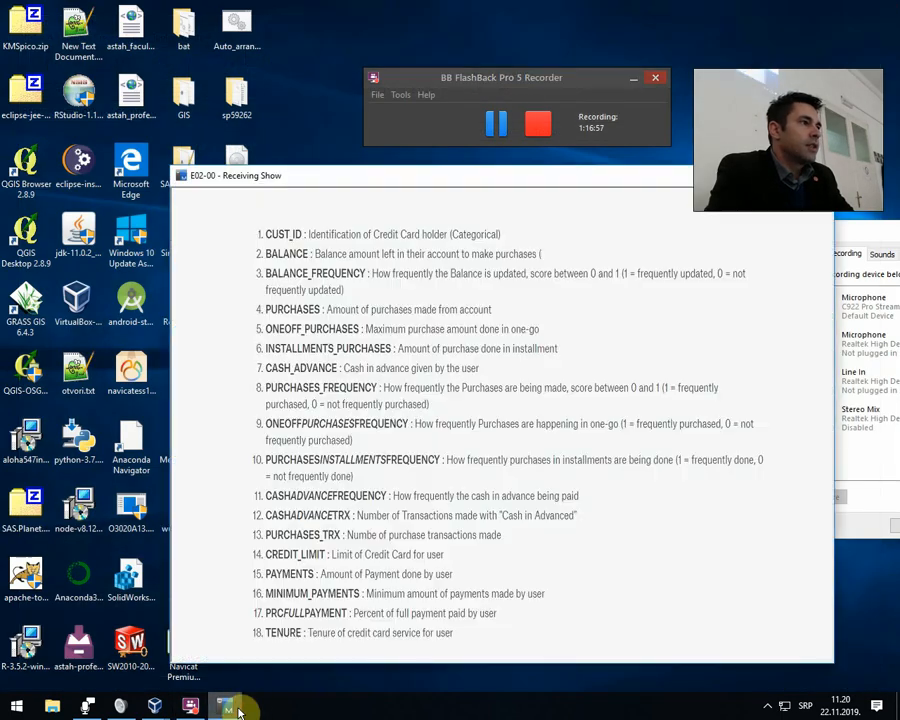
left_click(238, 711)
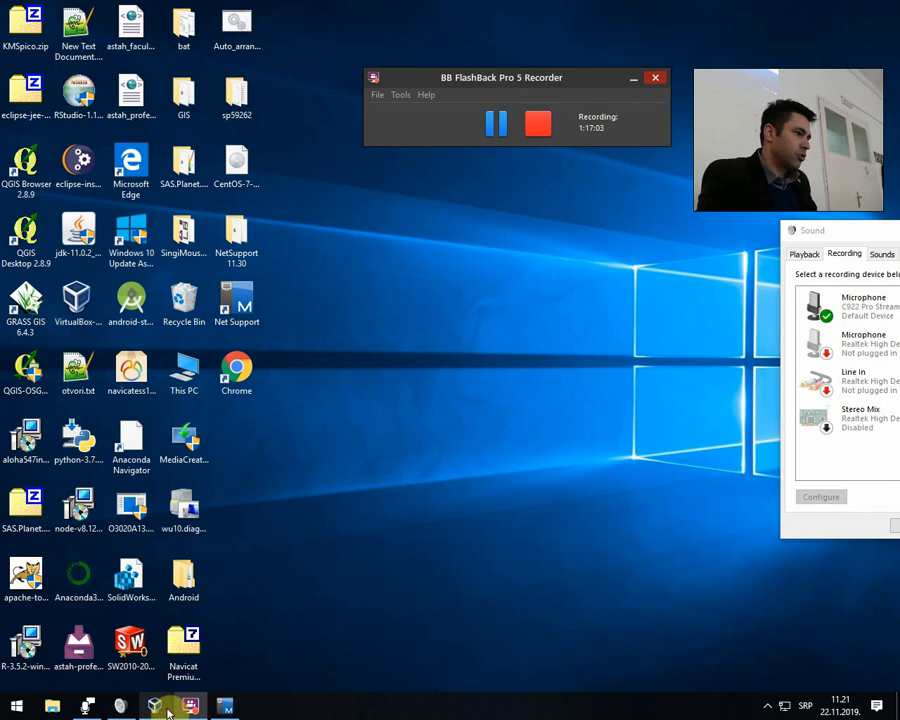
Return to the CentOS 7 Apache2 Web Server virtual machine and clear the terminal.
mouse_move(156, 704)
left_click(202, 676)
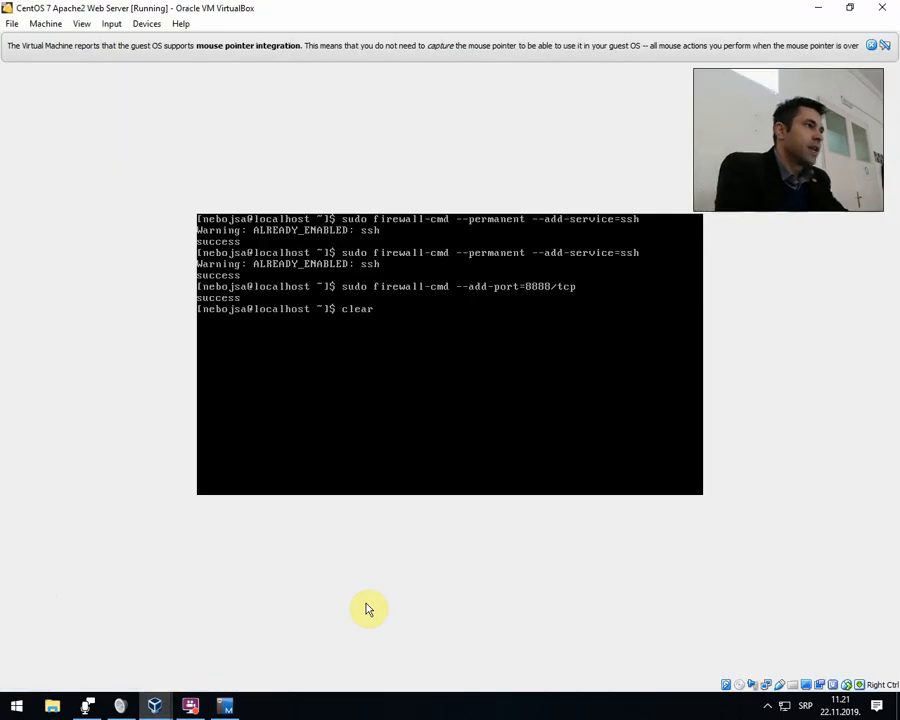
key("Return")
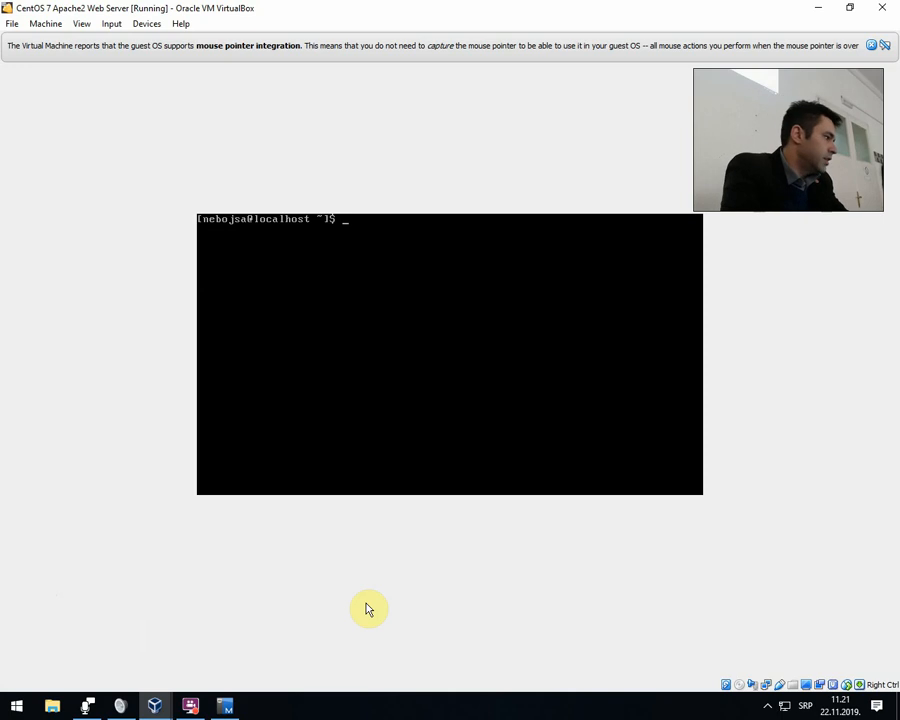
Permanently allow the http service through the firewall with sudo firewall-cmd --permanent --add-service=http.
type("sudo fire")
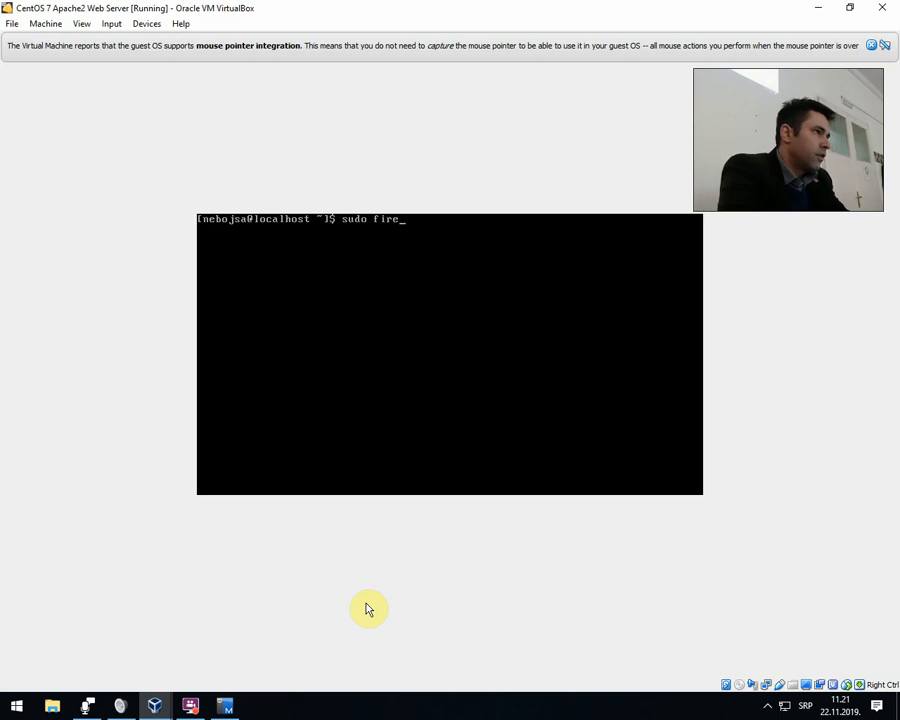
type("wall-cmd")
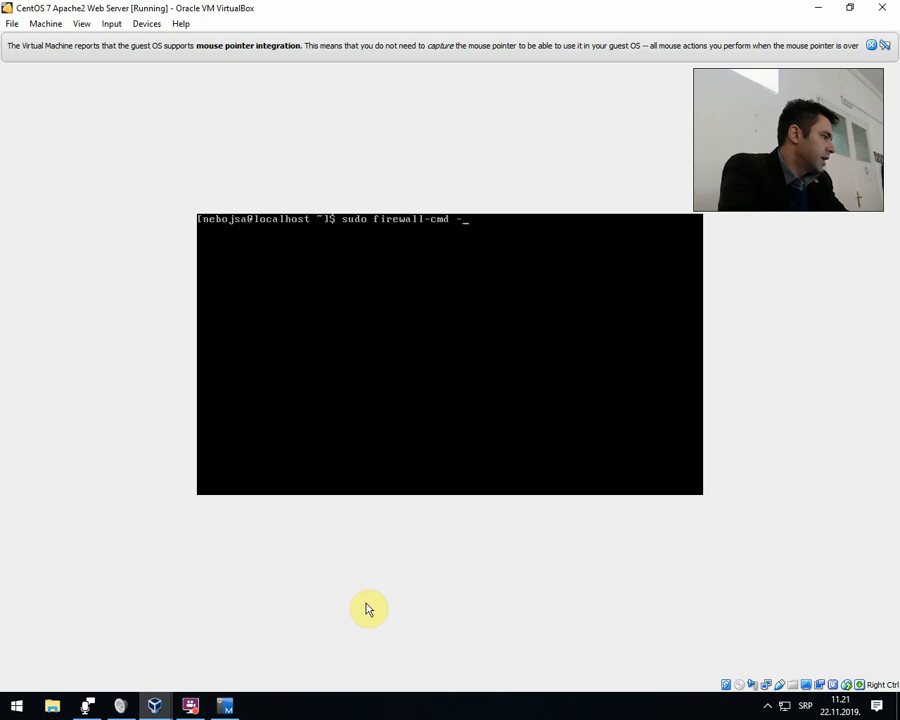
type(" --perme")
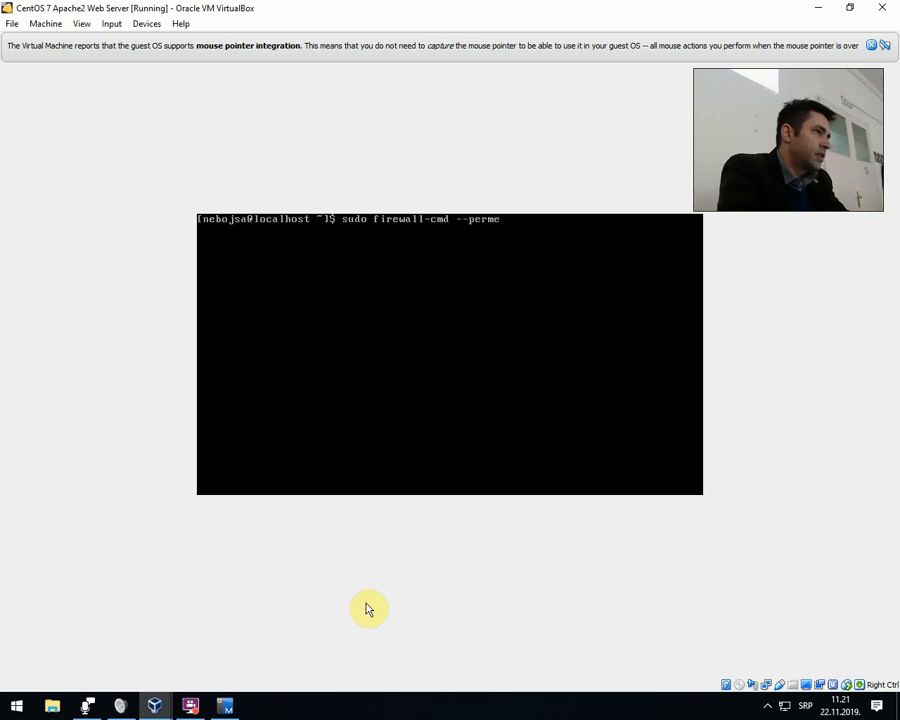
key("BackSpace")
type("anent")
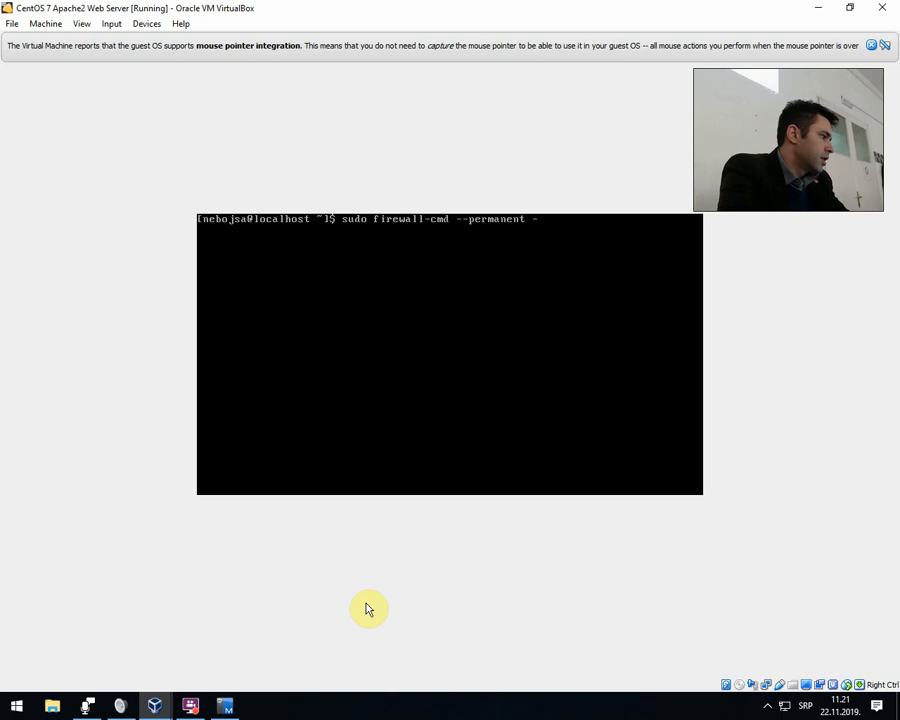
type(" --add-")
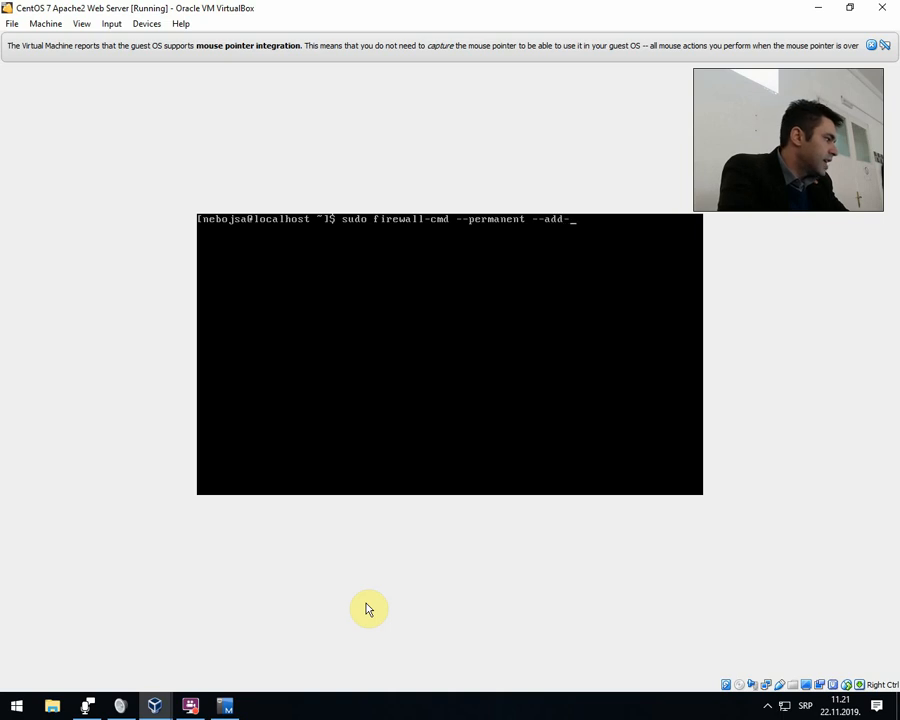
type("service=")
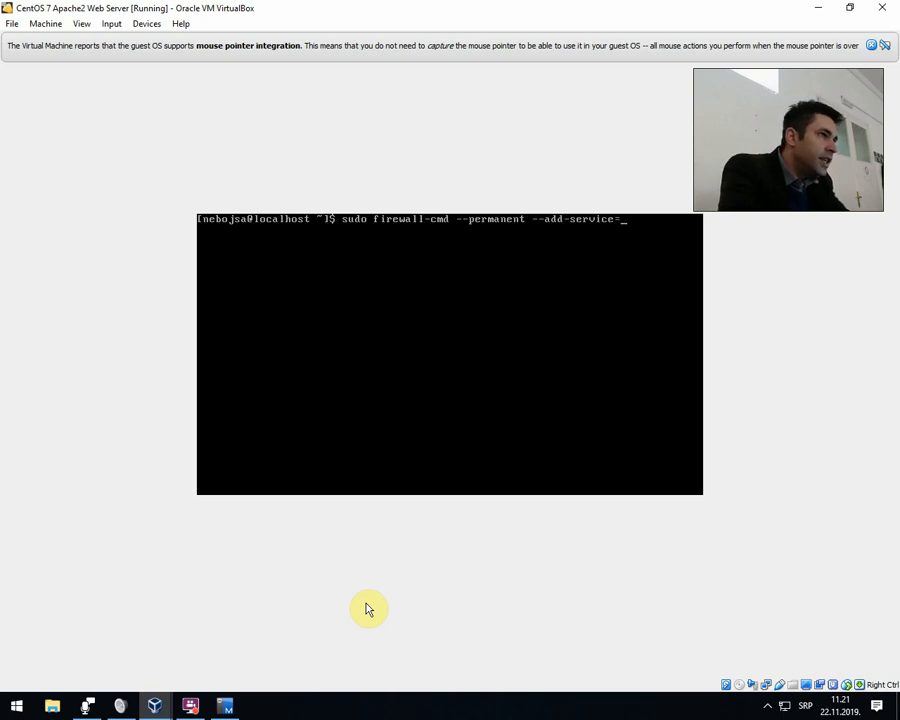
type("http")
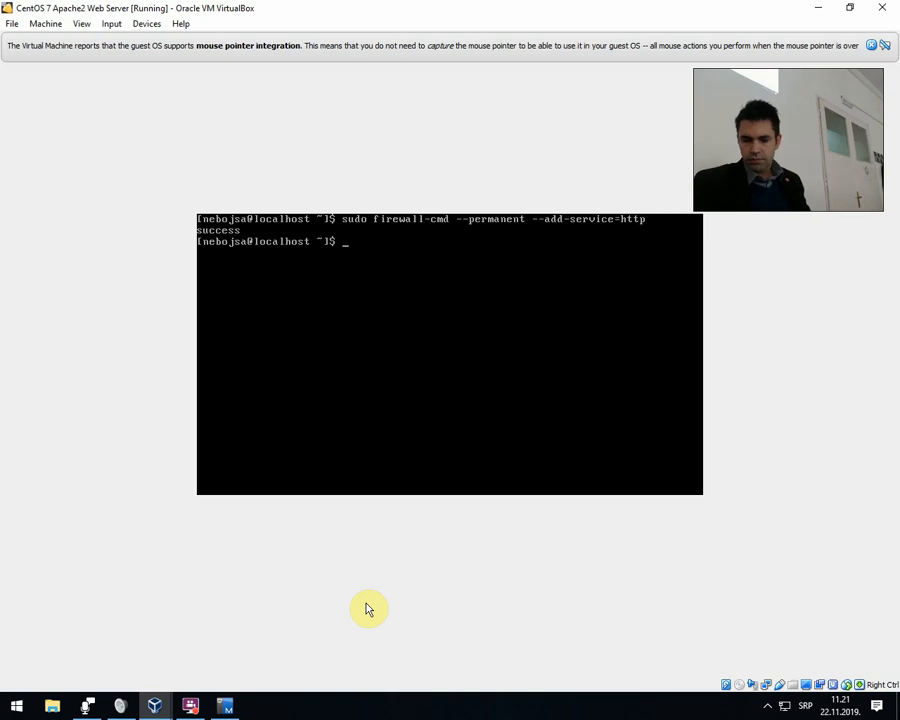
Permanently allow the https service through the firewall with sudo firewall-cmd --permanent --add-service=https.
key("Up")
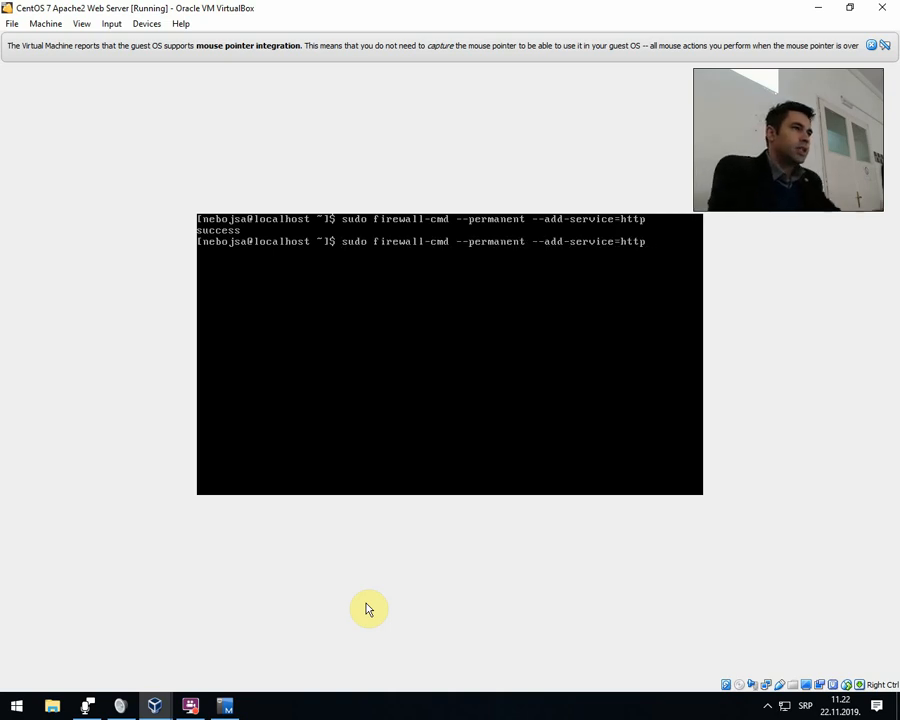
type("s")
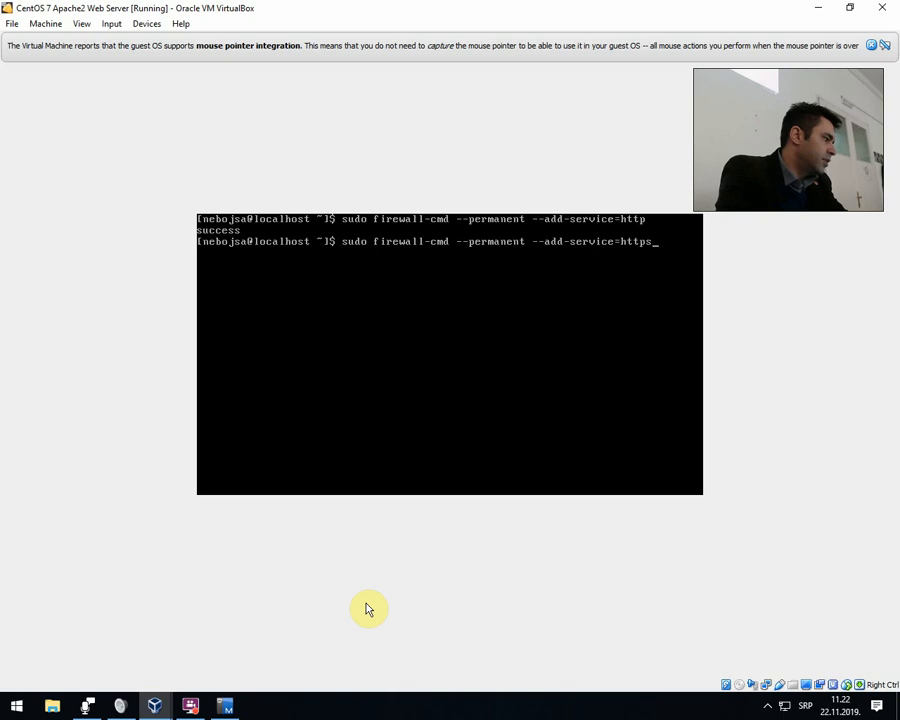
key("Return")
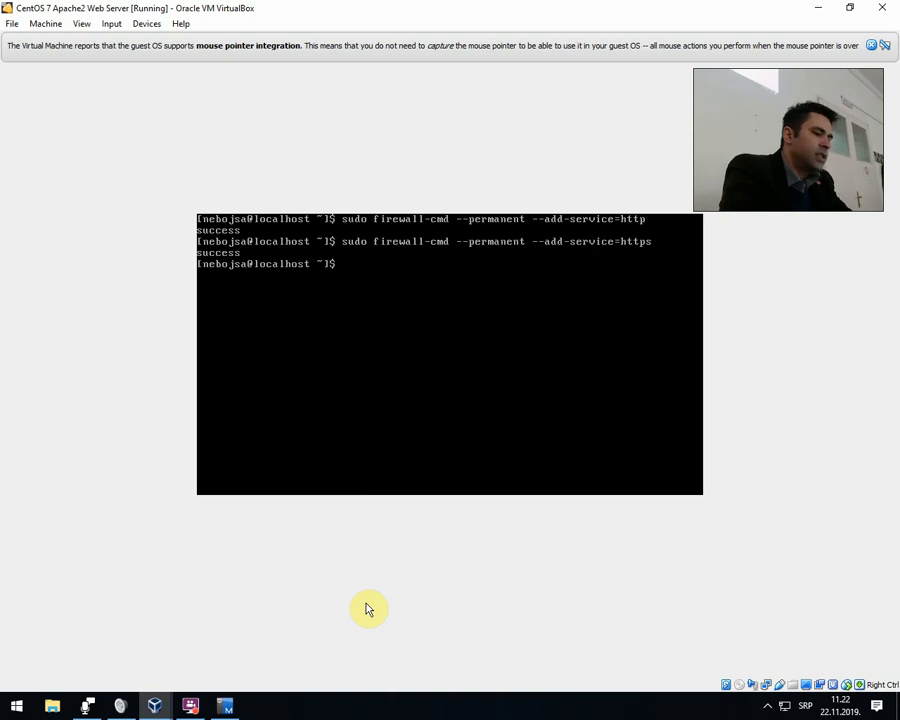
Permanently allow the smtp service through the firewall with sudo firewall-cmd --permanent --add-service=smtp.
key("Up")
key("BackSpace")
key("BackSpace")
key("BackSpace")
key("BackSpace")
key("BackSpace")
type("smtp")
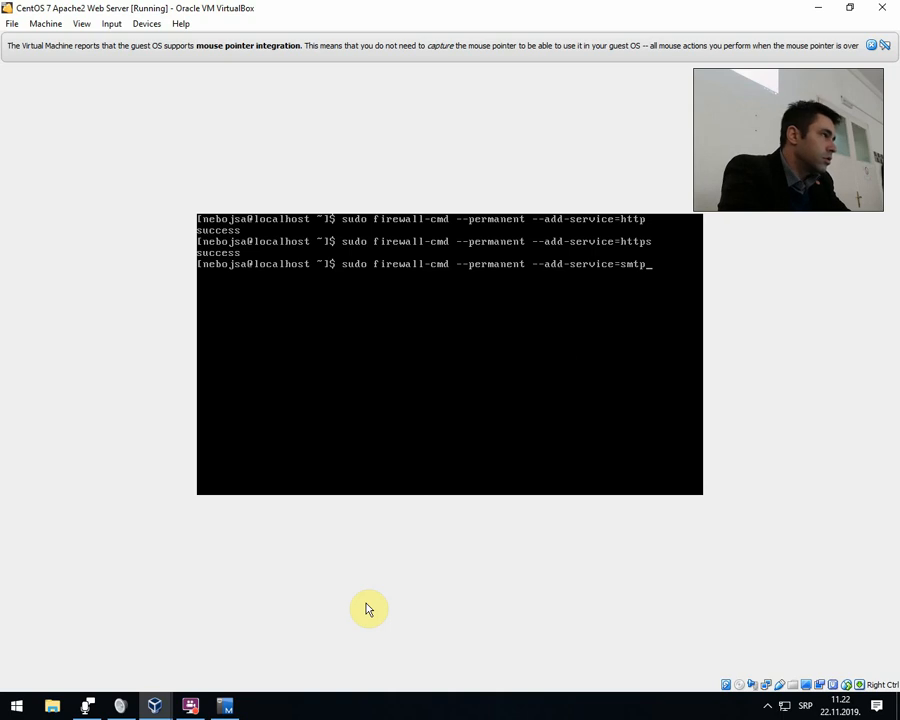
key("Return")
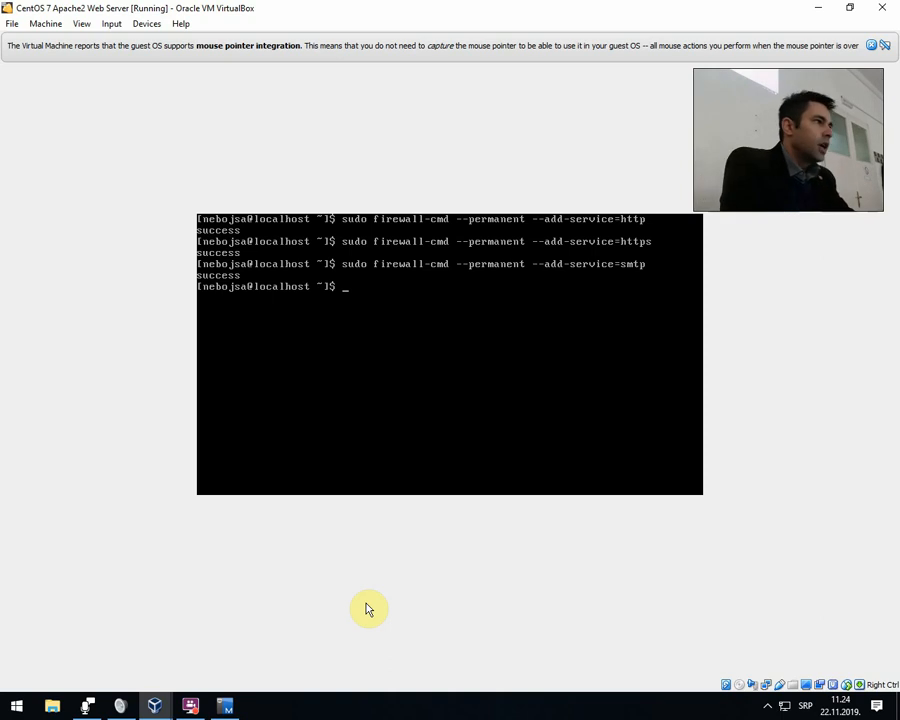
Clear the terminal and list all permanent firewall settings with sudo firewall-cmd --permanent --list-all.
type("clear")
key("Return")
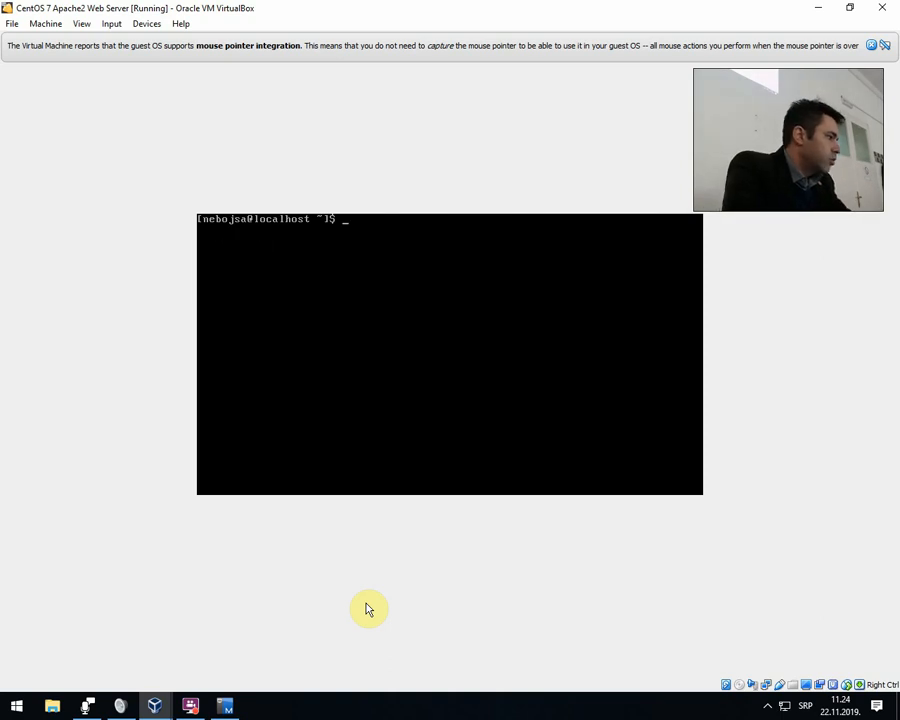
type("s")
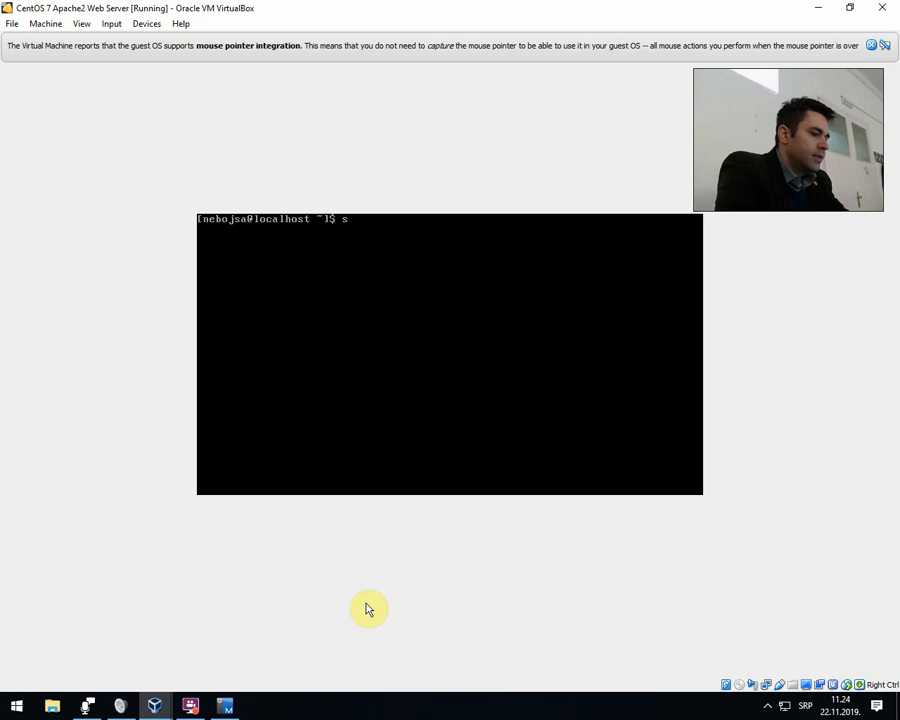
type("udo ")
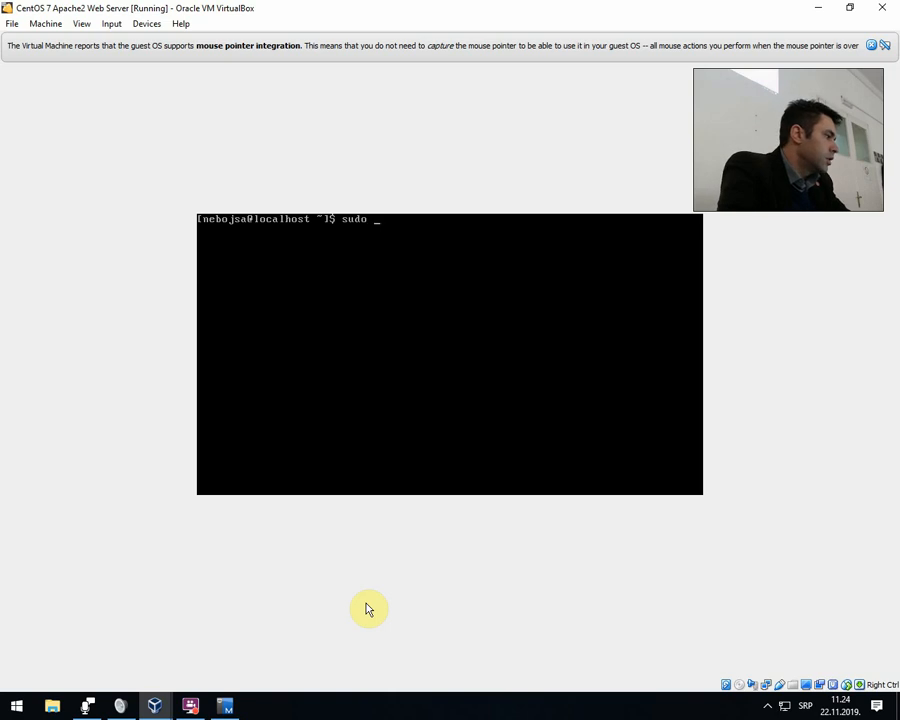
type("firewa")
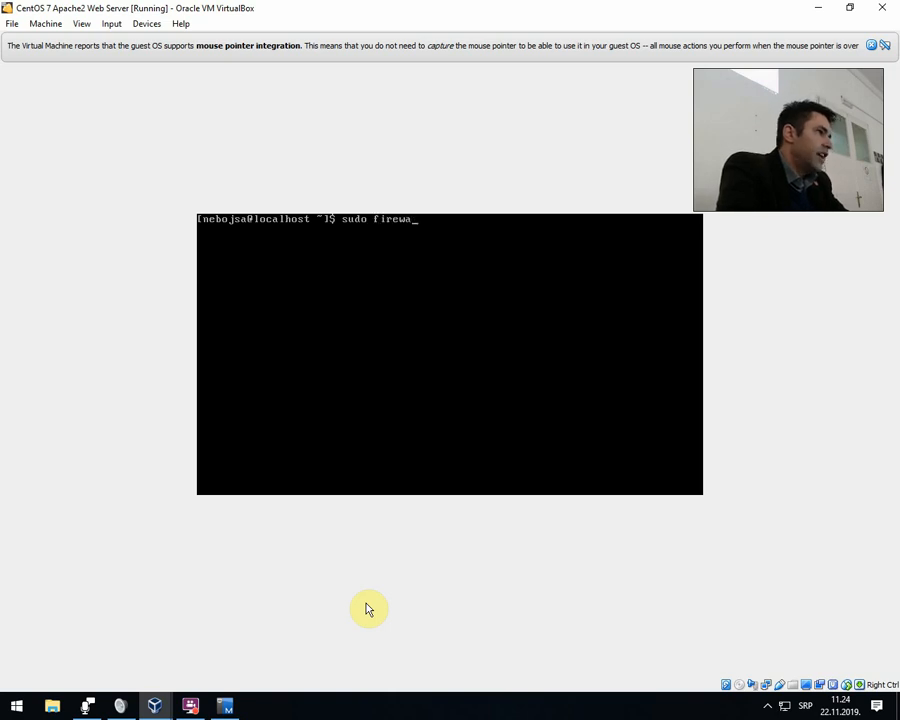
type("ll-cmd")
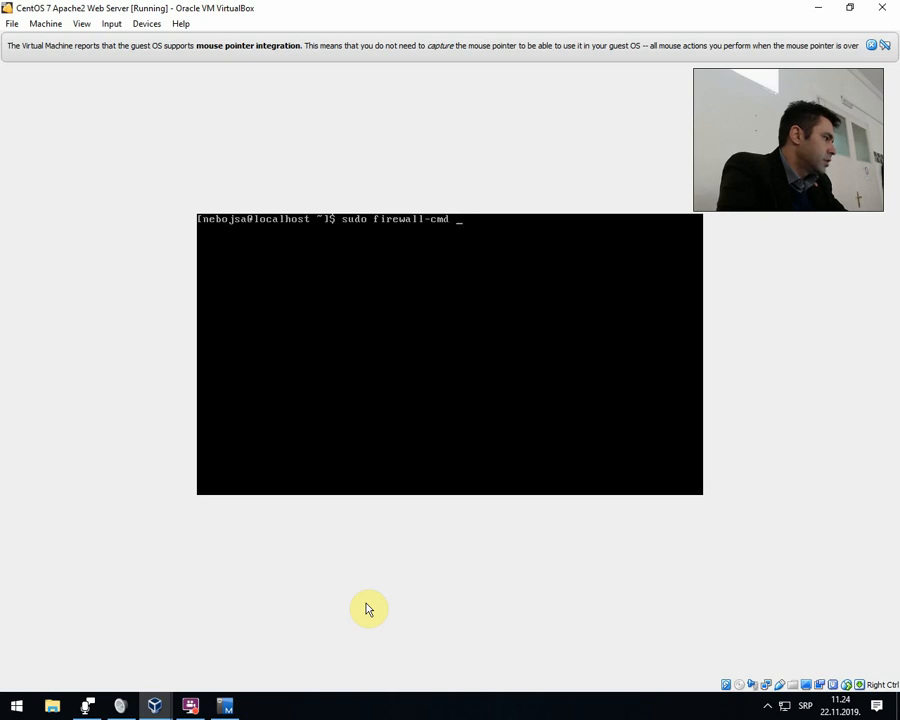
type(" --permanent --")
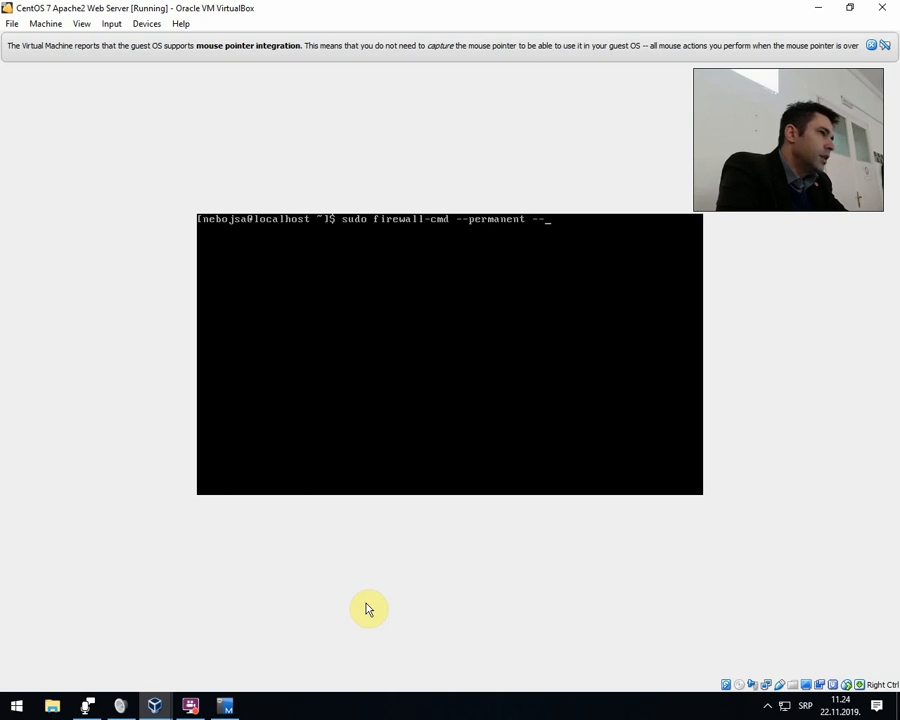
type("list")
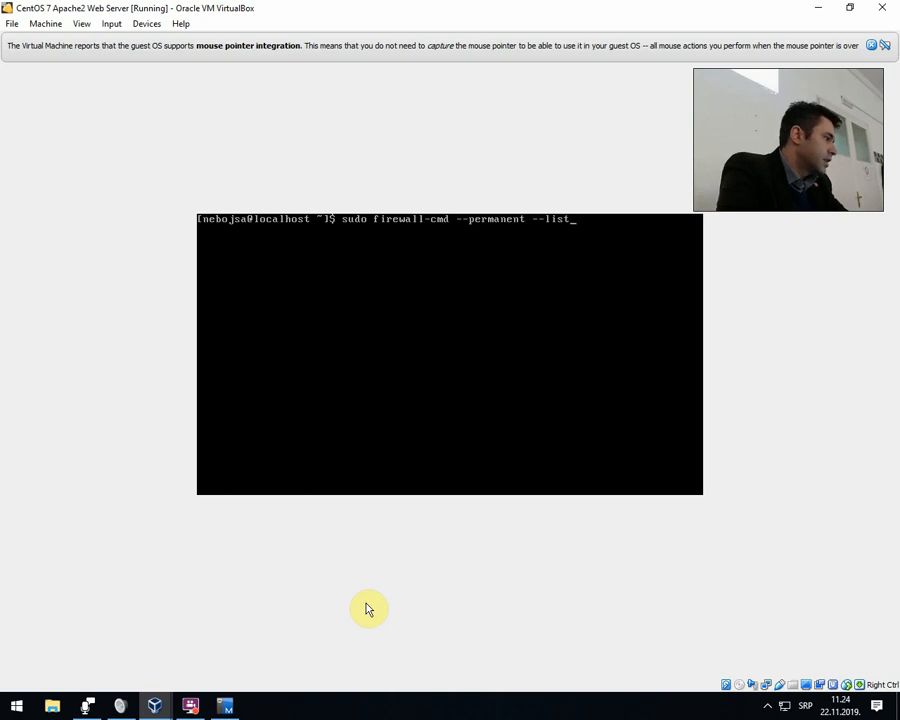
type("-all")
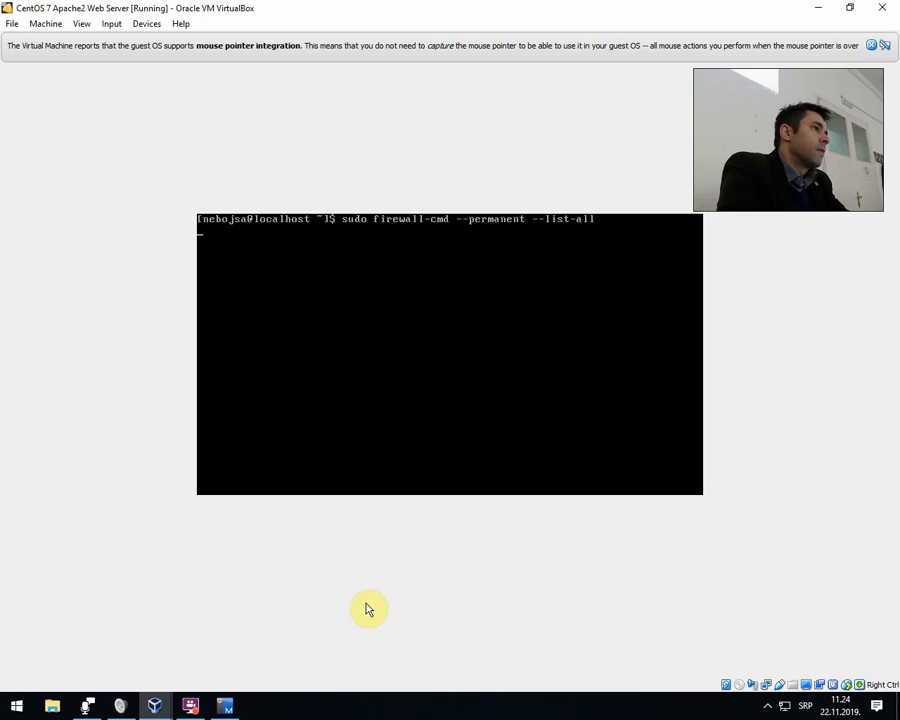
key("Return")
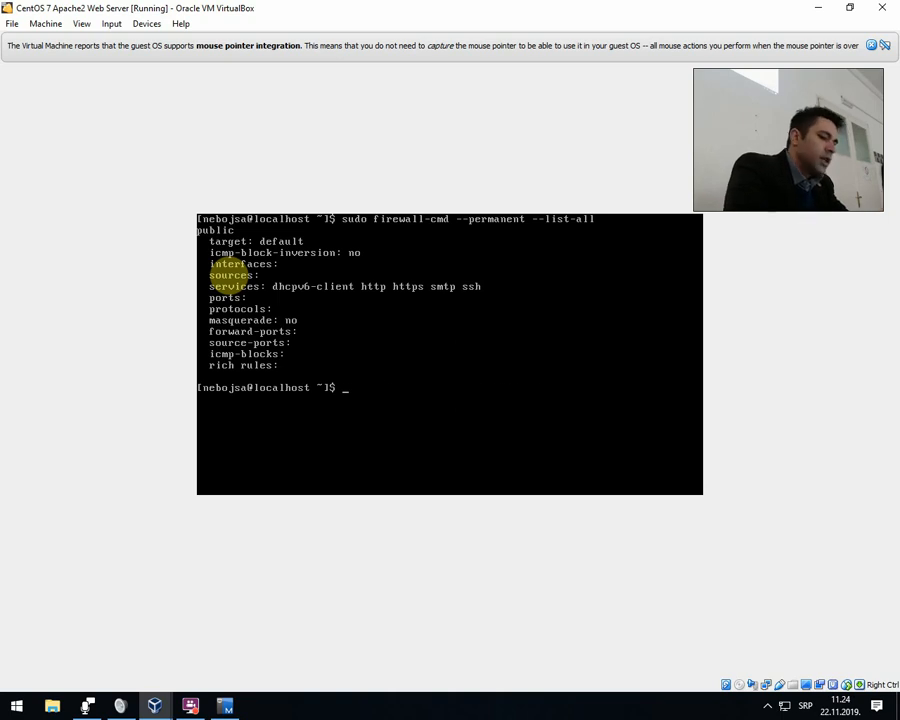
key("Up")
key("Up")
key("Up")
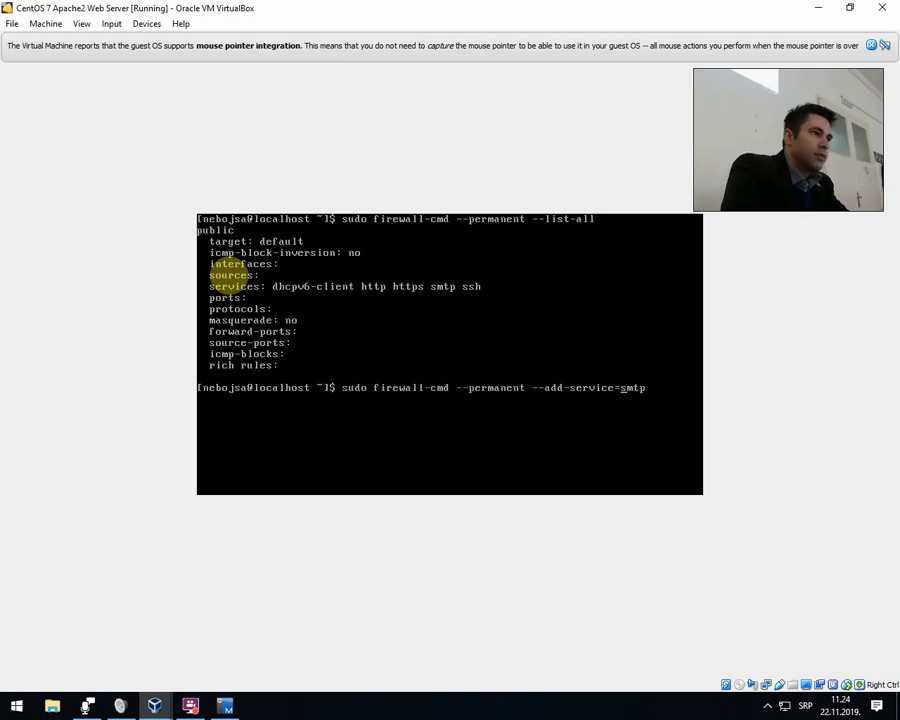
key("Left")
key("Left")
key("Left")
key("Left")
key("Left")
key("Left")
key("Left")
key("Left")
key("Left")
key("Left")
key("Left")
key("Left")
key("Left")
key("BackSpace")
key("BackSpace")
key("BackSpace")
type("remove")
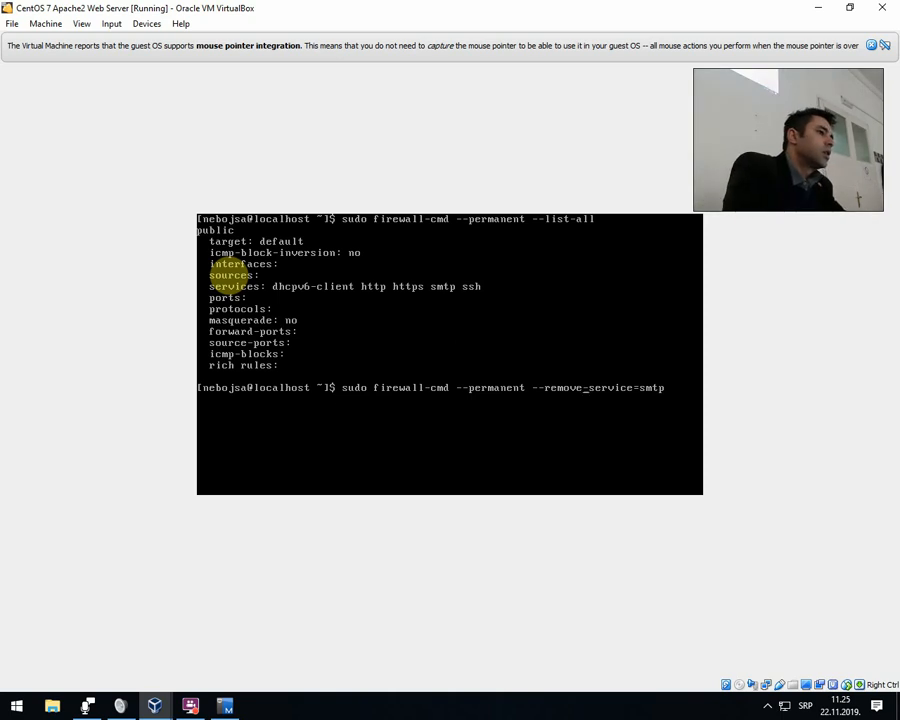
key("ctrl+c")
Clear the terminal and reload the firewall rules with sudo firewall-cmd --reload.
type("clea")
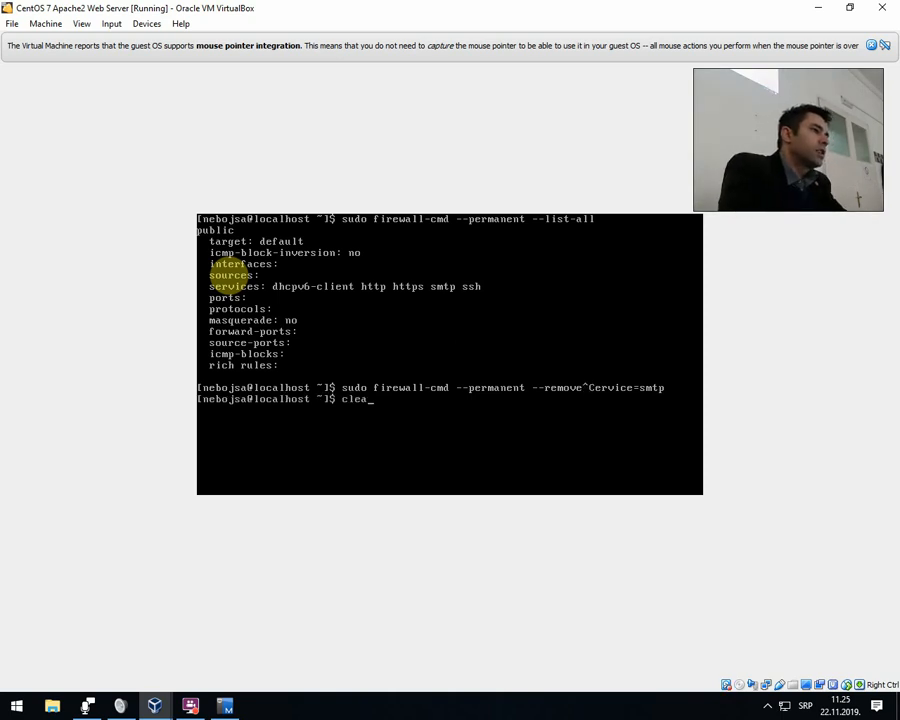
type("r")
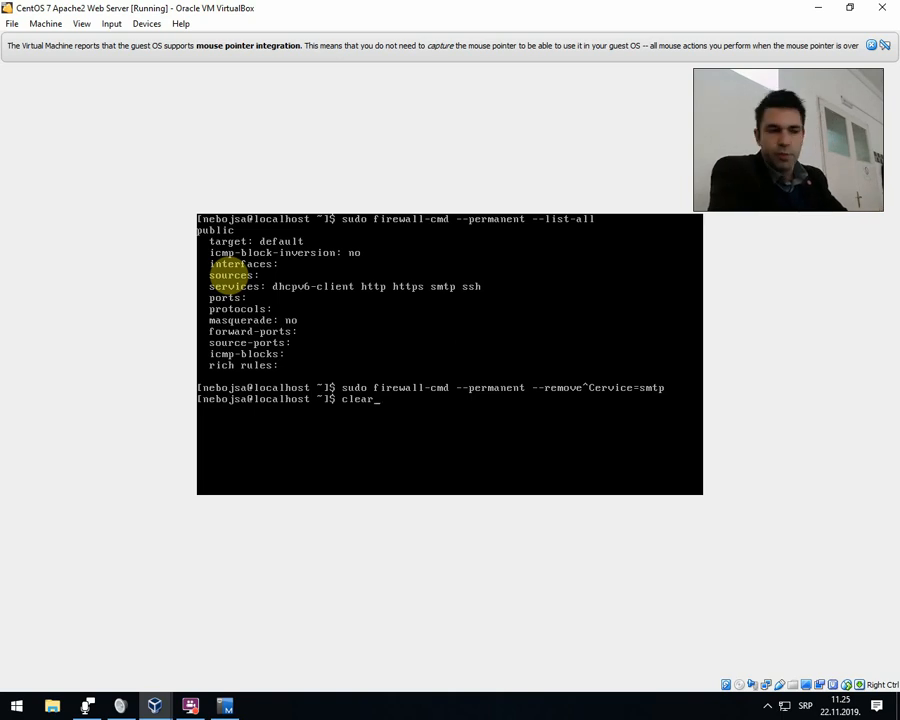
key("Return")
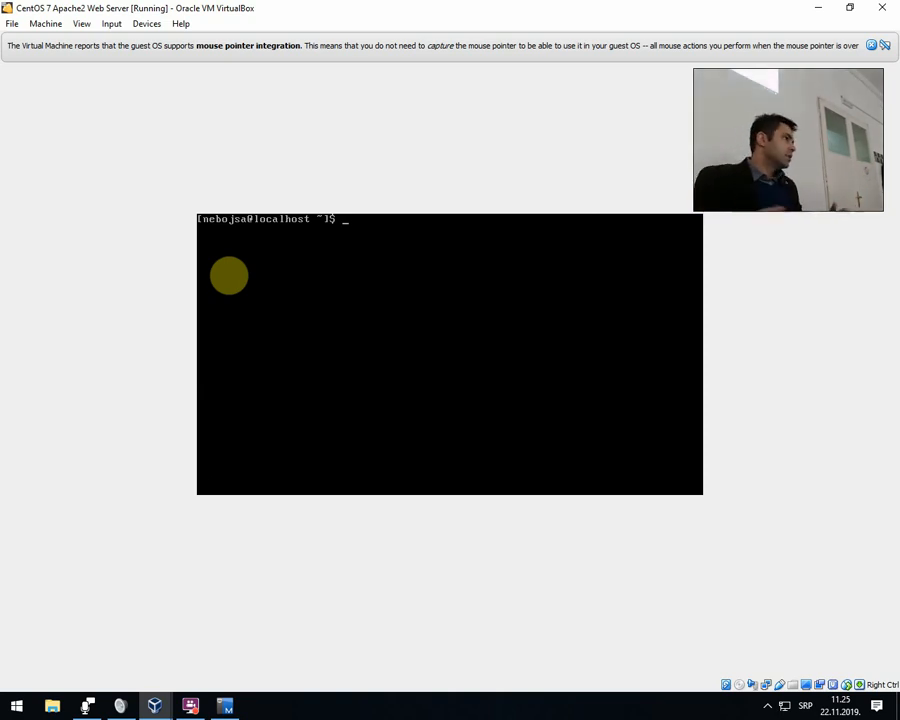
type("sudo firewall")
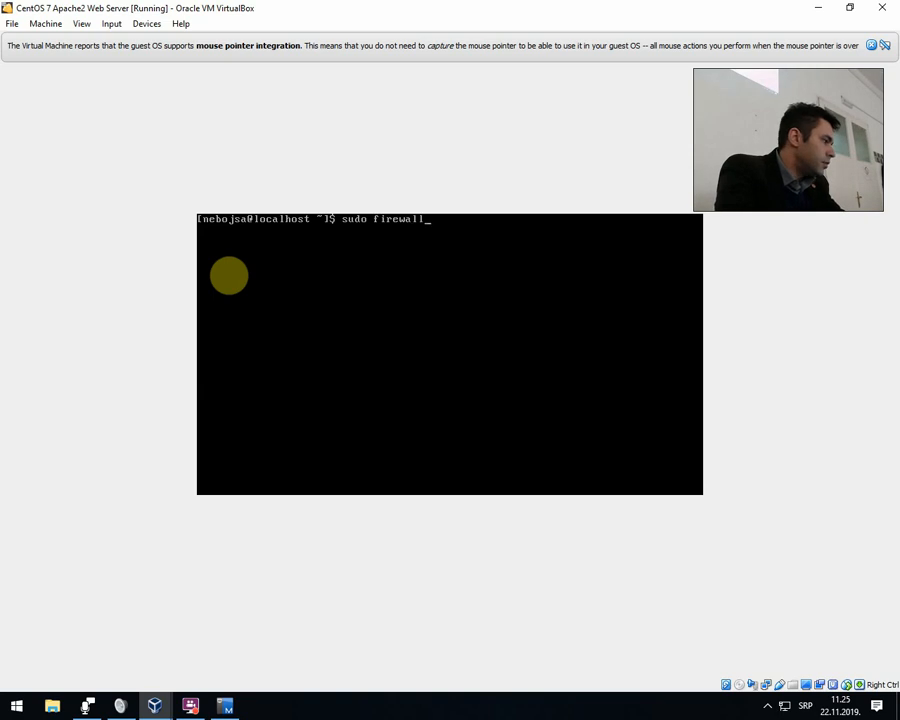
type("-")
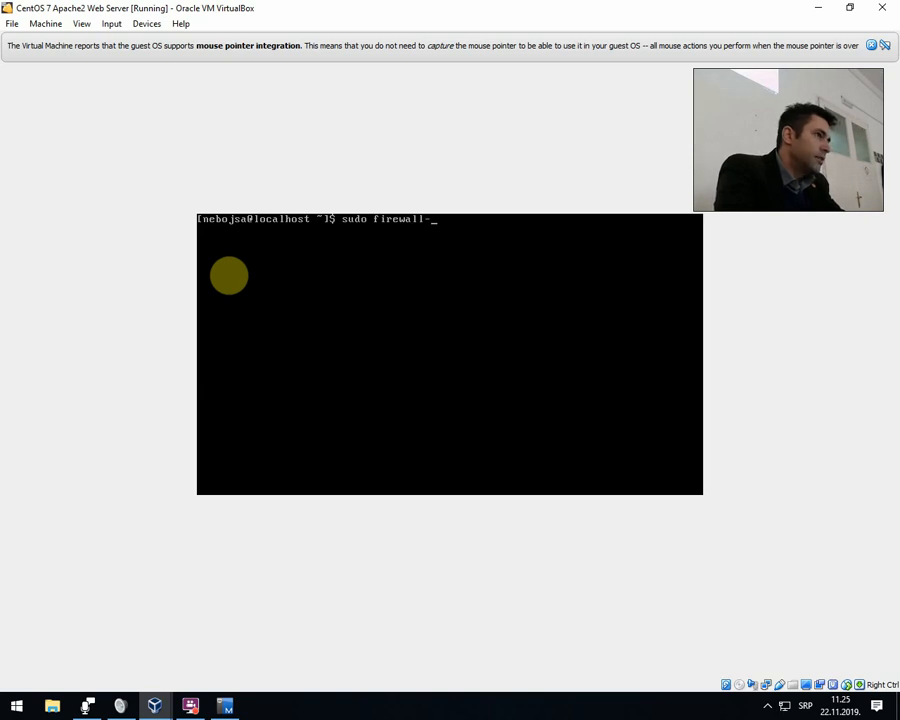
type("cmd --")
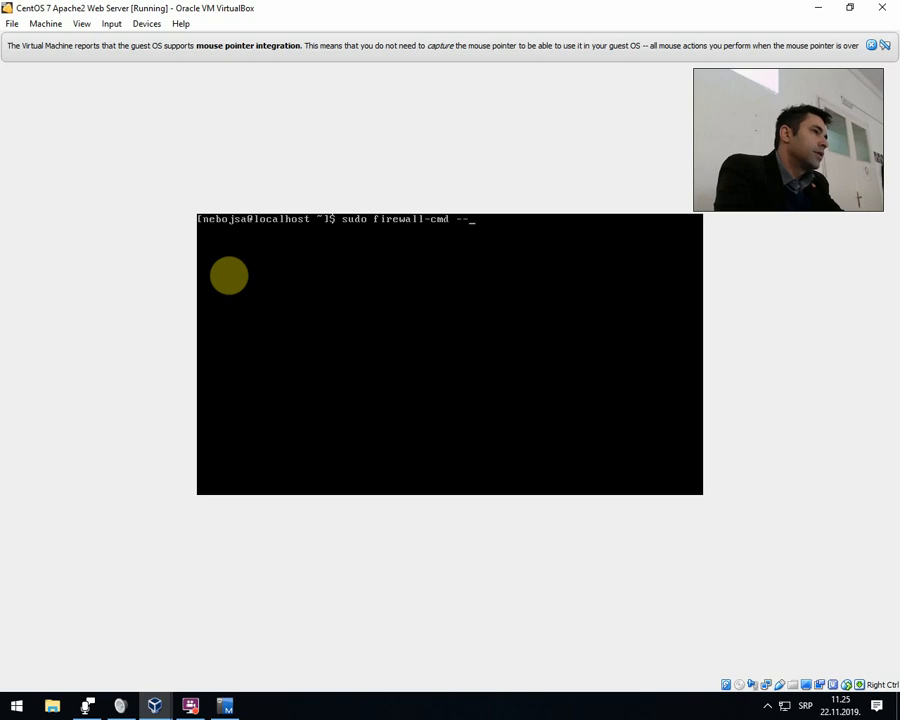
type("reload")
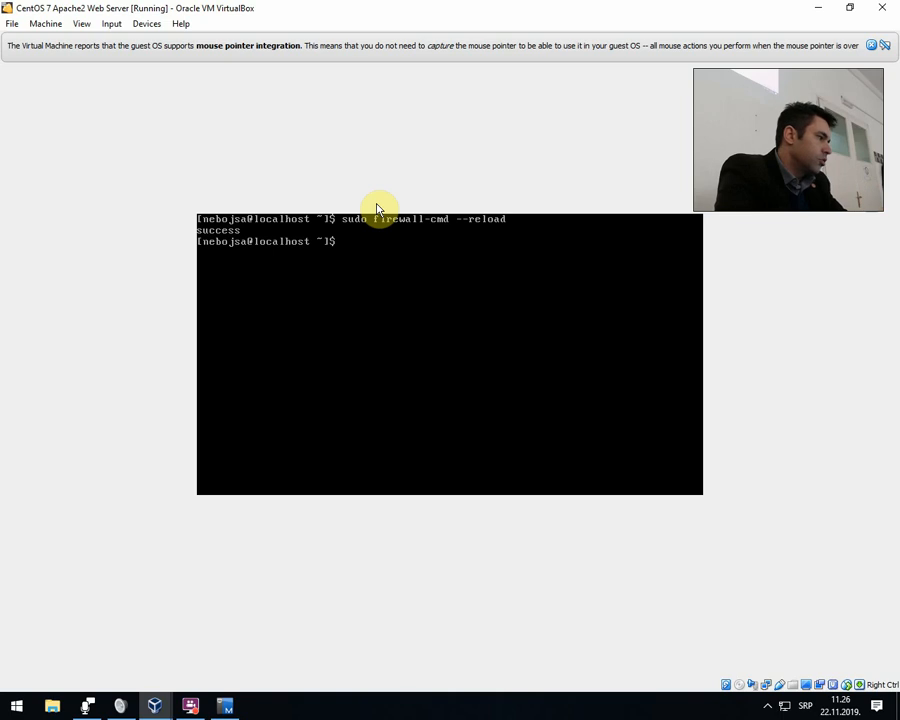
Enable the firewall service at system startup with sudo systemctl enable firewalld.
type("sudo ")
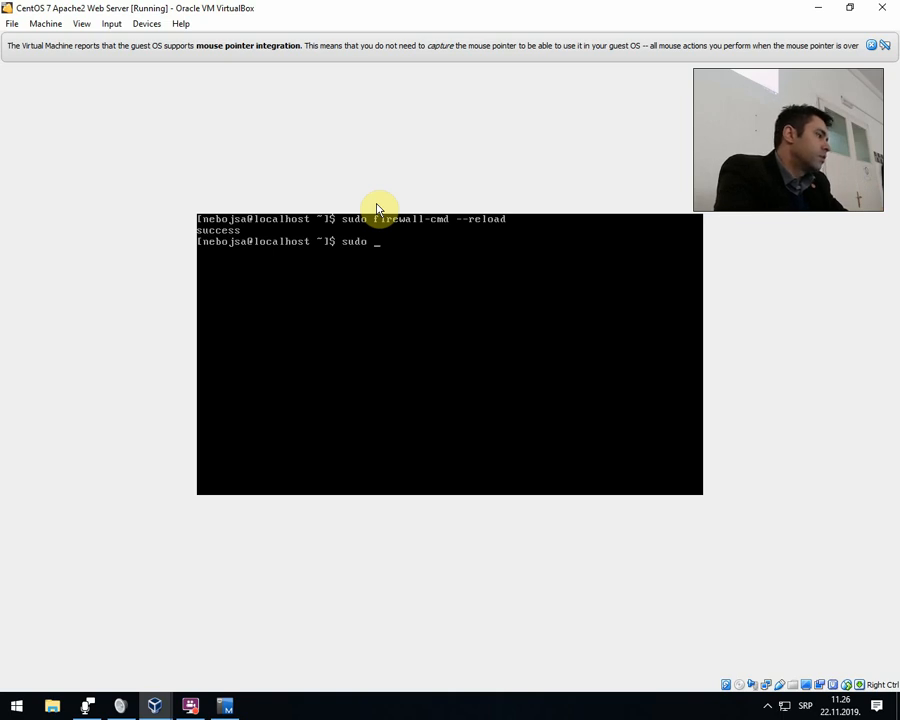
type("system")
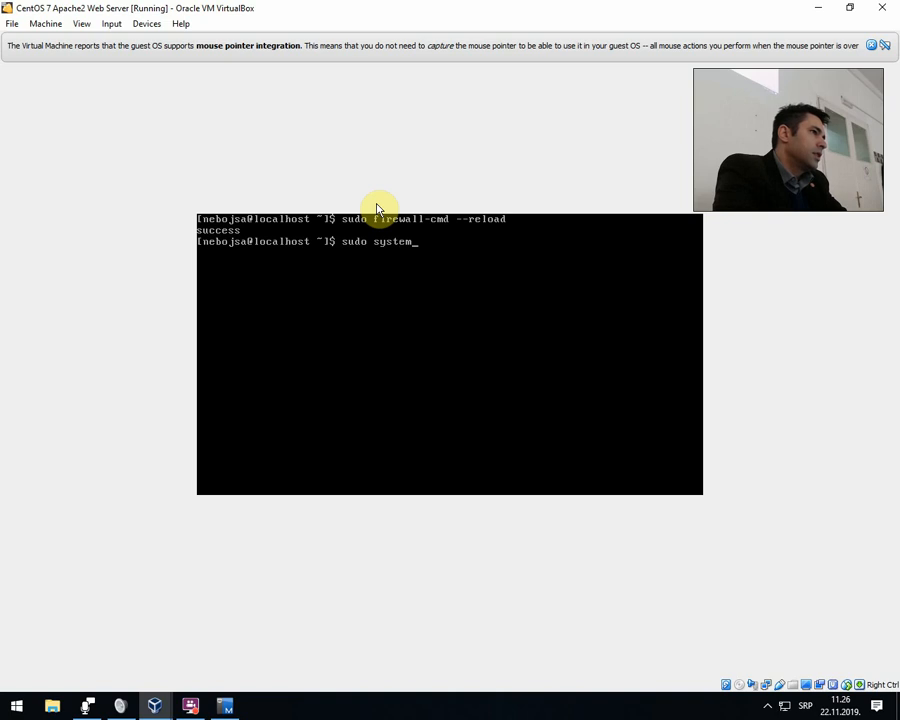
type("ctl")
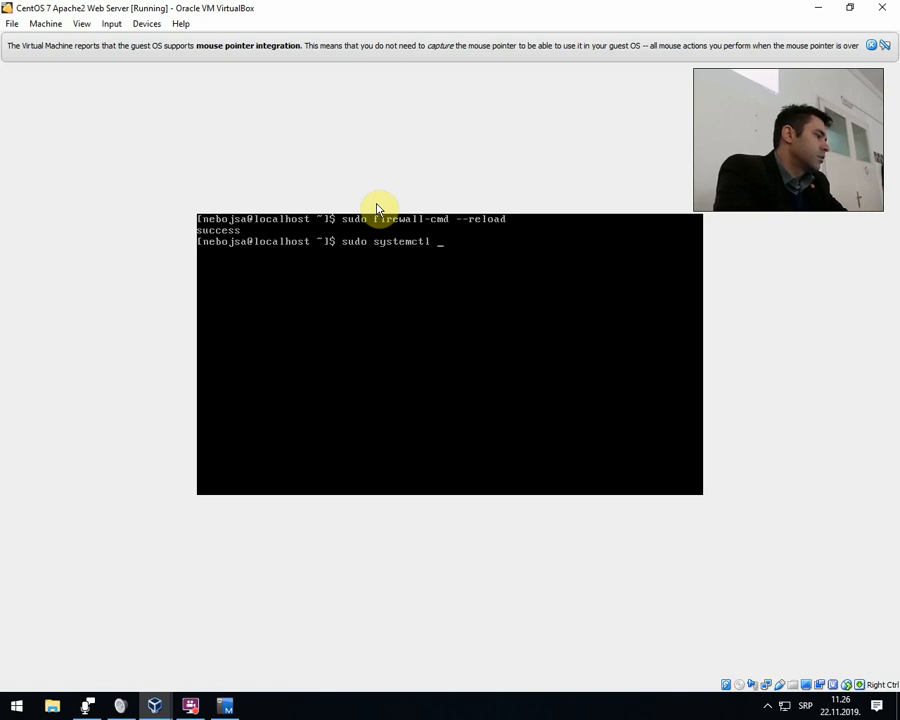
type(" enable")
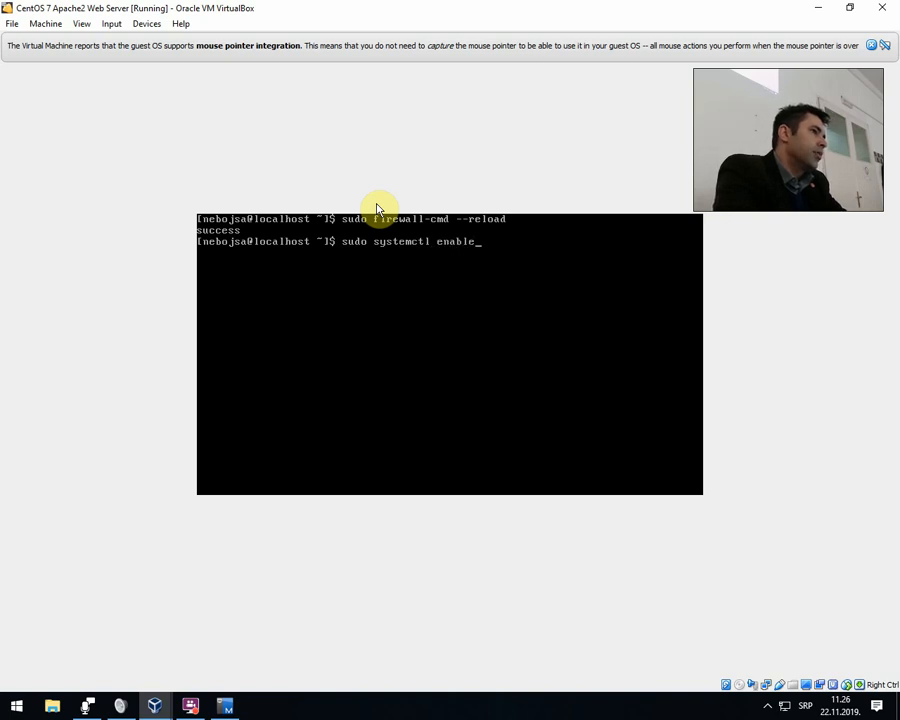
type(" firewalld")
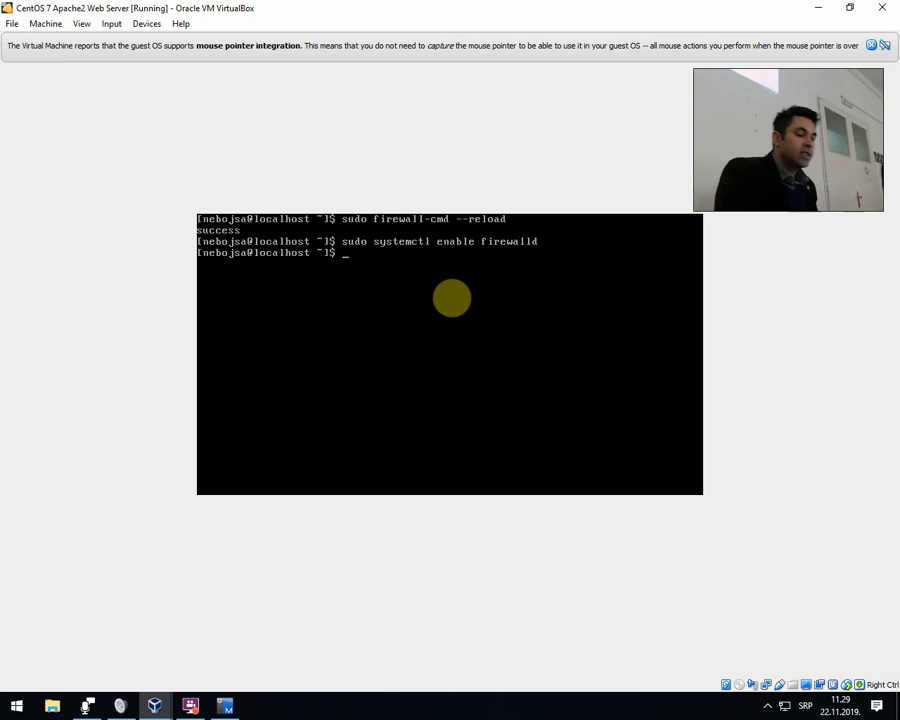
Try to display the virtual machine's network interface configuration with ifconfig.
type("ifconfig")
key("Return")
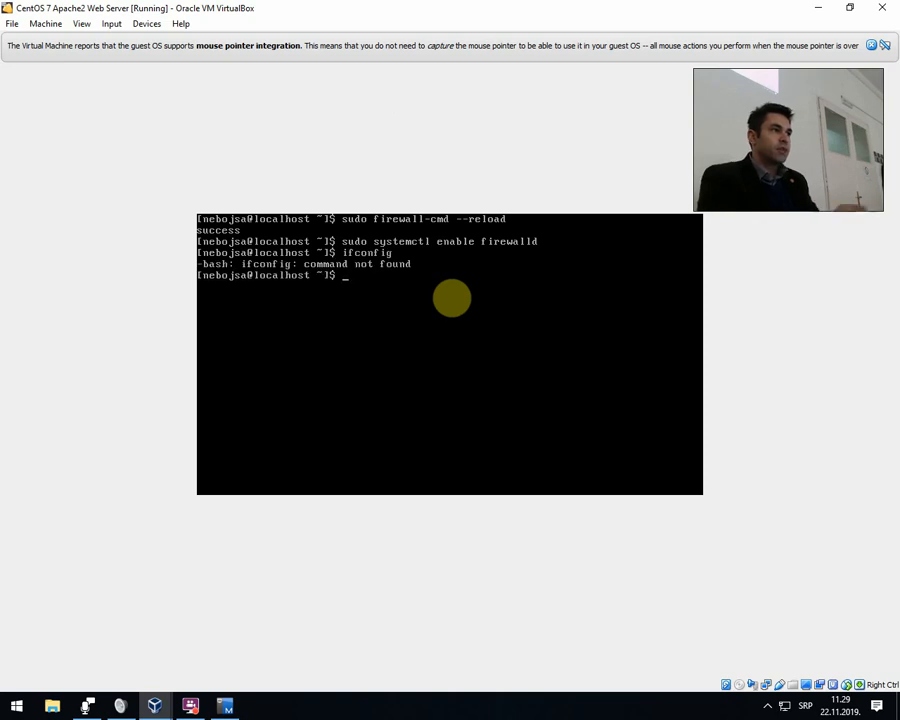
type("if")
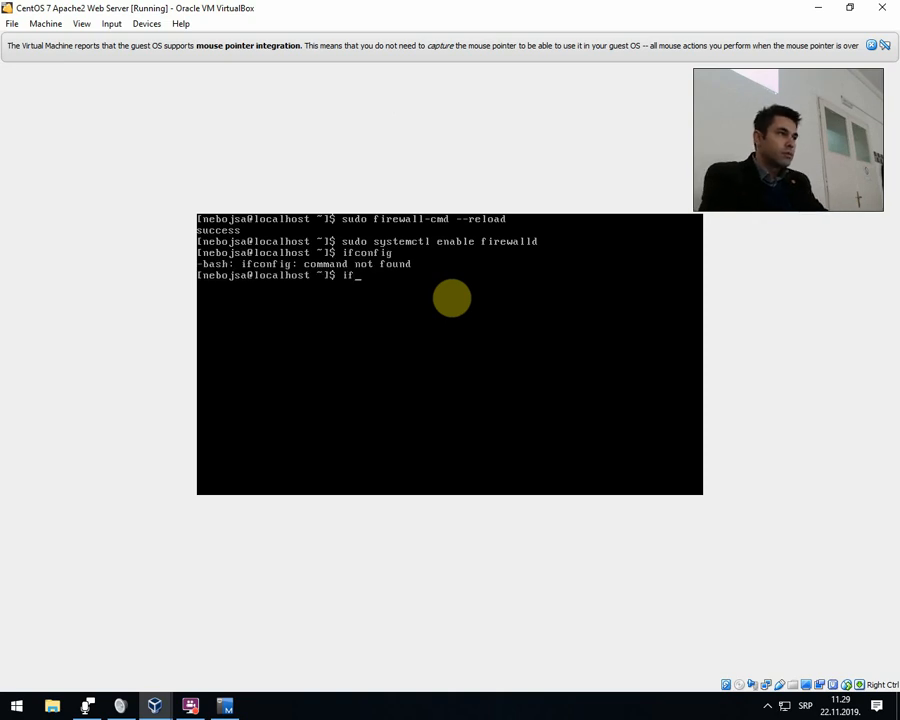
key("BackSpace")
key("BackSpace")
Try to install the ifconfig package with sudo yum install ifconfig.
type("sudo")
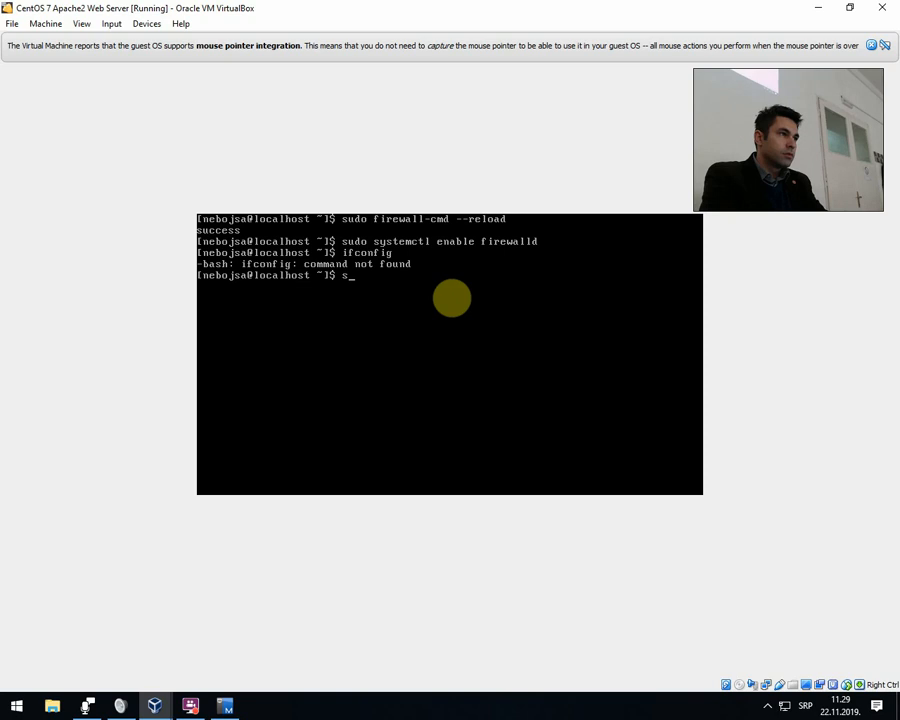
type(" yum install ")
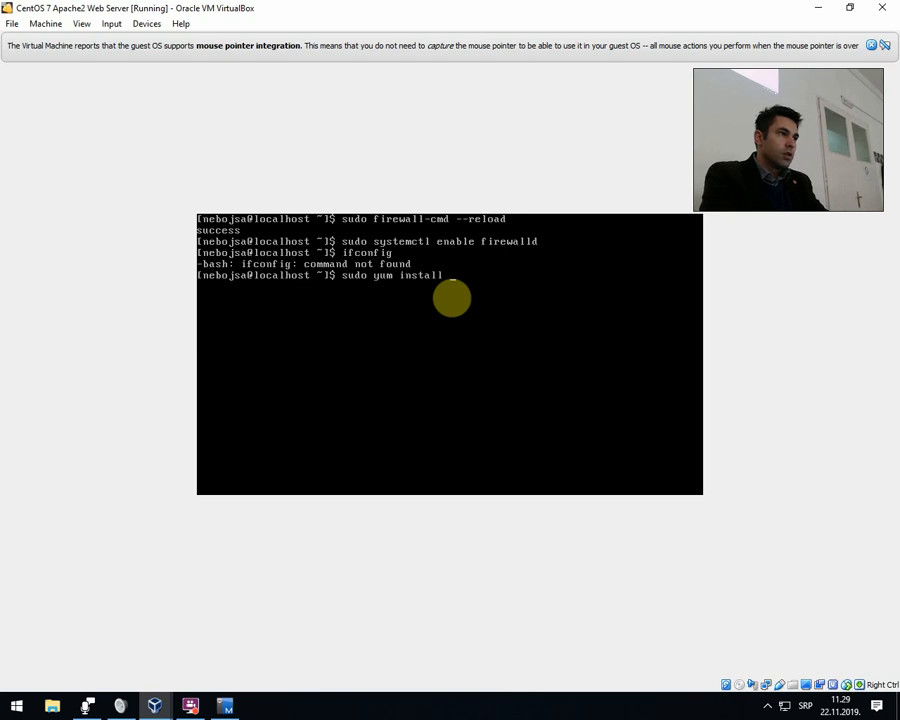
type("ifconfig")
key("Return")
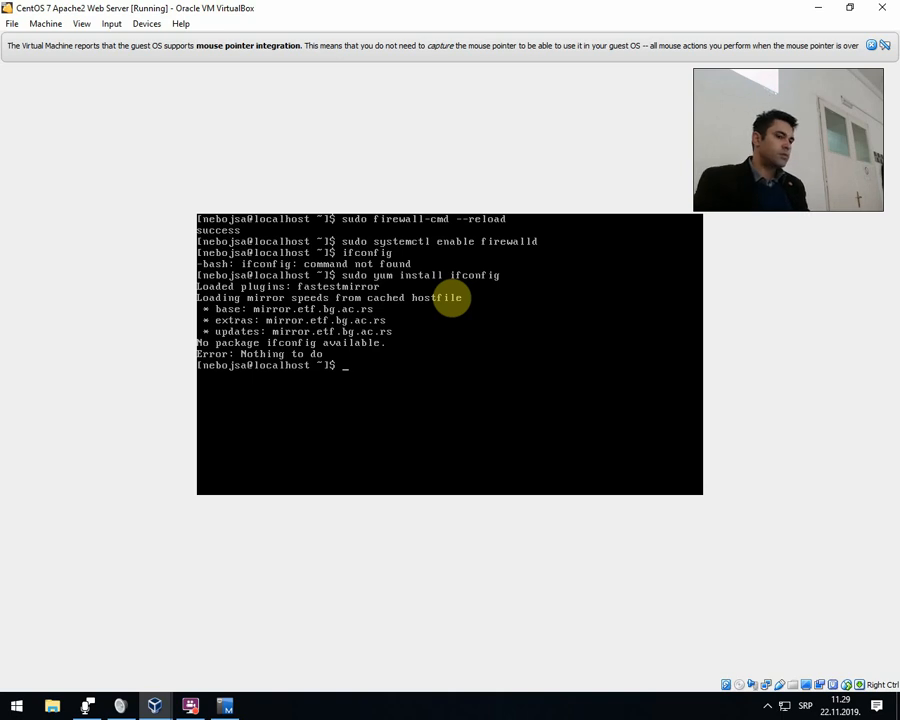
key("Up")
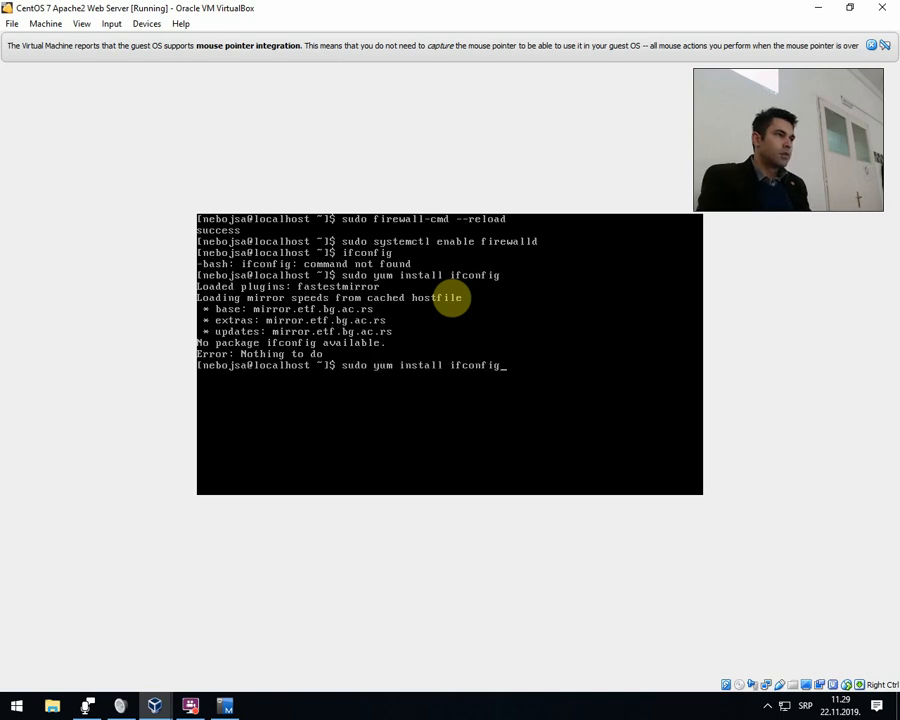
key("BackSpace")
key("BackSpace")
key("BackSpace")
key("BackSpace")
key("BackSpace")
key("BackSpace")
key("BackSpace")
key("BackSpace")
key("BackSpace")
key("BackSpace")
key("BackSpace")
key("BackSpace")
key("BackSpace")
key("BackSpace")
key("BackSpace")
key("BackSpace")
key("BackSpace")
key("BackSpace")
key("BackSpace")
key("BackSpace")
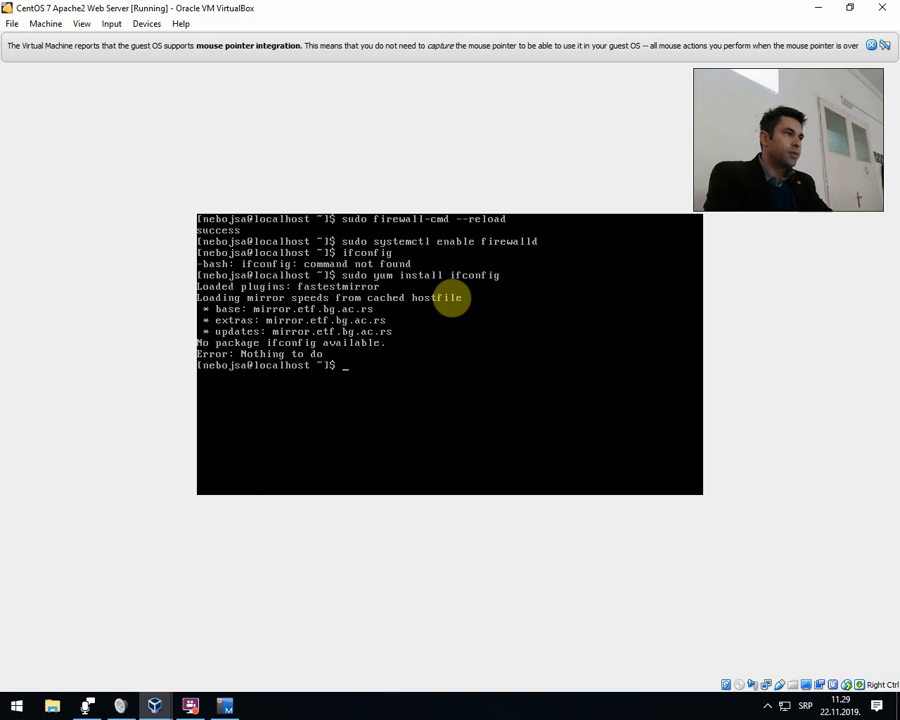
type("p")
key("BackSpace")
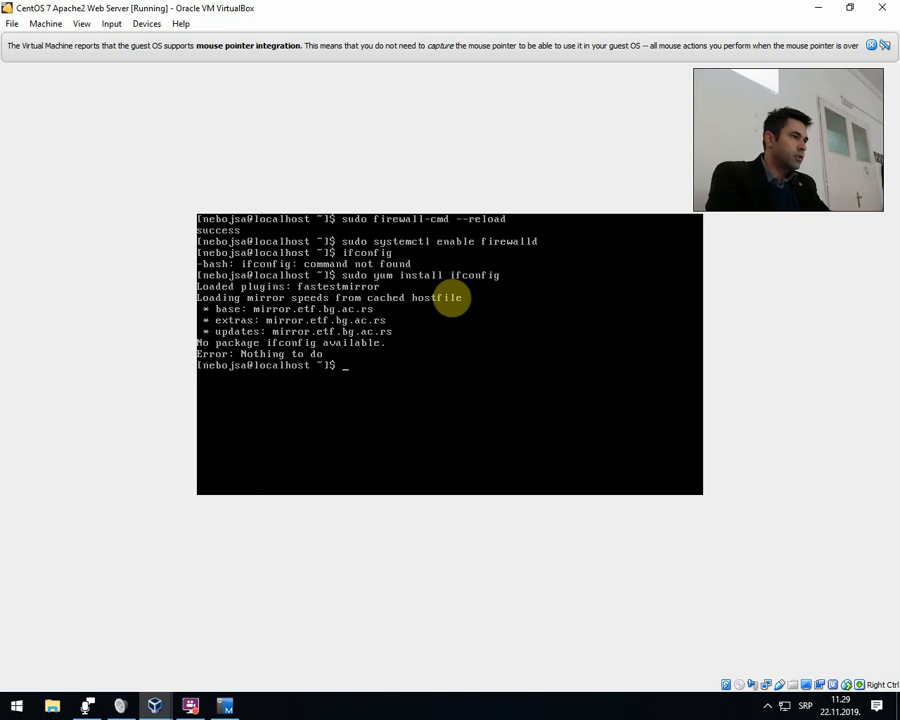
type("ping w")
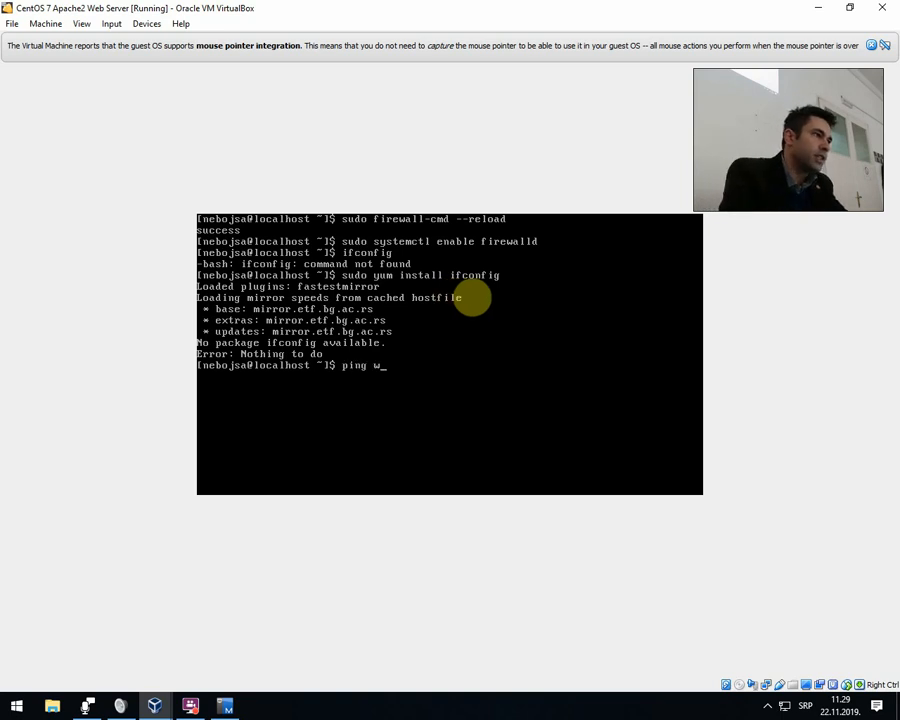
type("ww.google.com")
key("Return")
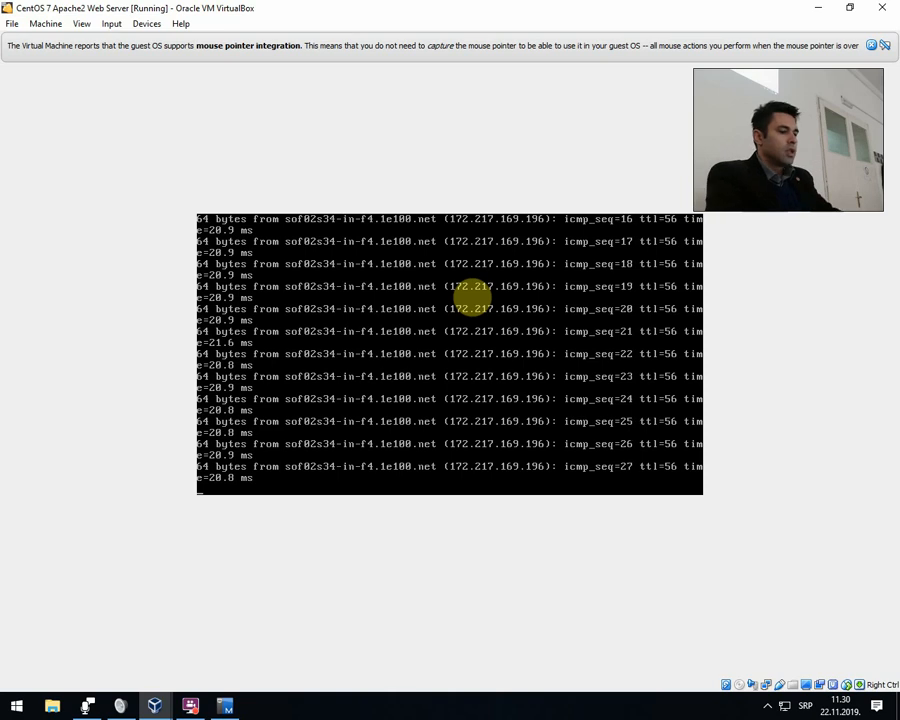
key("ctrl+c")
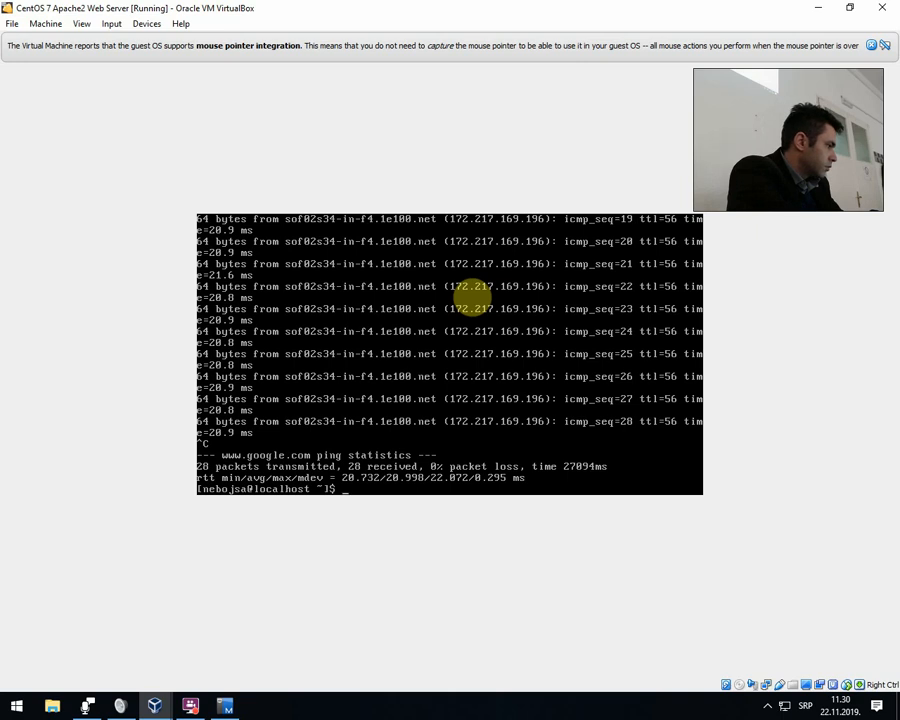
Clear the terminal and display the network interfaces' addresses with ip address show.
type("c")
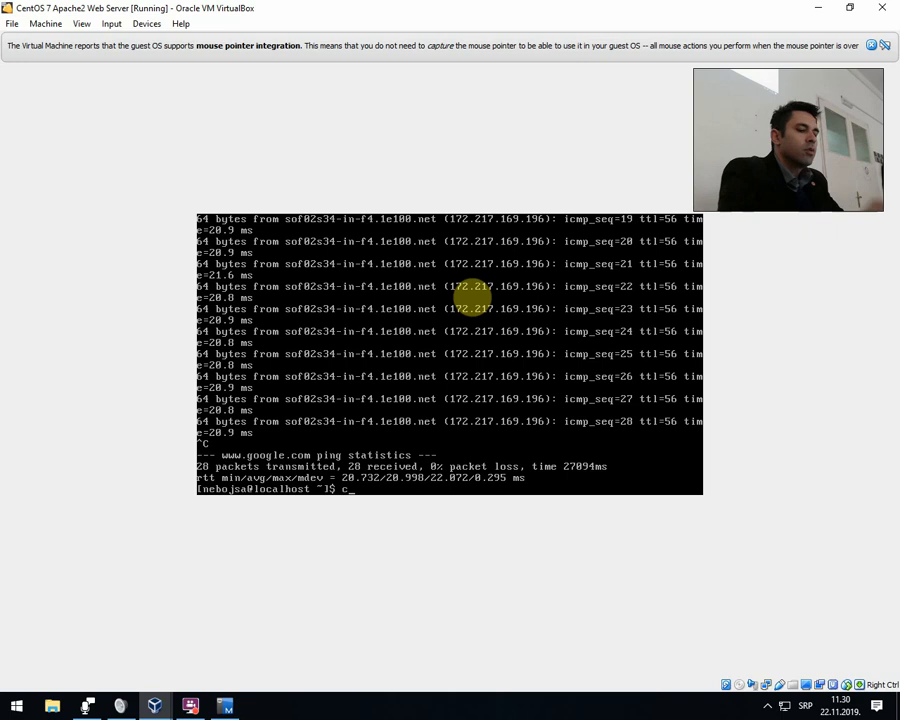
type("lear")
key("Return")
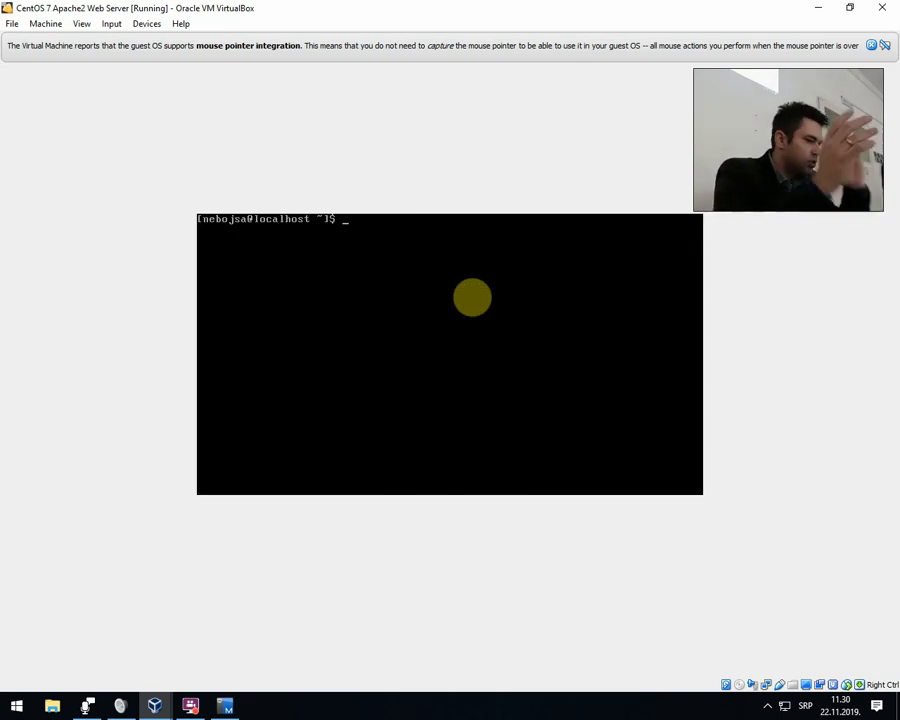
type("ip a")
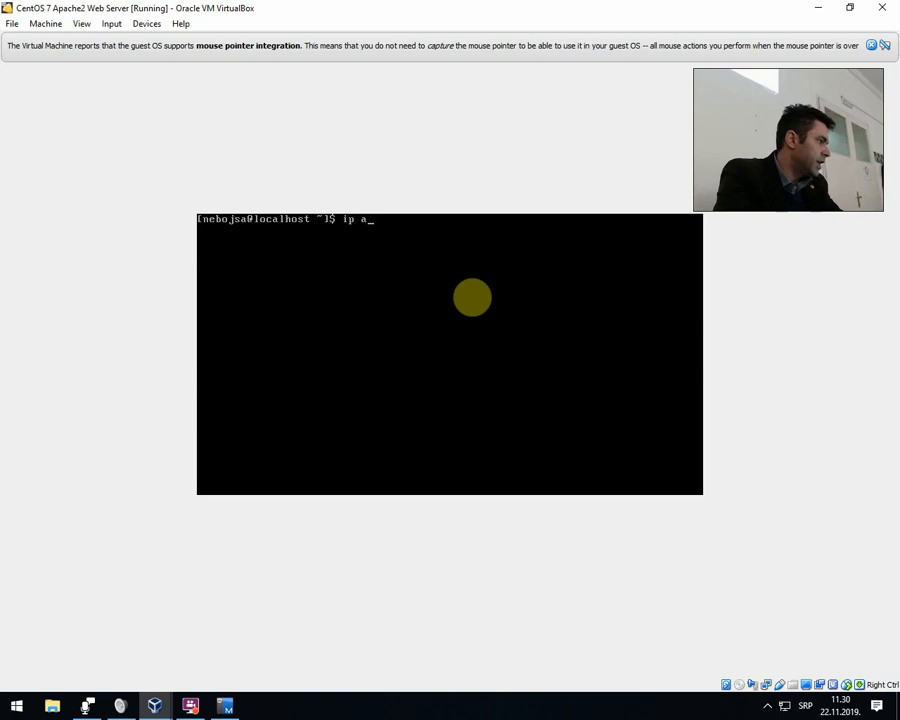
type("ddress show")
key("Return")
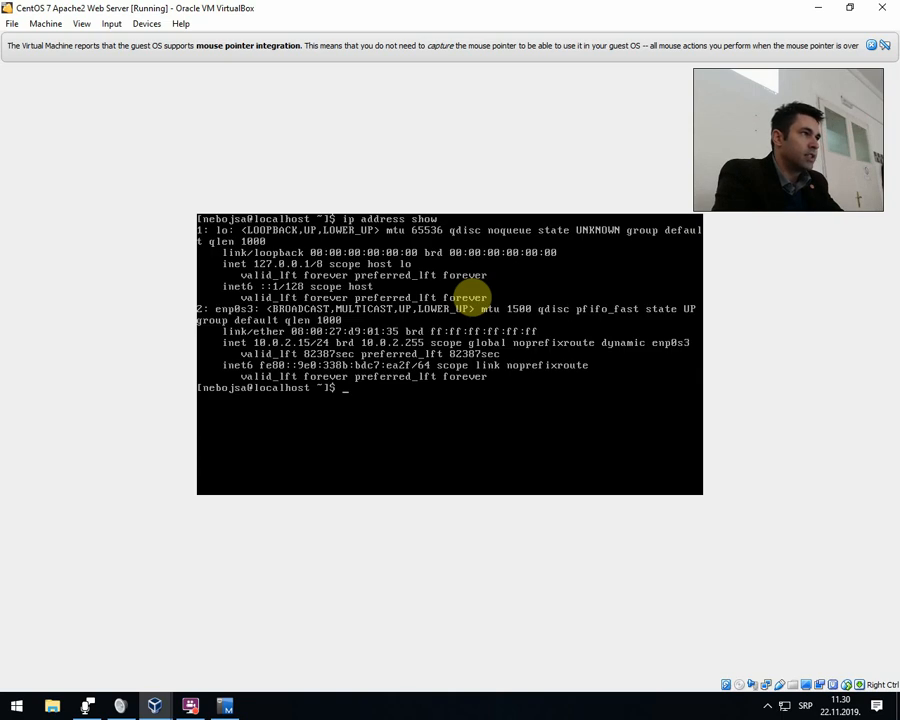
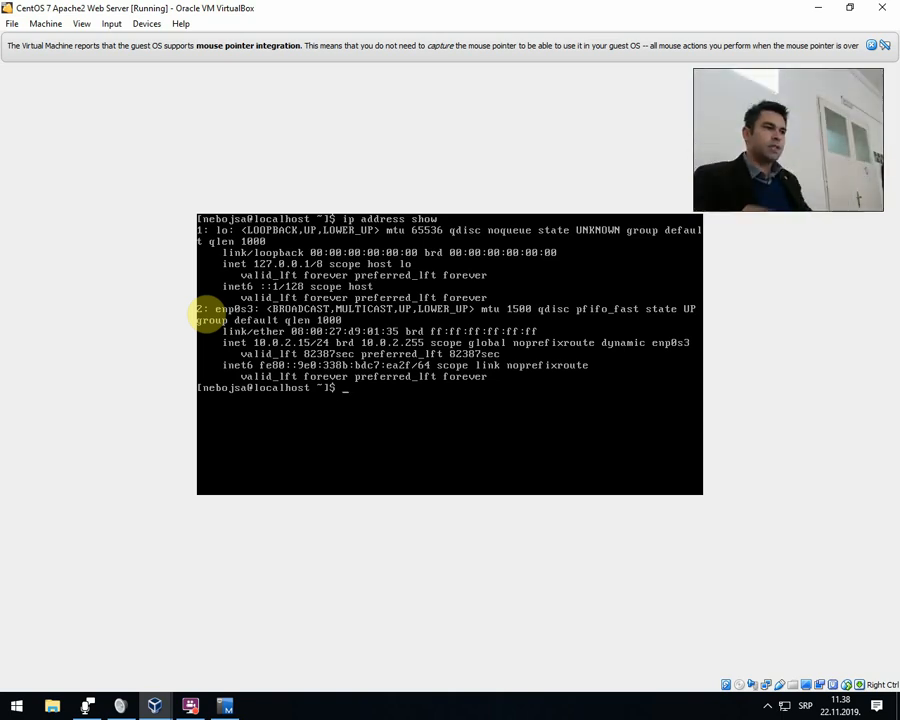
Switch to Oracle VM VirtualBox Manager and open the settings of the CentOS 7 Apache2 Web Server machine.
mouse_move(157, 707)
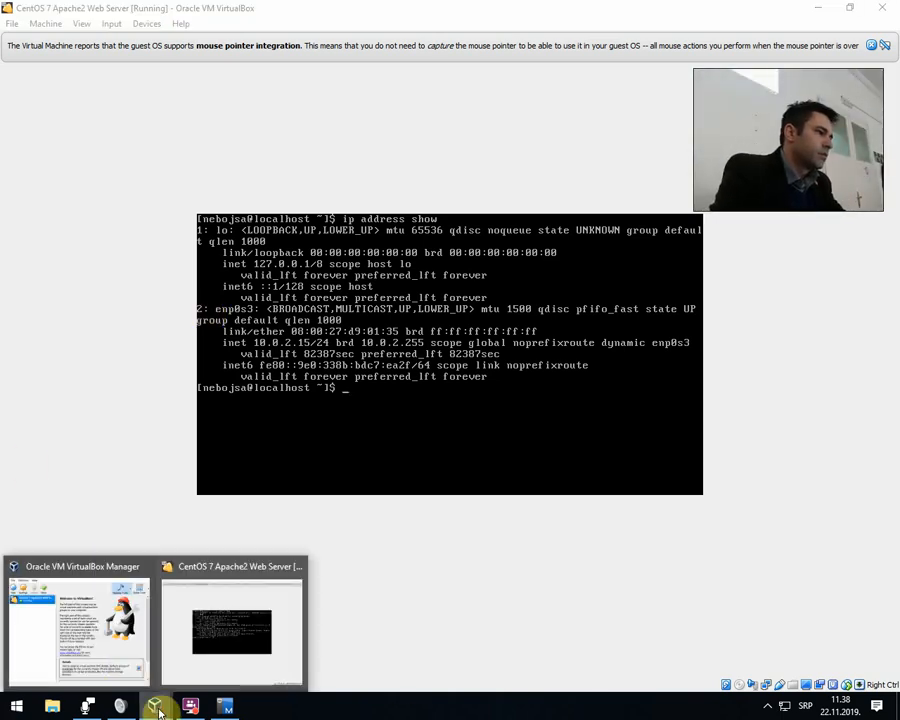
left_click(124, 661)
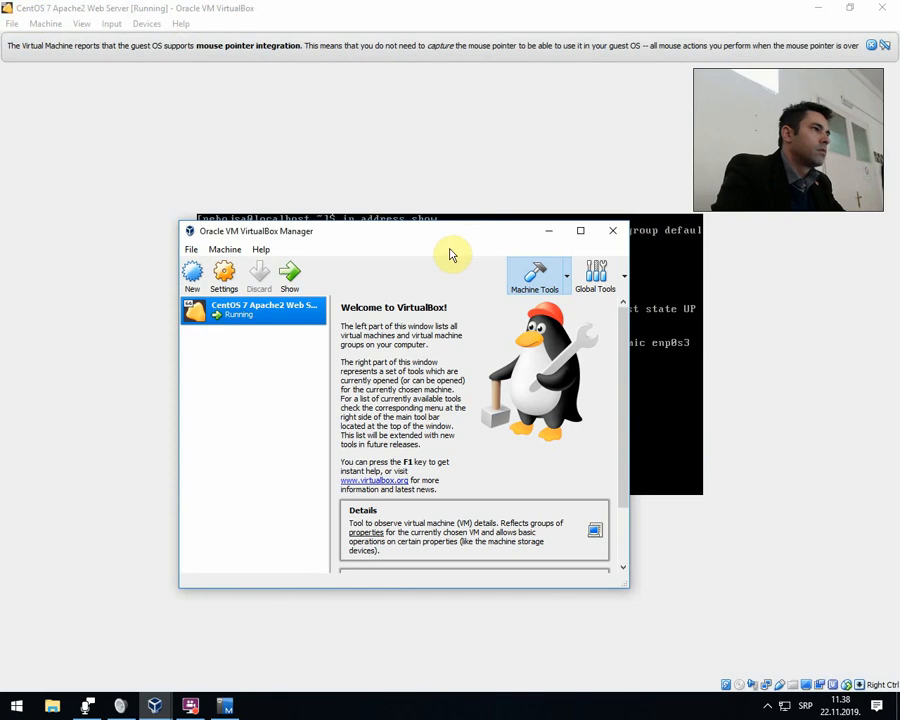
left_click_drag(472, 236, 566, 176)
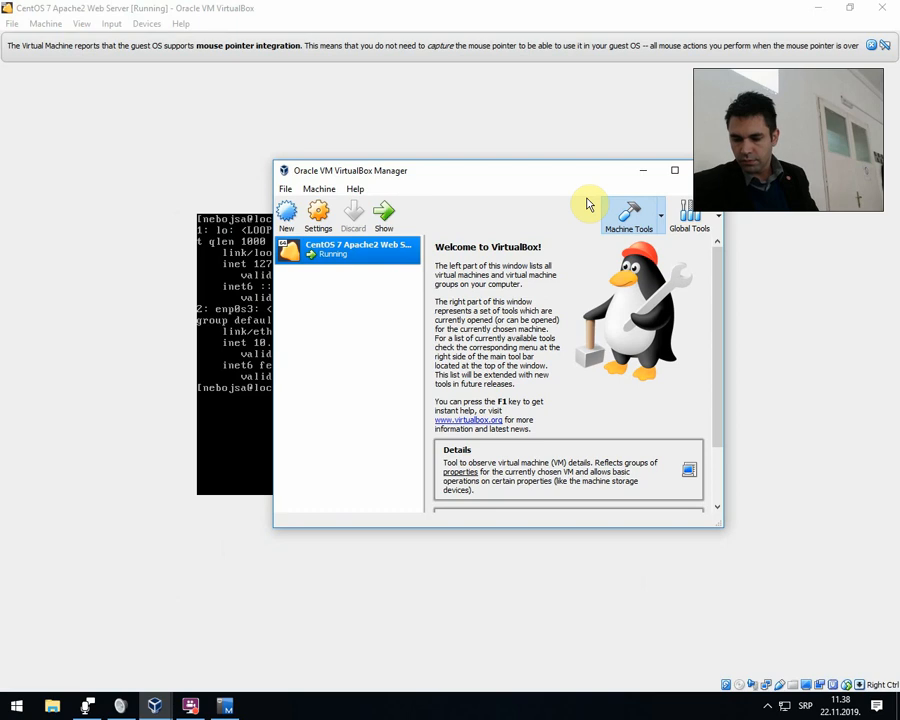
left_click(614, 207)
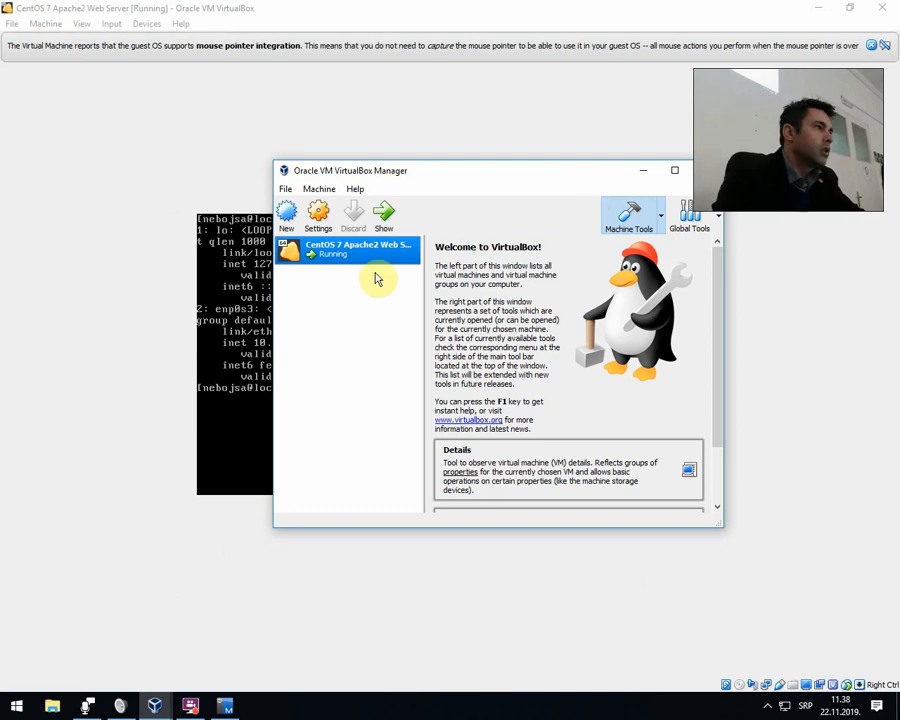
right_click(351, 258)
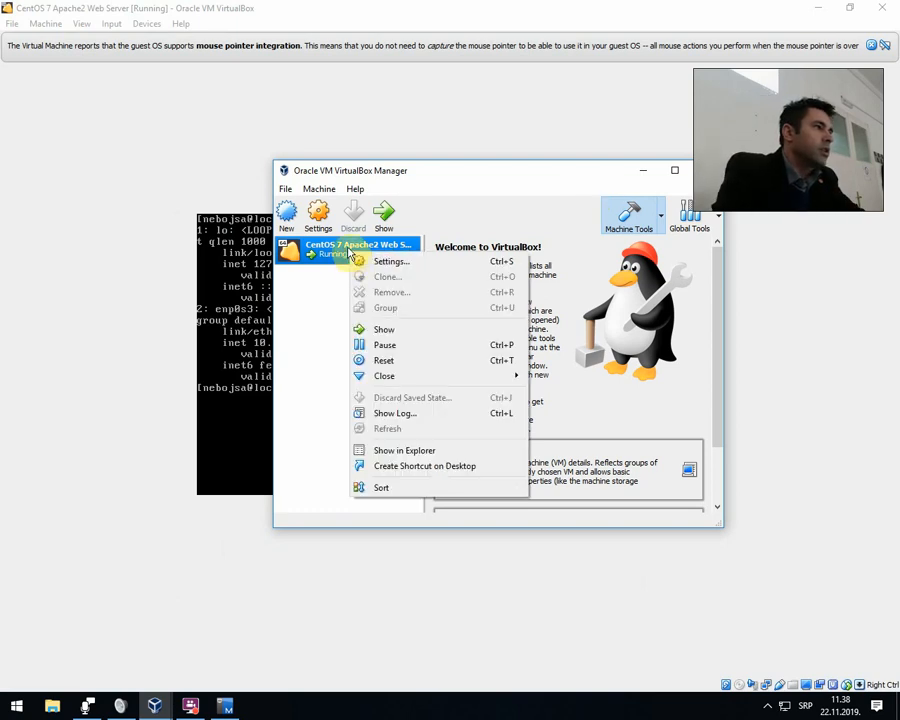
left_click(399, 263)
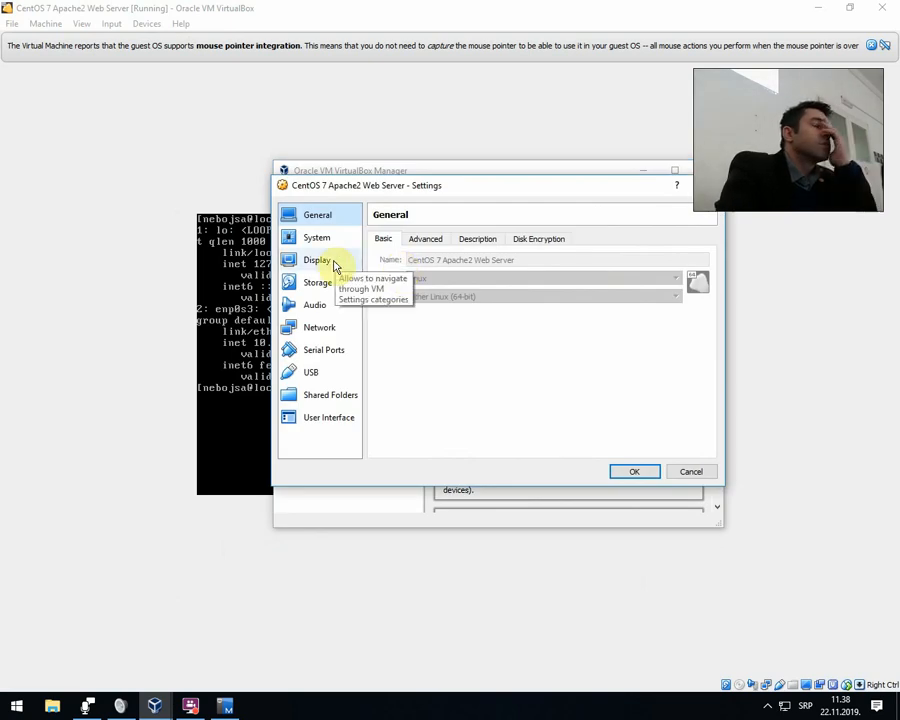
Open the port forwarding rules in the advanced network options of the NAT-attached Adapter 1.
left_click(322, 329)
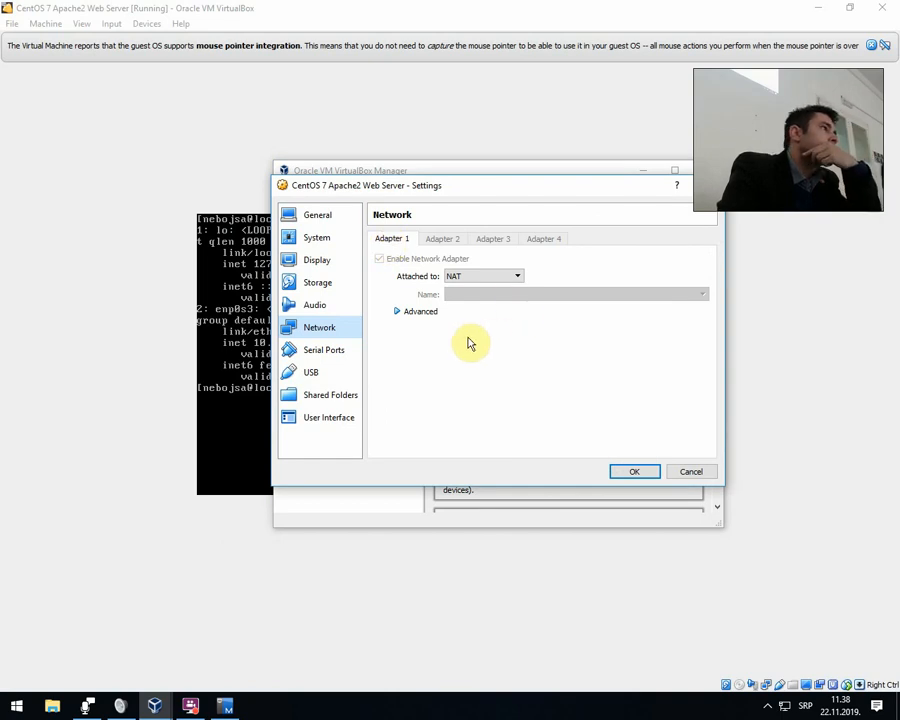
left_click(421, 314)
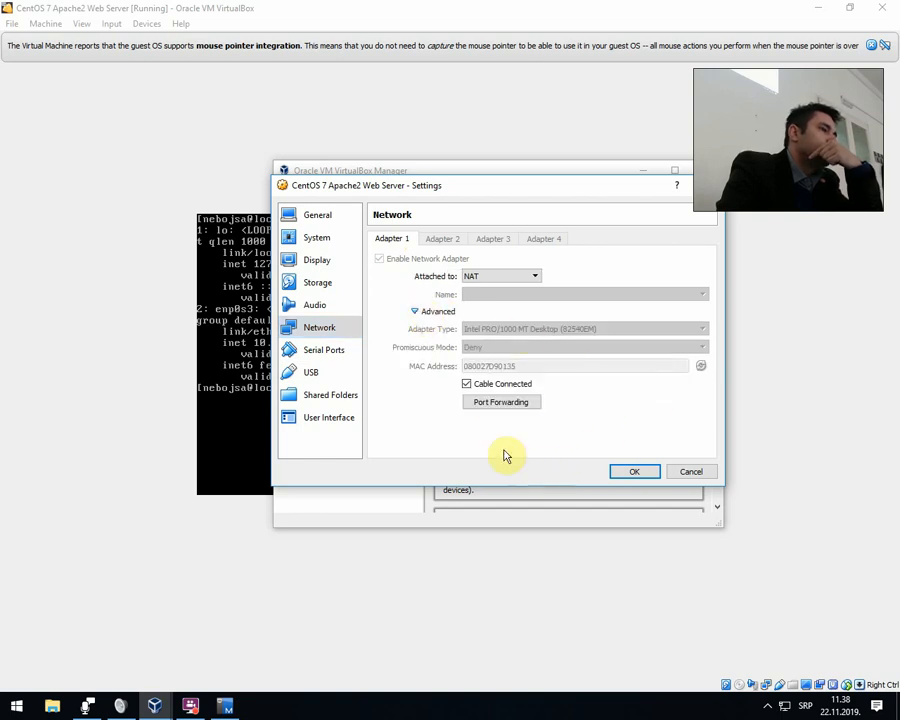
left_click(490, 403)
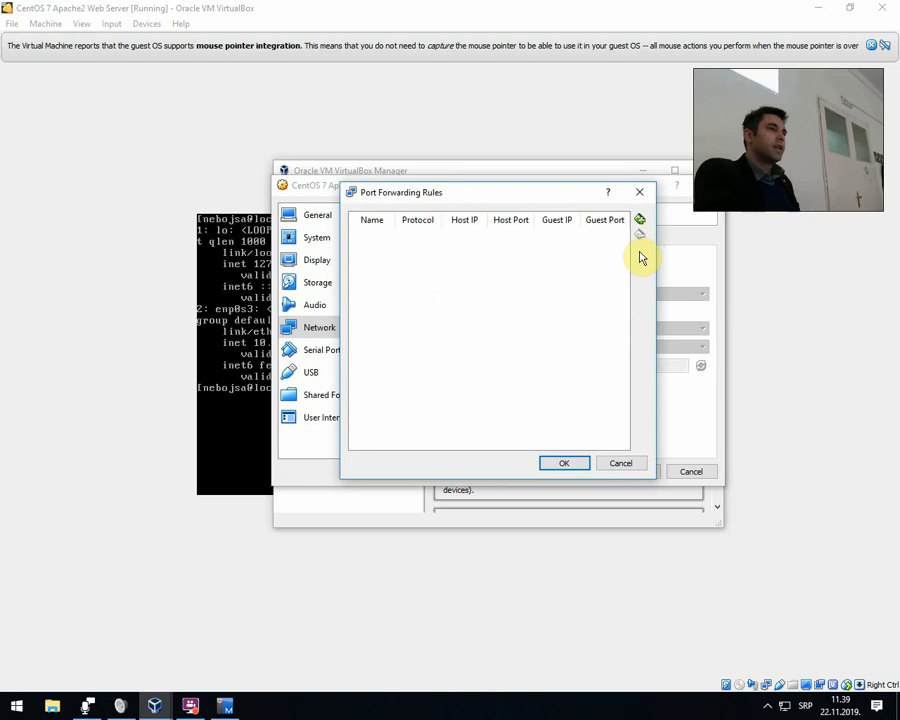
Add a port forwarding rule and name it SSH Access, keeping TCP as its protocol.
left_click(640, 219)
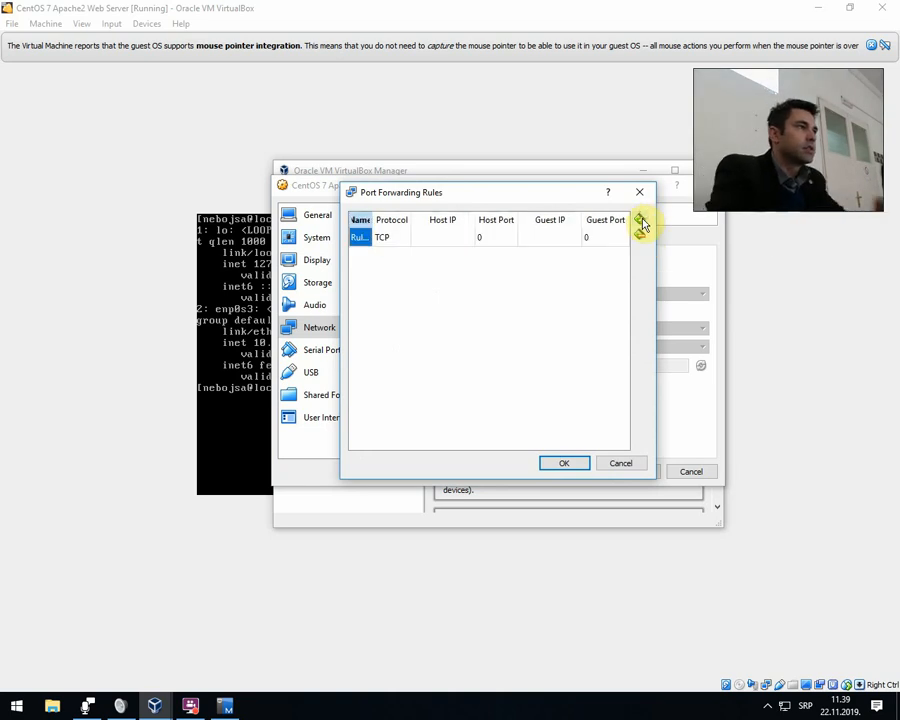
left_click(398, 240)
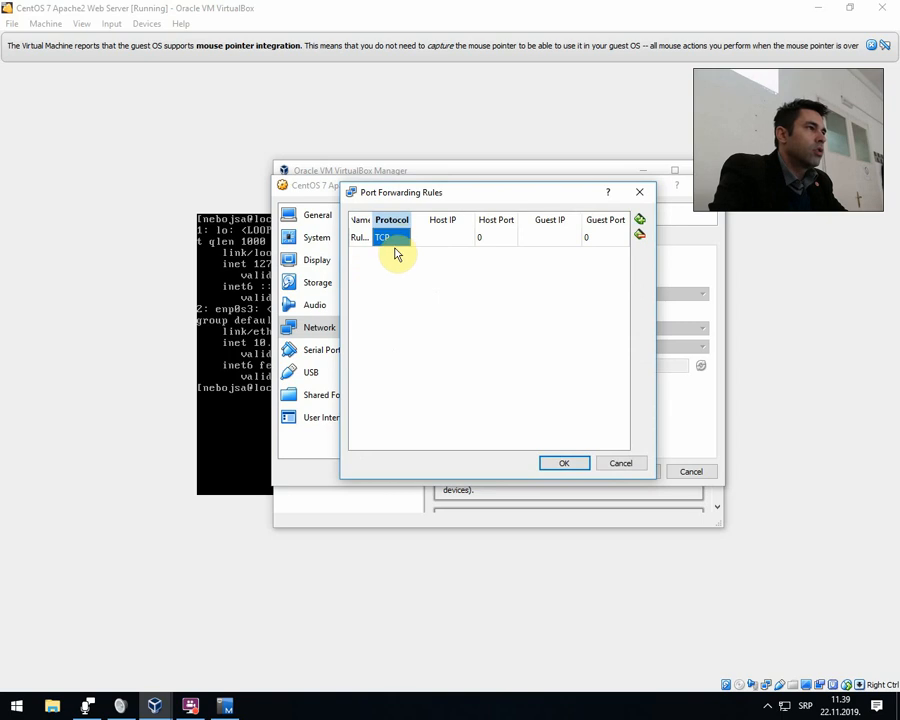
left_click_drag(373, 220, 396, 219)
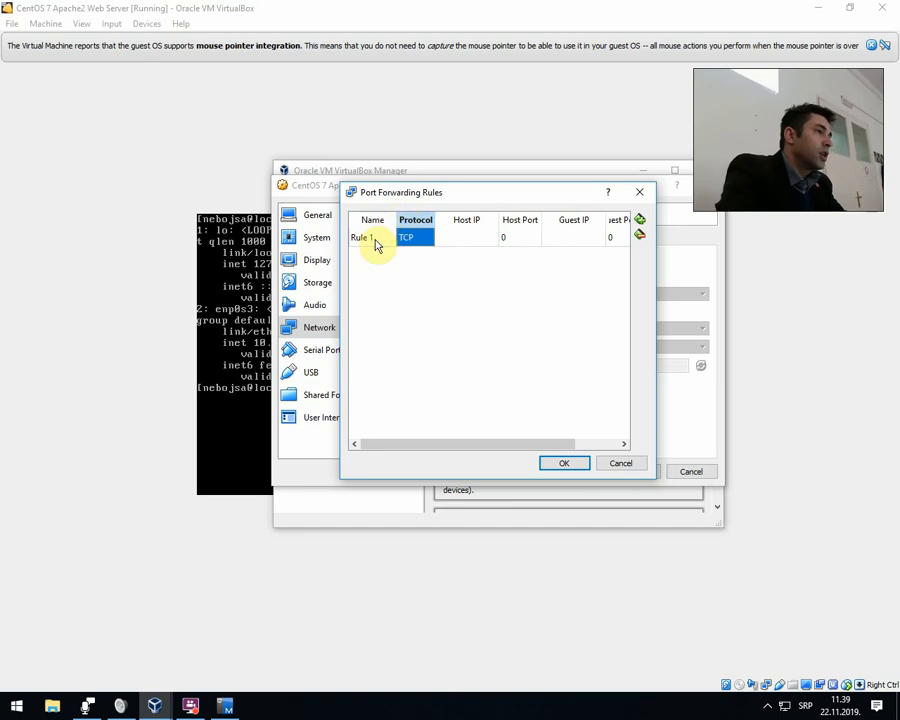
double_click(373, 240)
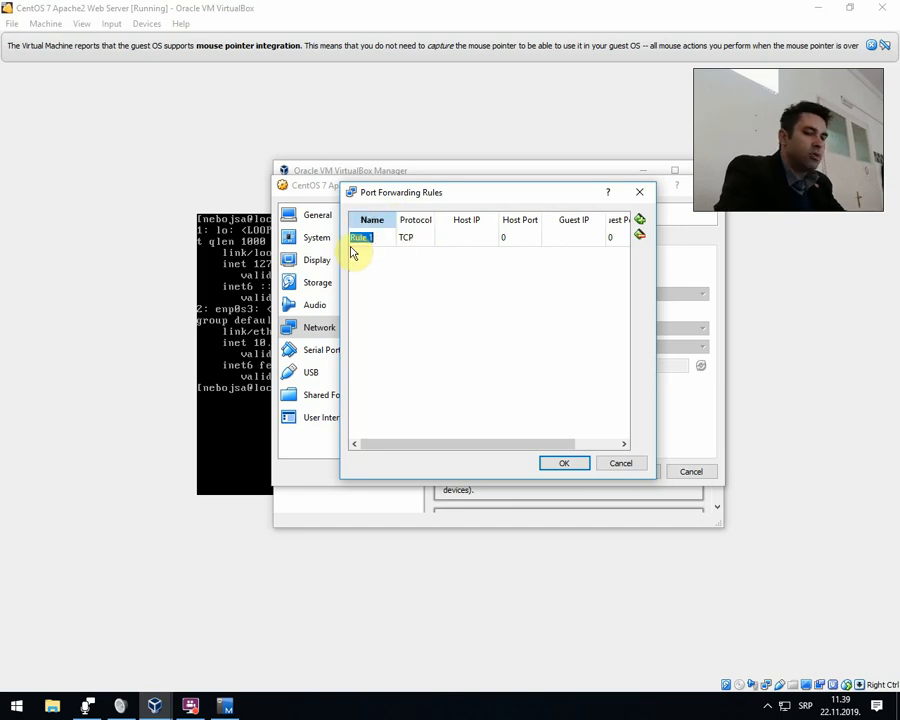
type("SSH Access")
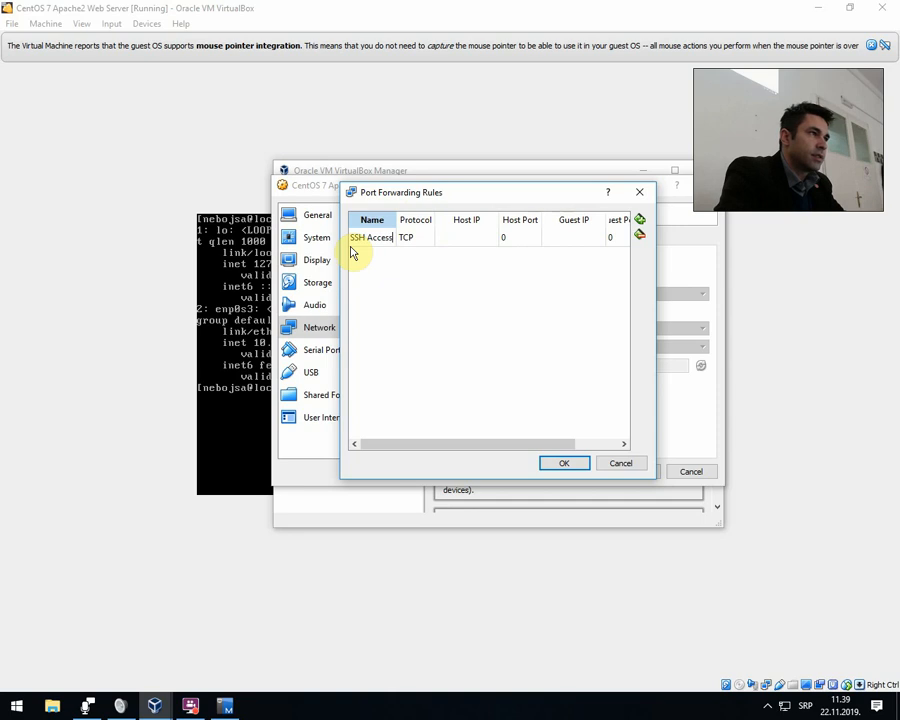
left_click(420, 240)
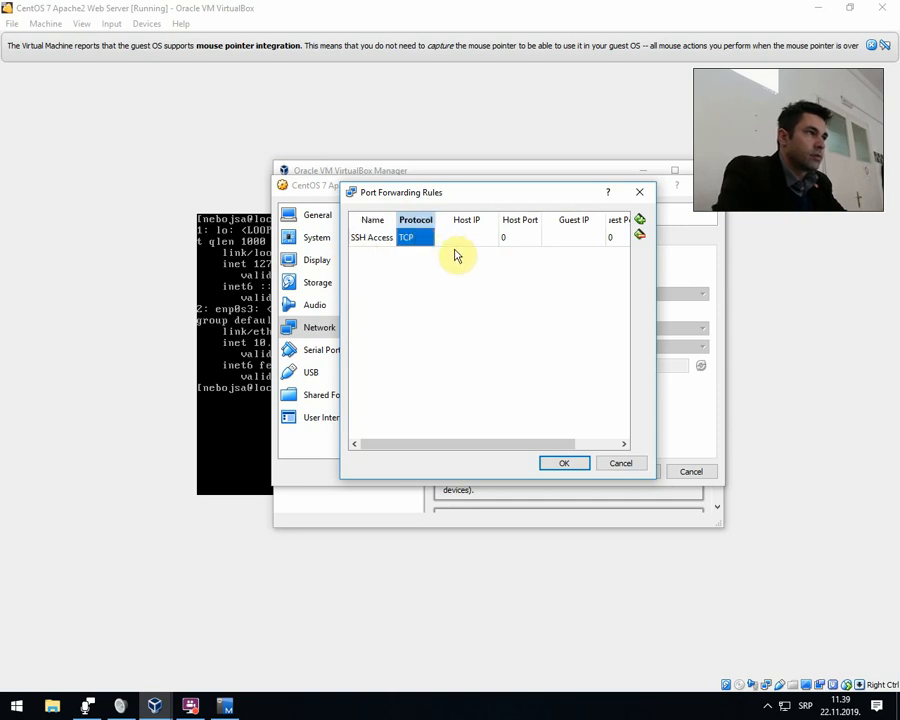
Set the SSH Access rule's host IP to 127.0.0.1 and its host port to 3333.
left_click(469, 244)
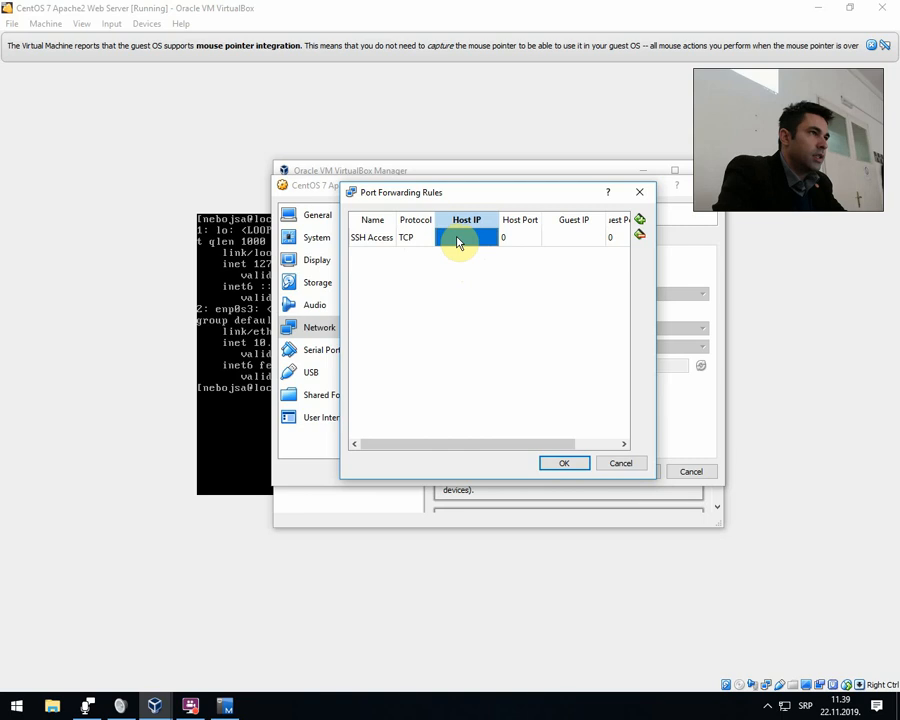
left_click(458, 242)
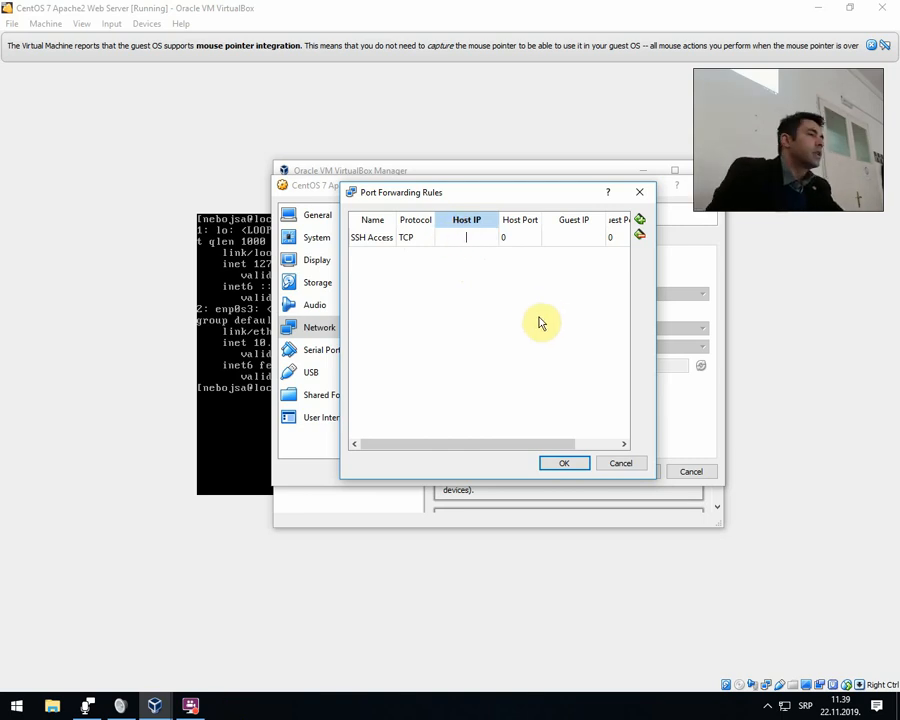
type("127")
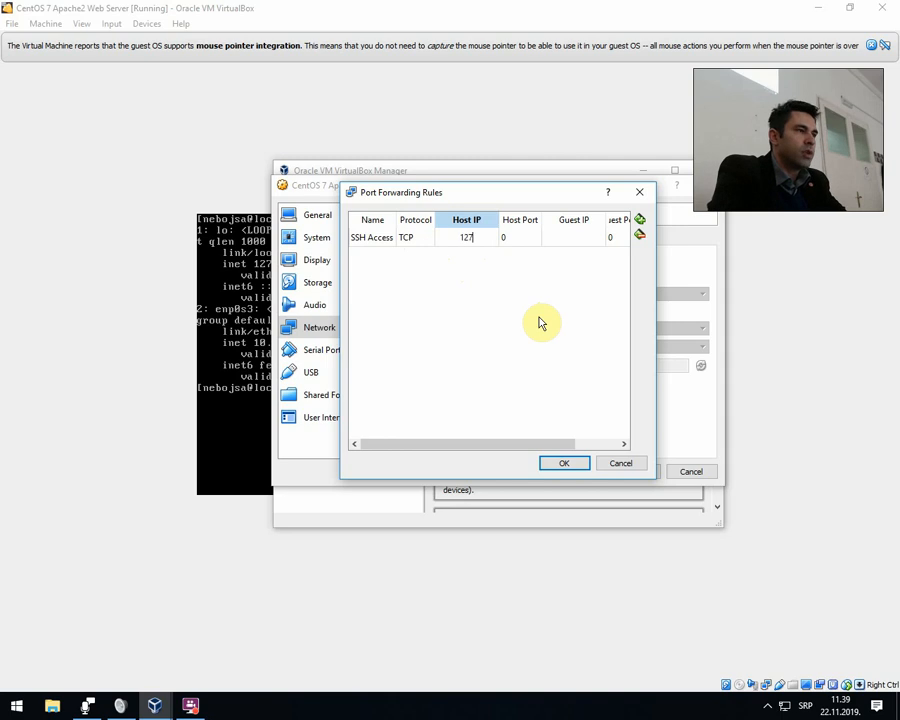
type(".0.0.1")
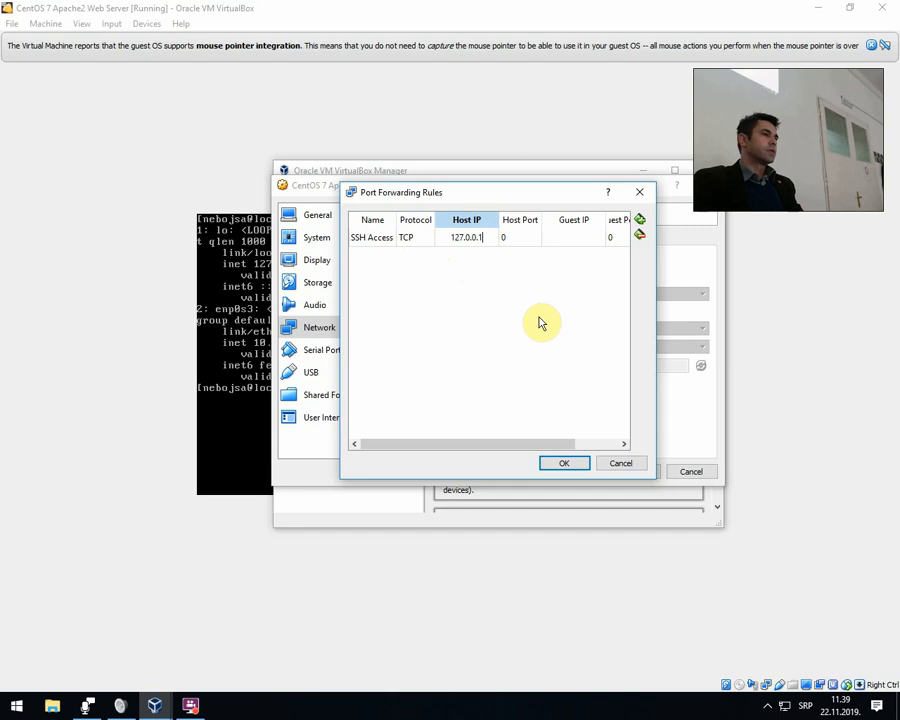
key("Tab")
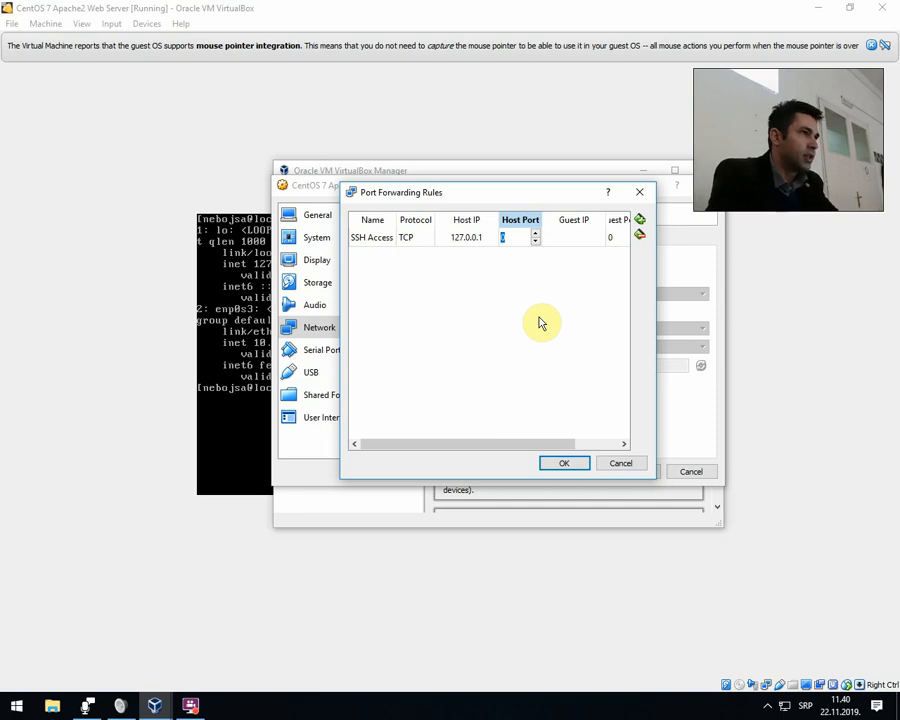
type("3333")
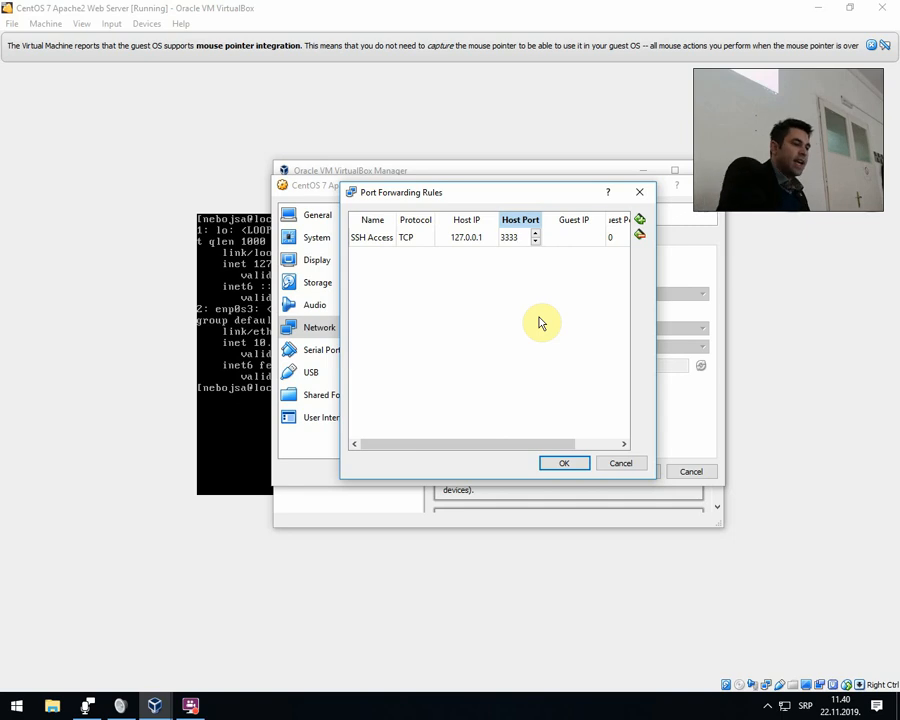
Set the SSH Access rule's guest IP to 10.0.2.15 and its guest port to 22.
key("Tab")
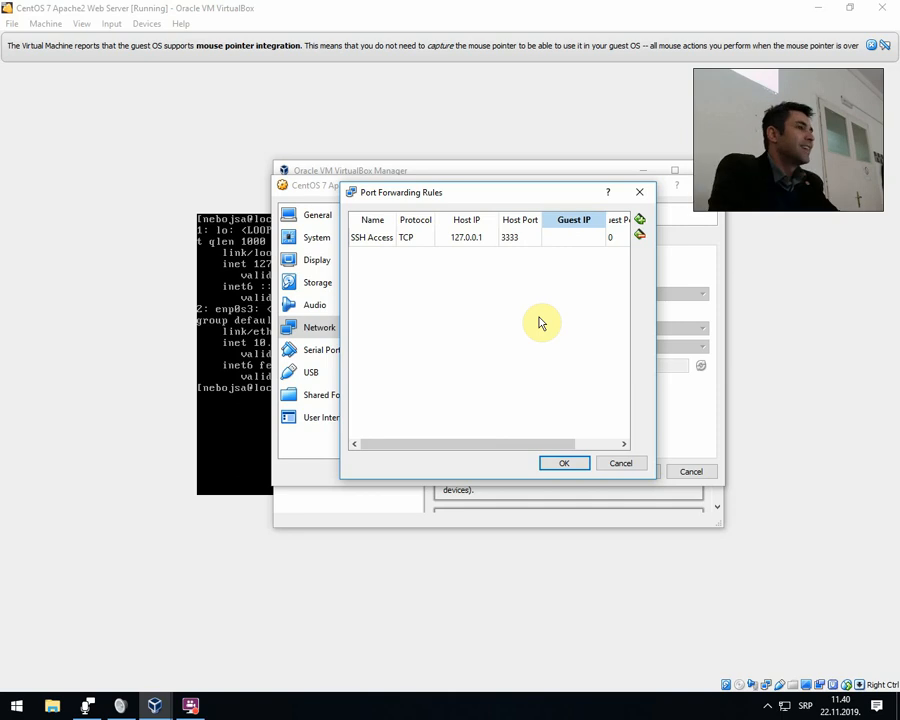
type("10.0.")
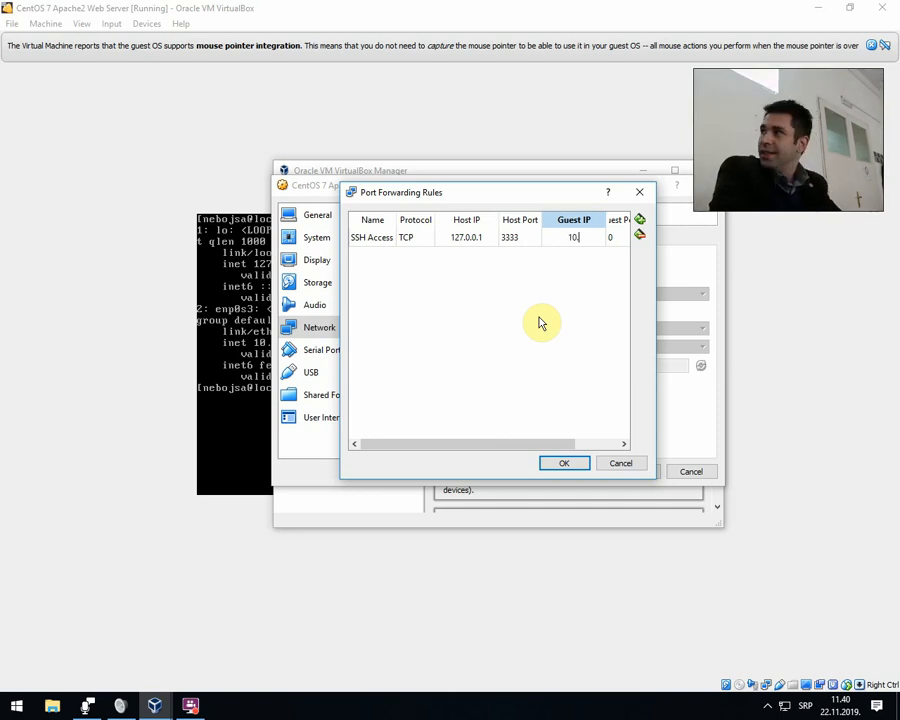
type("2.15")
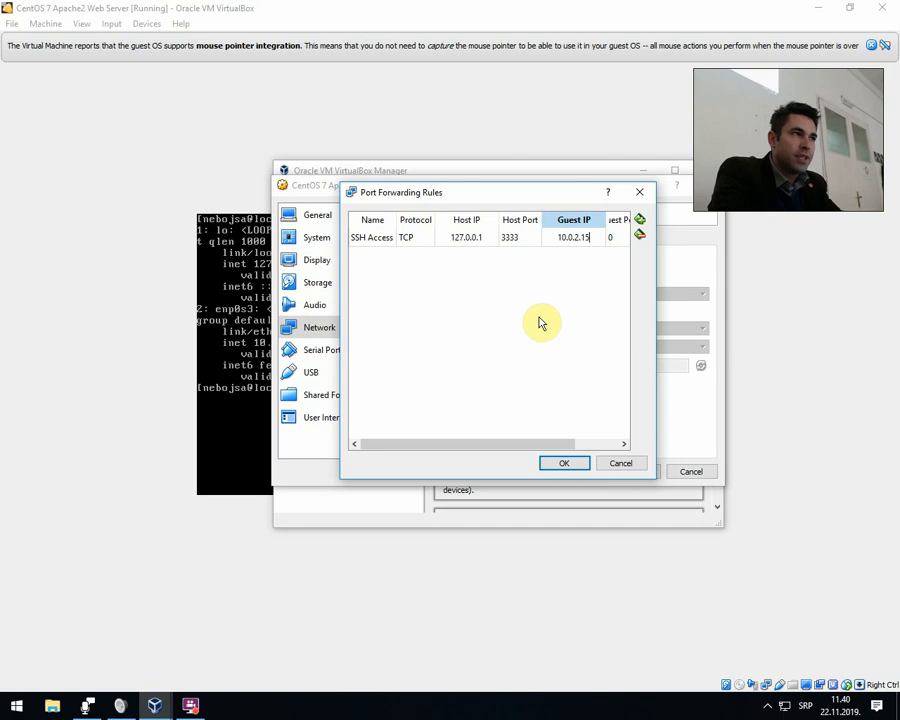
key("Tab")
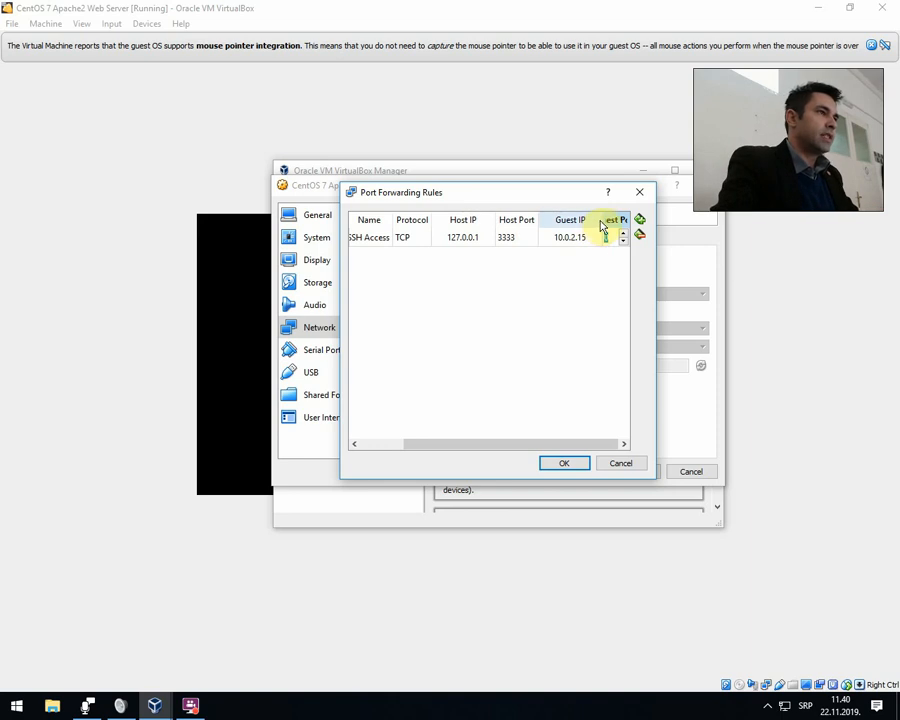
left_click_drag(599, 220, 577, 222)
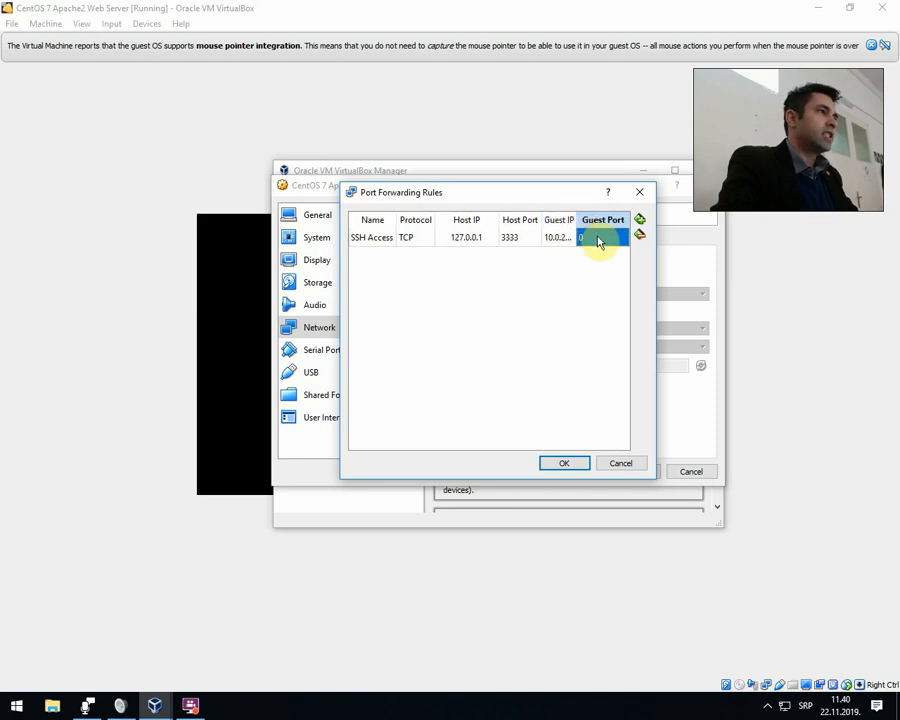
left_click(599, 241)
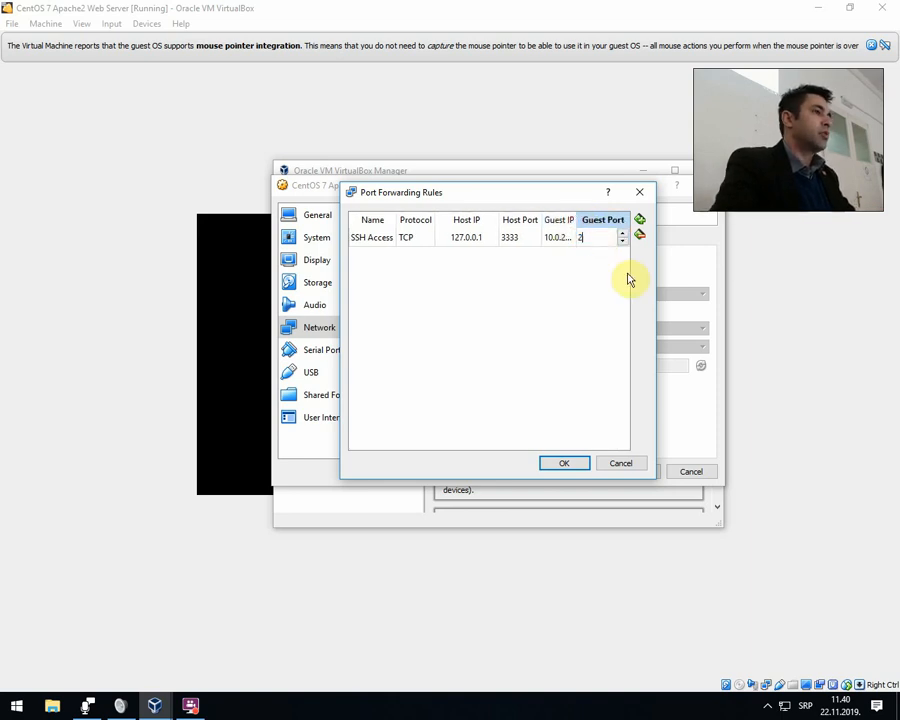
type("22")
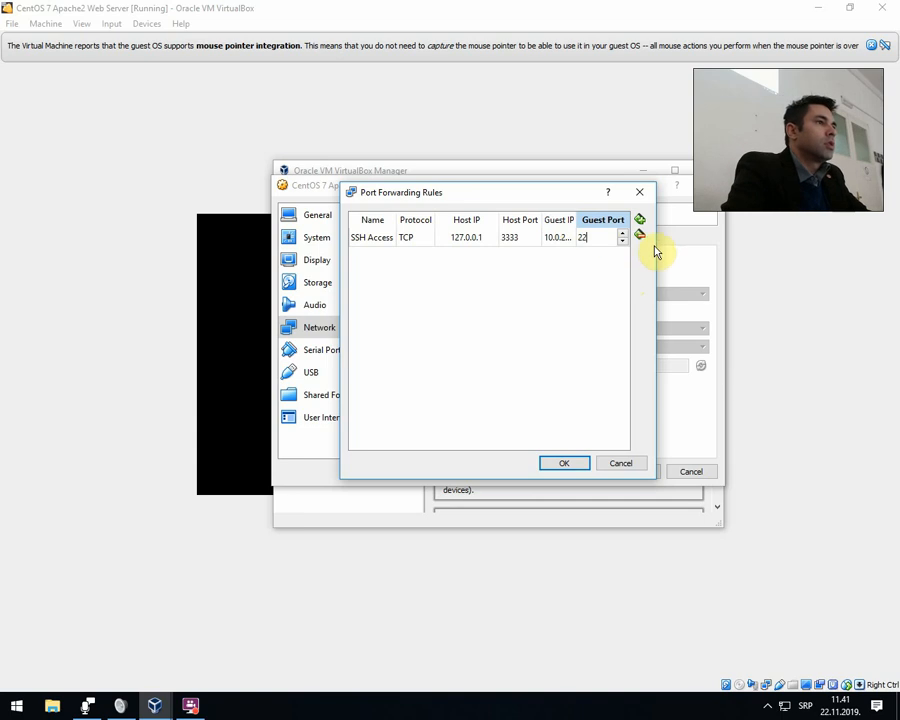
Widen the port forwarding dialog to show the whole SSH Access rule, then accept the rule and save the machine's settings.
left_click_drag(661, 257, 809, 257)
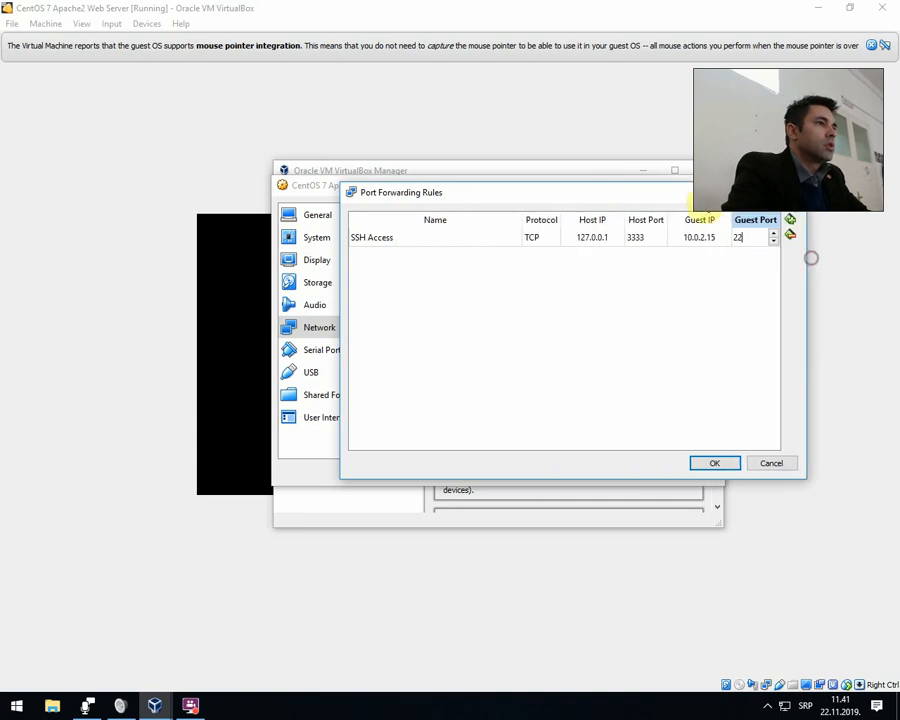
left_click_drag(704, 195, 576, 198)
left_click(586, 235)
left_click(623, 234)
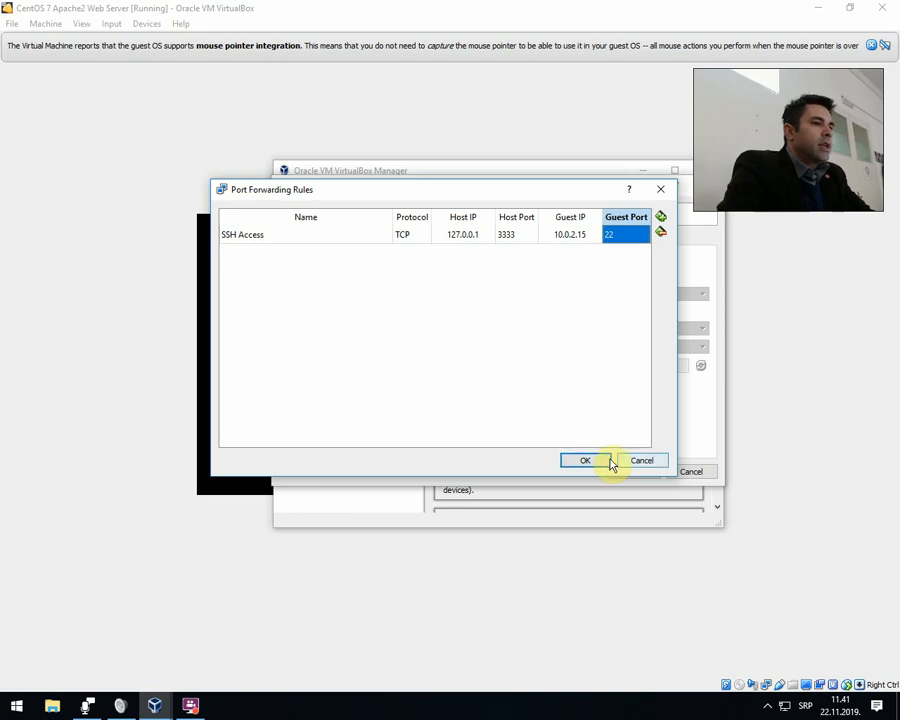
left_click(598, 461)
left_click(618, 472)
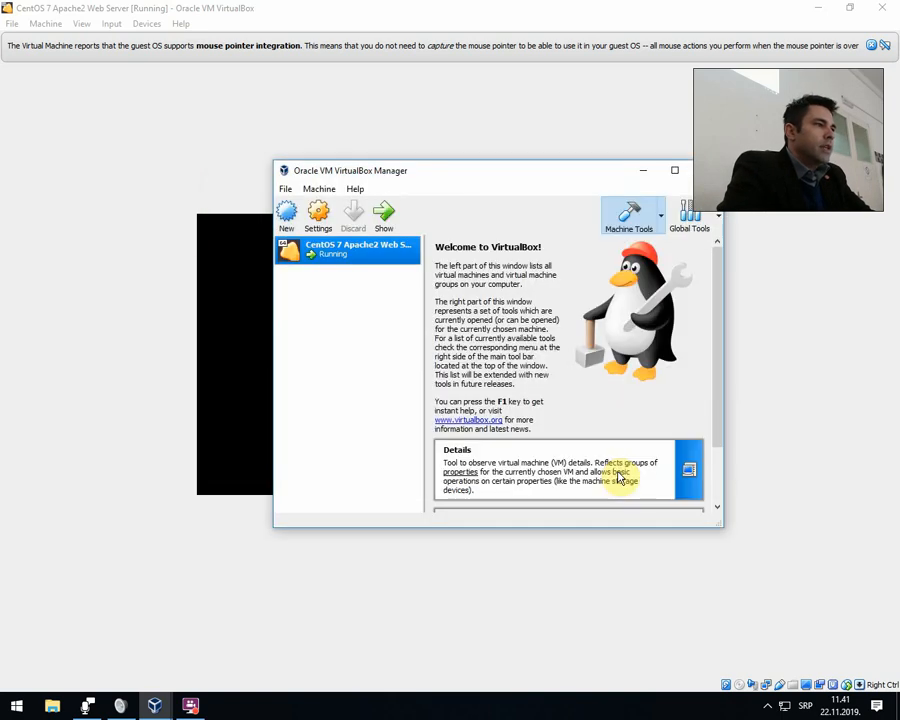
Wake the virtual machine's blanked console, then minimise the machine window and VirtualBox Manager to reveal the desktop.
left_click(213, 307)
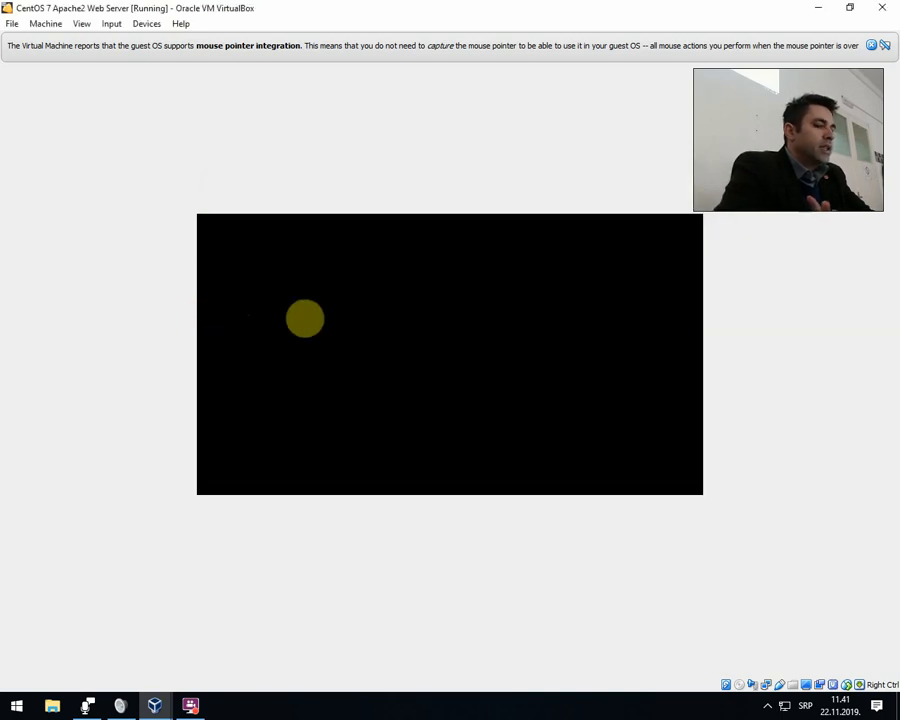
key("Return")
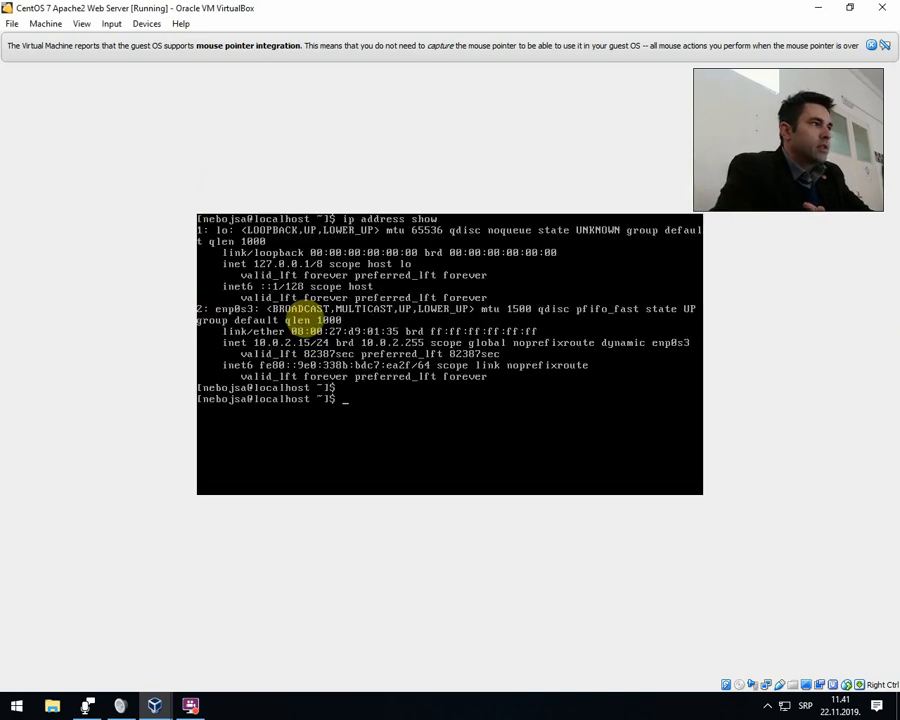
left_click(818, 10)
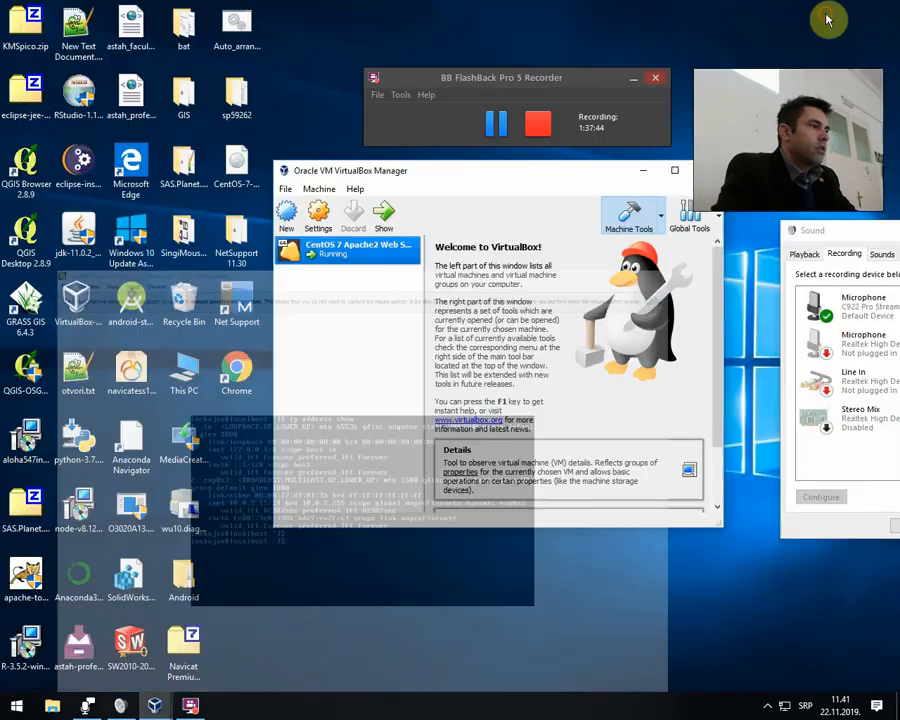
left_click(643, 174)
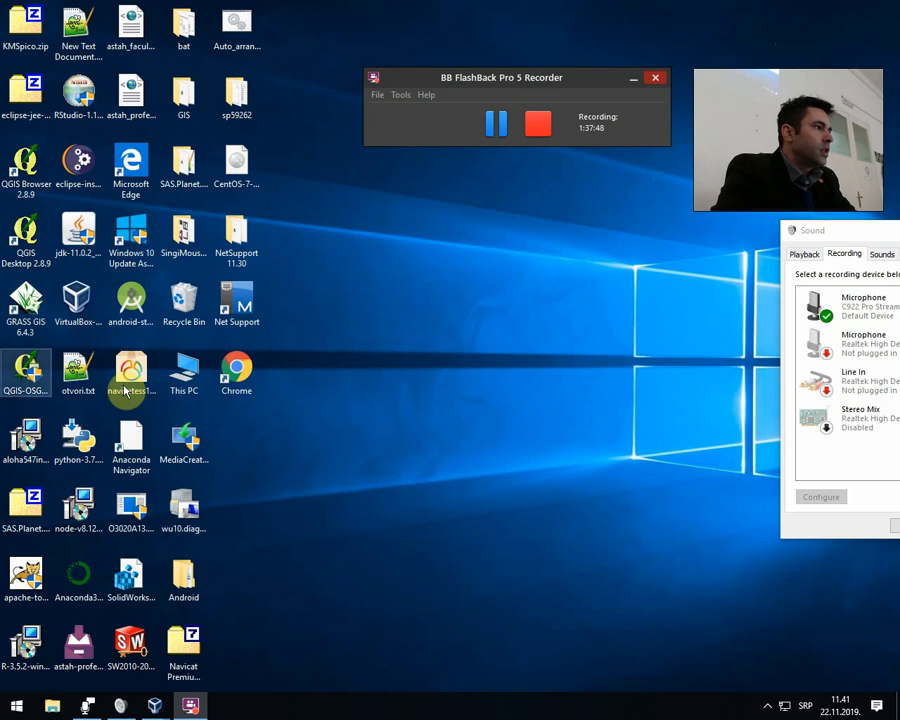
Open Chrome from the desktop, maximise its window and go to google.com.
double_click(243, 390)
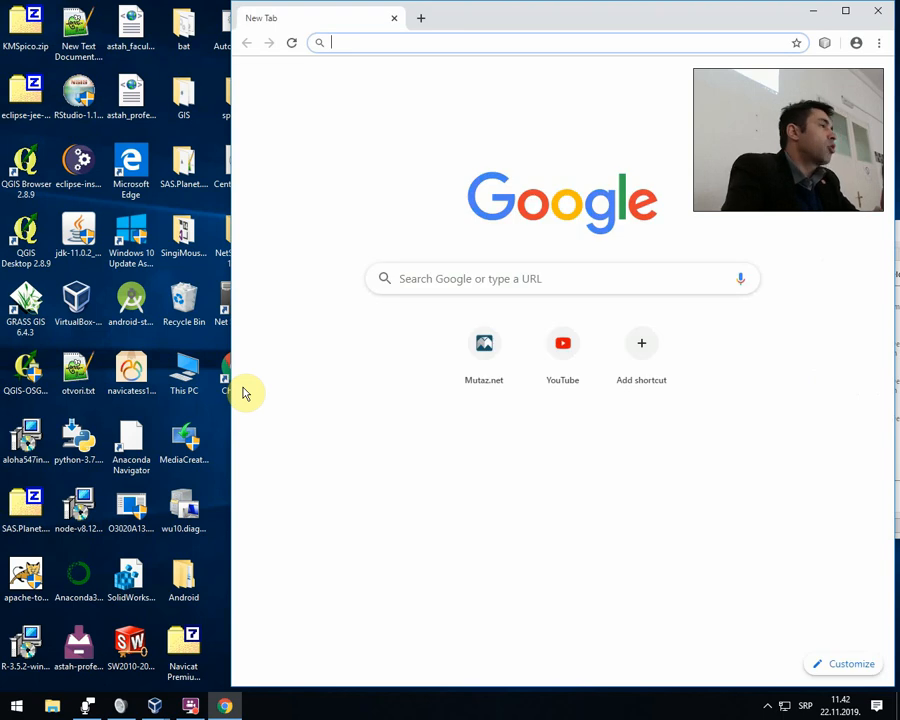
double_click(488, 24)
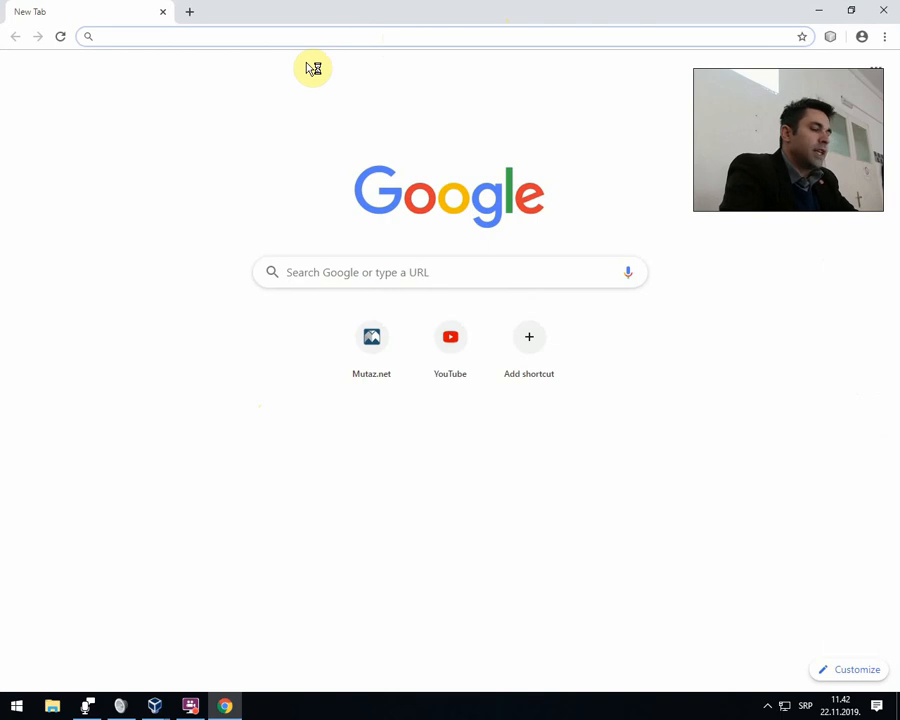
type("google.com")
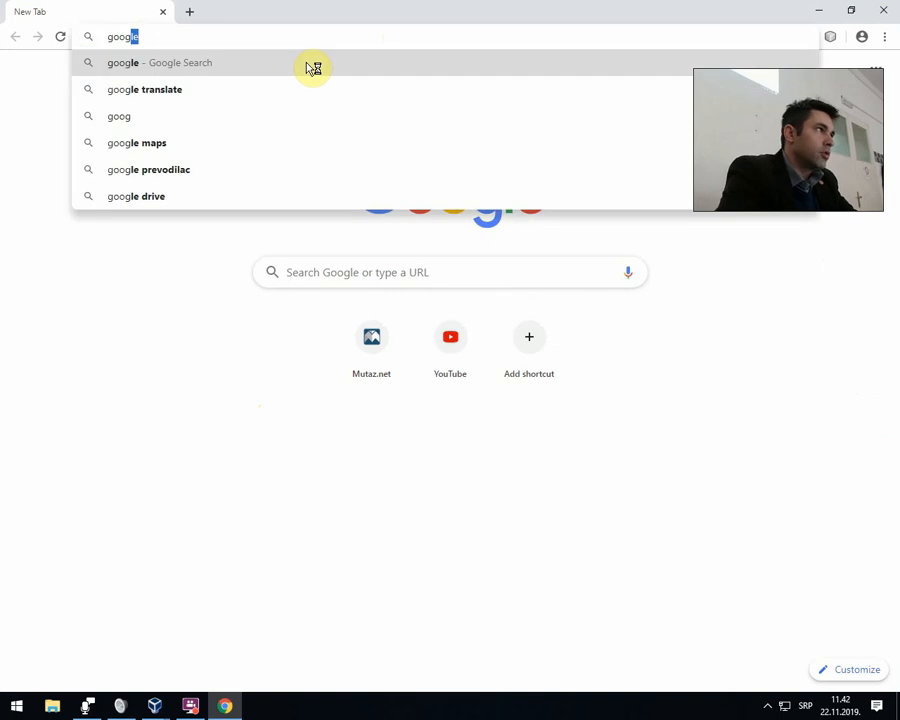
key("Return")
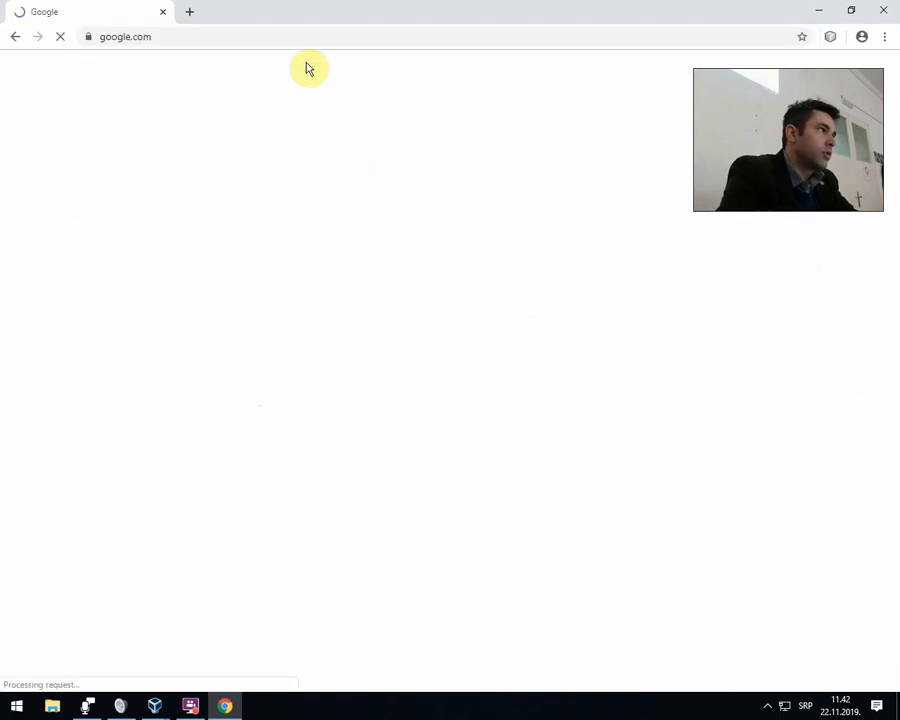
Search Google for "putty download windows 10" and open the PuTTY download page through the putty.org result.
type("putt")
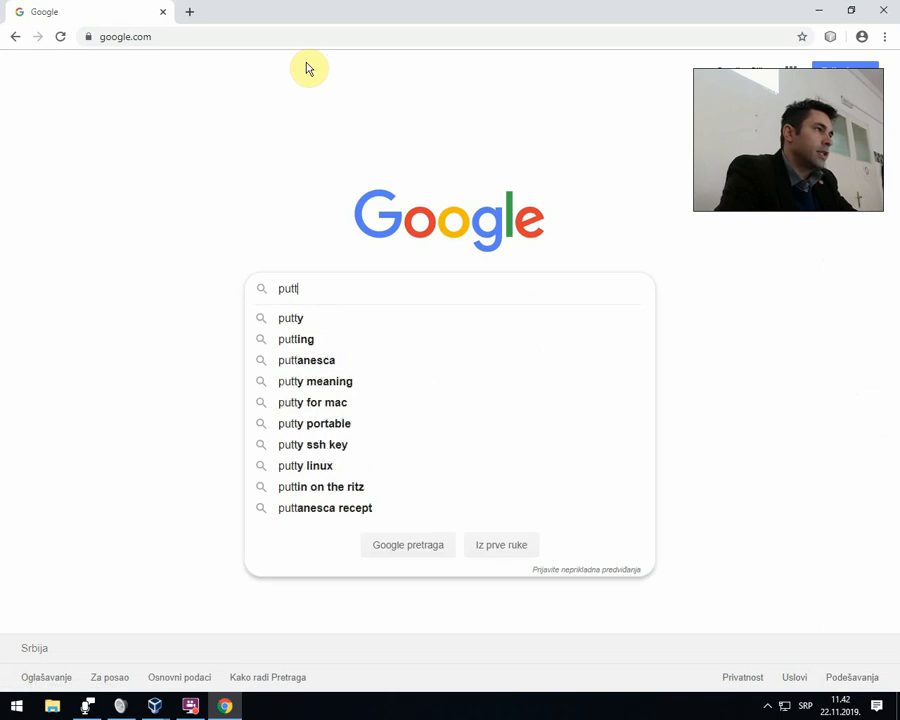
type("y download")
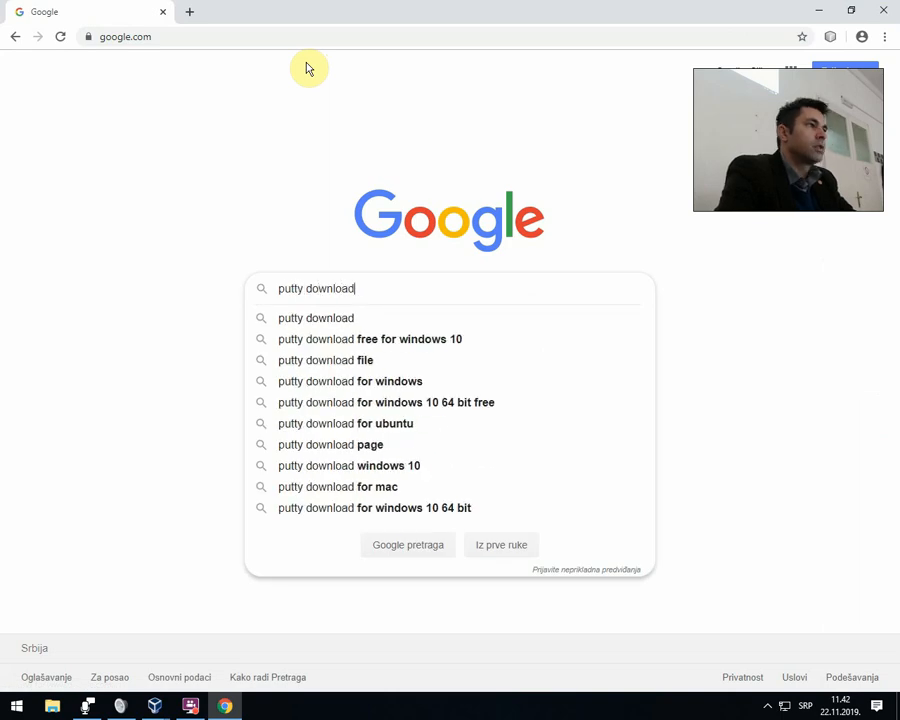
type(" widn")
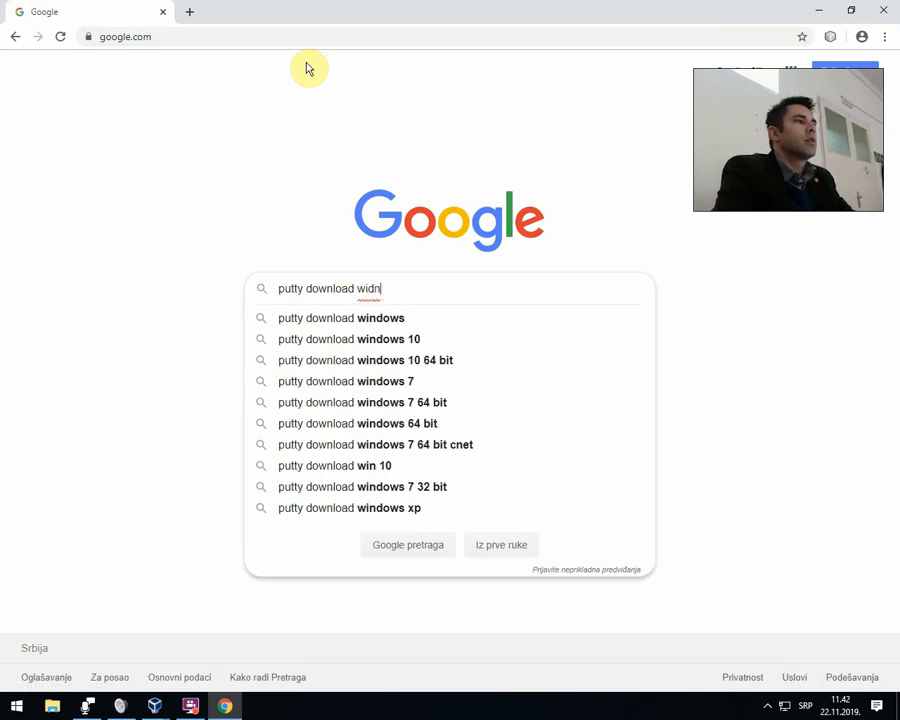
key("BackSpace")
key("BackSpace")
type("ndows 10")
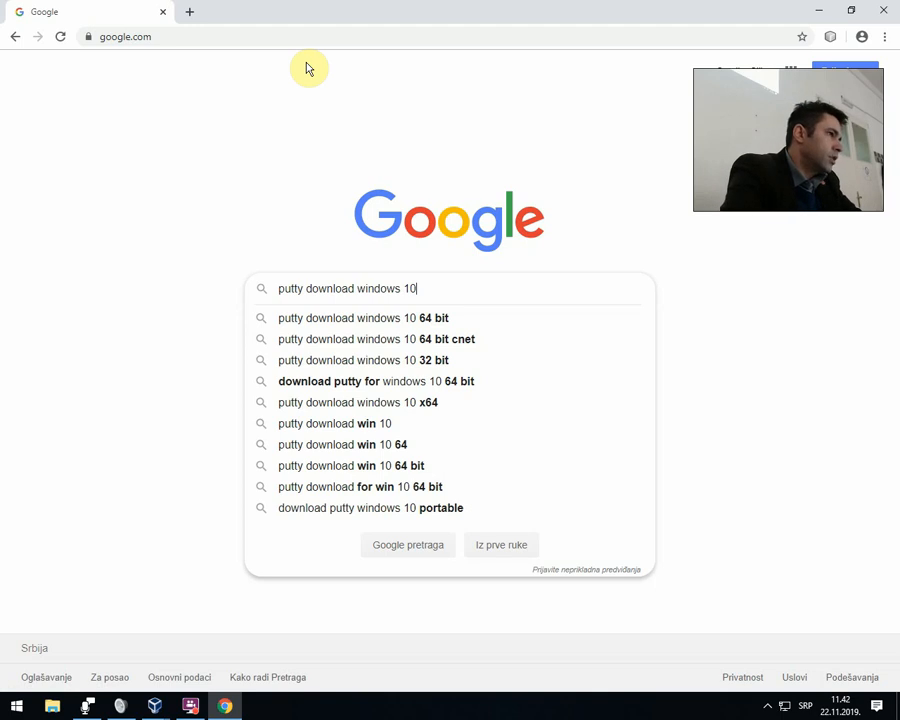
key("Return")
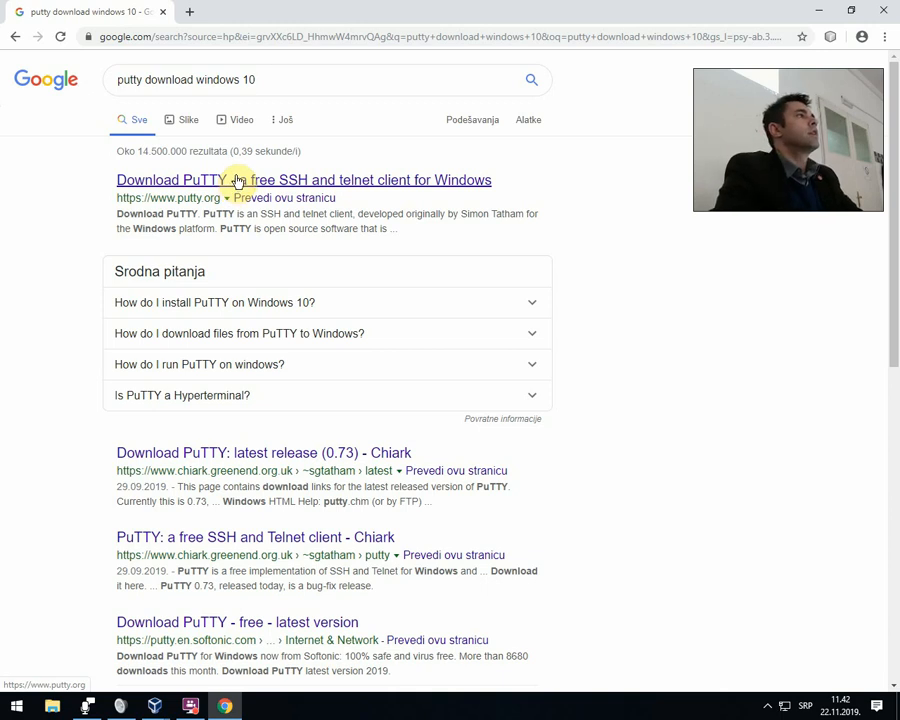
left_click(237, 180)
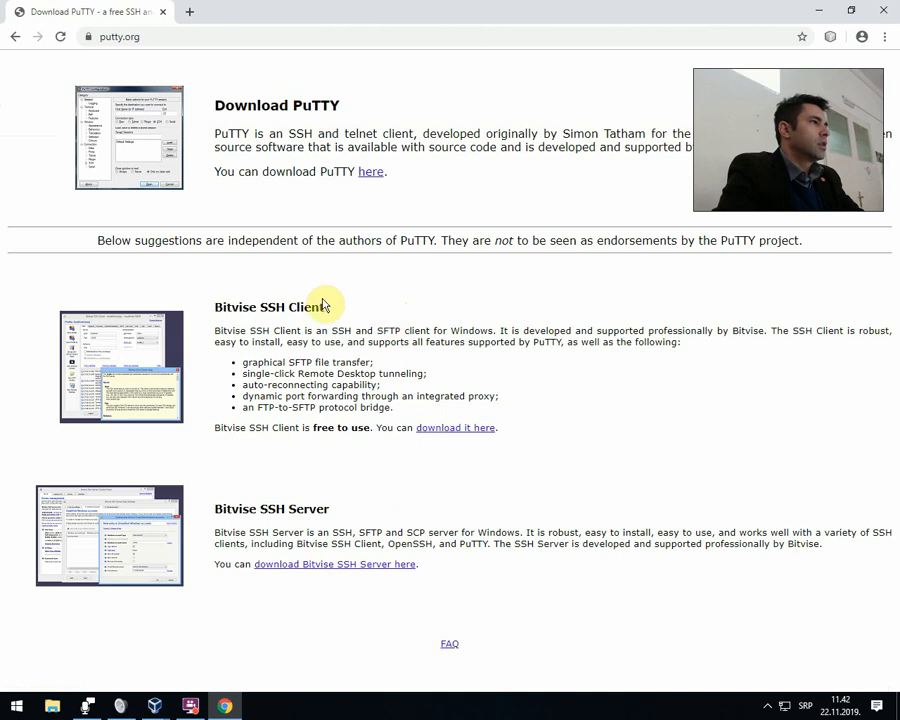
left_click(372, 176)
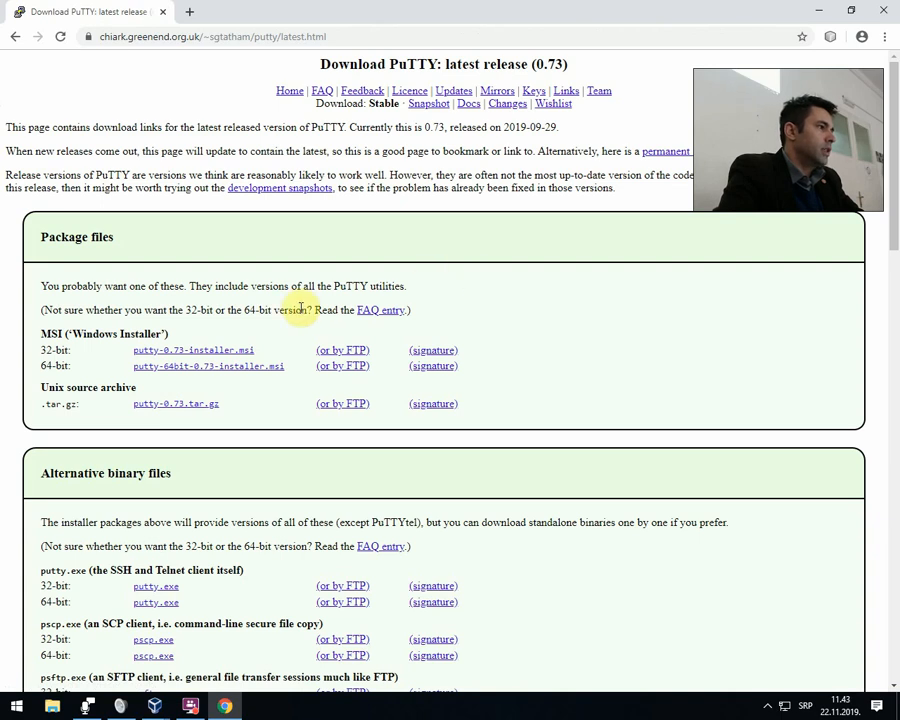
Examine the package files, alternative binaries, source code and Windows on Arm downloads offered on the PuTTY page.
scroll(300, 310, "down", 3)
scroll(300, 313, "down", 2)
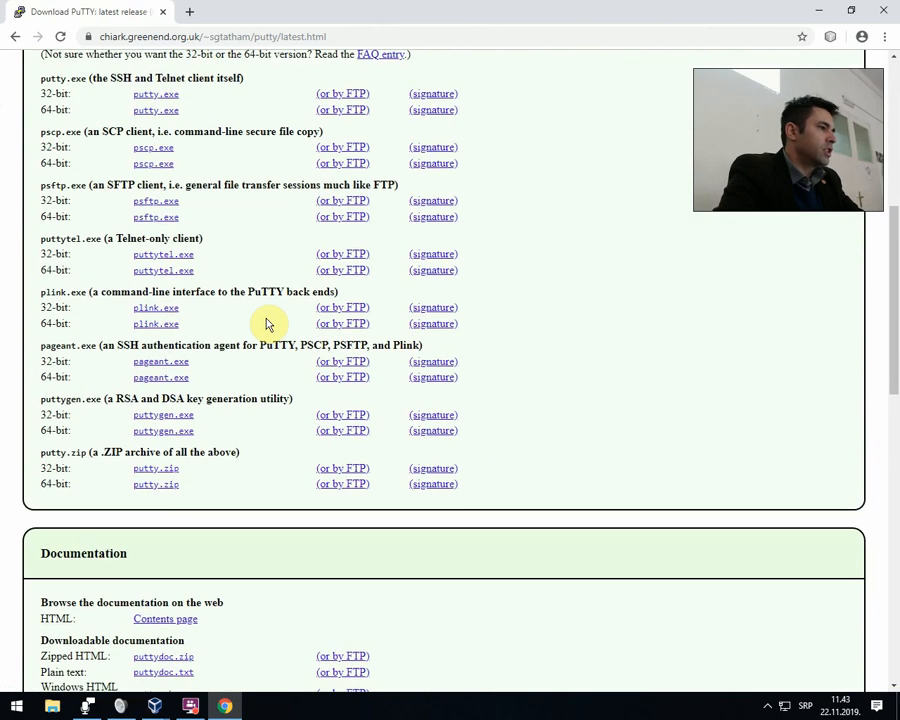
scroll(267, 323, "down", 5)
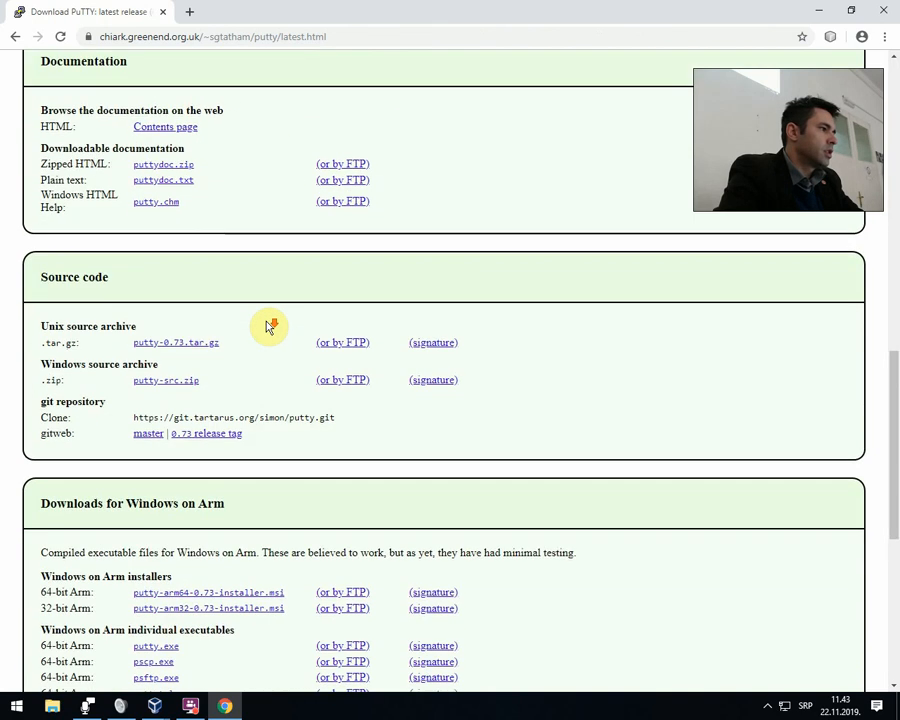
scroll(268, 324, "up", 4)
scroll(268, 325, "up", 2)
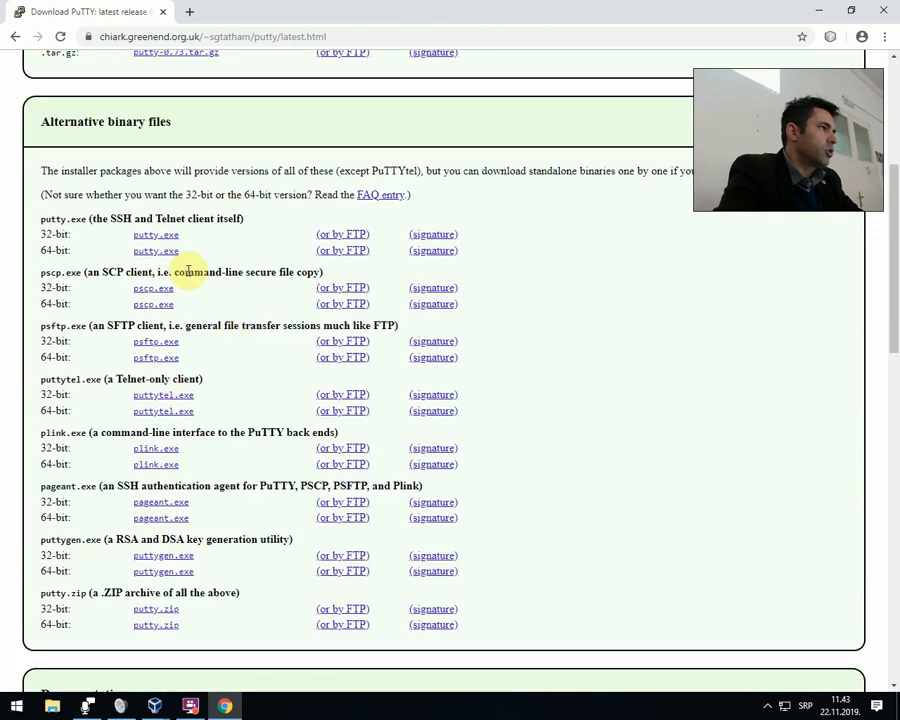
scroll(376, 336, "down", 4)
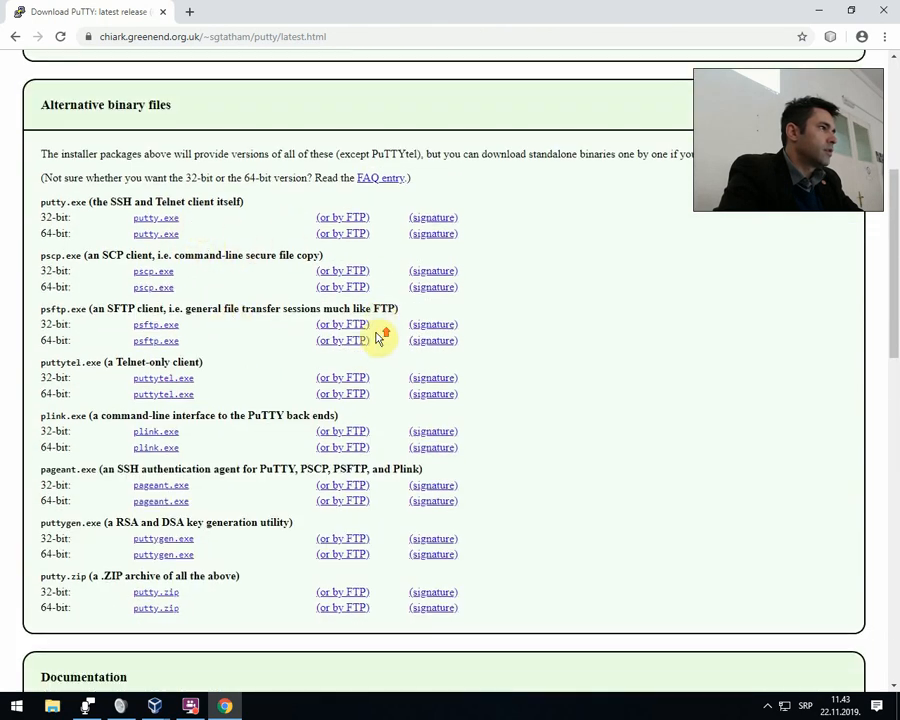
scroll(373, 338, "down", 4)
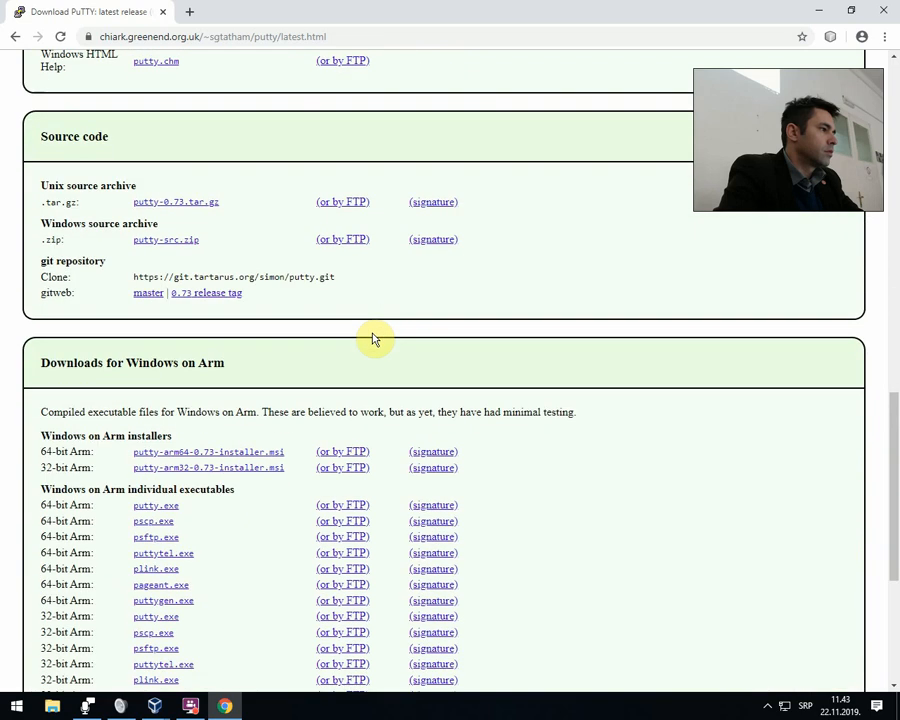
scroll(373, 338, "down", 3)
scroll(373, 338, "up", 2)
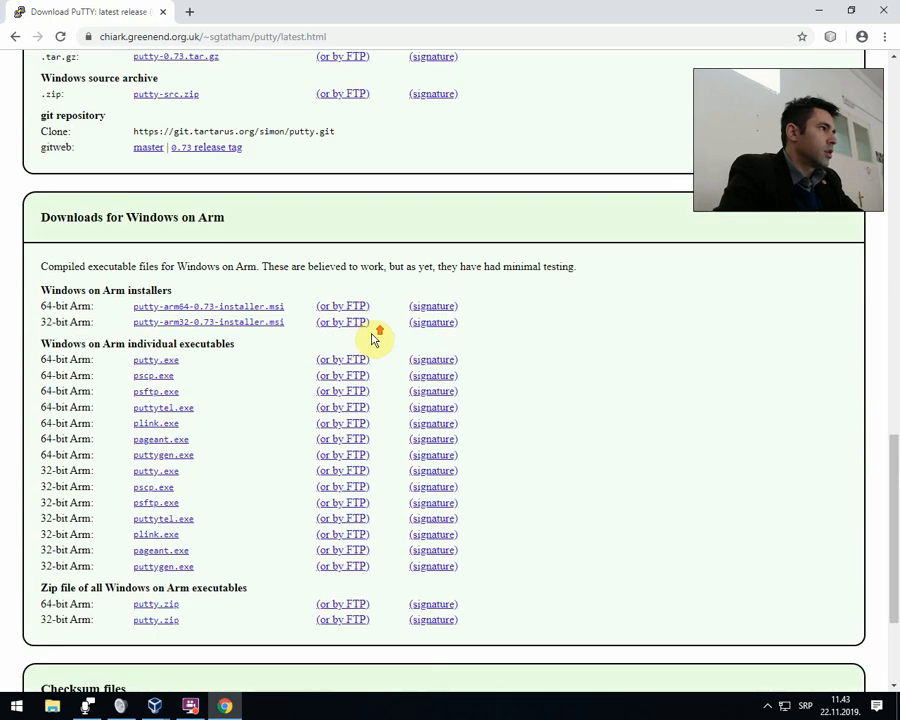
scroll(218, 343, "up", 4)
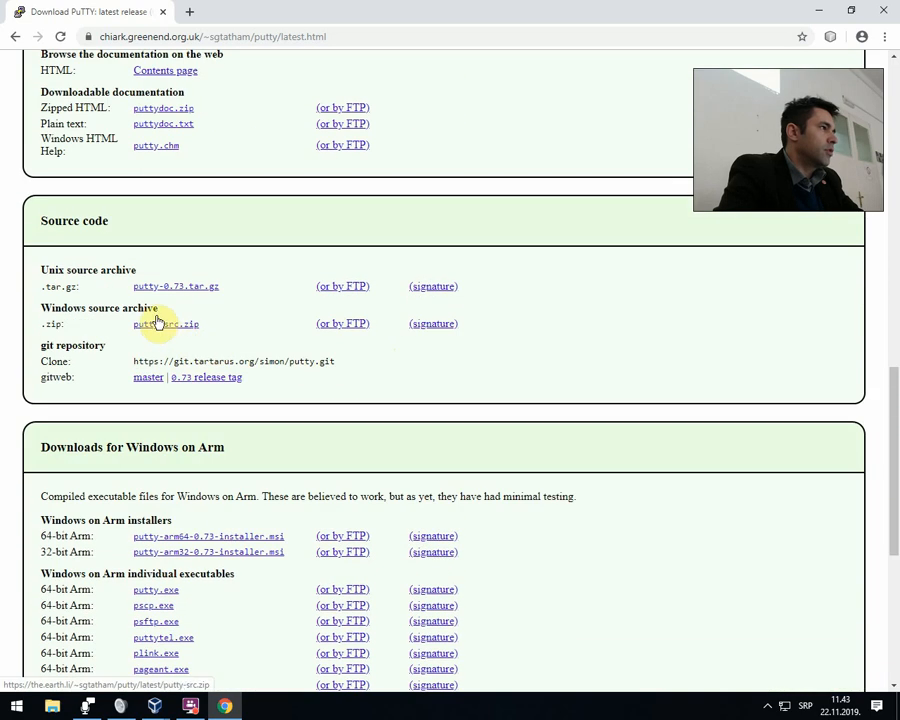
scroll(205, 330, "up", 4)
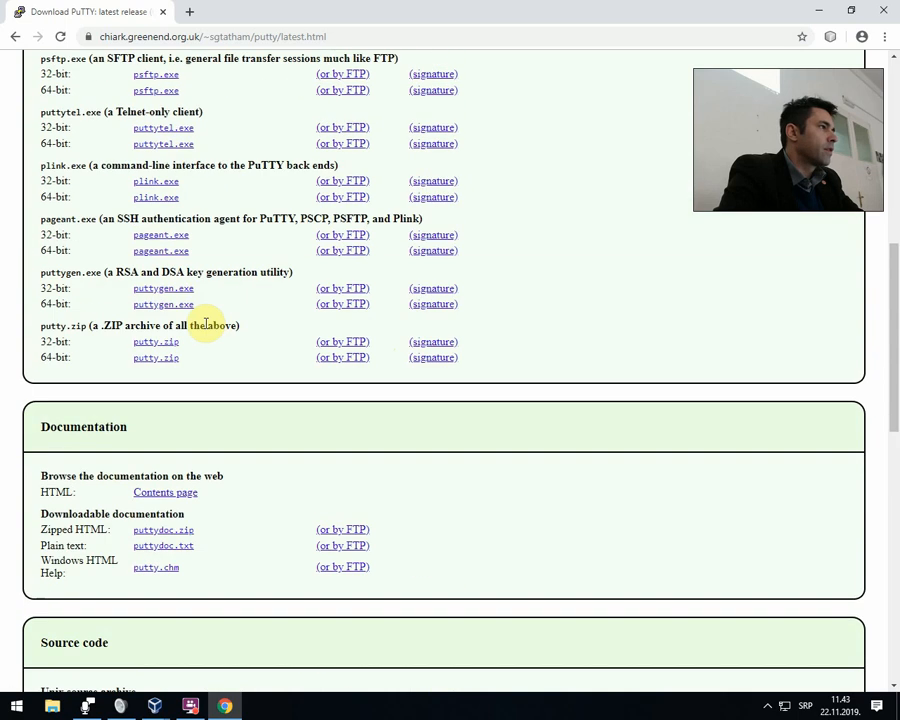
scroll(206, 328, "up", 2)
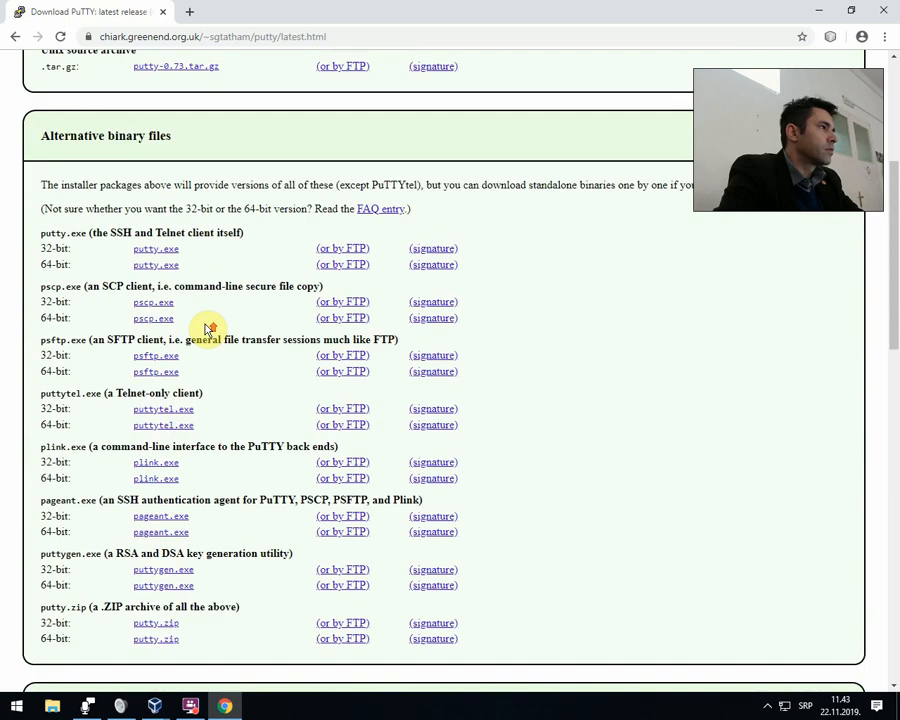
scroll(206, 330, "up", 2)
scroll(205, 330, "up", 1)
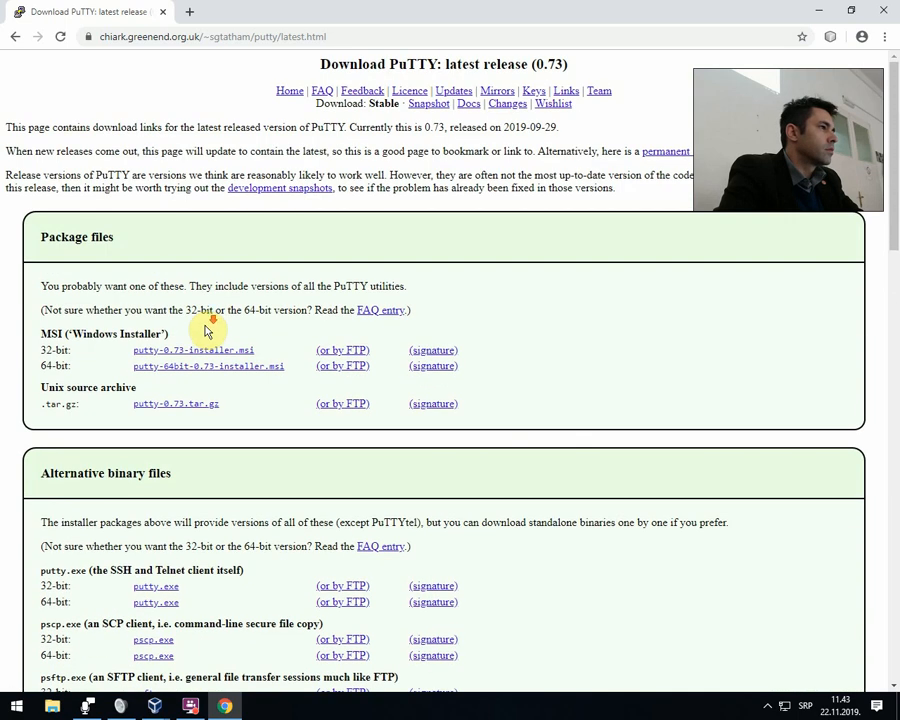
Download the 64-bit putty.exe from the alternative binary files and run it, allowing it past the security warning.
scroll(205, 330, "down", 2)
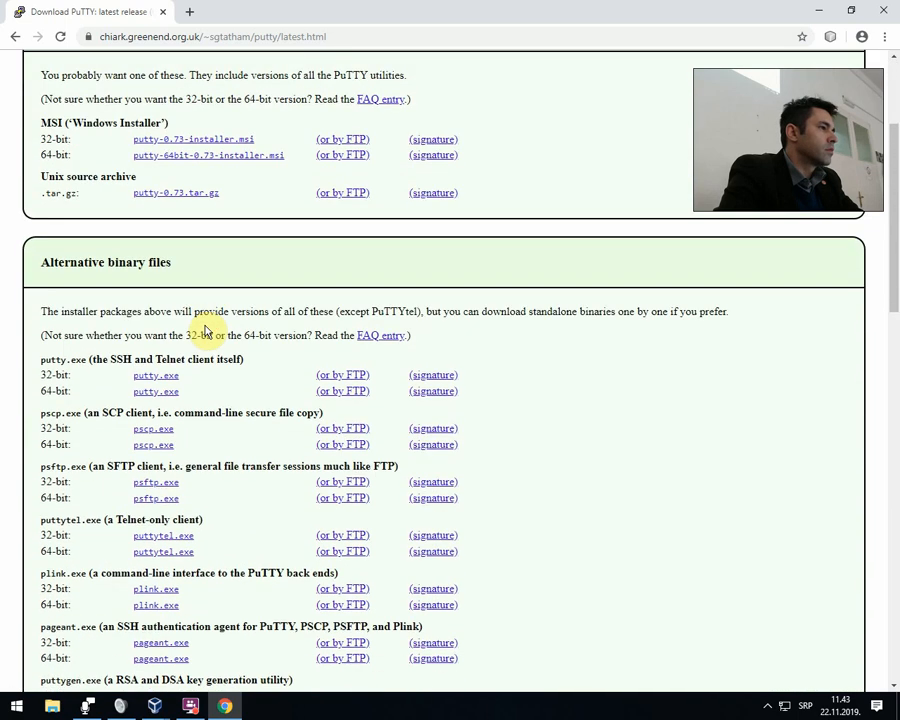
left_click(155, 394)
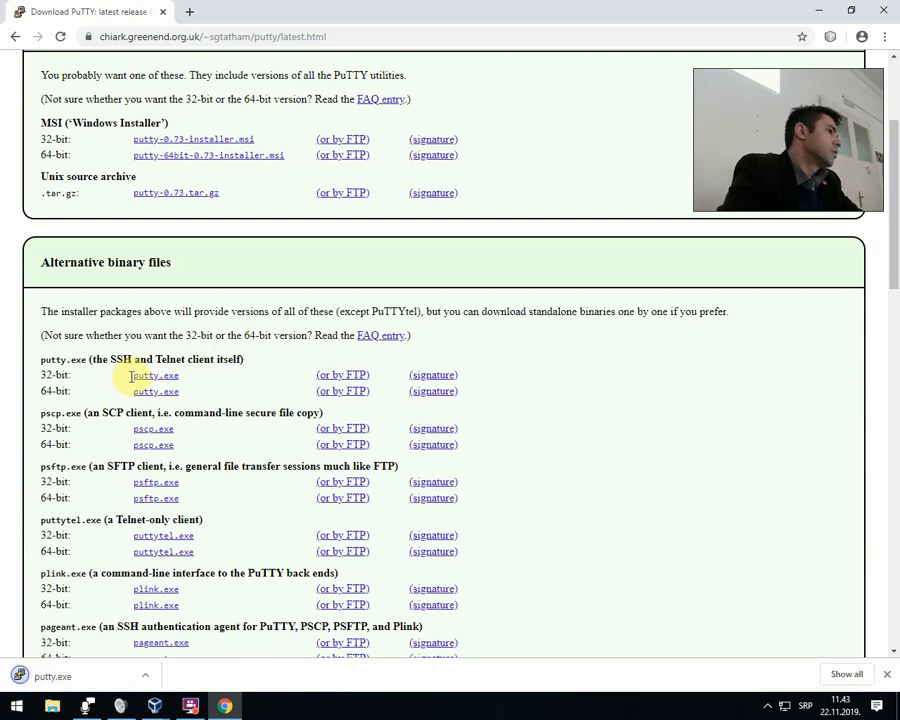
left_click(75, 678)
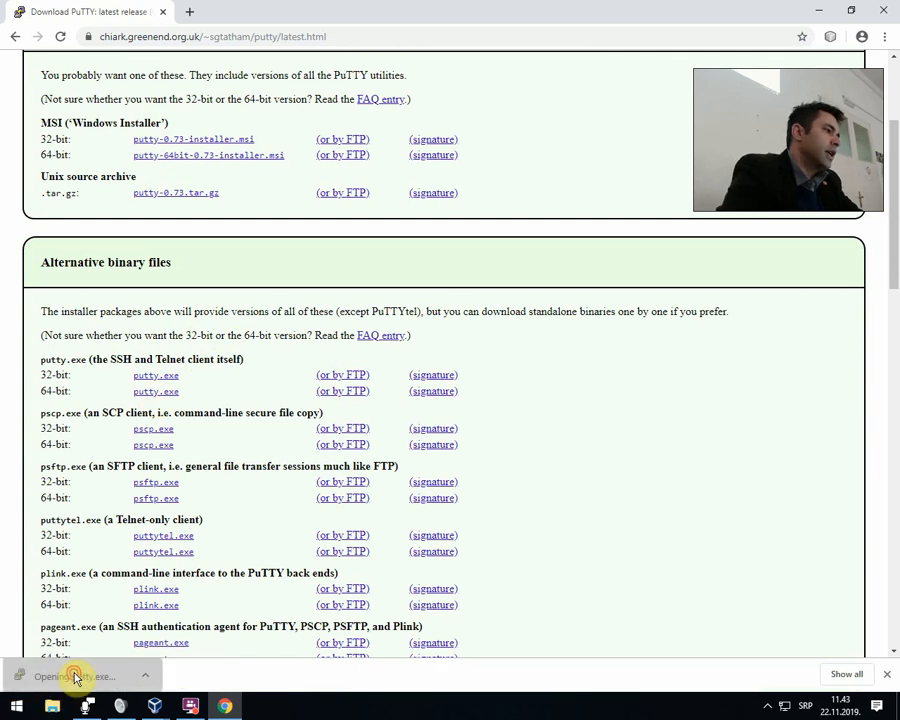
left_click(495, 368)
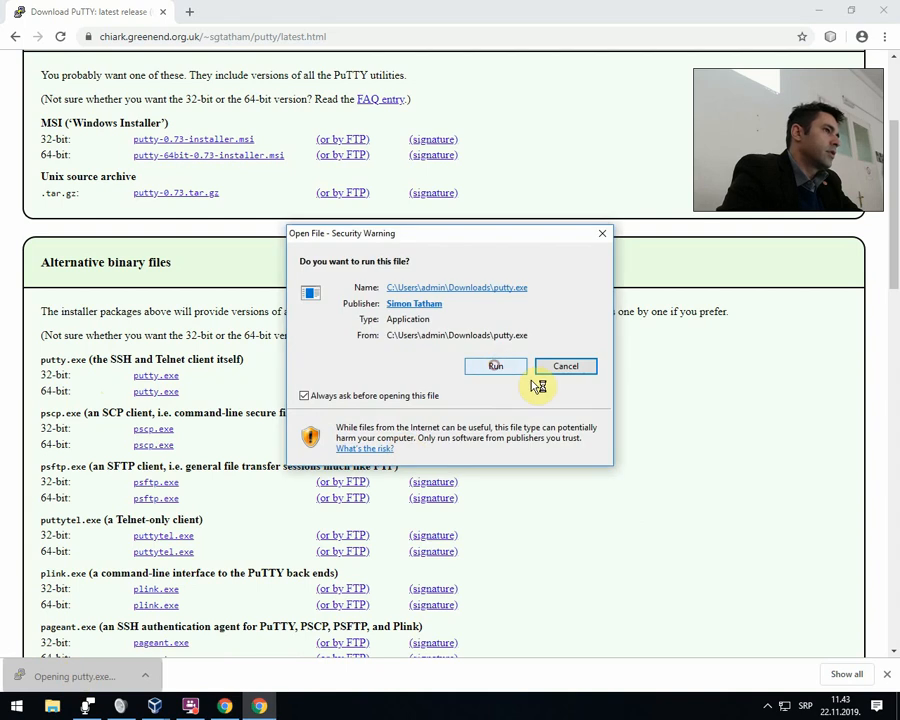
Move the PuTTY Configuration window clear of the leftover security warning, dismiss the warning and bring the window back to the middle.
left_click_drag(495, 217, 698, 335)
left_click(558, 269)
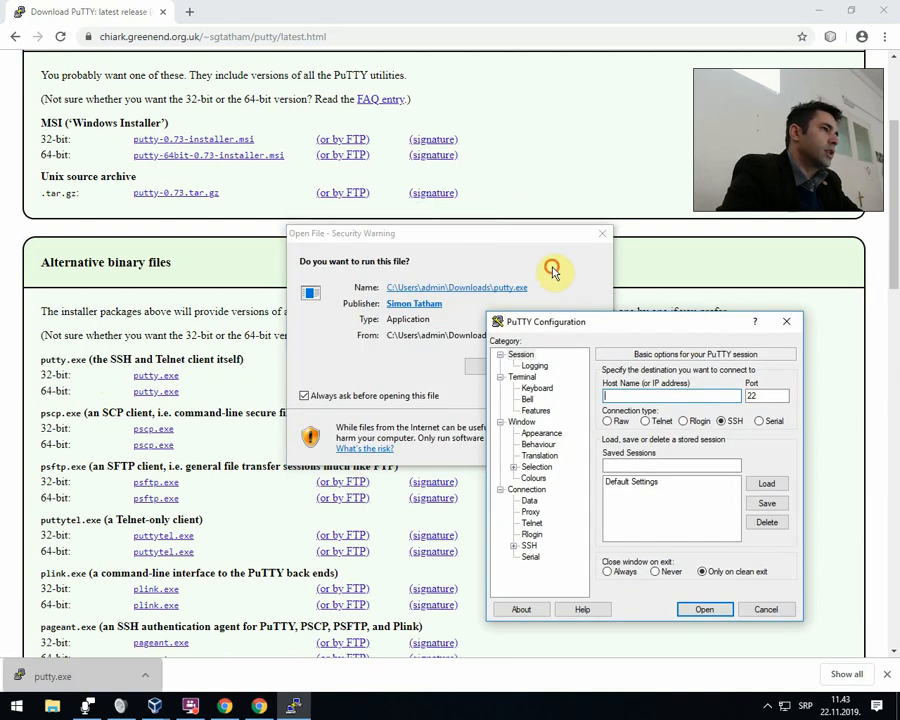
left_click(602, 233)
left_click_drag(645, 326, 516, 259)
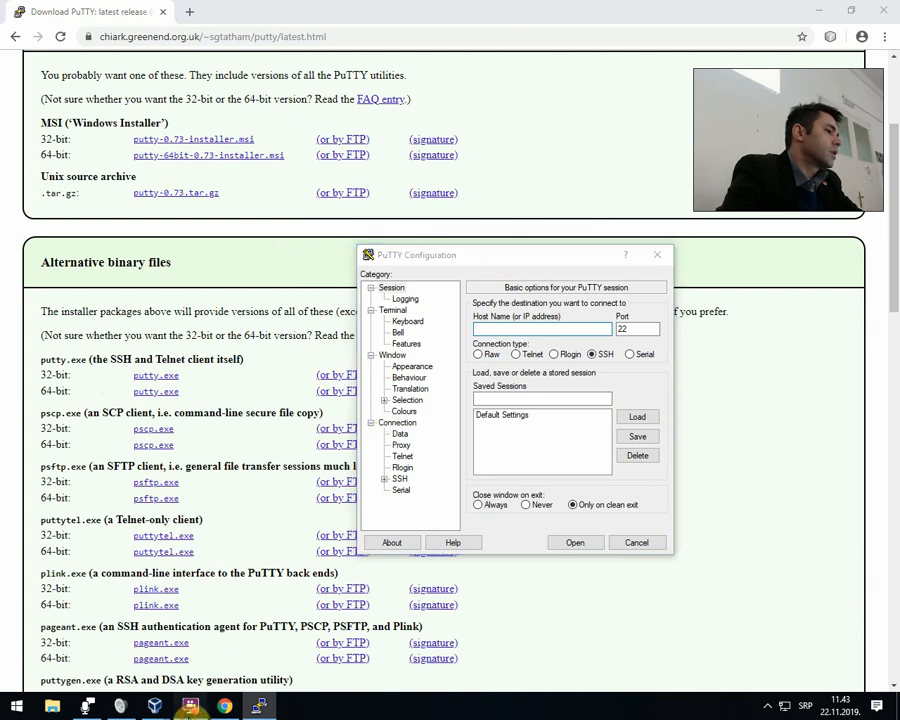
left_click(190, 706)
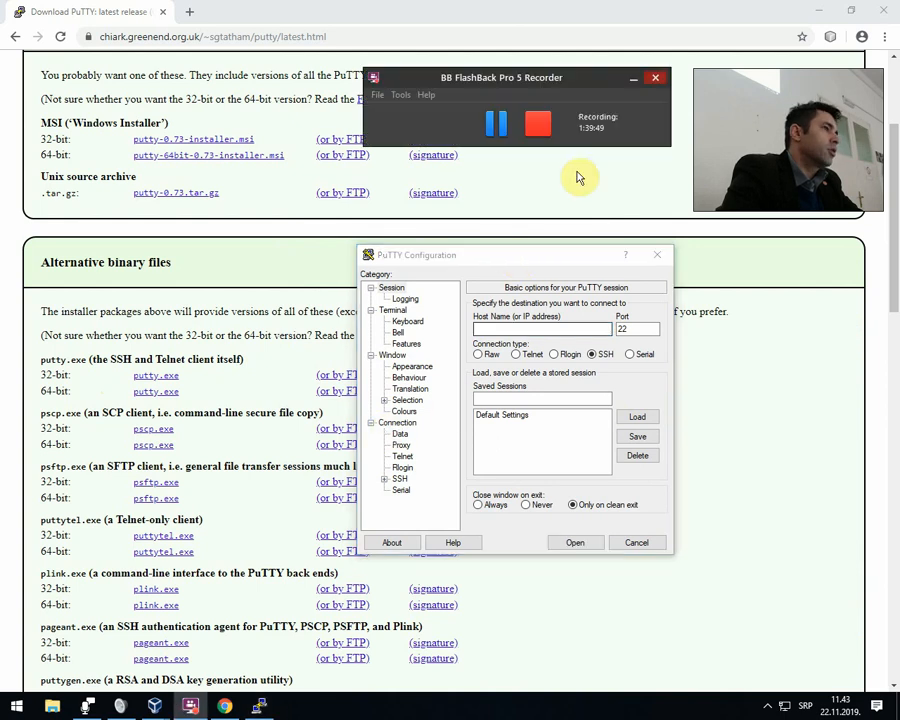
left_click(501, 133)
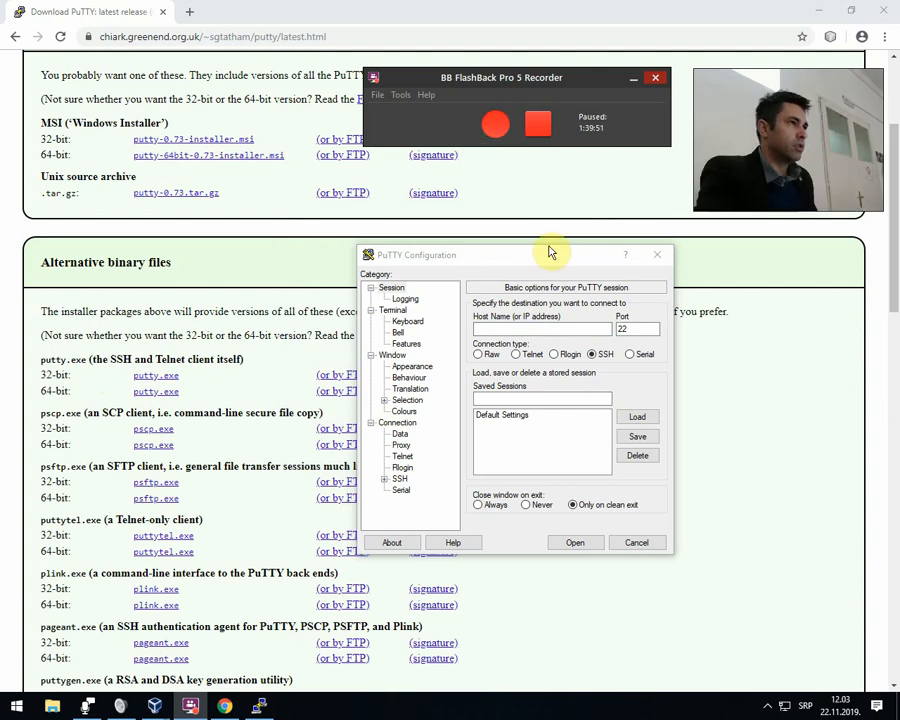
left_click(494, 123)
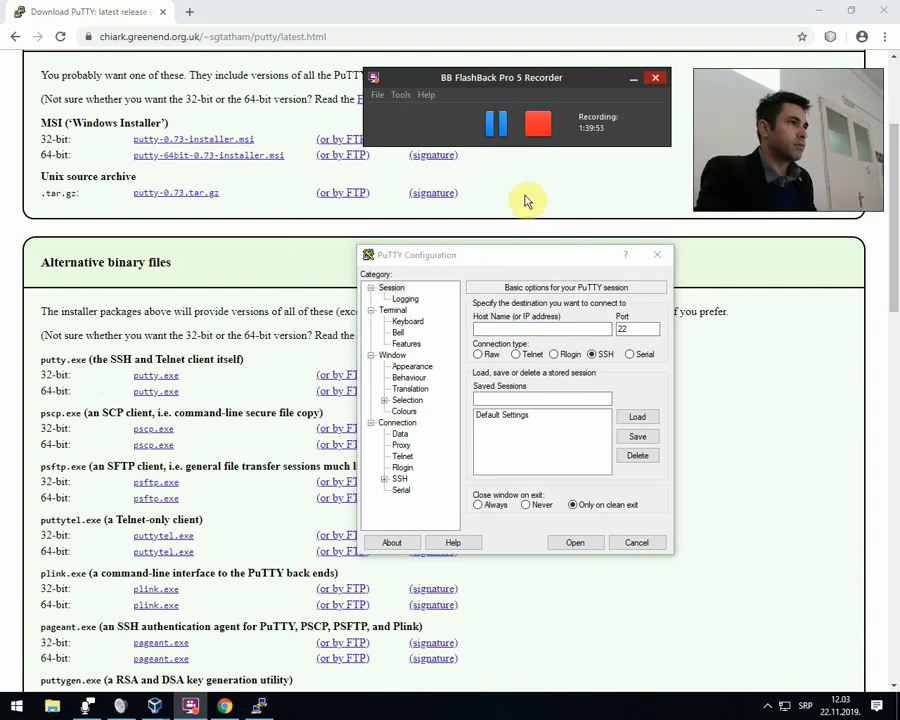
Minimise the browser and reposition the PuTTY Configuration window over the desktop.
left_click(519, 331)
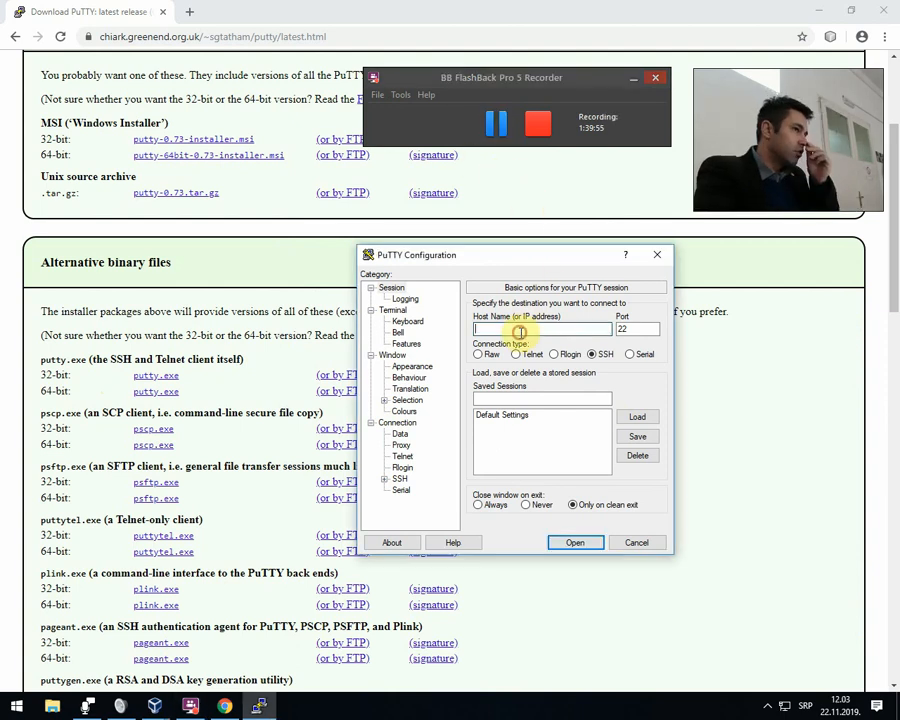
left_click(818, 12)
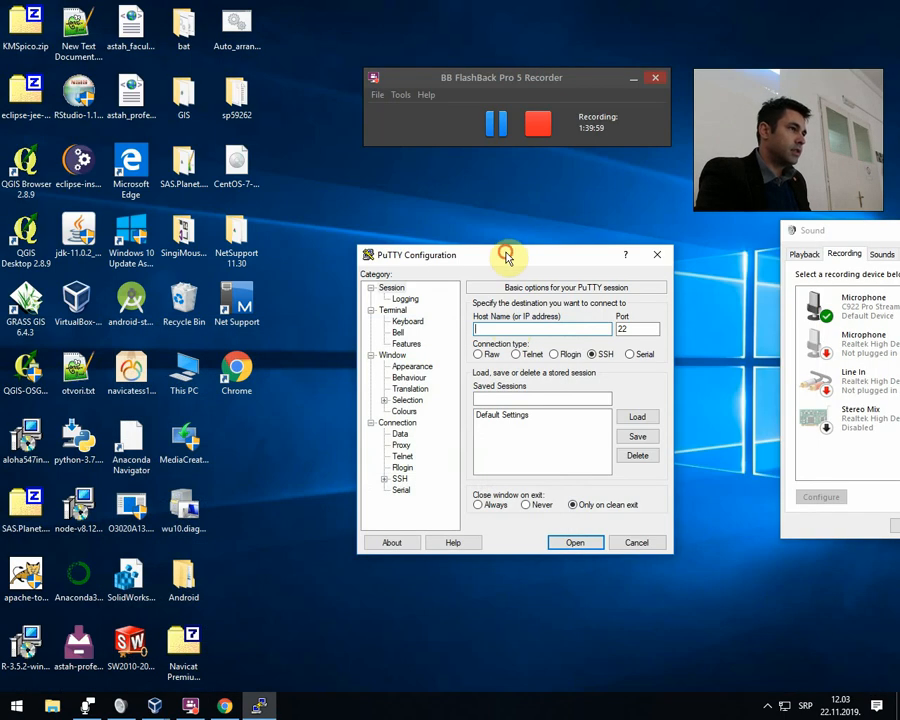
left_click_drag(505, 254, 473, 242)
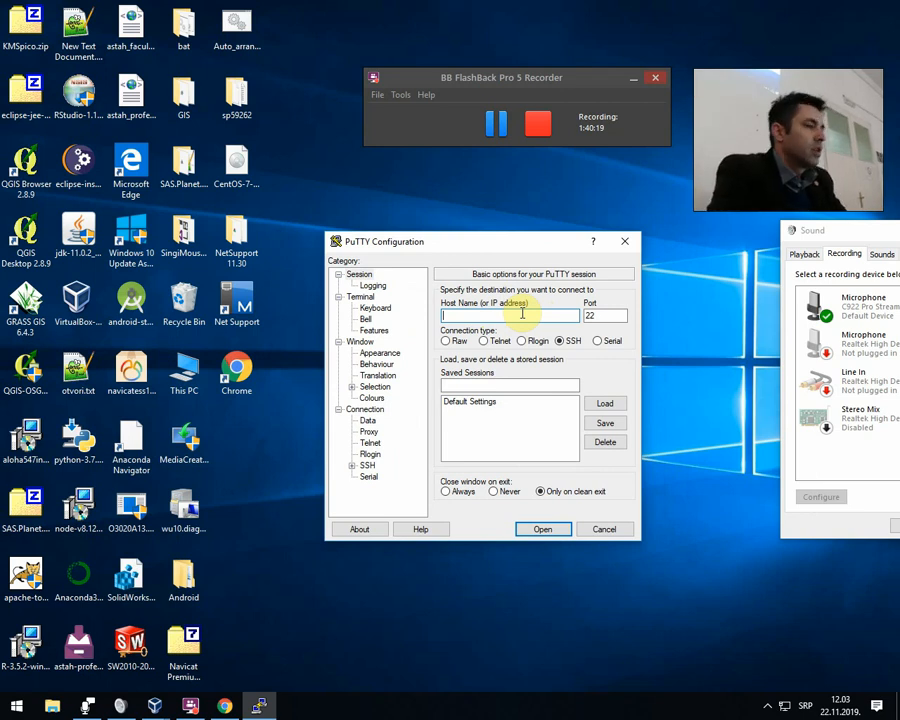
Set the PuTTY session's host name to 127.0.0.1.
type("127")
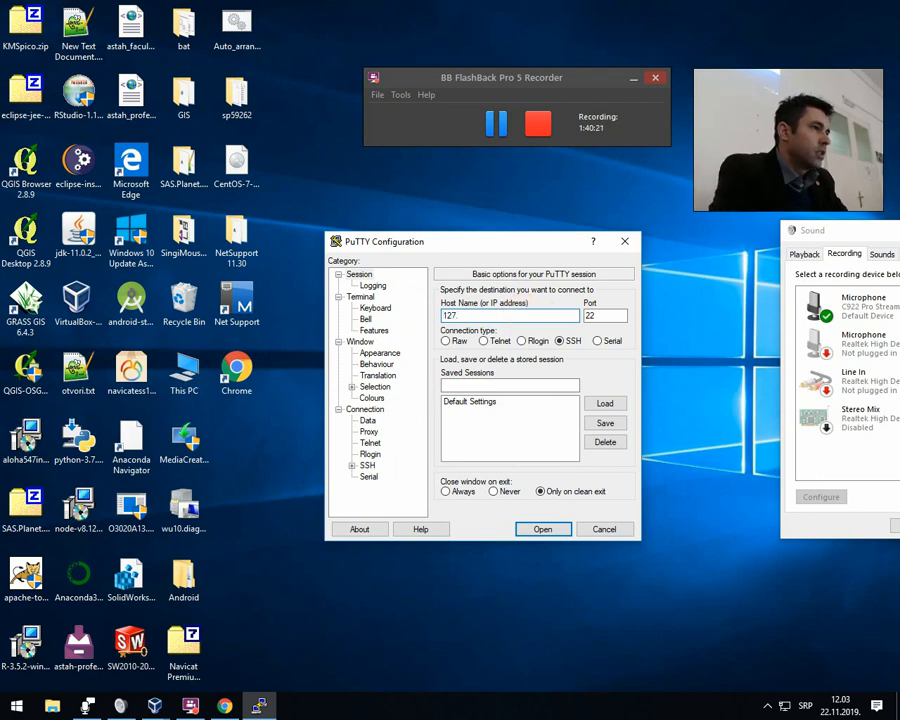
type(".0.0")
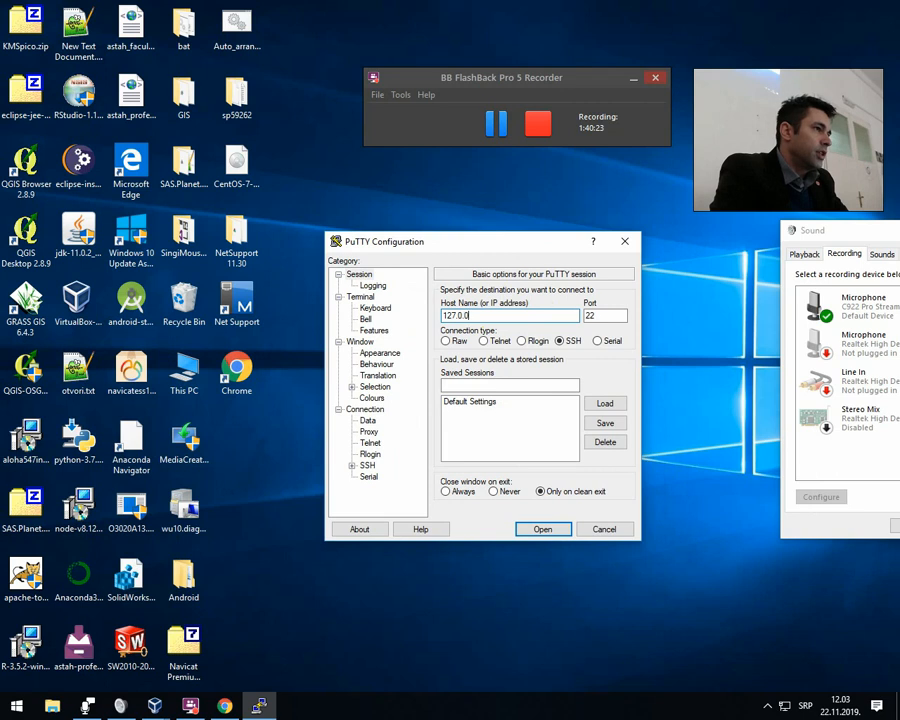
type(".1")
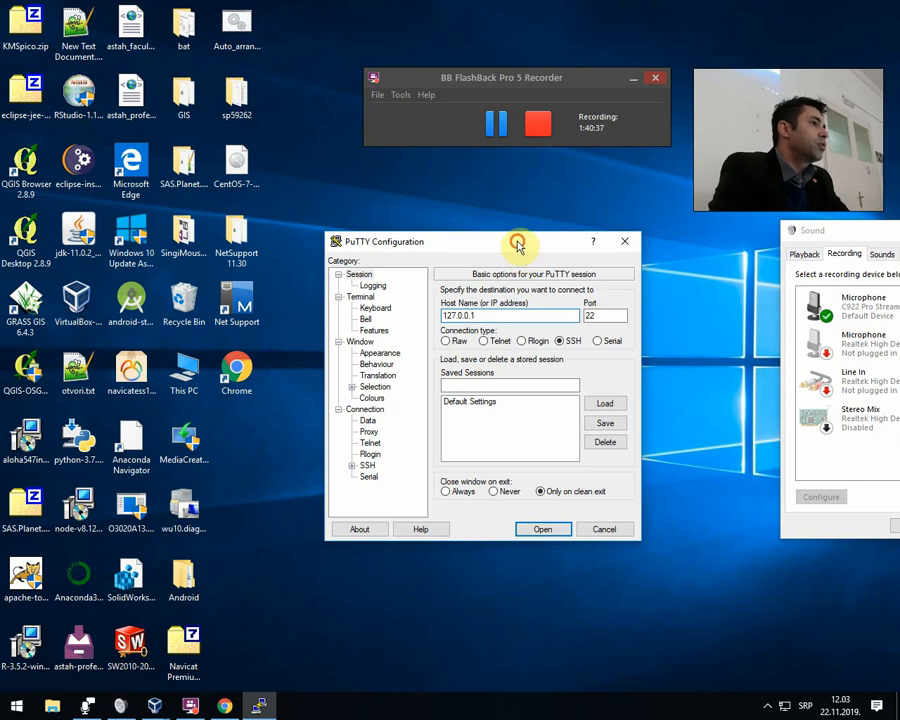
Set the PuTTY session's port to 3333 and open the SSH connection to 127.0.0.1.
left_click_drag(520, 247, 502, 246)
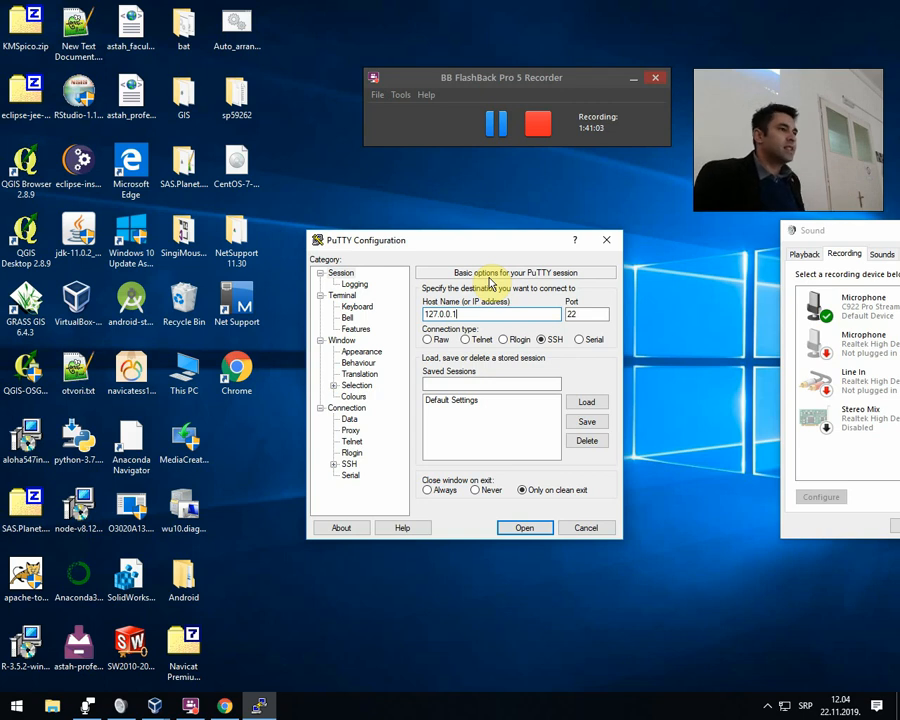
double_click(577, 314)
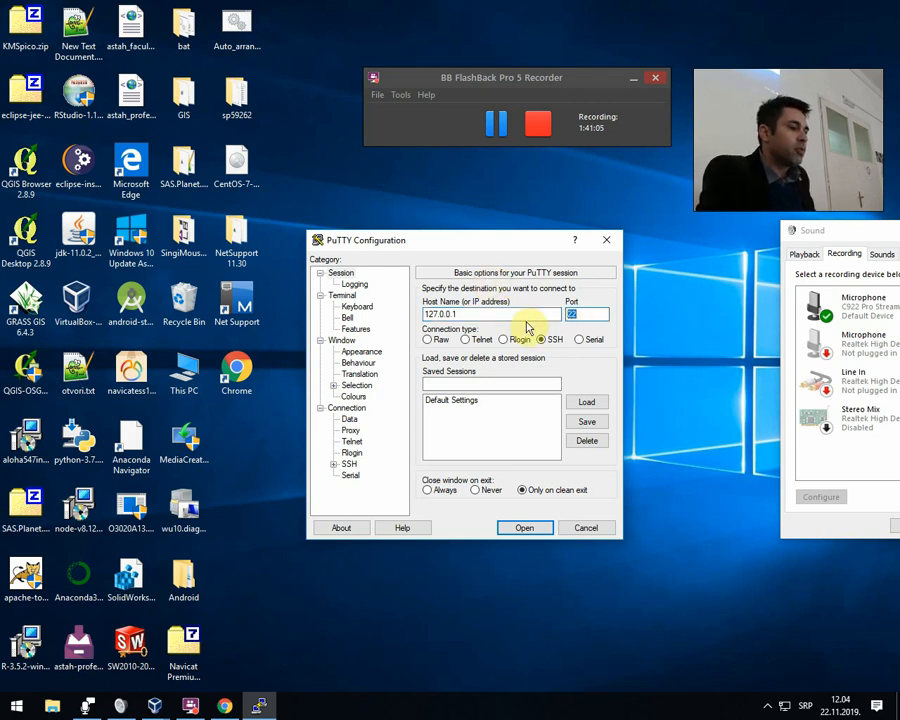
type("33")
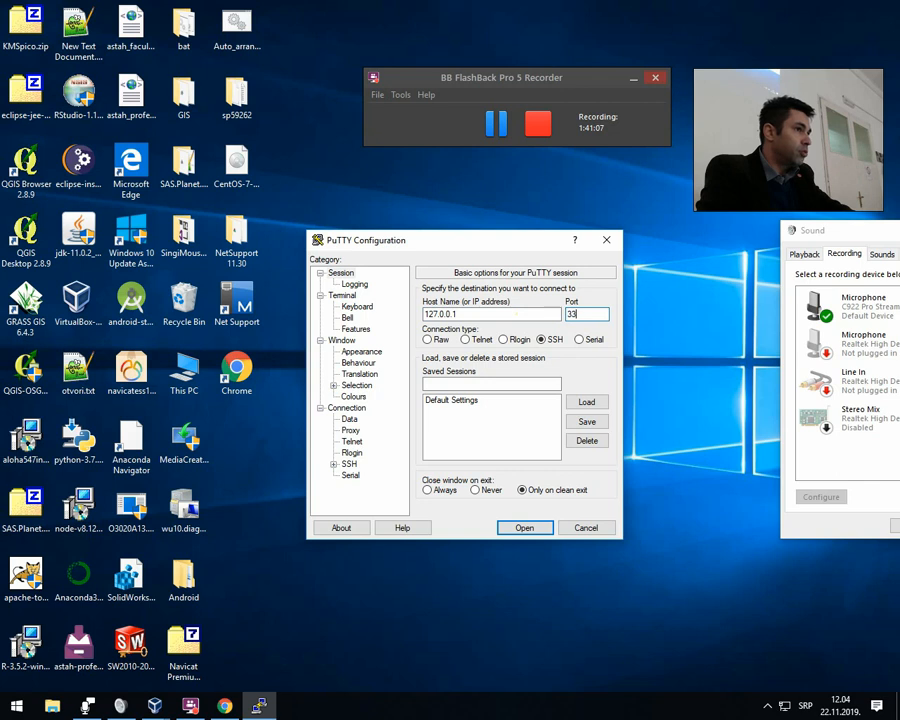
type("33")
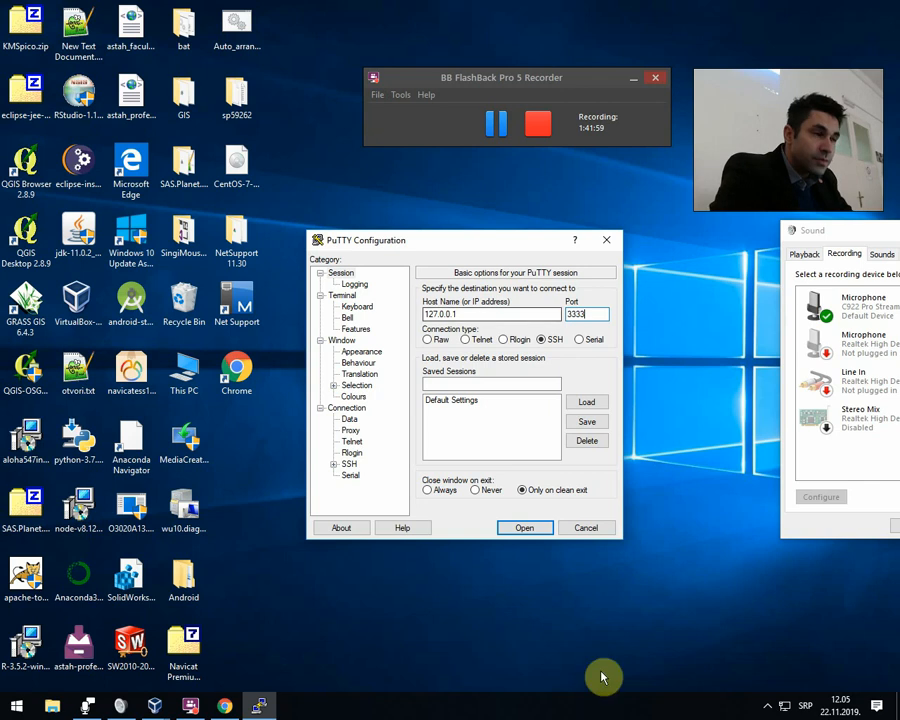
left_click_drag(452, 241, 437, 226)
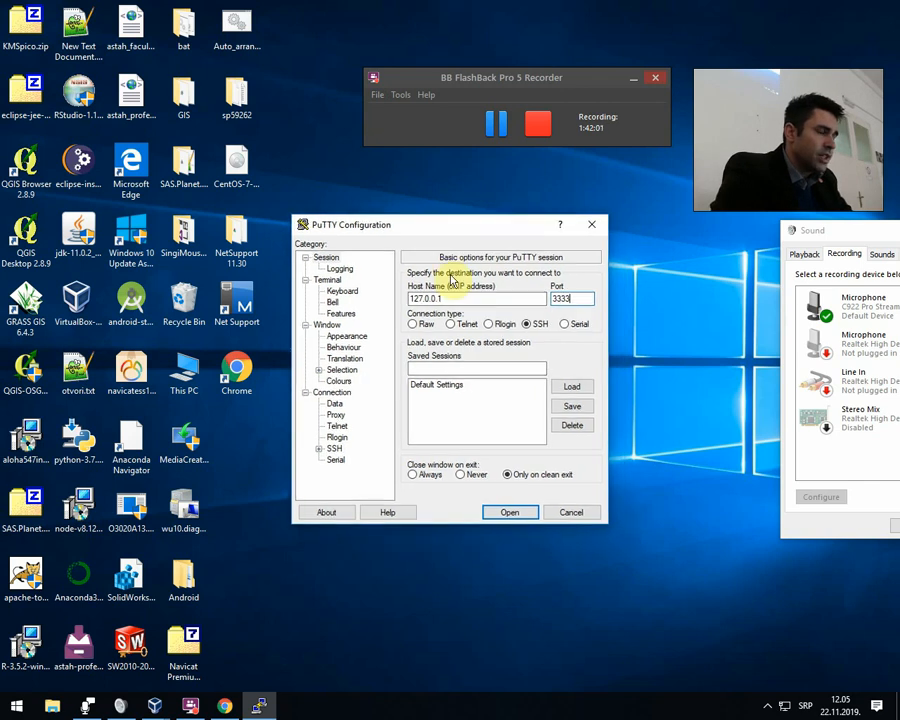
left_click(507, 513)
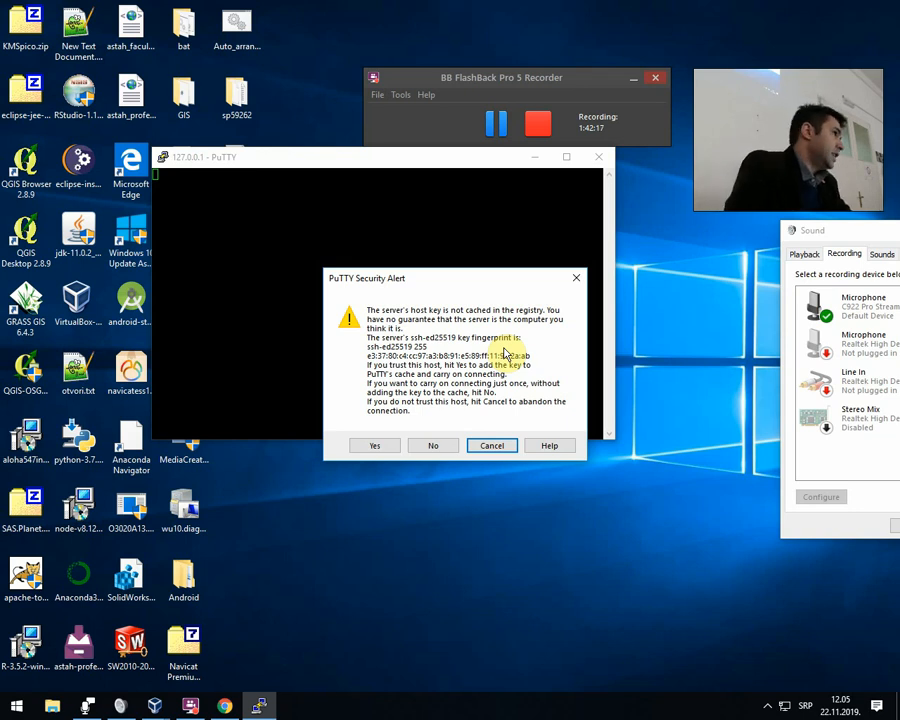
Trust and cache the server's host key, and log in with the account's user name and password.
left_click_drag(444, 280, 413, 267)
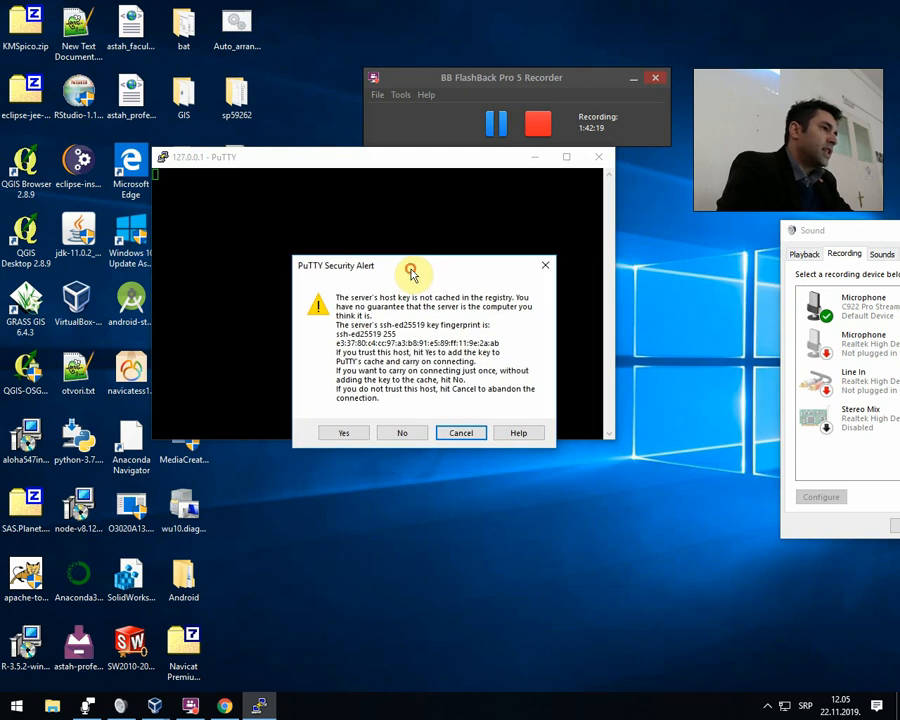
left_click(344, 432)
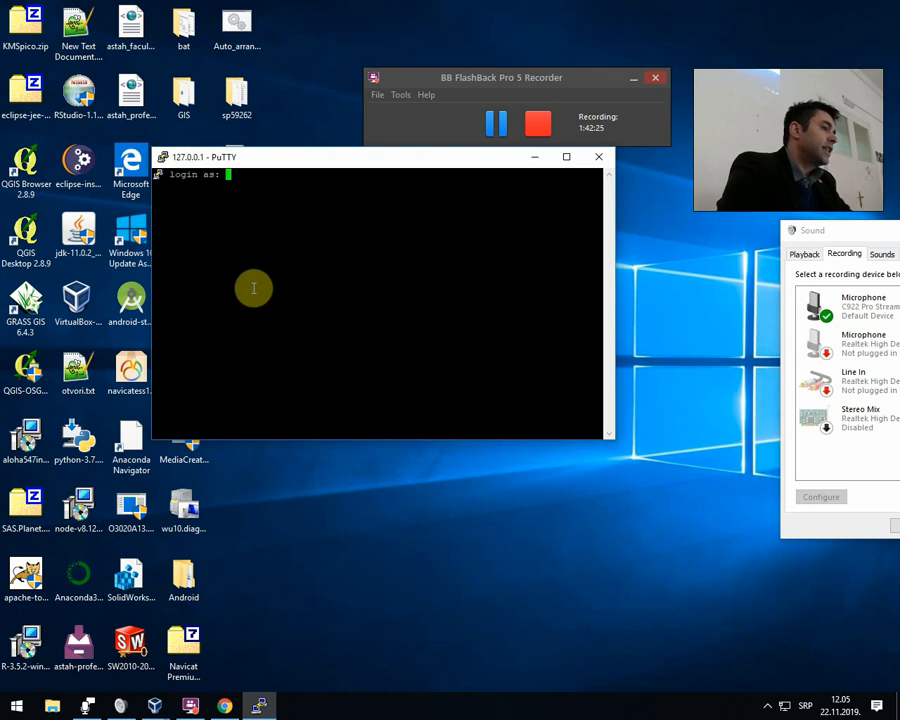
type("nebojsa")
key("Return")
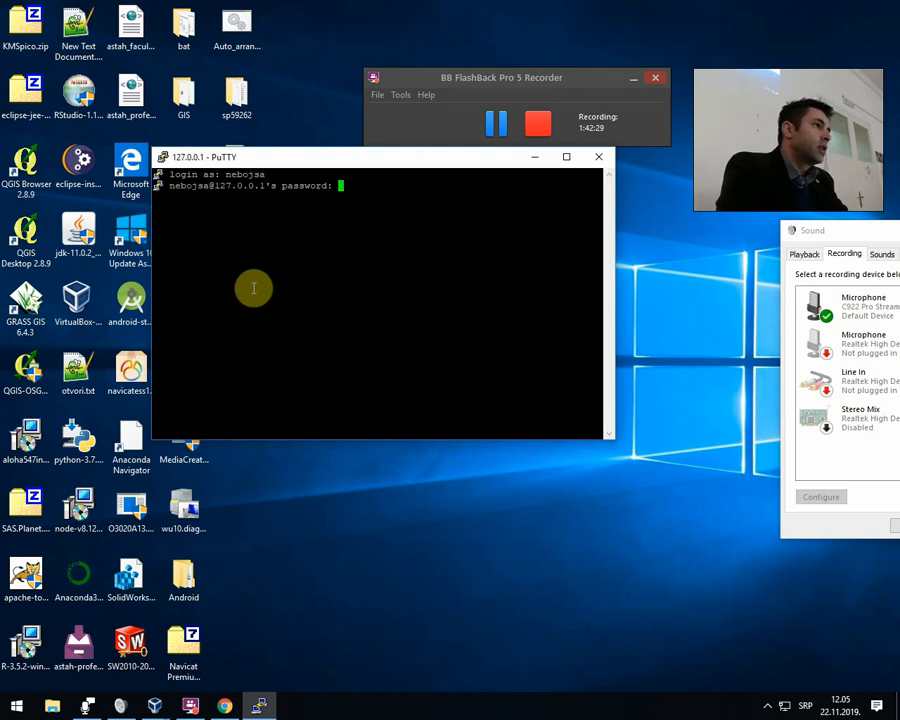
key("Return")
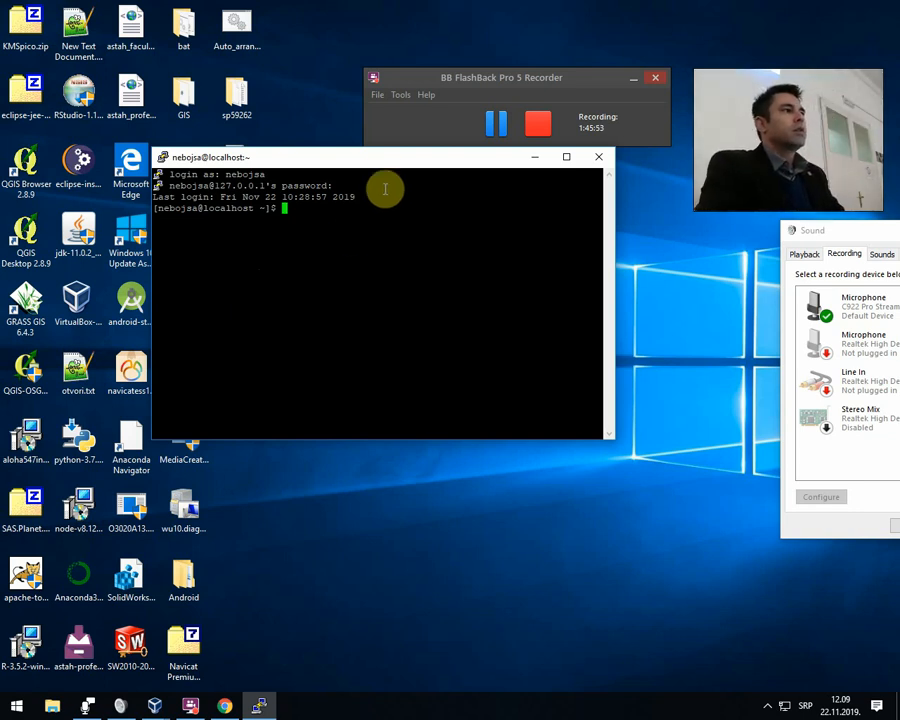
Set the terminal font size of the current session to 18 in Courier New and reposition the window on the desktop.
left_click(381, 159)
left_click_drag(381, 159, 418, 209)
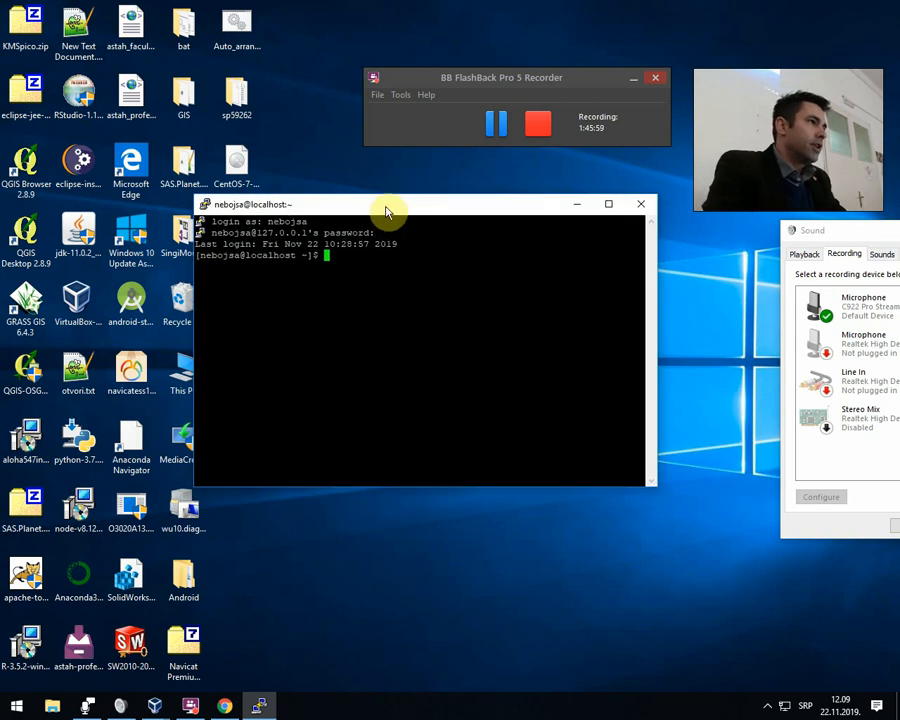
right_click(382, 211)
right_click(343, 208)
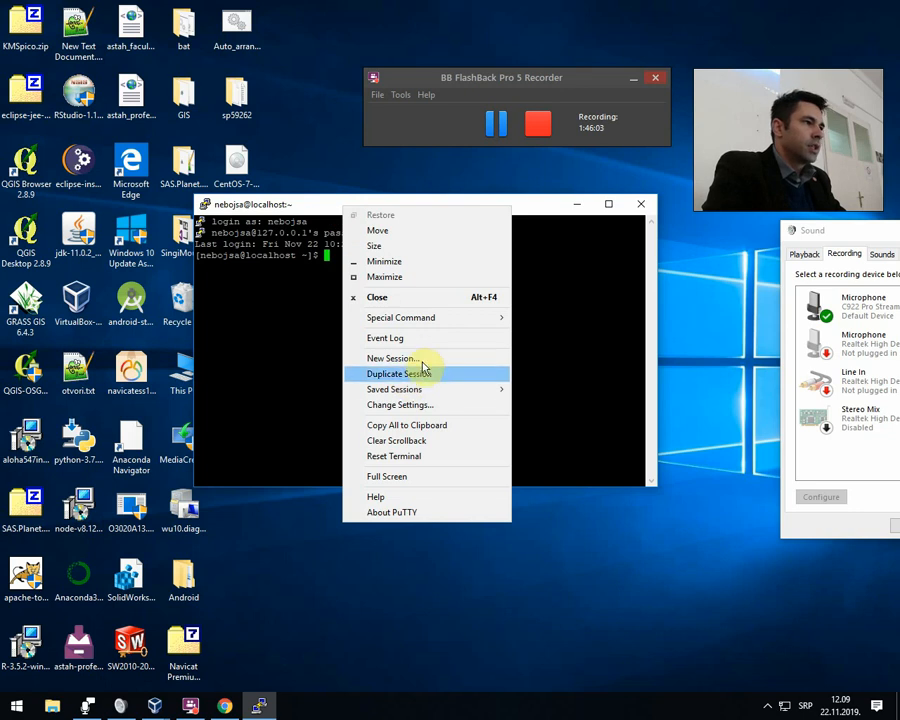
left_click(428, 404)
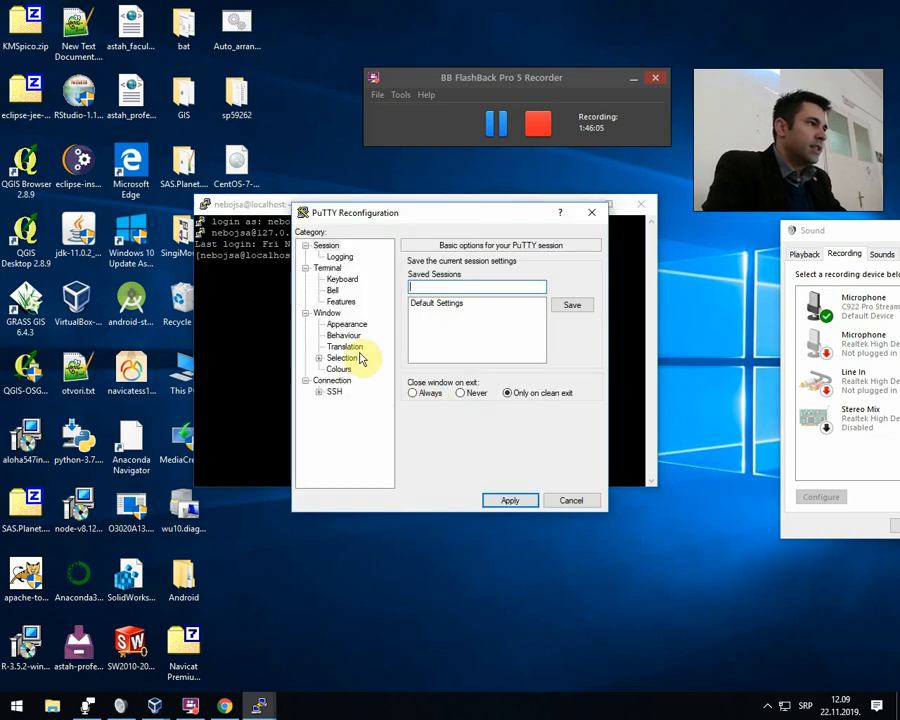
left_click(340, 324)
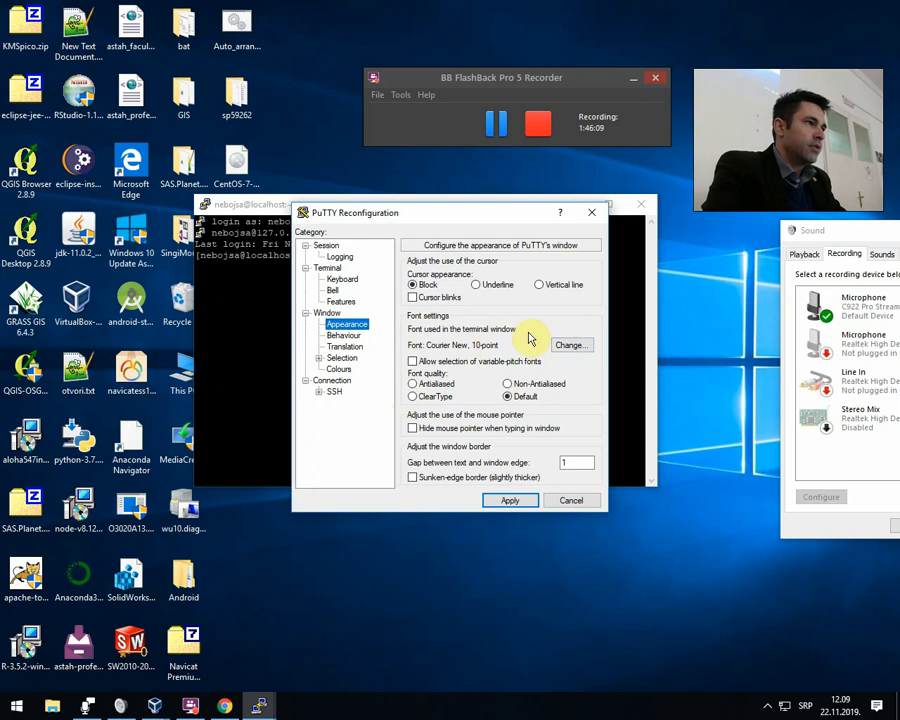
left_click(571, 344)
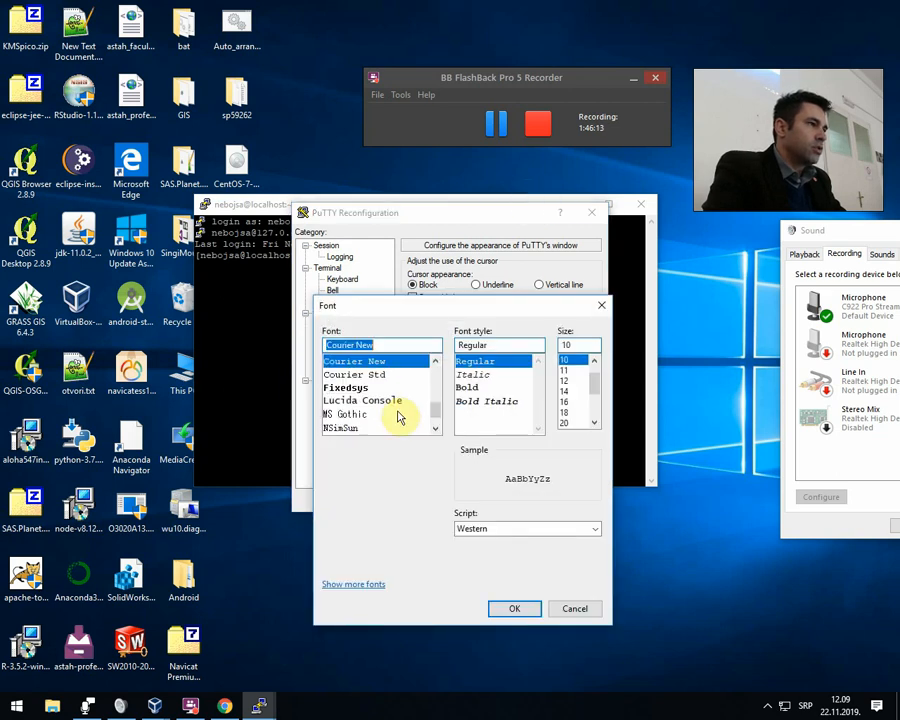
left_click(567, 412)
left_click(535, 611)
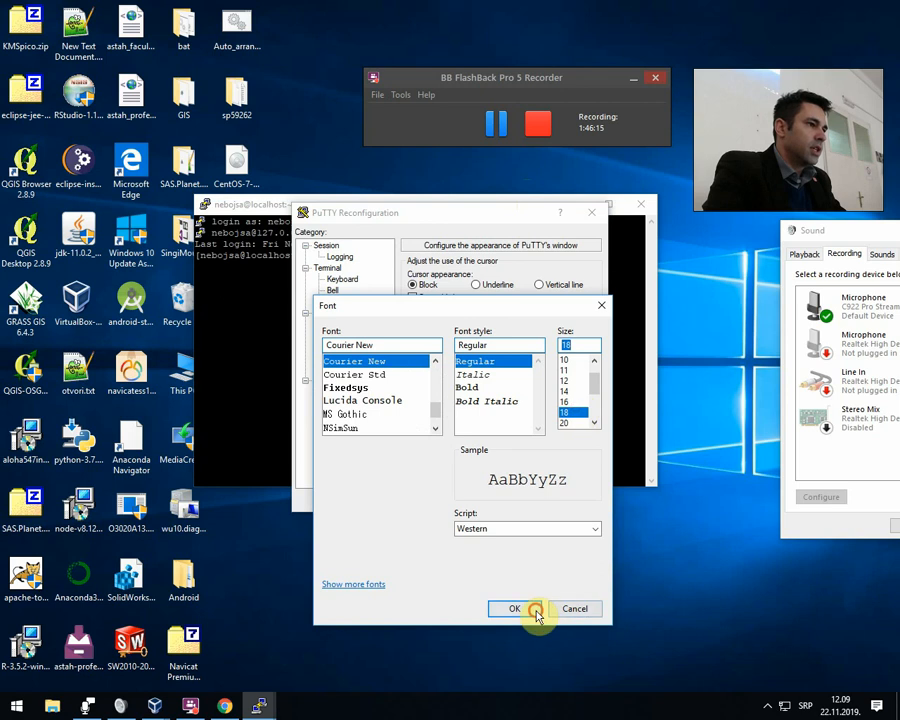
left_click(516, 497)
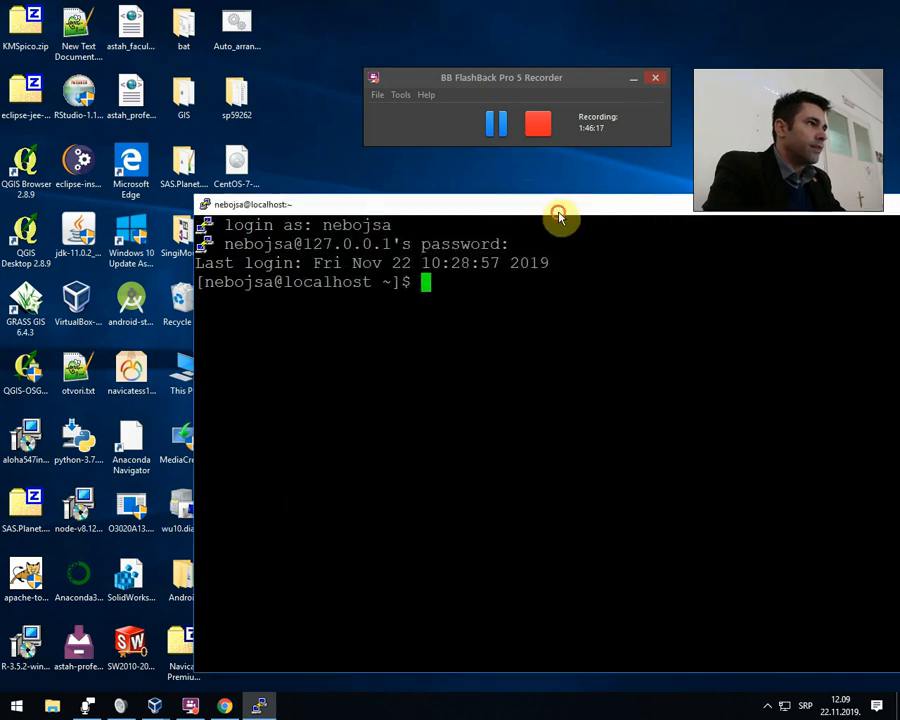
left_click_drag(558, 212, 494, 164)
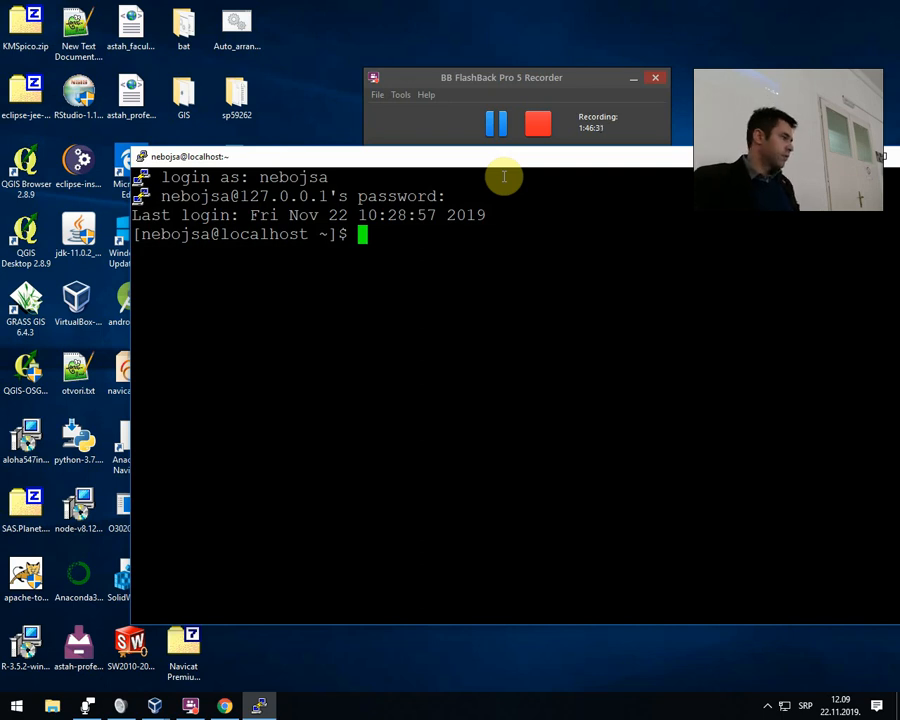
Run "sudo yum install httpd" and authenticate with the sudo password.
type("sudo")
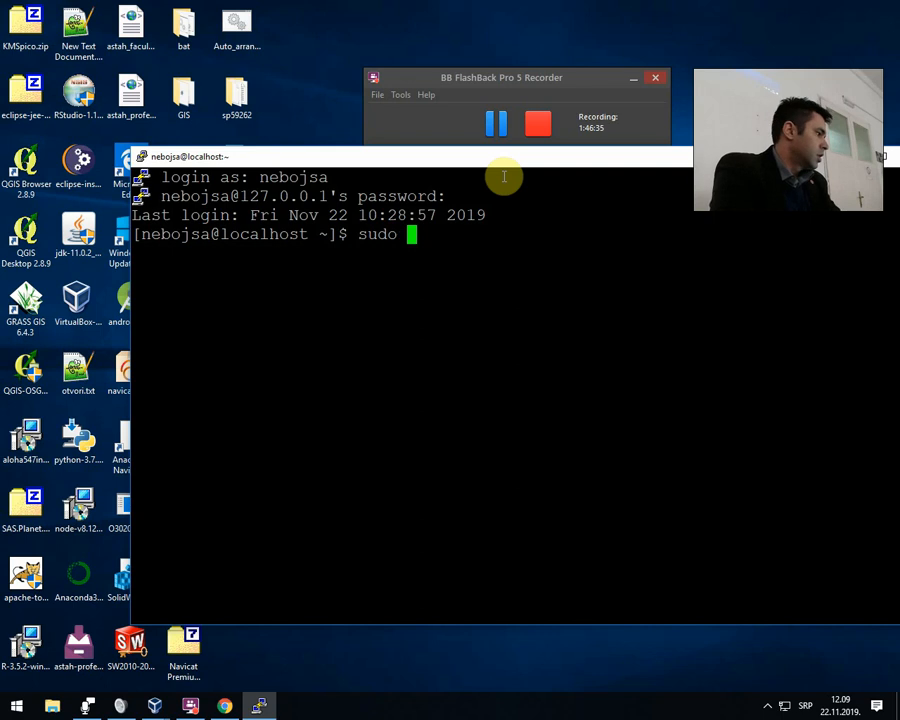
type(" z")
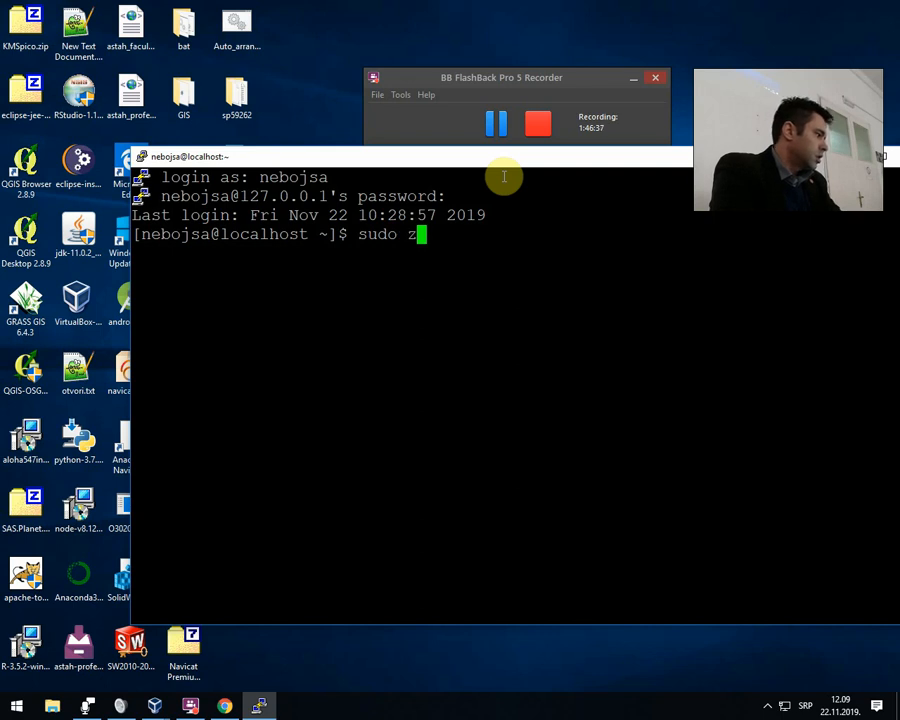
type("u")
key("BackSpace")
key("BackSpace")
type("yu")
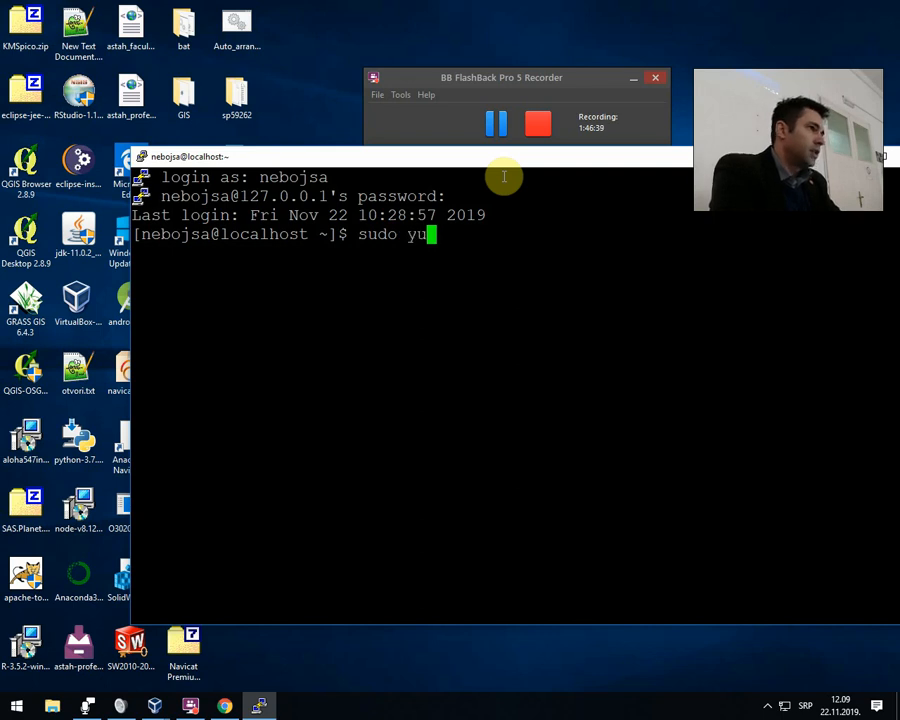
type("m install ")
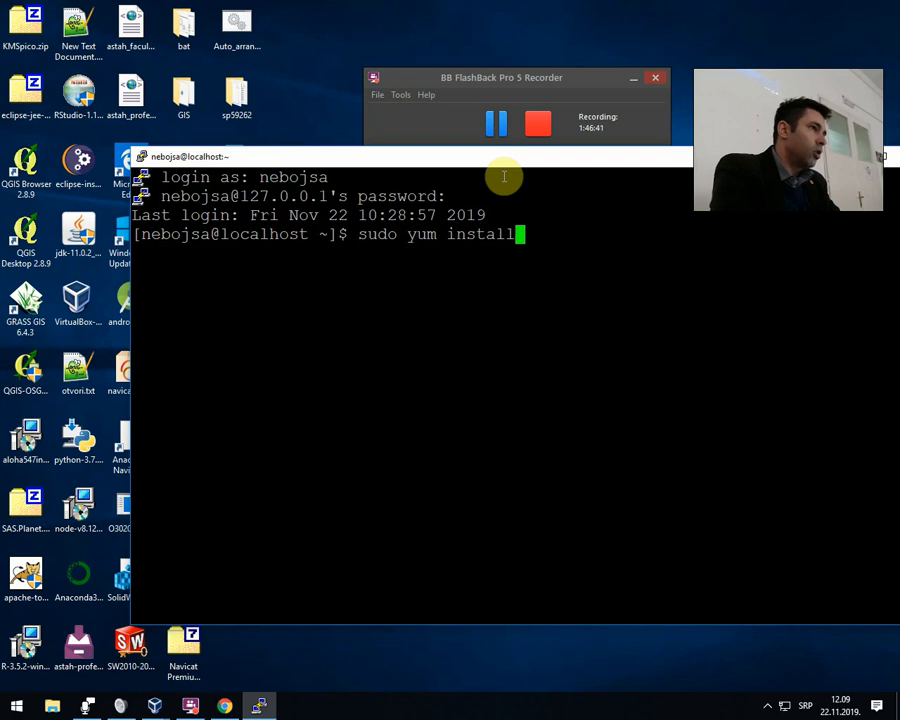
type("httpd")
key("Return")
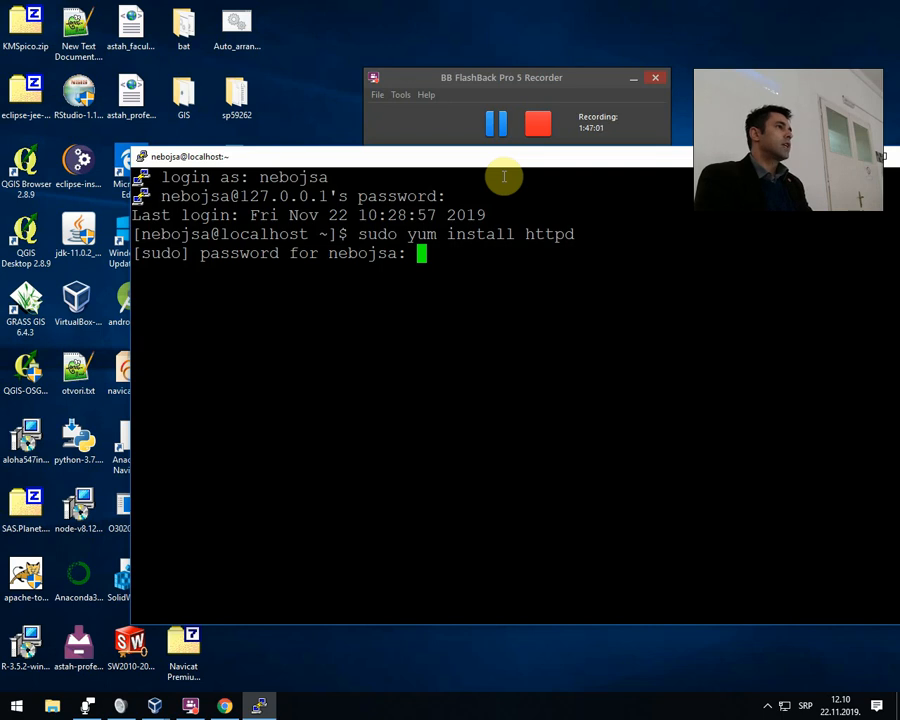
key("Return")
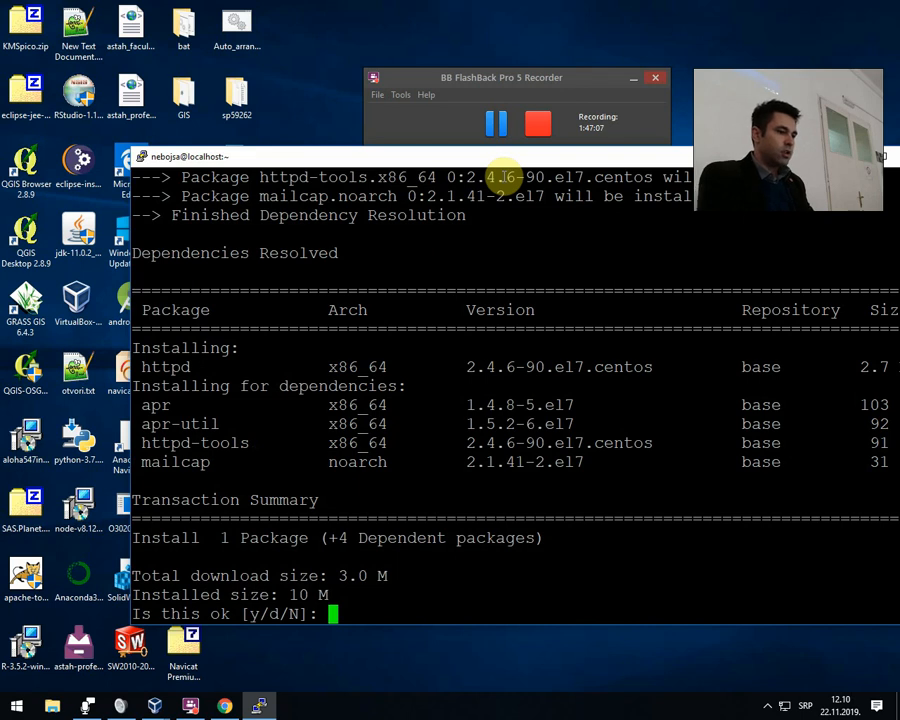
Approve the download and installation of httpd and its dependencies with y.
type("z")
key("BackSpace")
type("y")
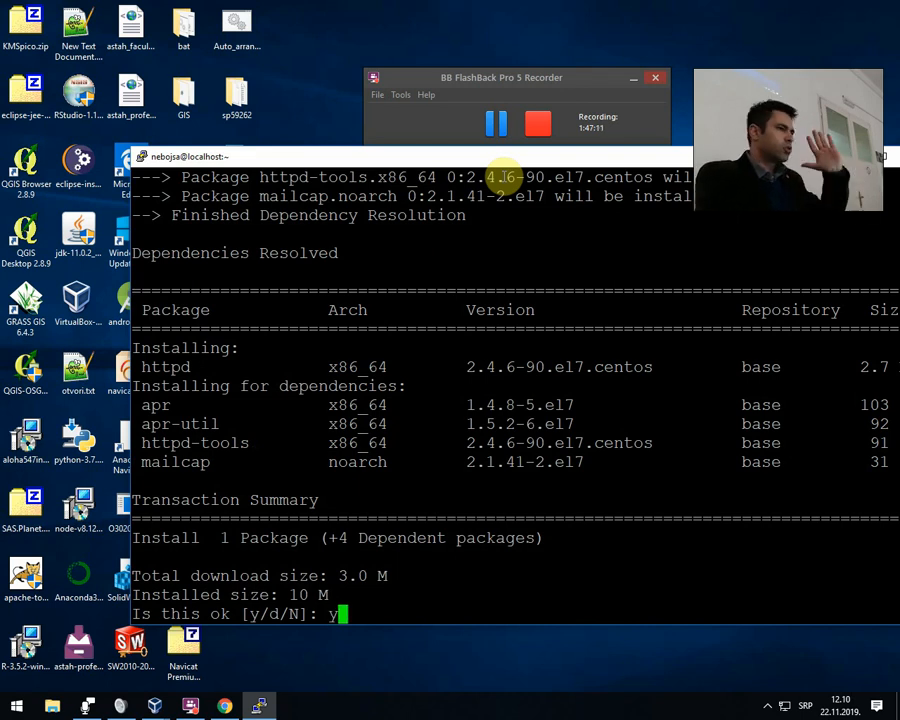
key("Return")
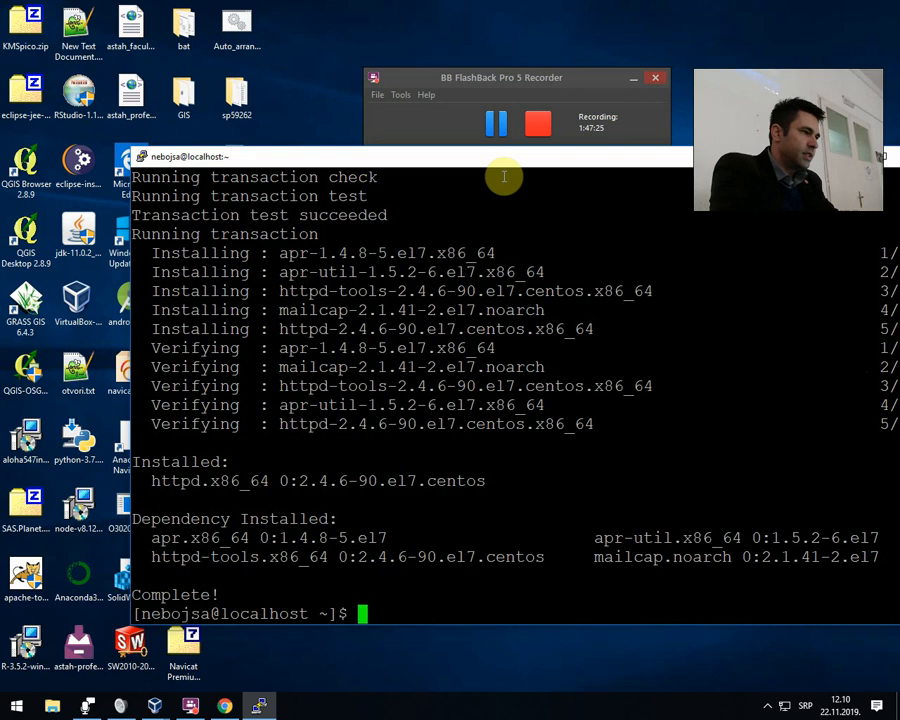
Clear the terminal and check the web server package for updates with "sudo yum update httpd".
type("c")
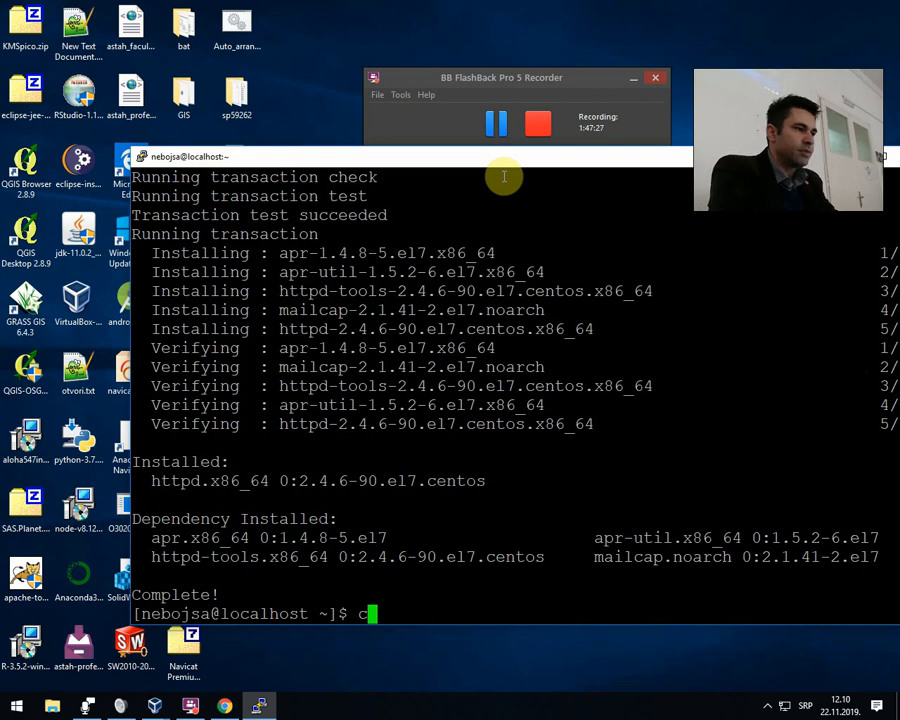
type("l")
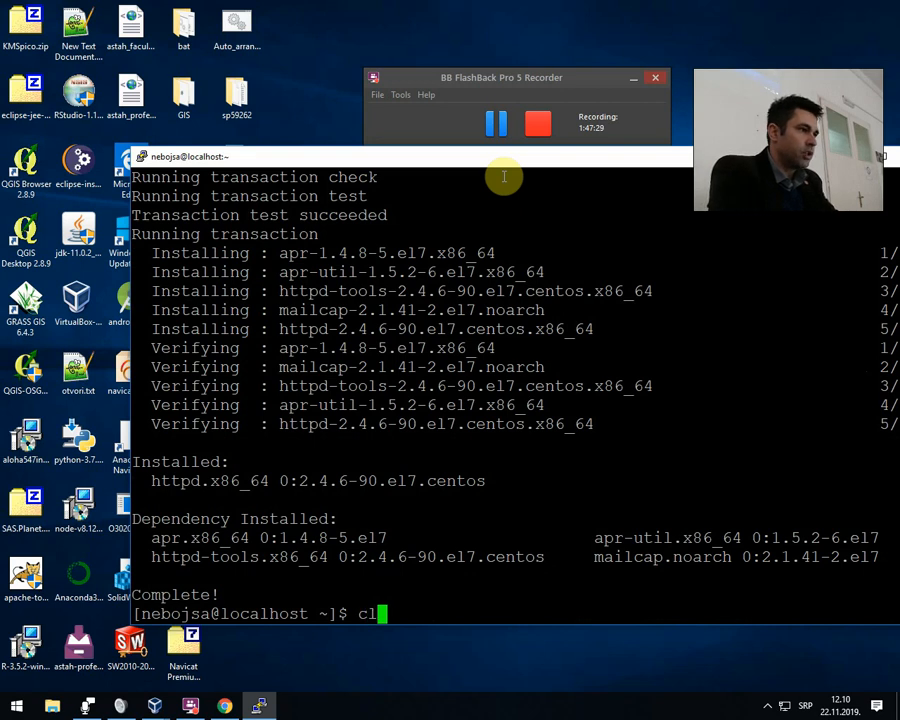
type("ear")
key("Return")
type("sud")
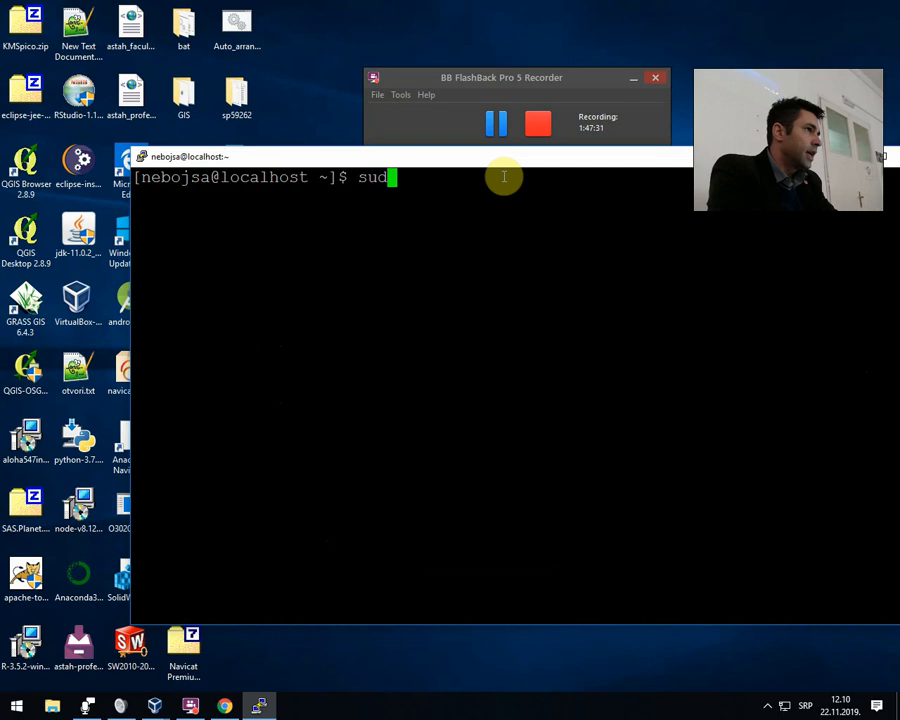
type("o ")
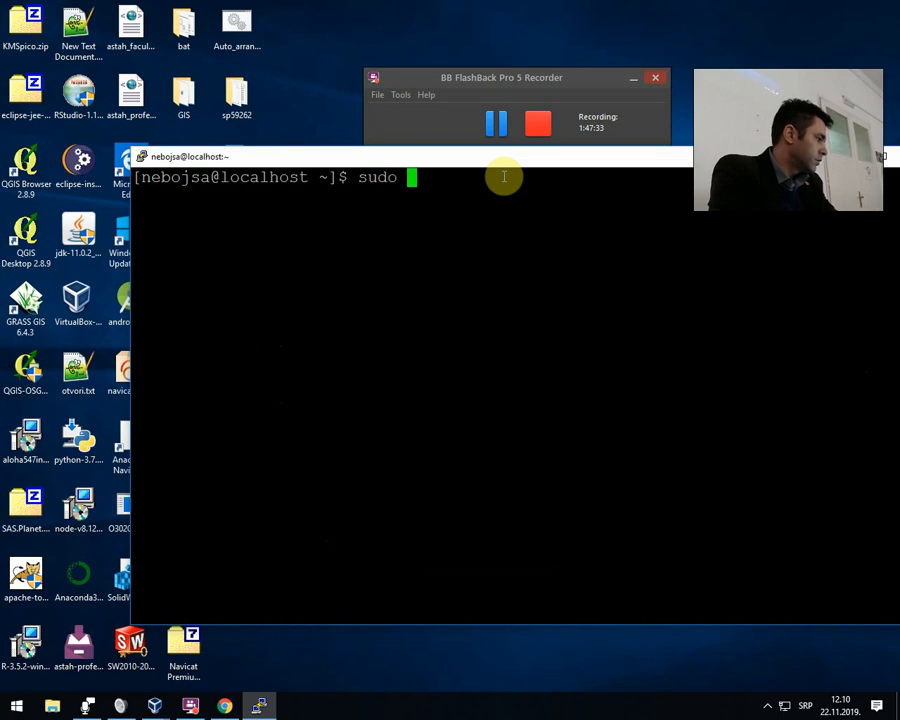
type("yu")
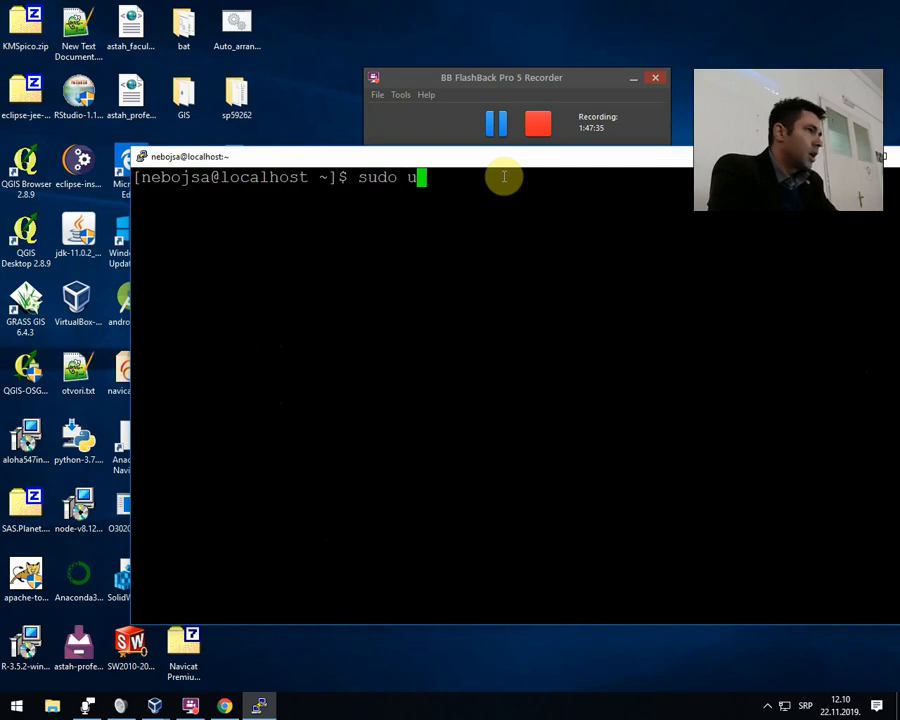
key("BackSpace")
type("z")
key("BackSpace")
type("yum update htt")
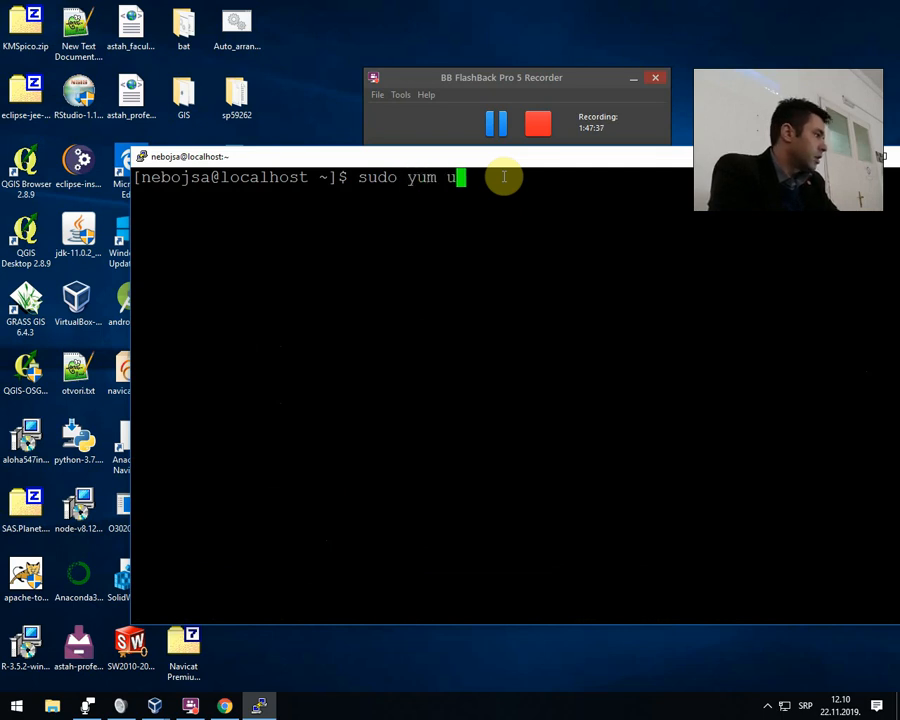
type("pdate http")
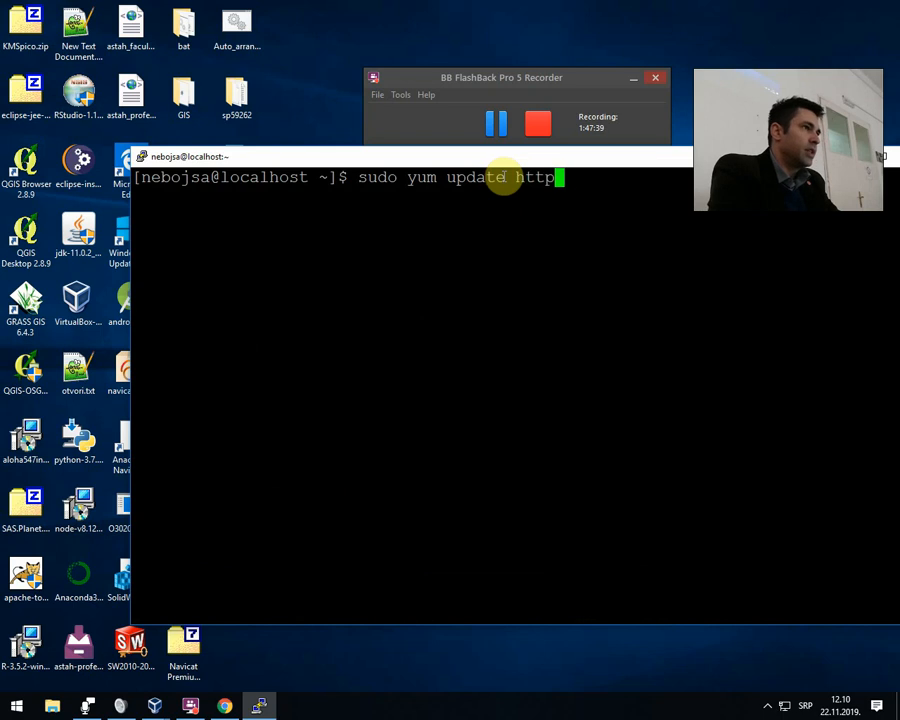
key("Return")
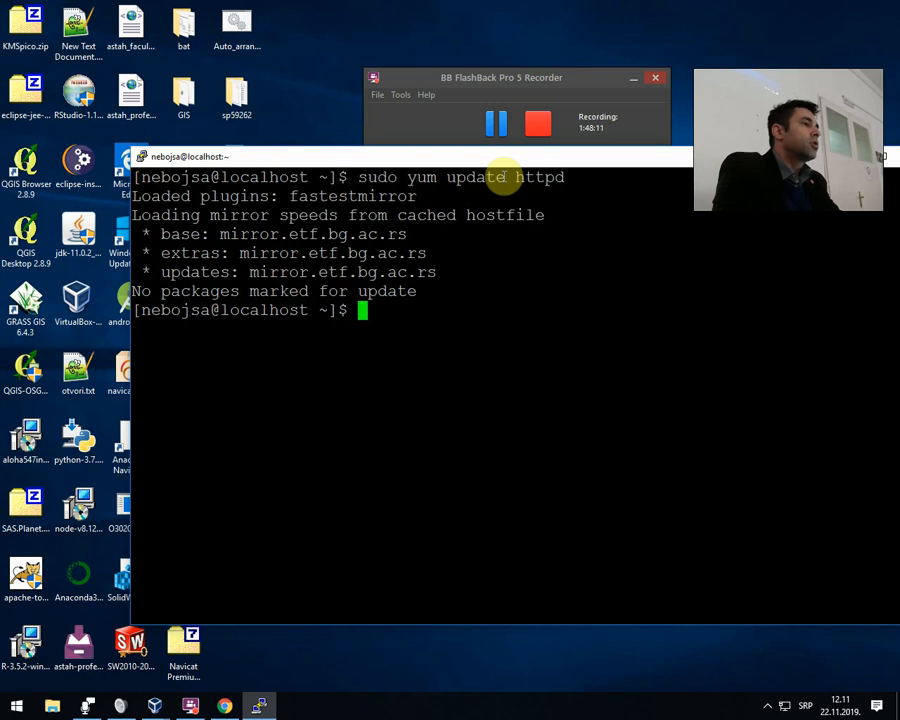
Clear the terminal and start the Apache service with "sudo systemctl start httpd".
type("clear")
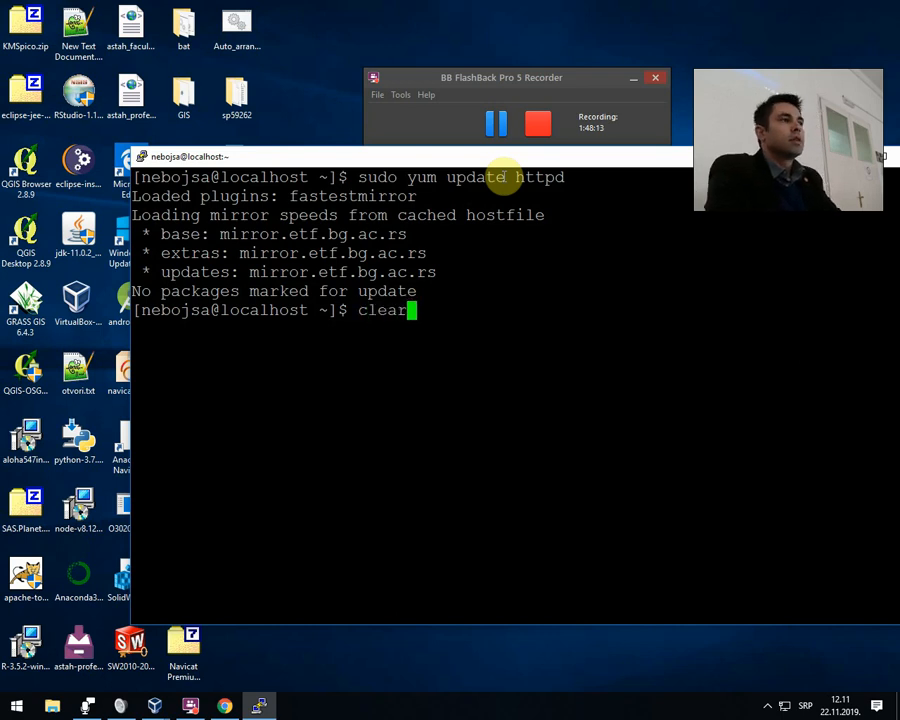
key("Return")
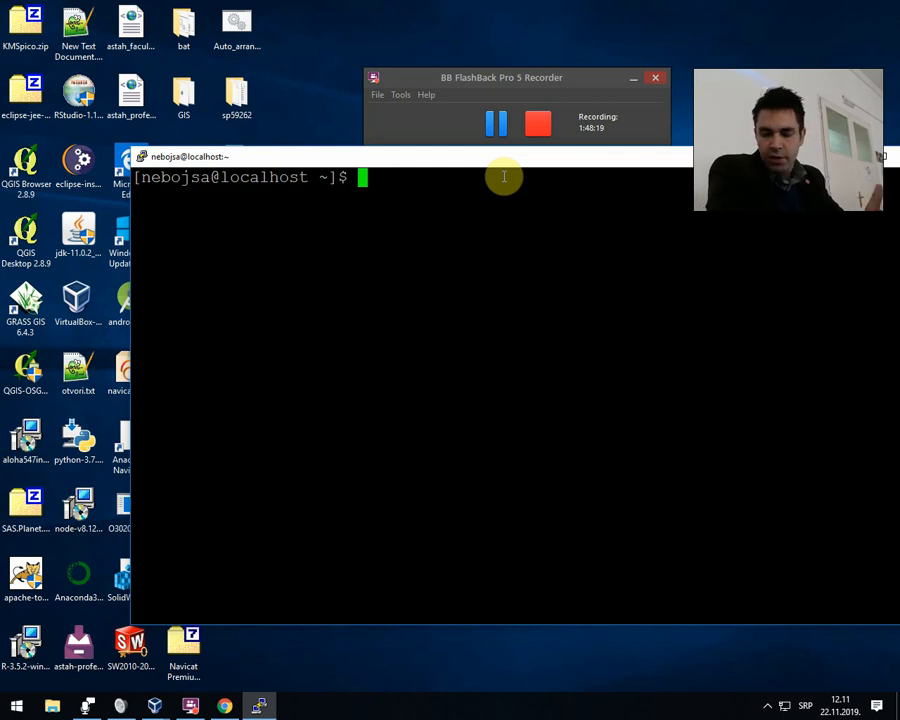
type("sudo ")
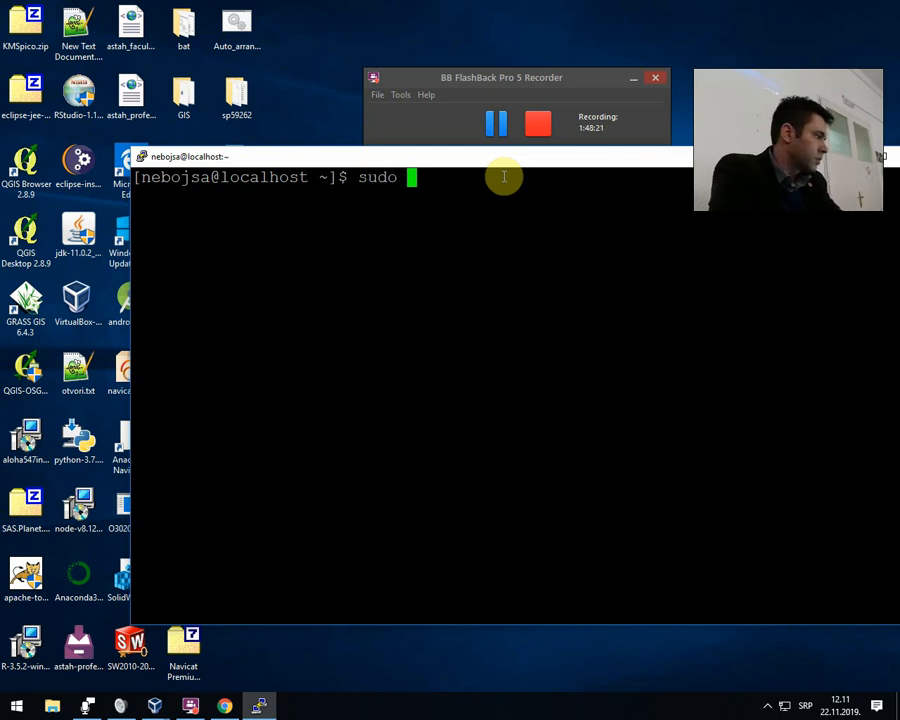
type("sy")
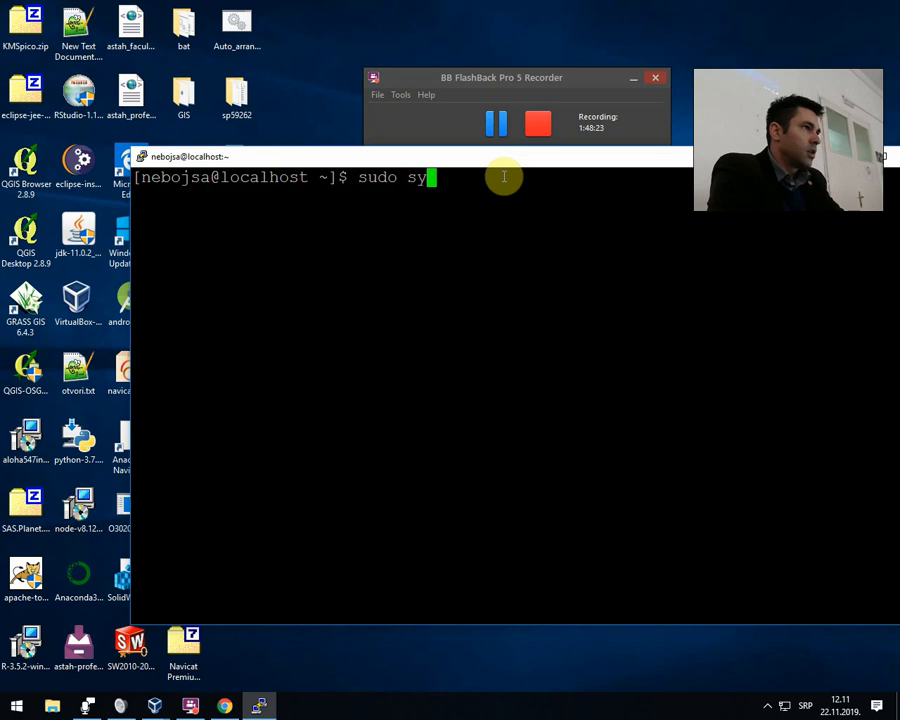
type("stemctl")
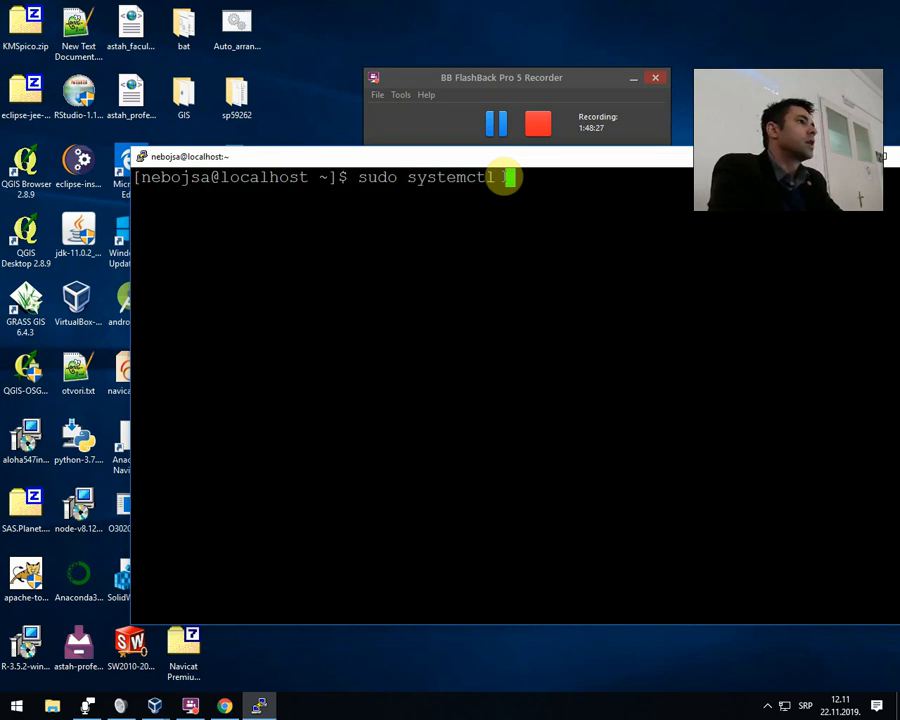
type(" start ht")
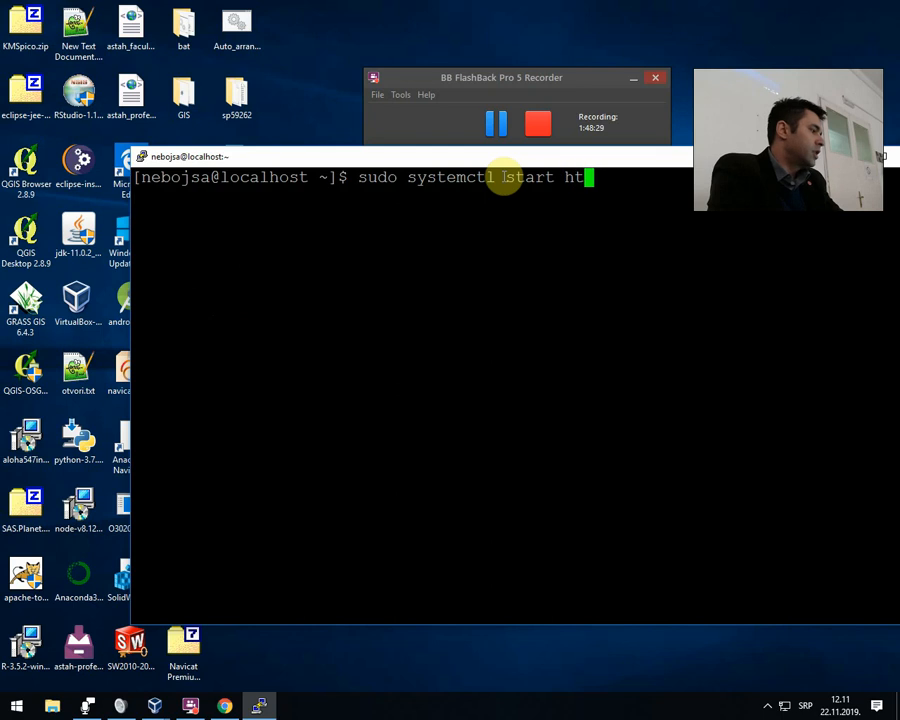
type("tpd")
key("Return")
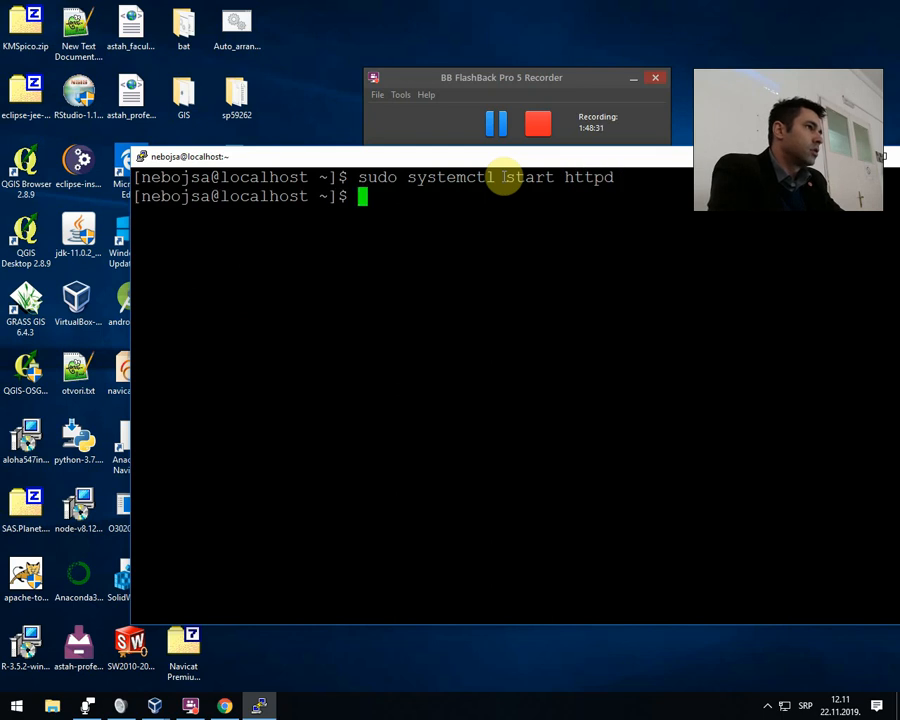
Check the Apache service state with "sudo systemctl status httpd".
key("Up")
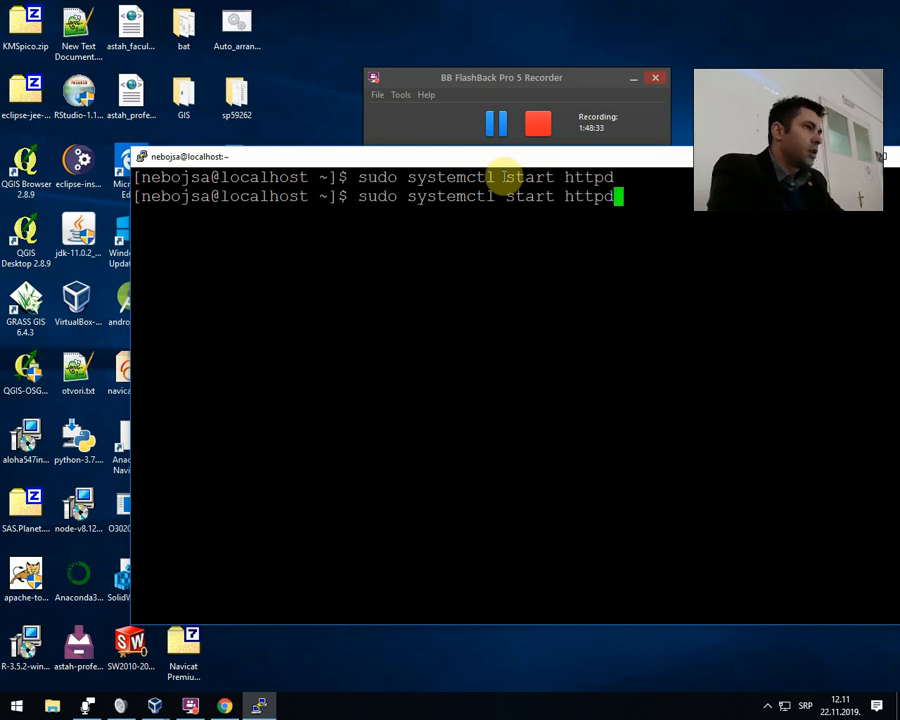
key("BackSpace")
key("BackSpace")
key("BackSpace")
key("BackSpace")
key("BackSpace")
key("BackSpace")
key("BackSpace")
key("BackSpace")
key("BackSpace")
key("BackSpace")
key("BackSpace")
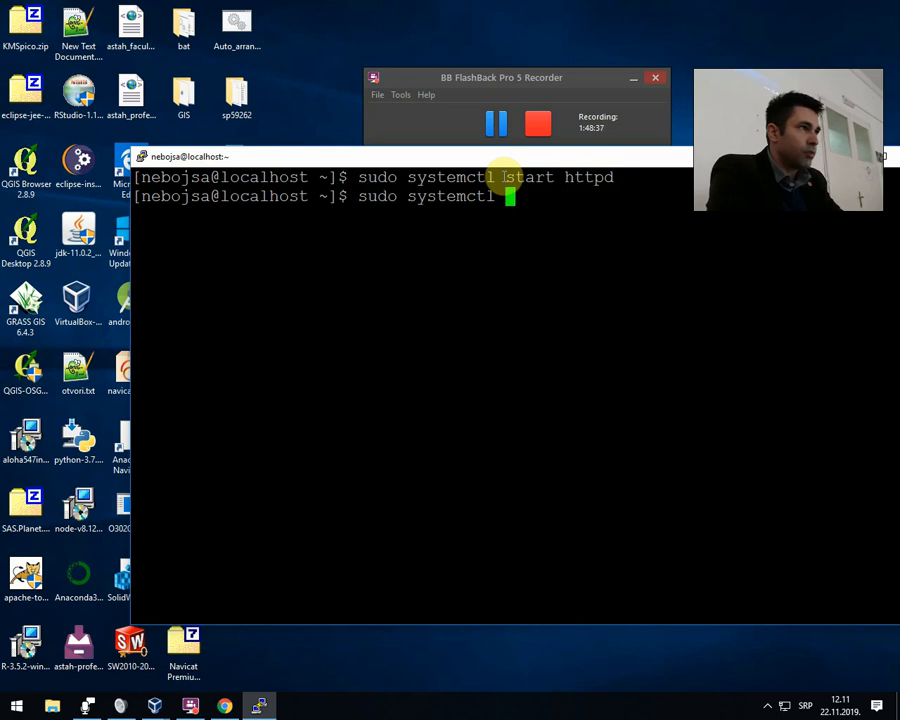
type("status httpd")
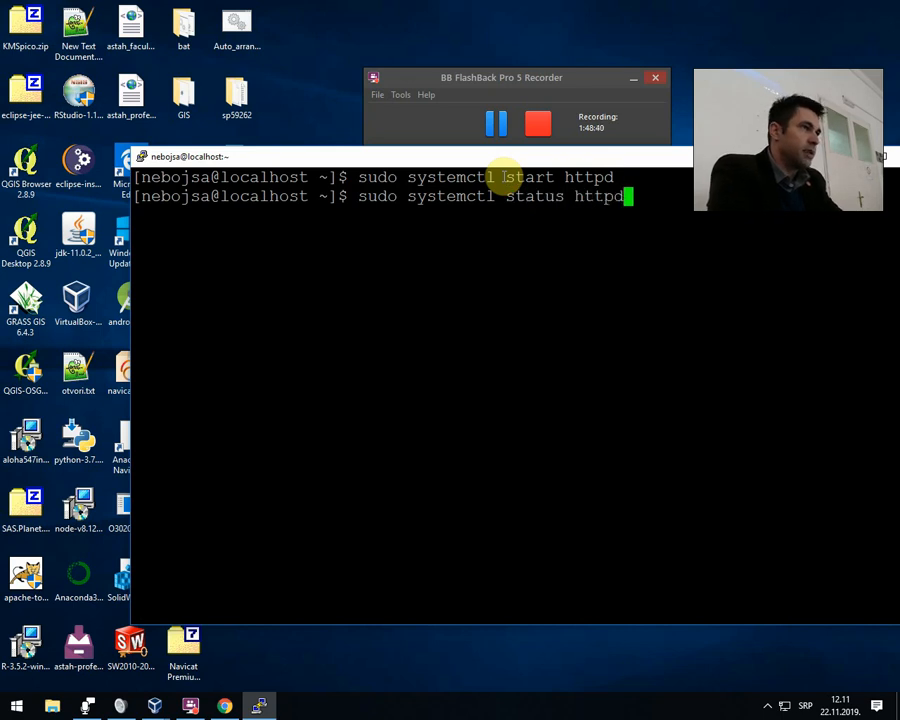
key("Return")
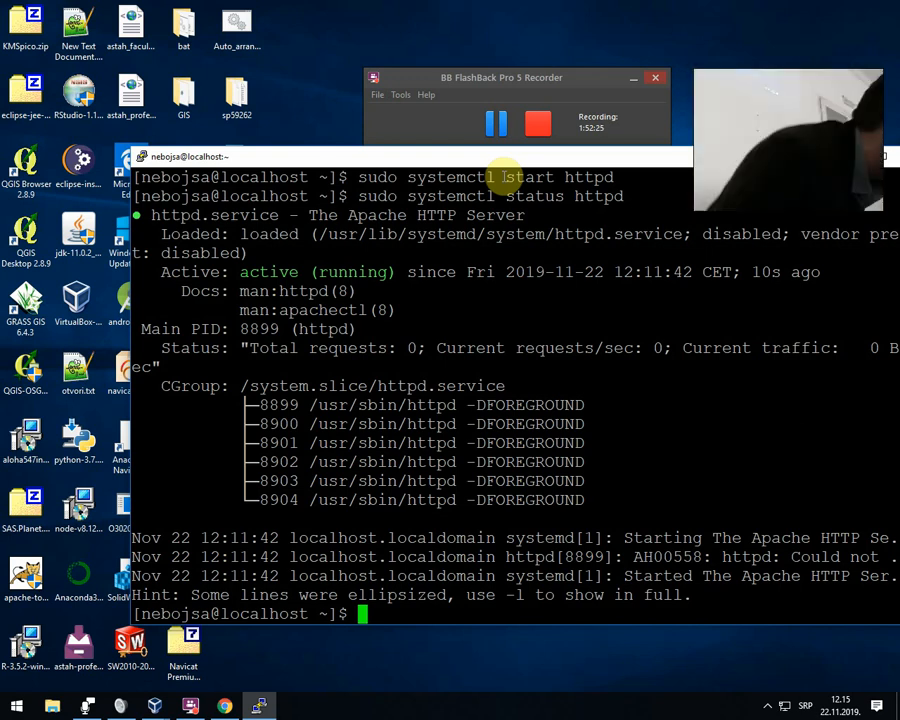
Switch to Chrome and open google.com in the current tab.
left_click(226, 703)
left_click(242, 35)
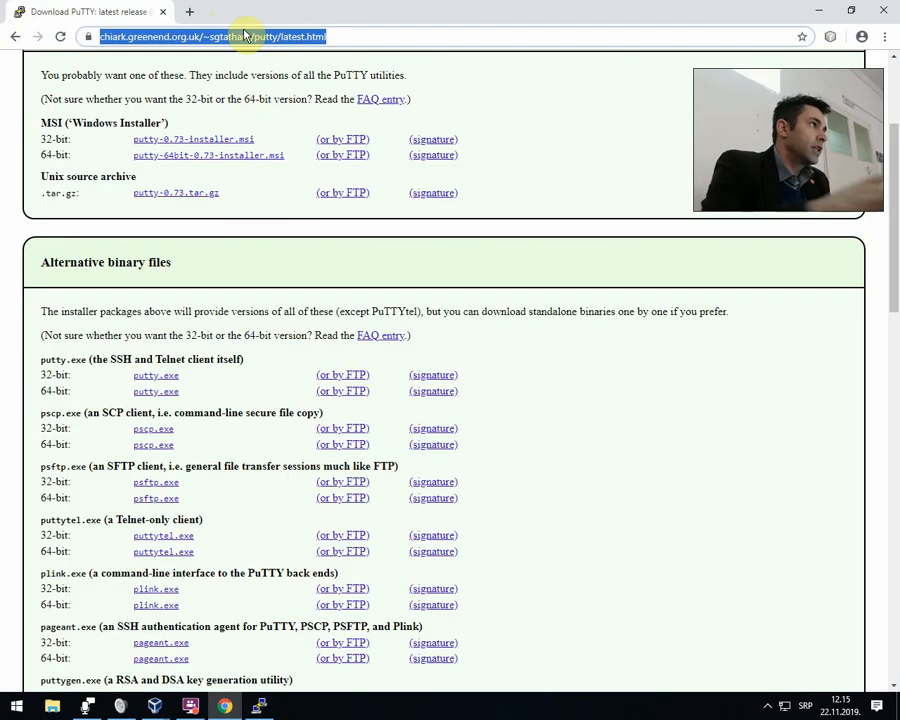
type("si")
key("BackSpace")
key("BackSpace")
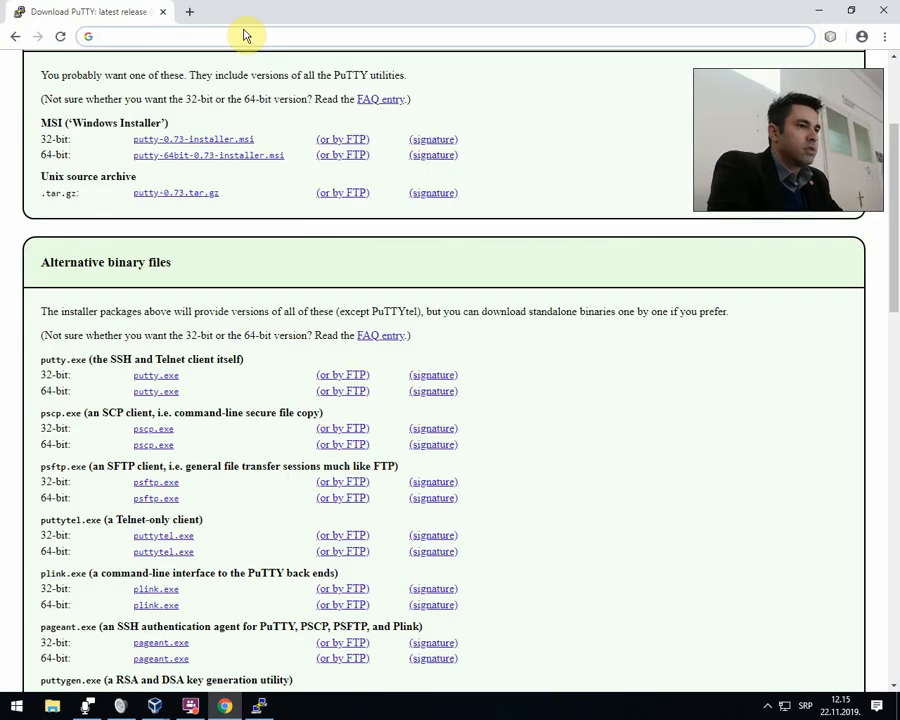
type("google.com")
key("Return")
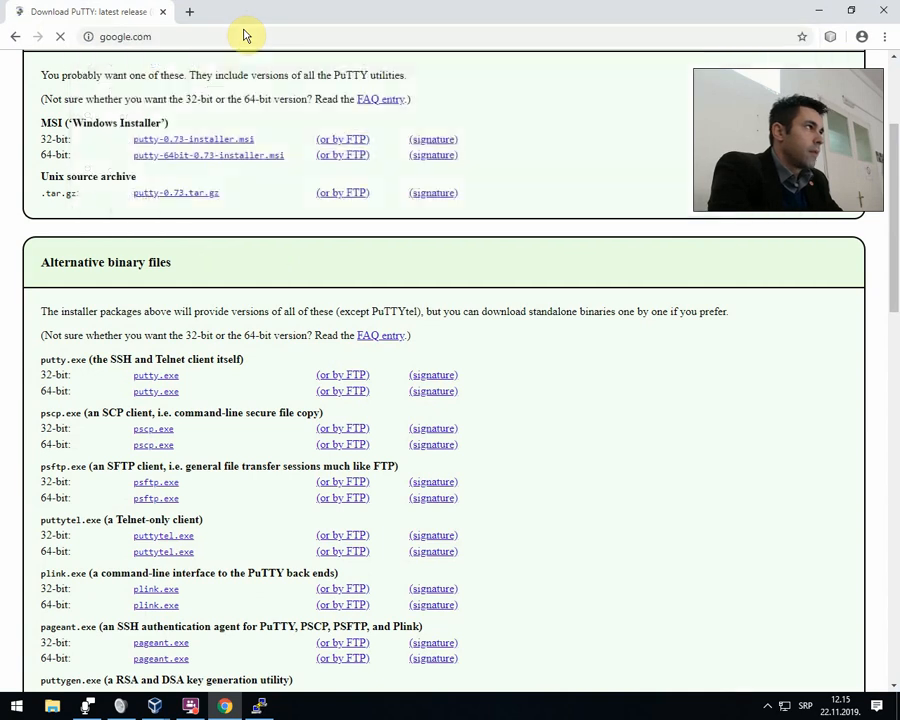
left_click(234, 31)
left_click(236, 31)
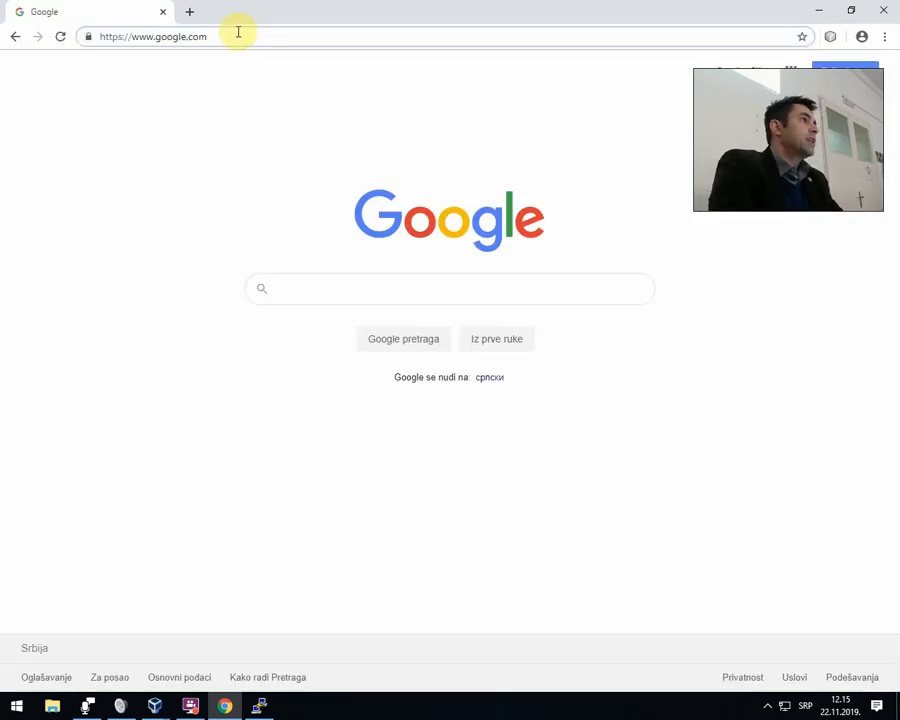
type("č")
key("BackSpace")
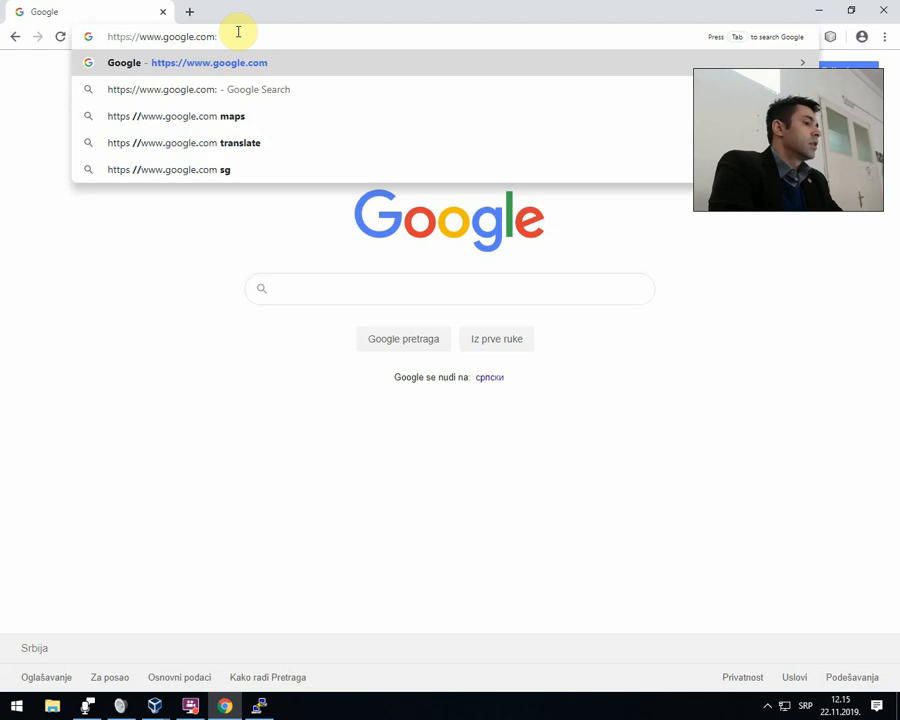
type(":80")
key("Return")
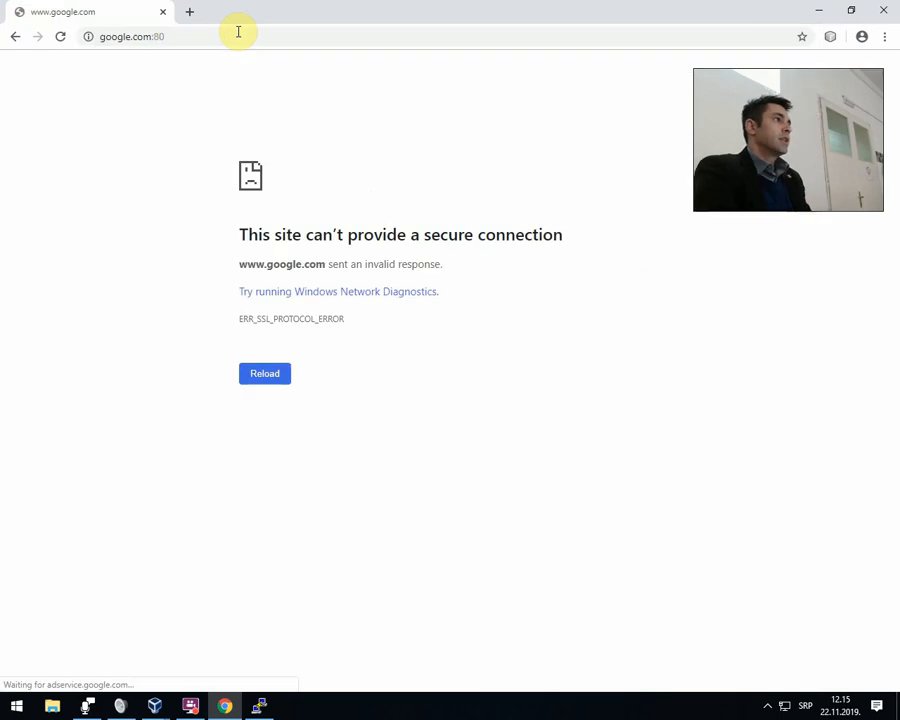
left_click(224, 37)
left_click(232, 36)
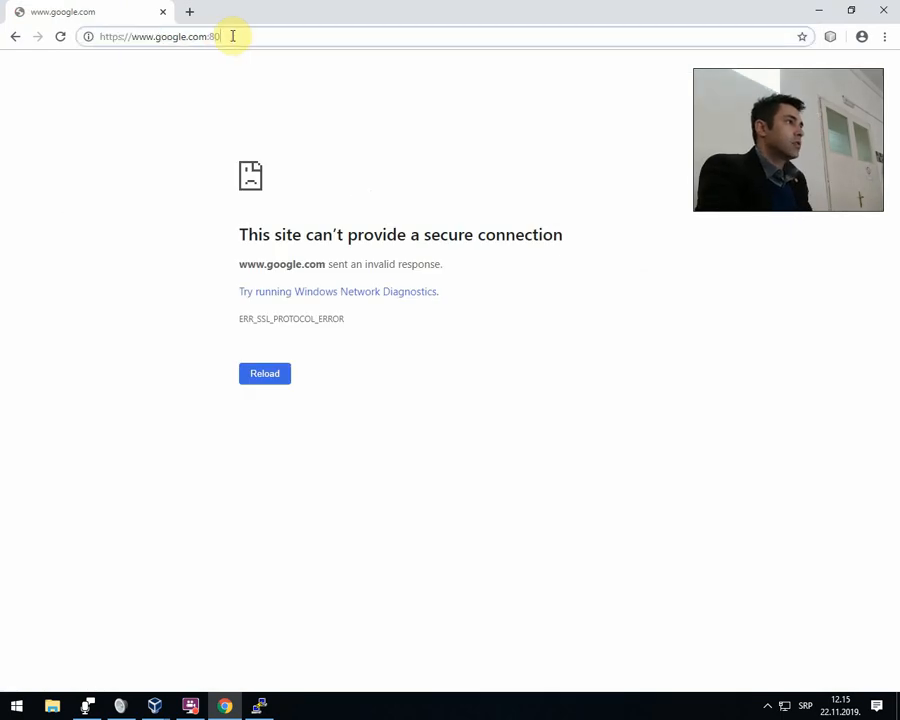
key("BackSpace")
key("BackSpace")
type("443")
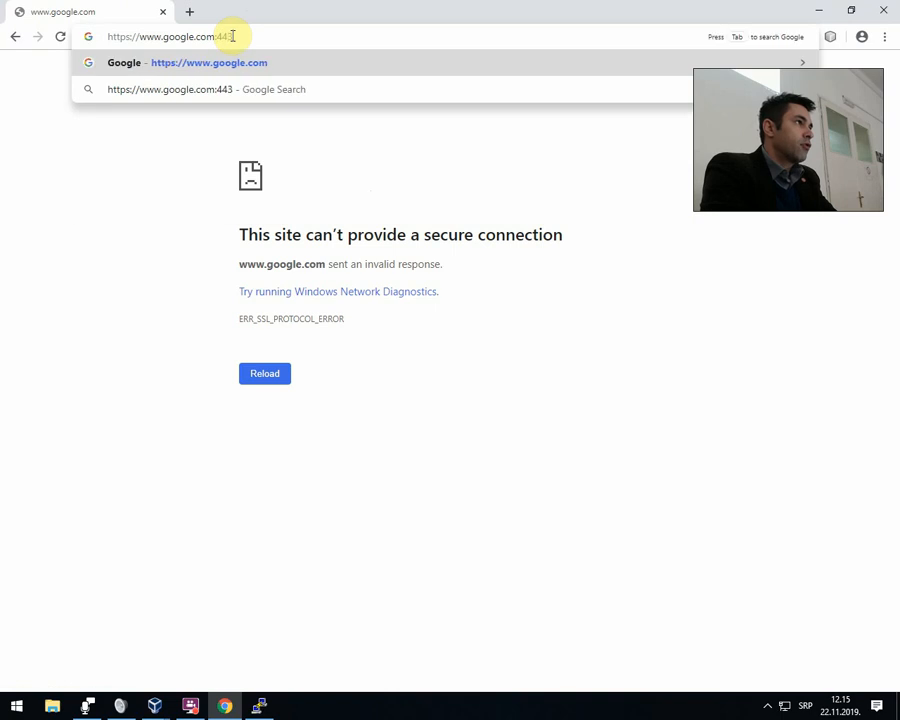
key("Return")
Append :443 to the plain Google address again and reload the site over the explicit HTTPS port.
left_click(233, 35)
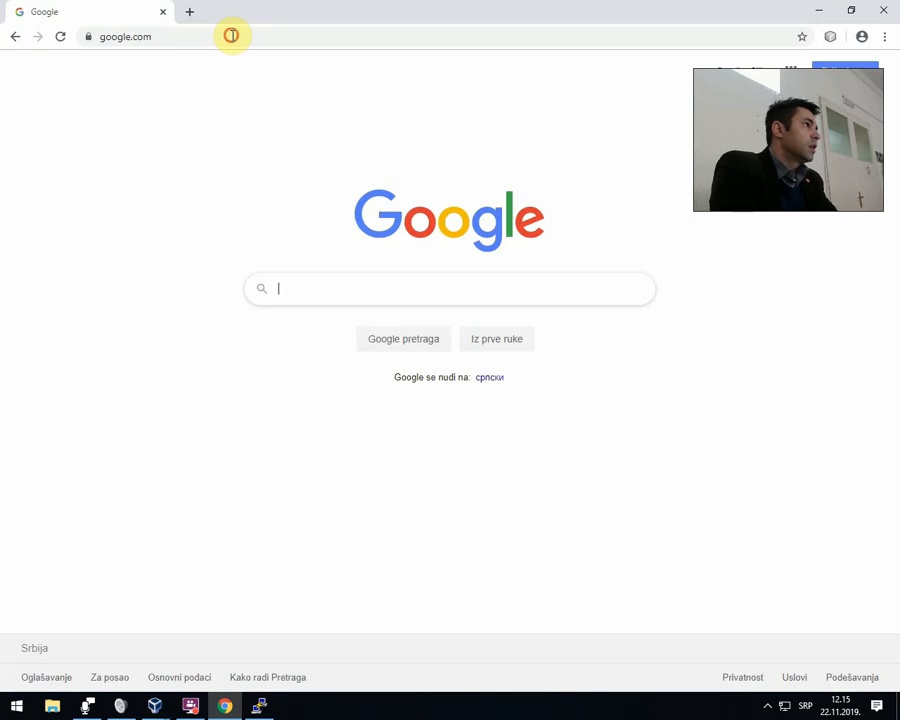
left_click(244, 36)
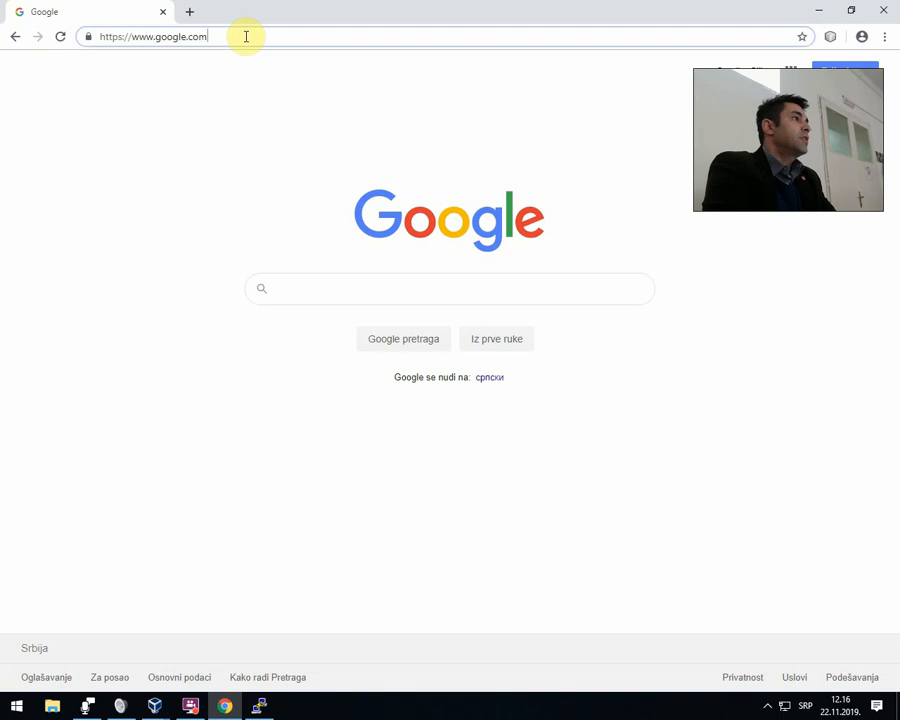
type(":")
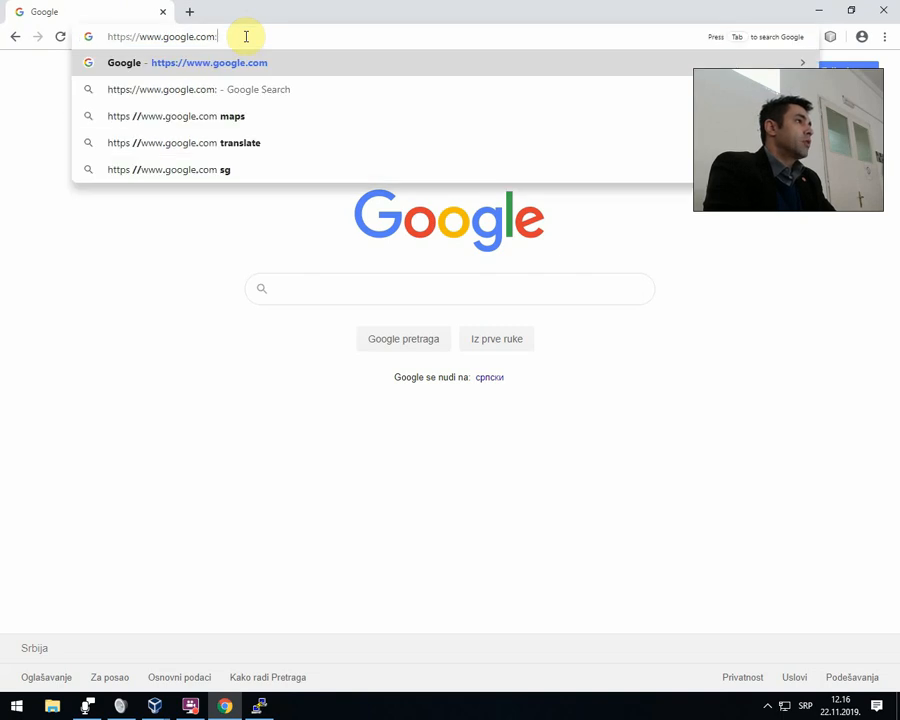
type("443")
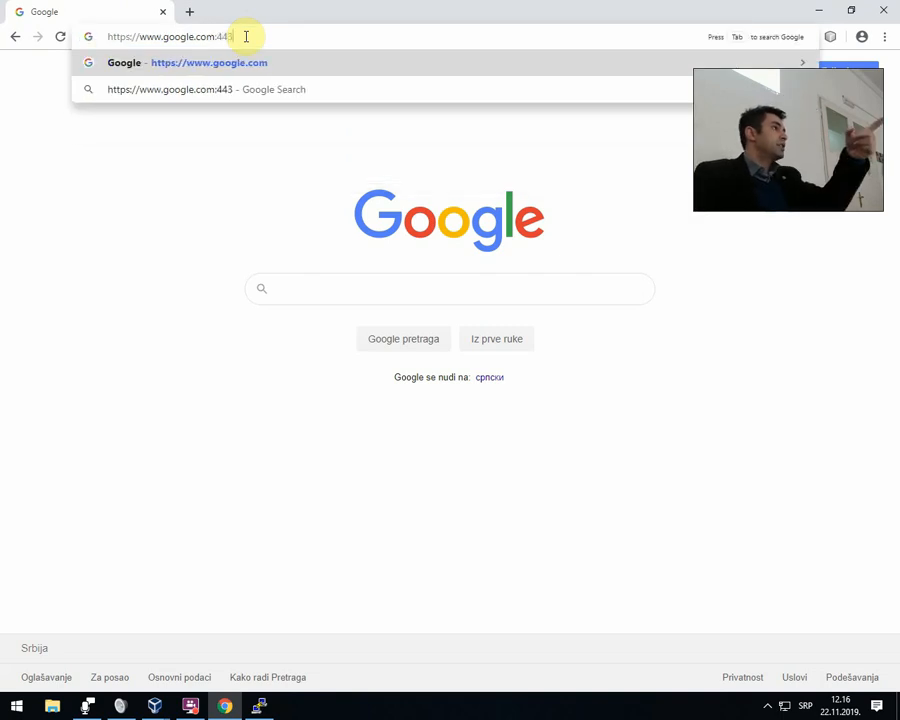
key("Return")
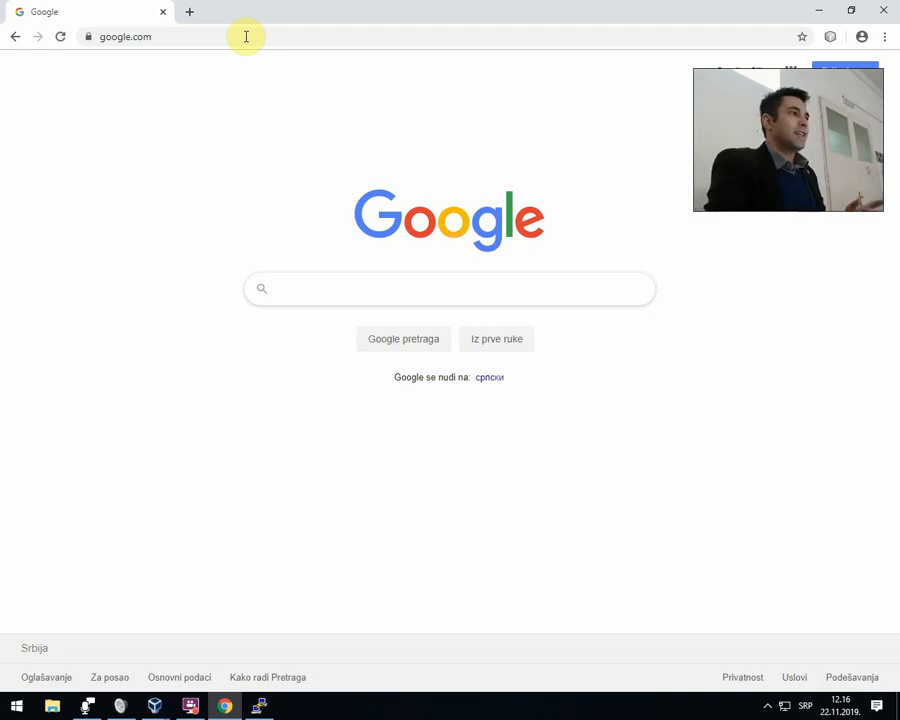
Open the website davidpraise.com in the current tab.
left_click(257, 36)
type("david")
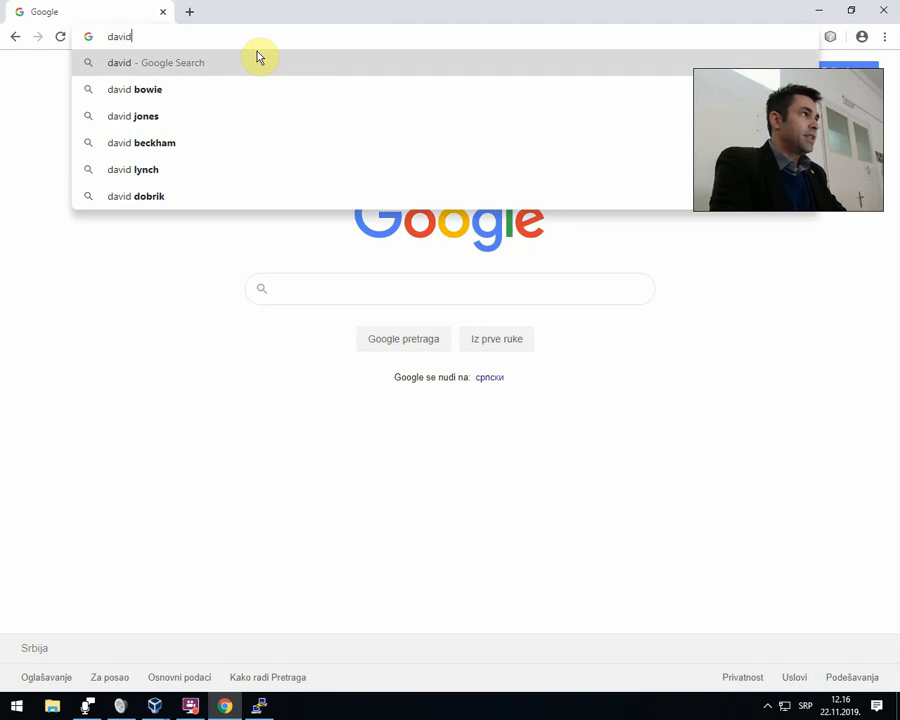
key("BackSpace")
key("BackSpace")
key("BackSpace")
key("BackSpace")
key("BackSpace")
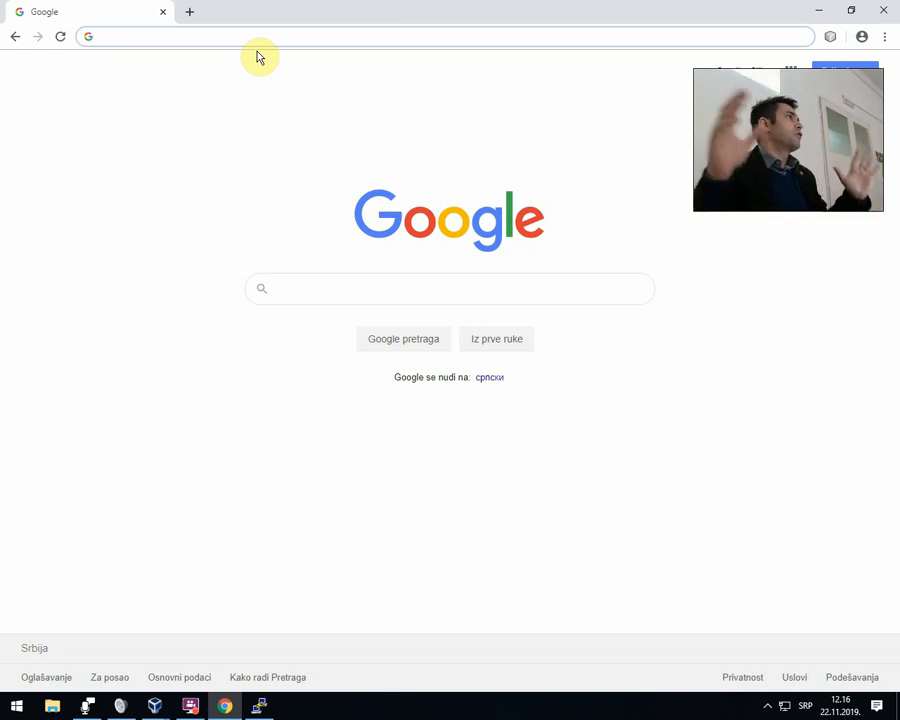
type("davb")
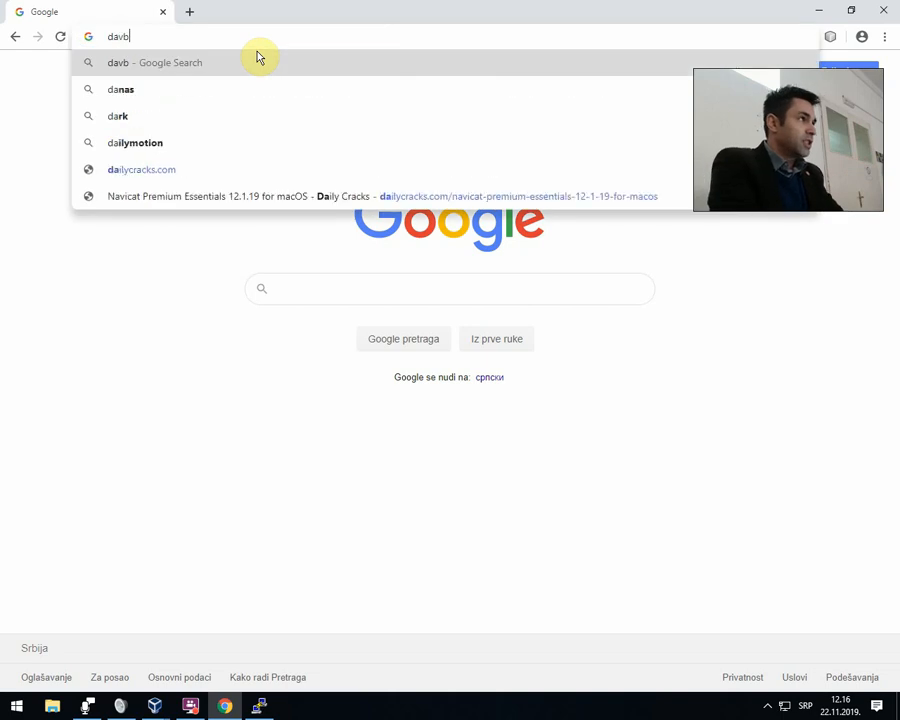
key("BackSpace")
type("idprais")
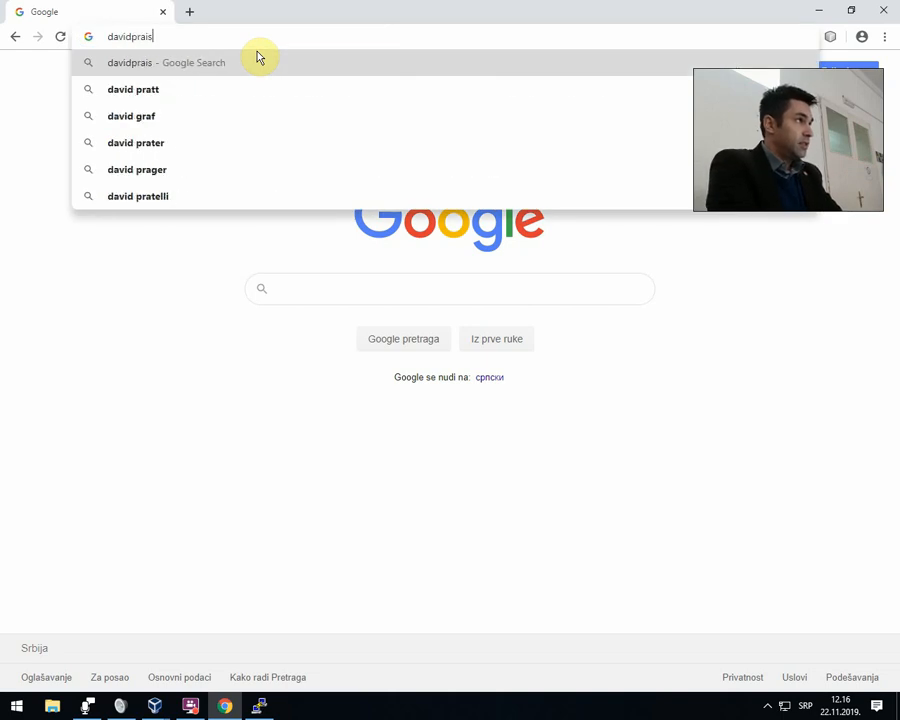
type("e.com")
key("Return")
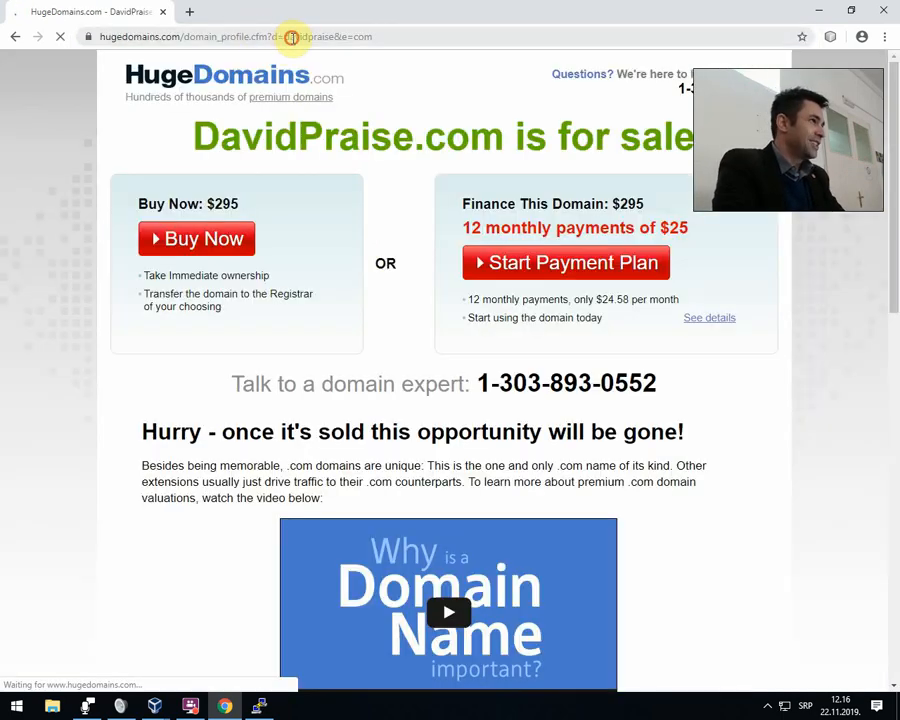
Request the same domain on the HTTP port with davidpraise.com:80 and select the resulting page address.
left_click(288, 38)
type("davi")
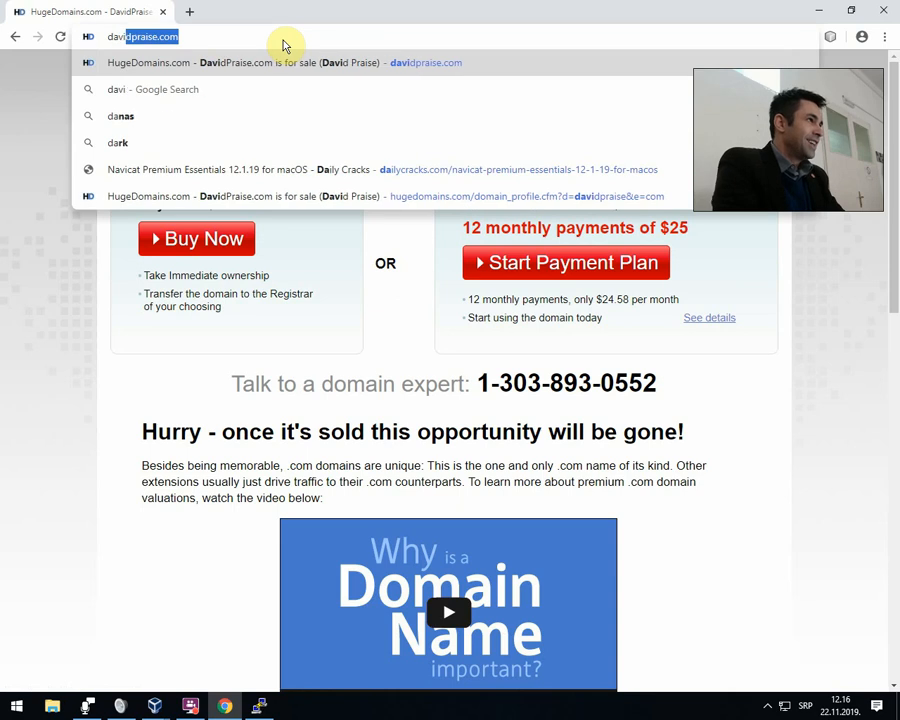
type("dpraise.com")
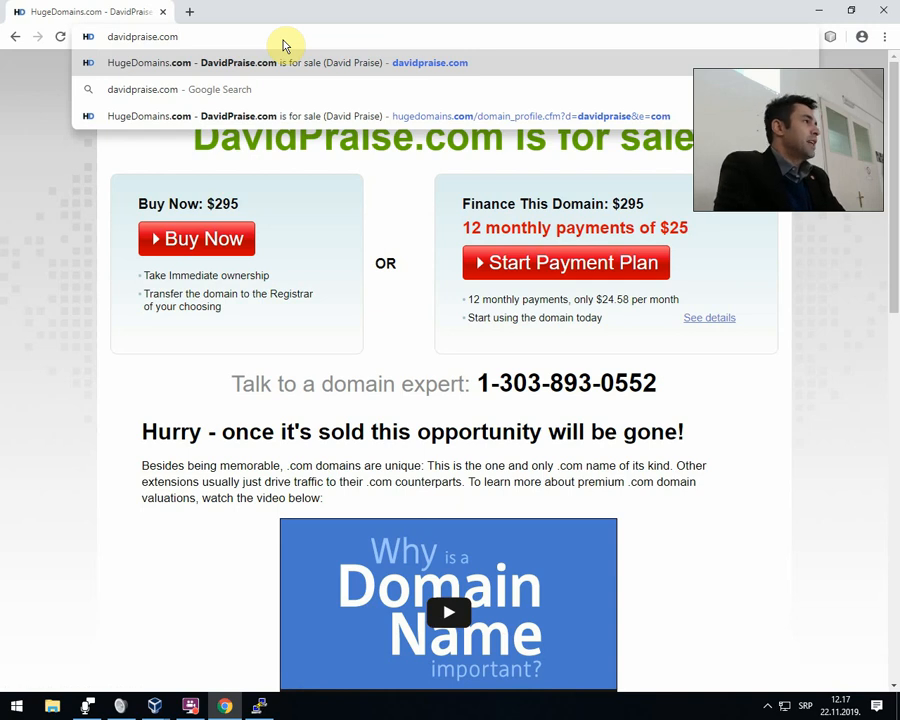
type(":")
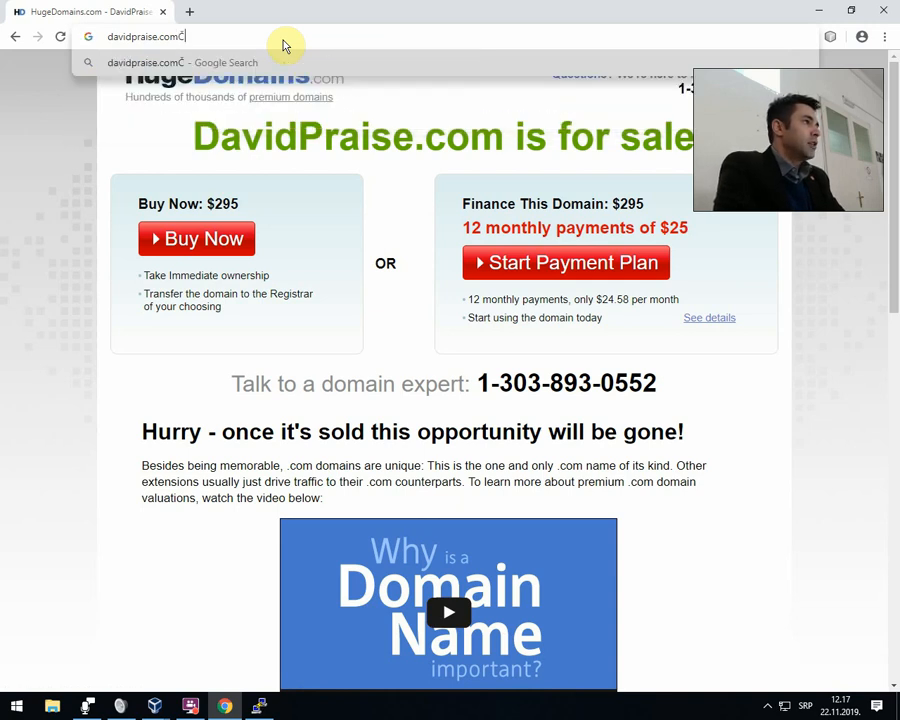
type("80")
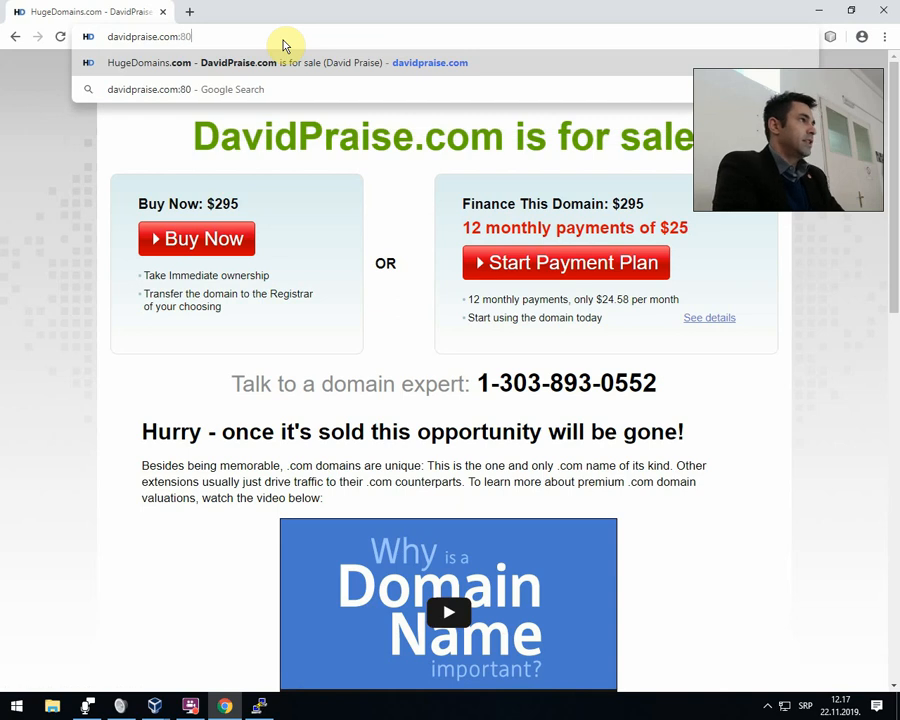
key("Return")
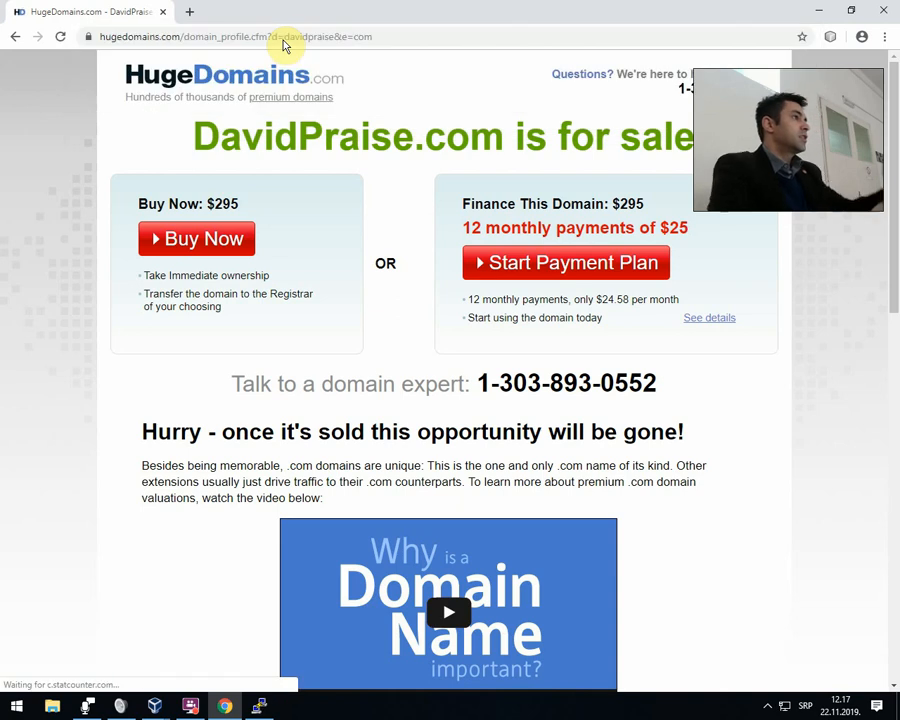
left_click(311, 36)
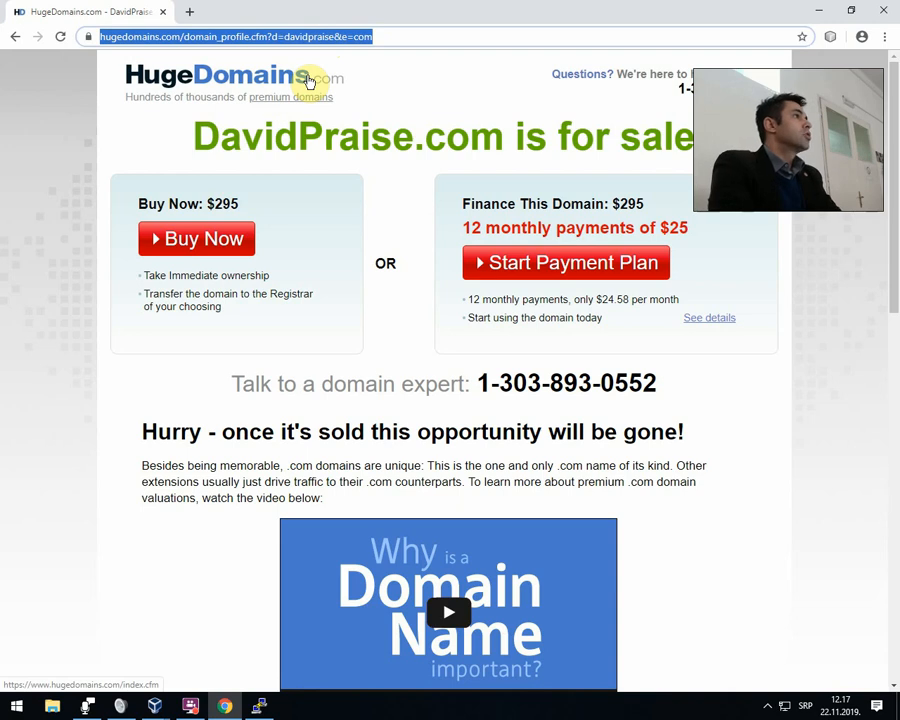
Request the davidpraise.com domain on port 4444 by loading davidpraise.com:4444.
type("da")
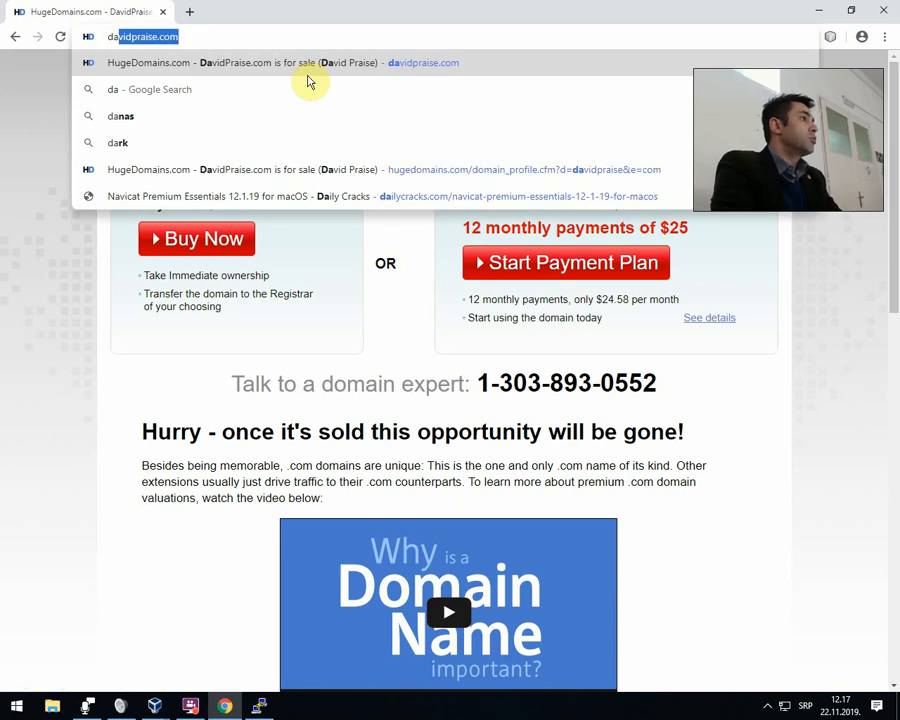
key("End")
type(":")
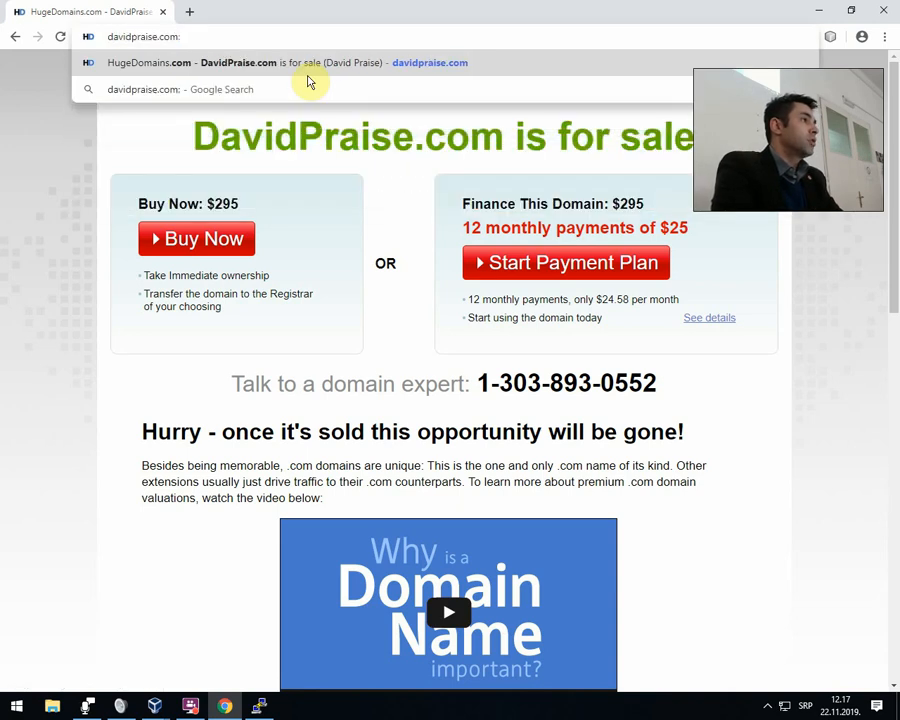
type("4444")
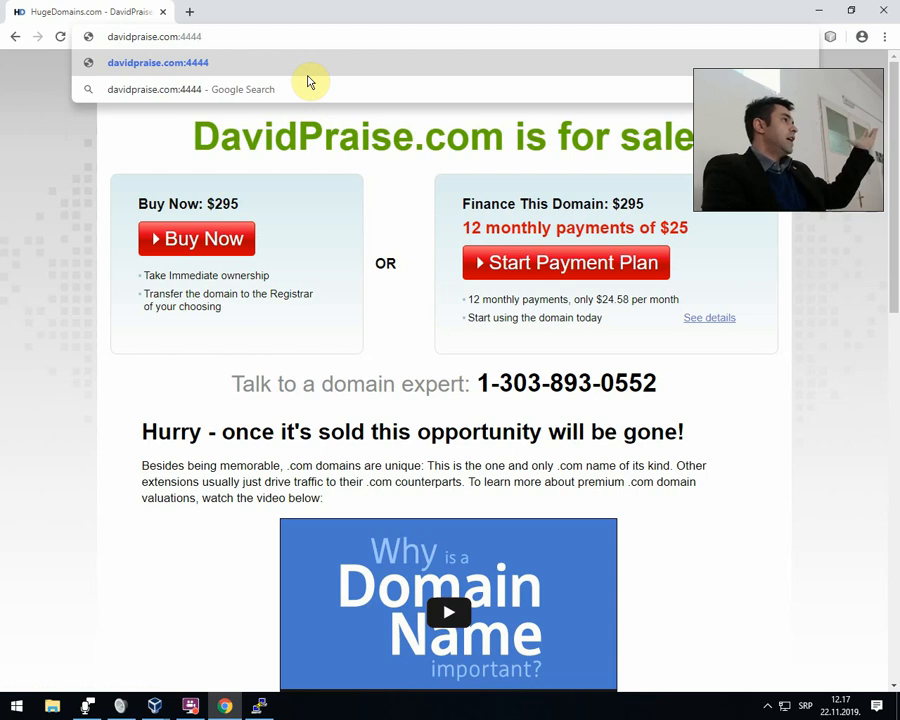
key("Return")
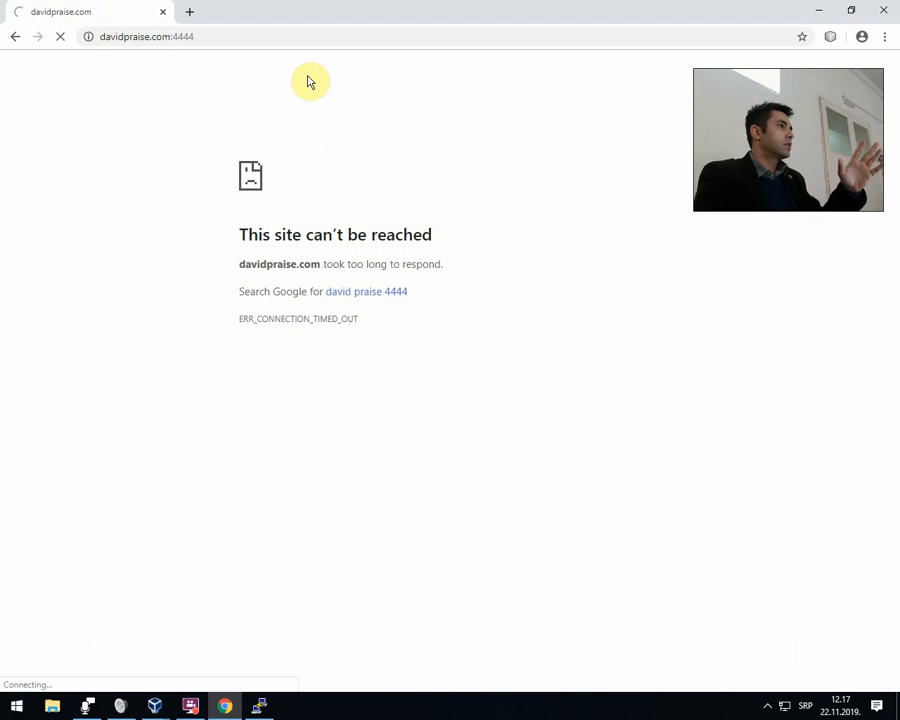
Minimize the browser and bring up the Oracle VM VirtualBox Manager window, moving it clear of the webcam area.
left_click(816, 9)
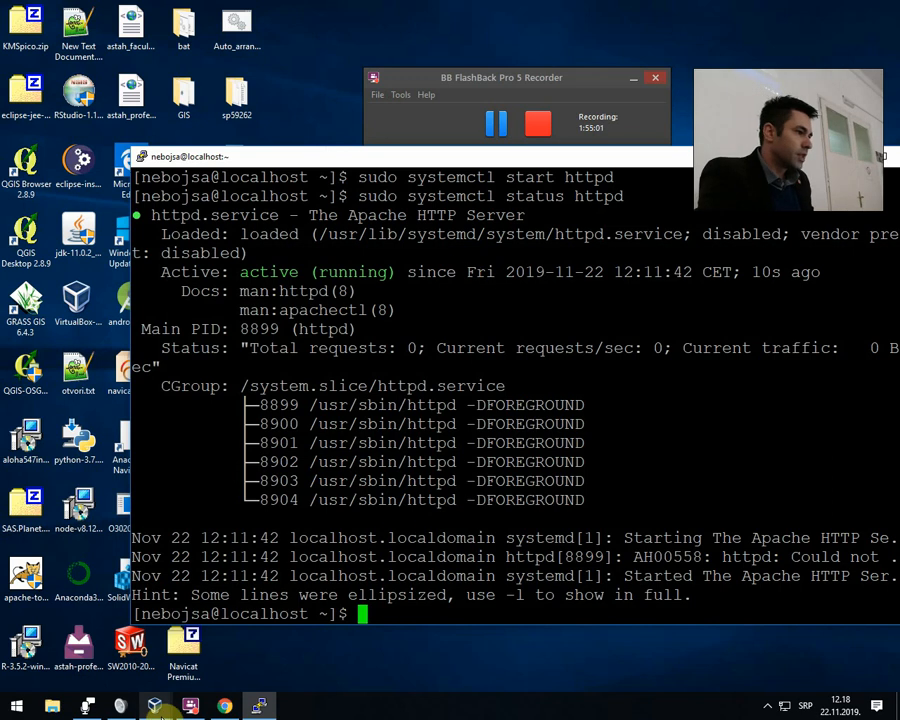
mouse_move(157, 707)
left_click(44, 680)
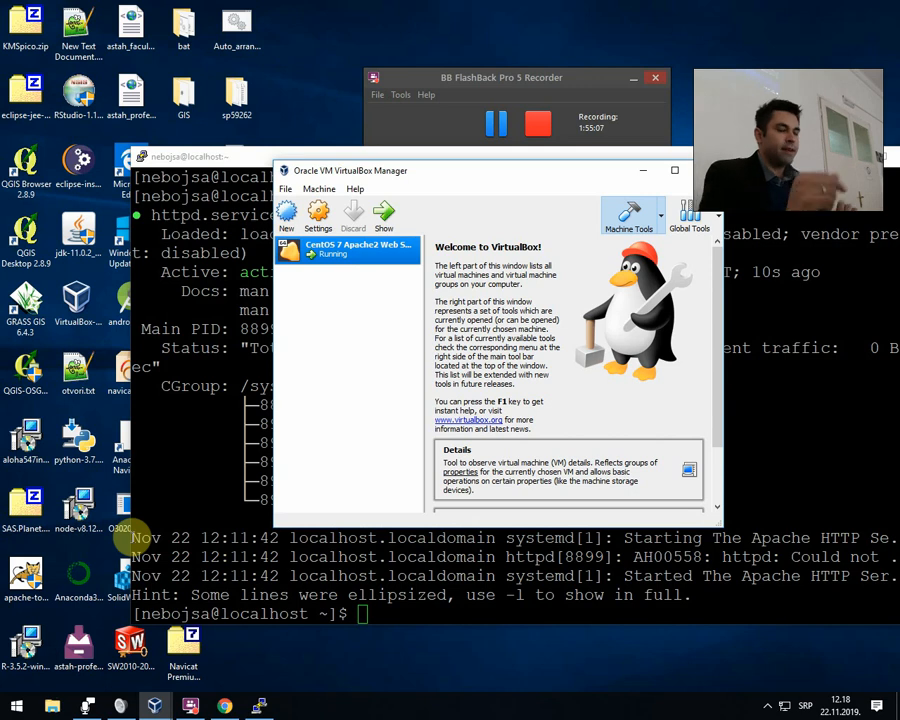
left_click_drag(474, 167, 356, 157)
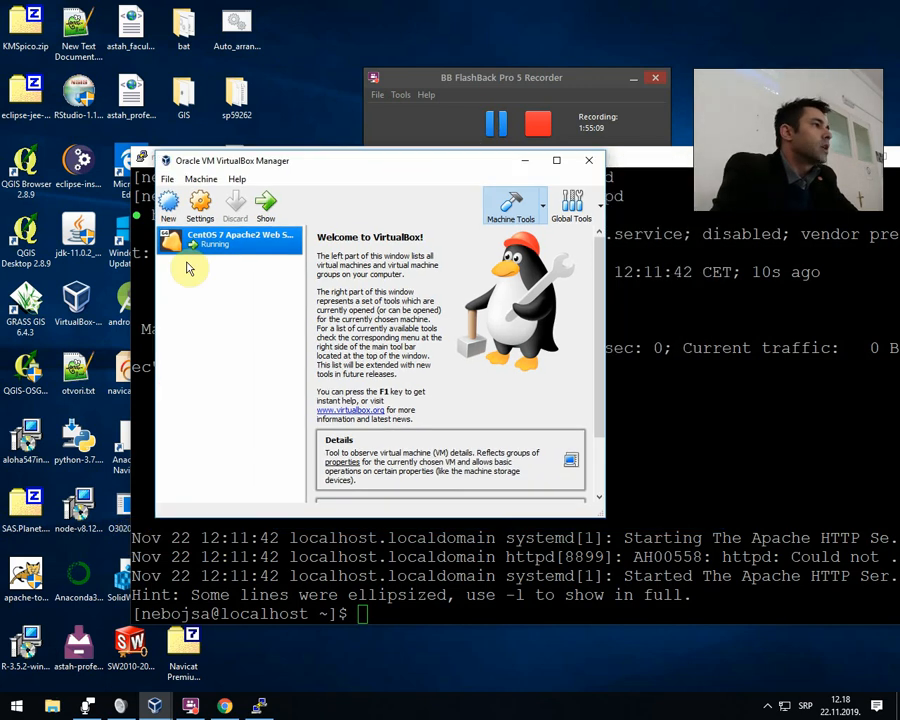
Open the port forwarding rules for network Adapter 1 of the CentOS 7 Apache2 Web Server machine.
right_click(209, 245)
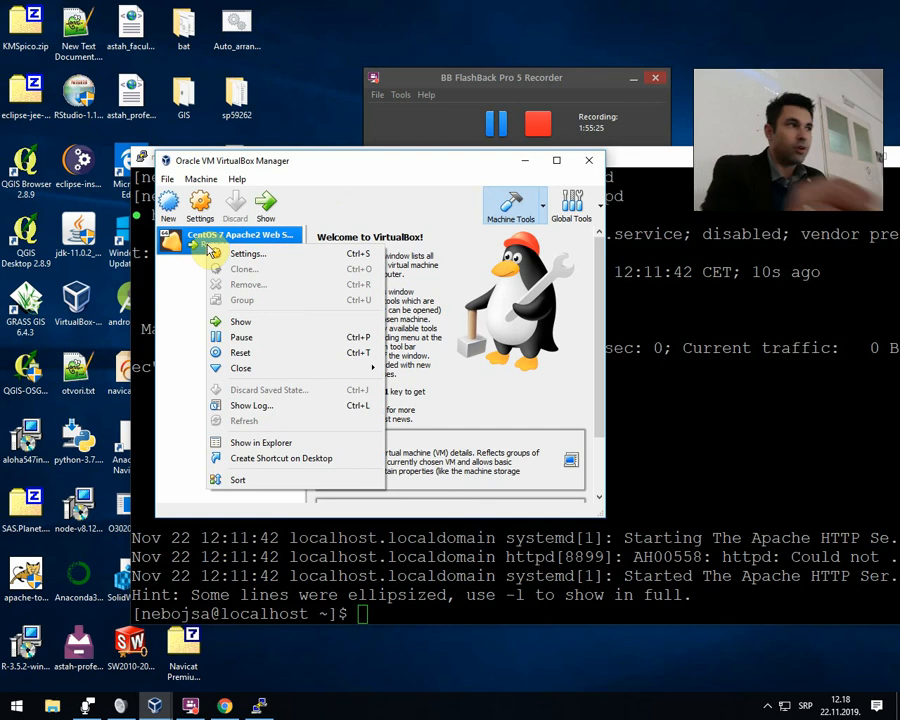
left_click(213, 253)
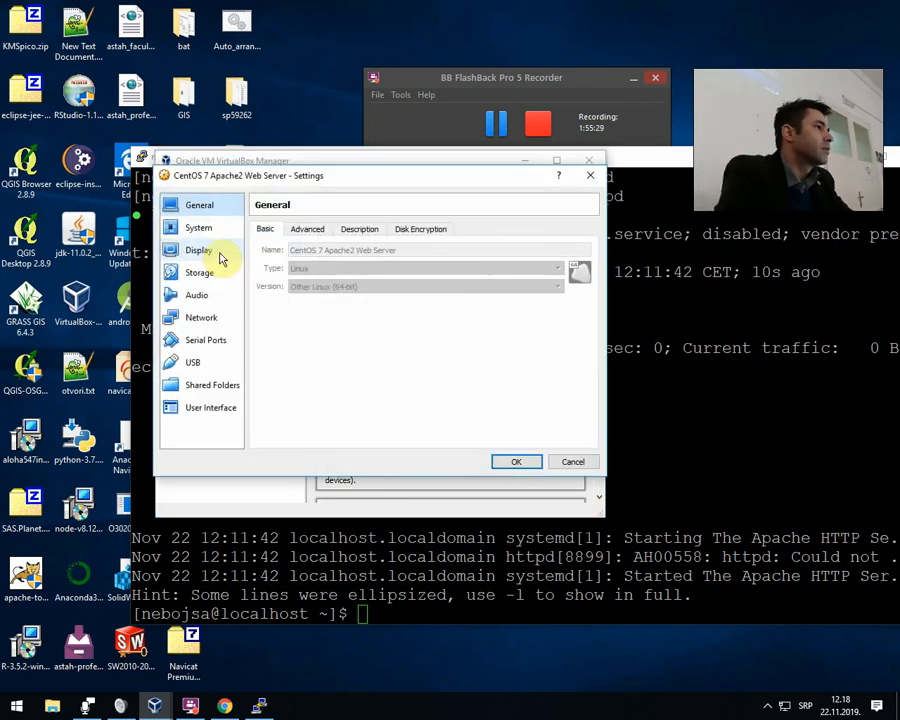
left_click(204, 325)
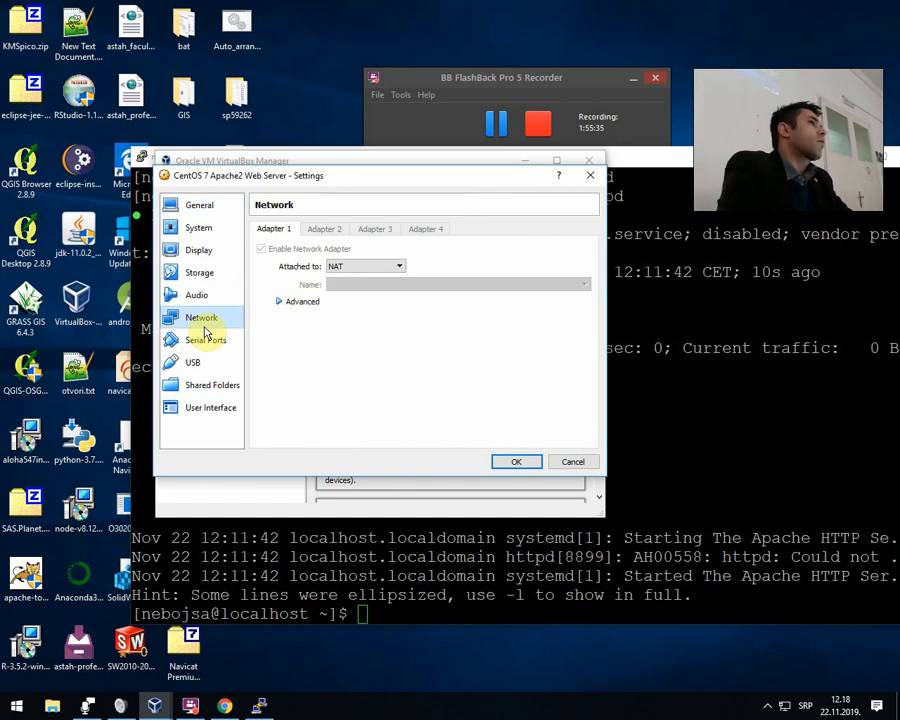
left_click(288, 303)
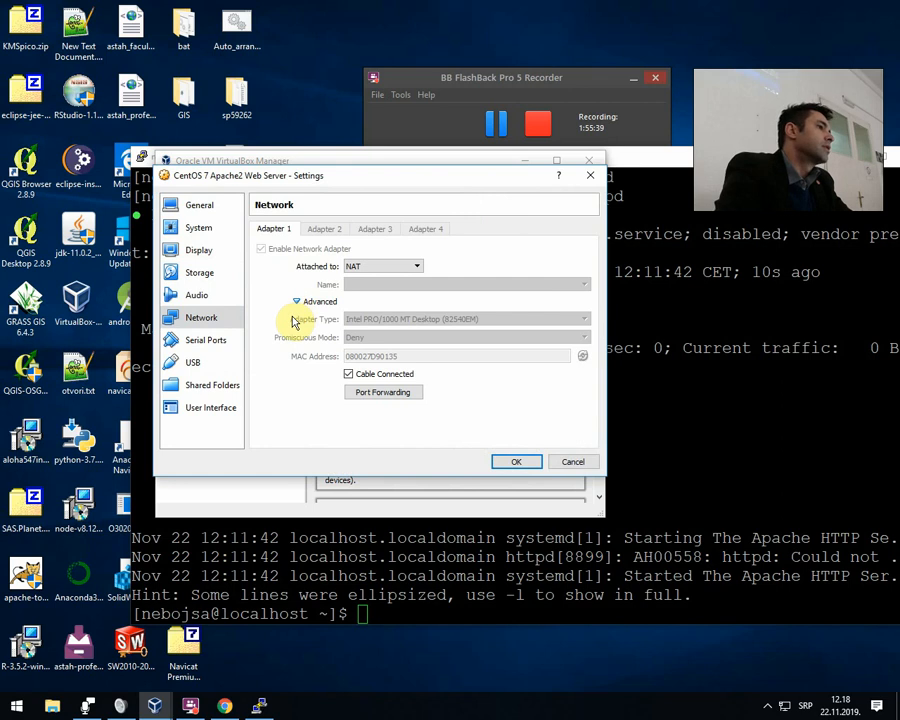
left_click(390, 395)
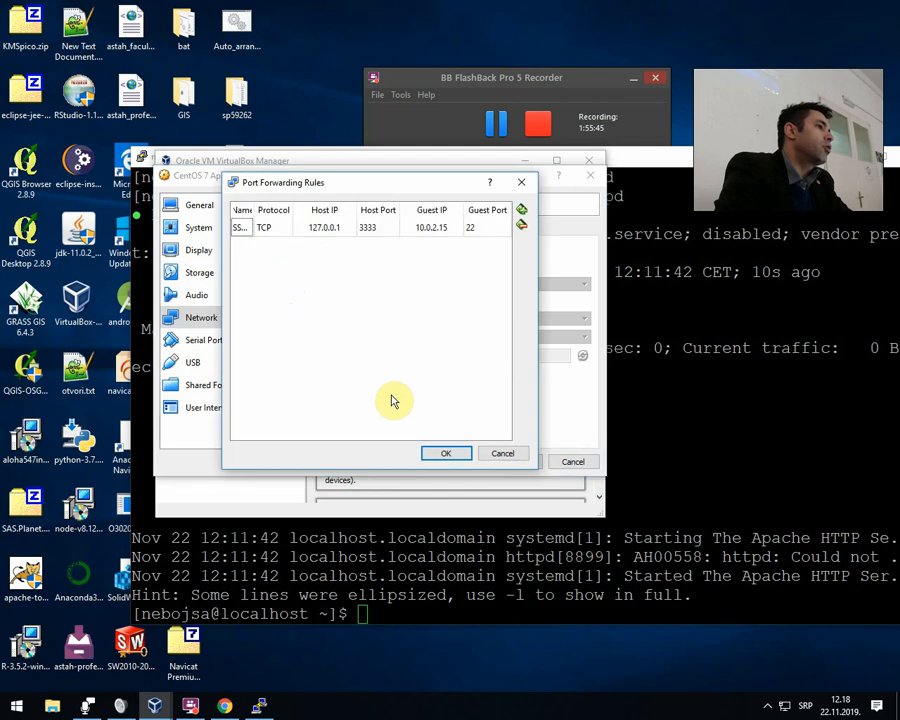
Add a new port forwarding rule named WEB Access, widening the rules window so the full names fit.
left_click(523, 217)
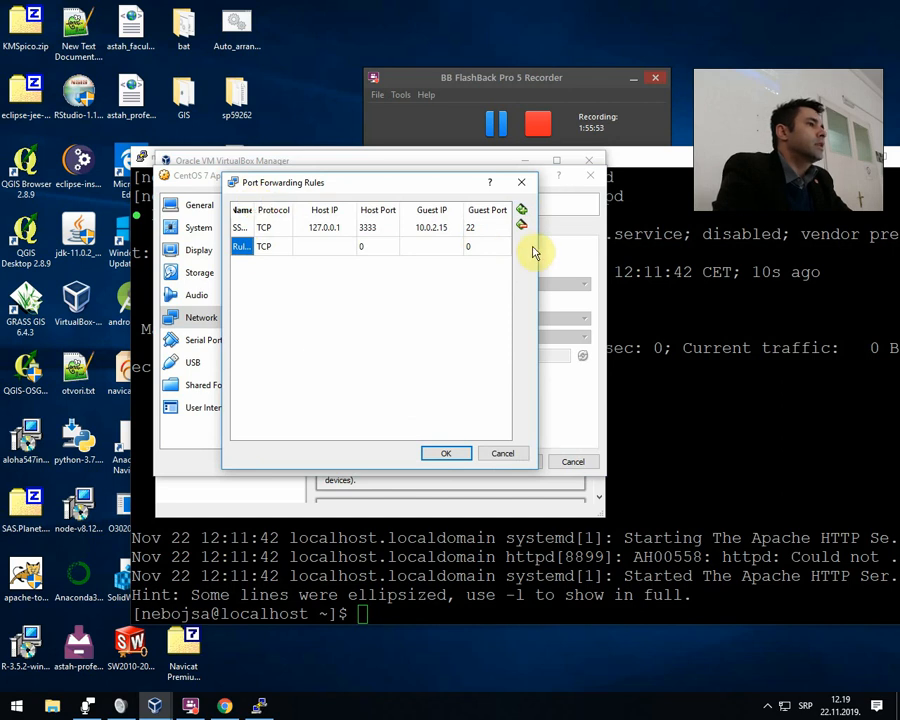
left_click_drag(539, 251, 882, 300)
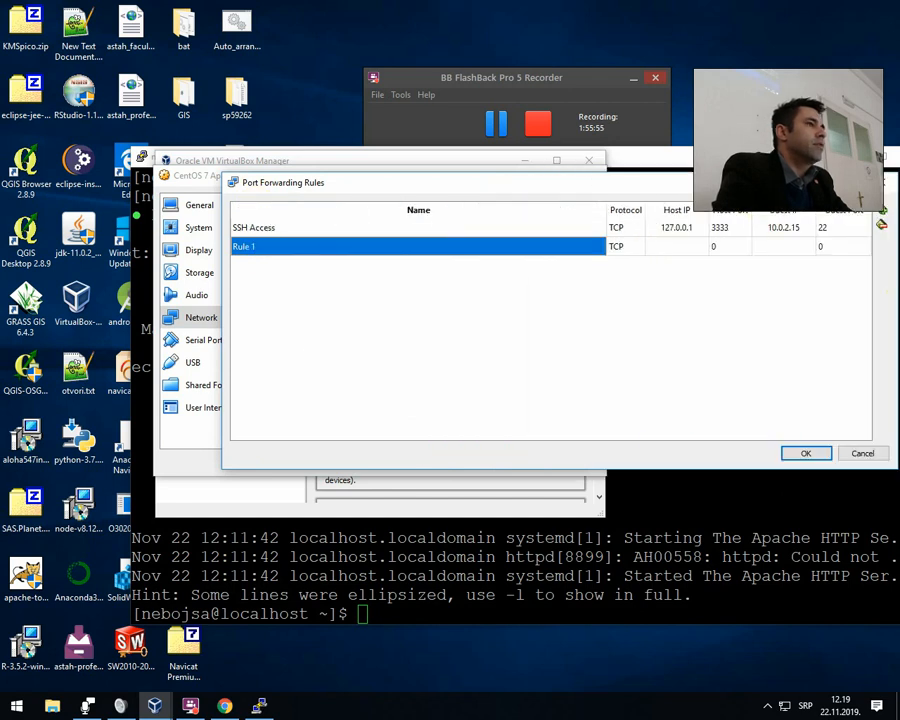
left_click_drag(724, 162, 563, 163)
left_click(818, 306)
left_click_drag(624, 182, 480, 176)
left_click(157, 239)
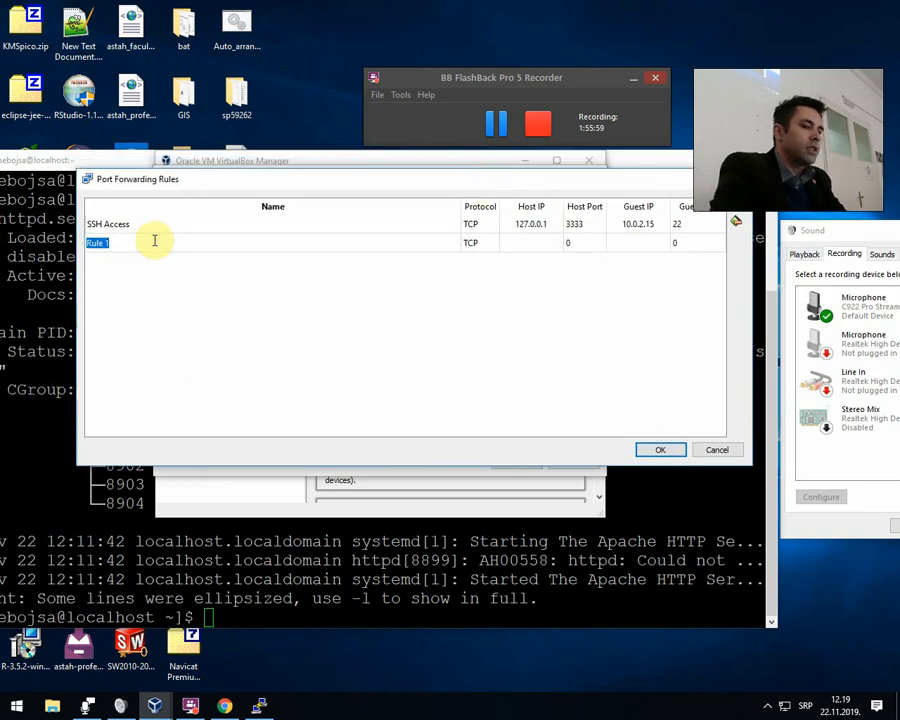
type("WEB A")
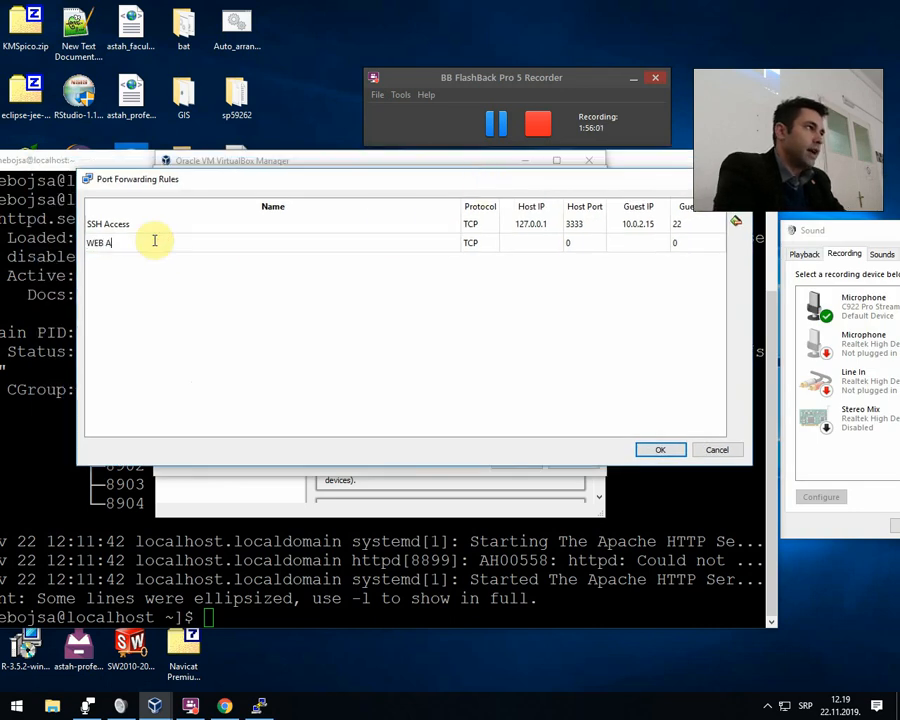
type("ccess")
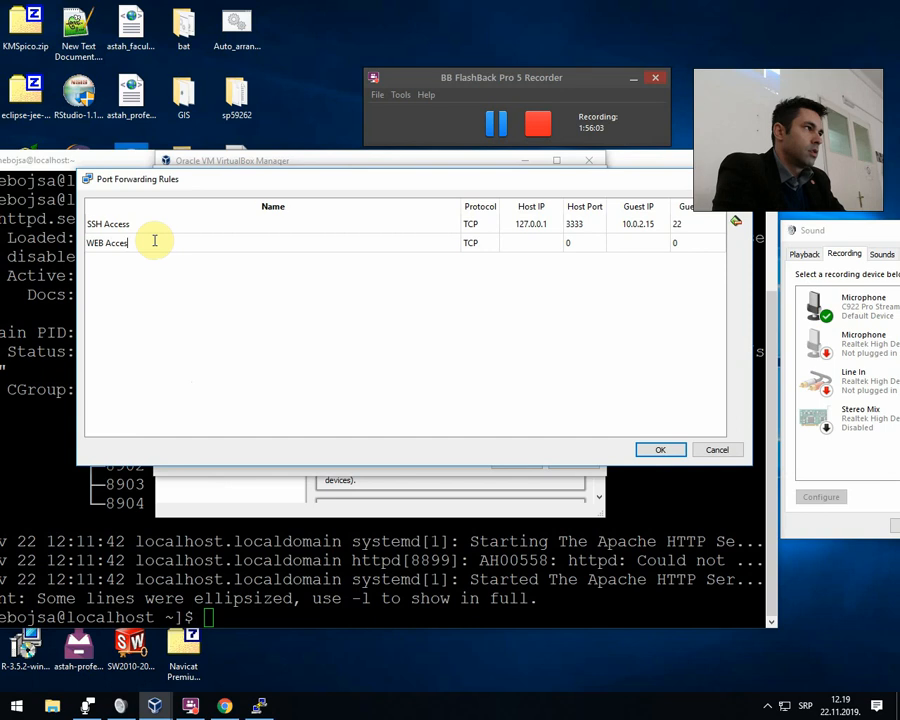
key("Tab")
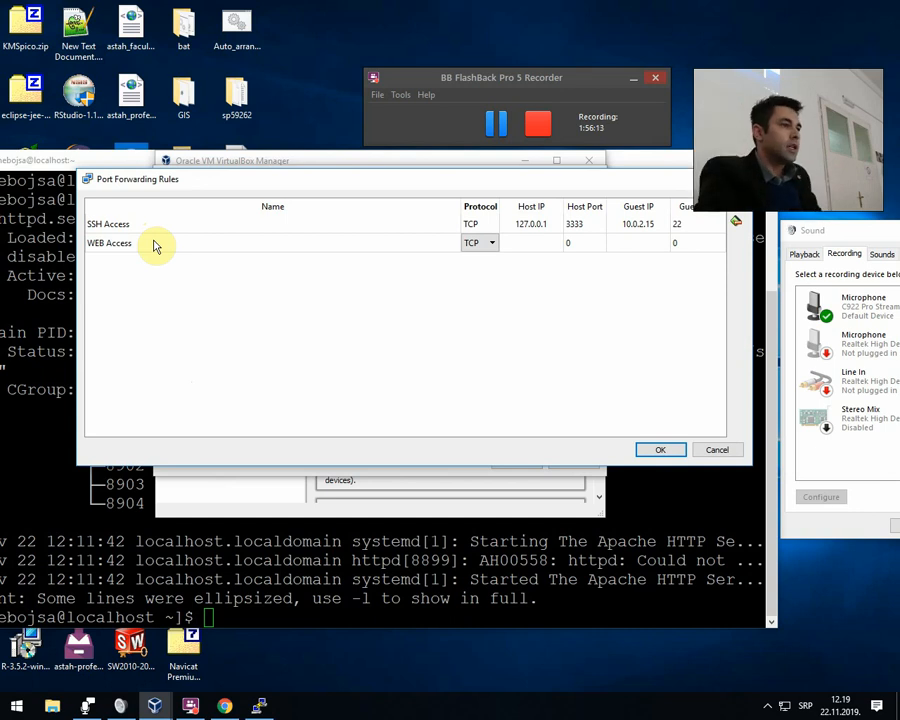
Set the WEB Access rule's host IP to 127.0.0.1 and its host port to 4444.
left_click(552, 246)
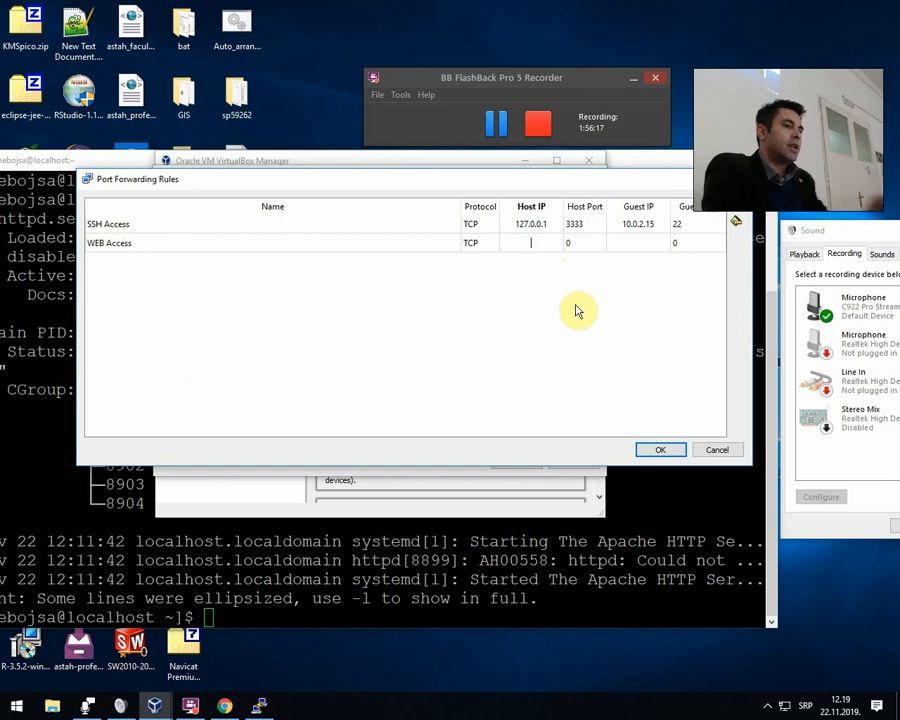
type("127.")
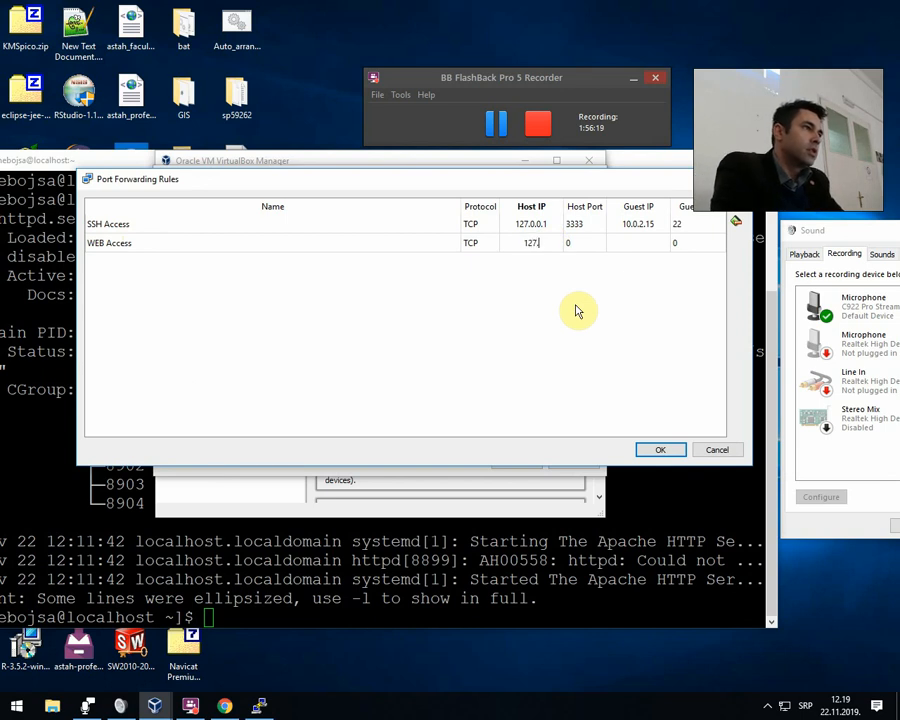
type("0.0.1")
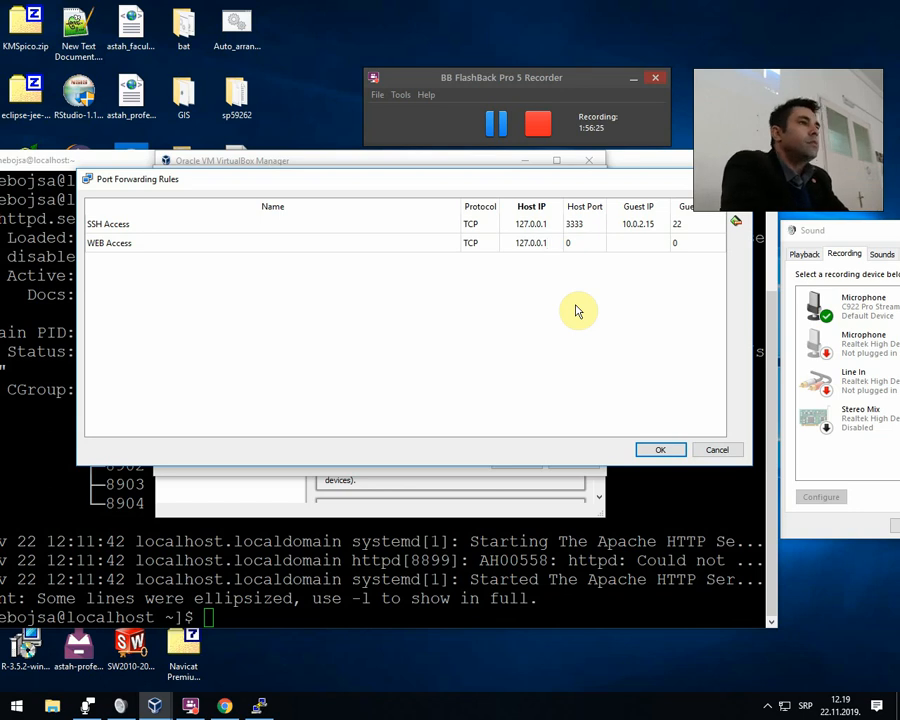
key("Tab")
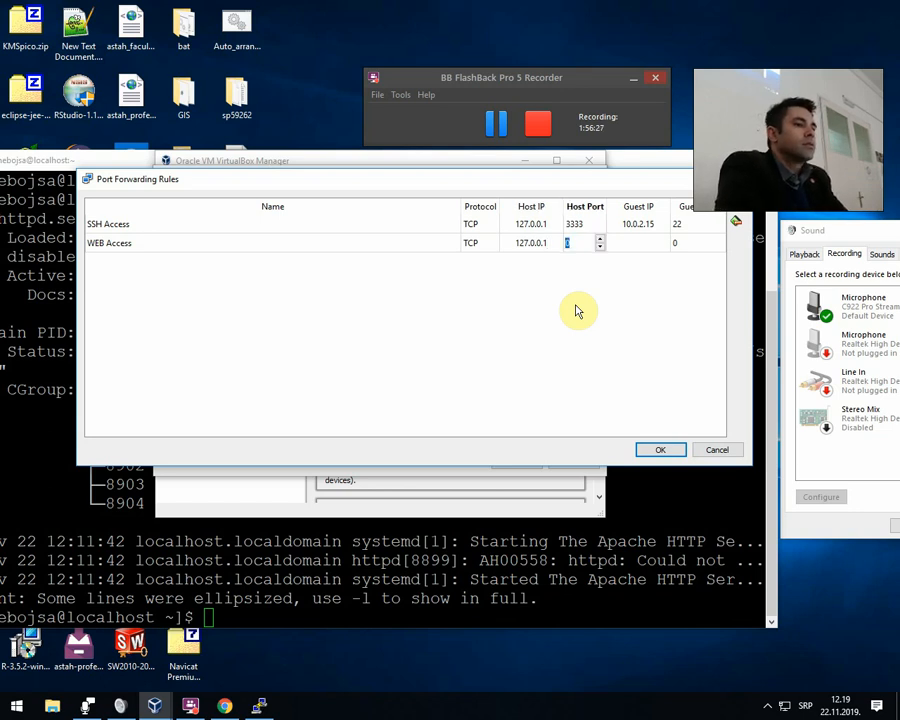
type("4444")
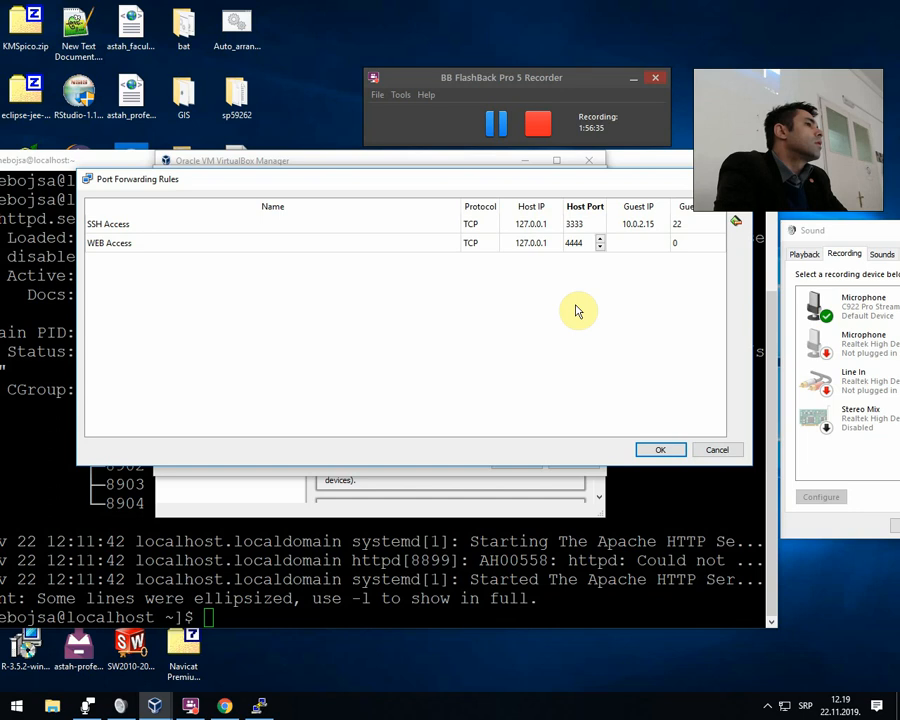
Set the WEB Access rule's guest IP to 10.0.2.15 and guest port to 80, and save the rules and machine settings.
key("Tab")
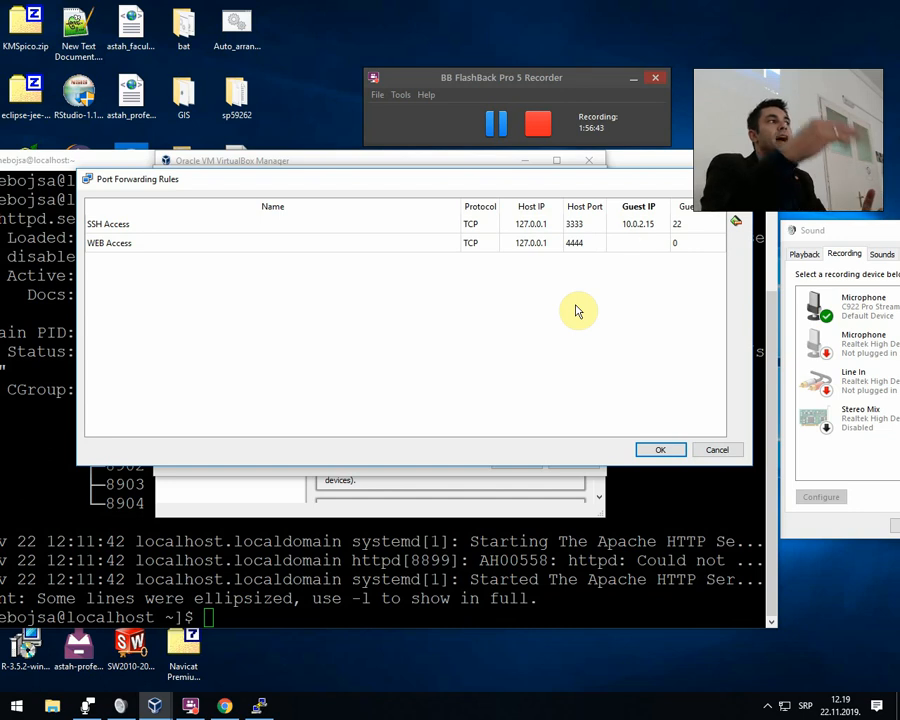
type("10.2")
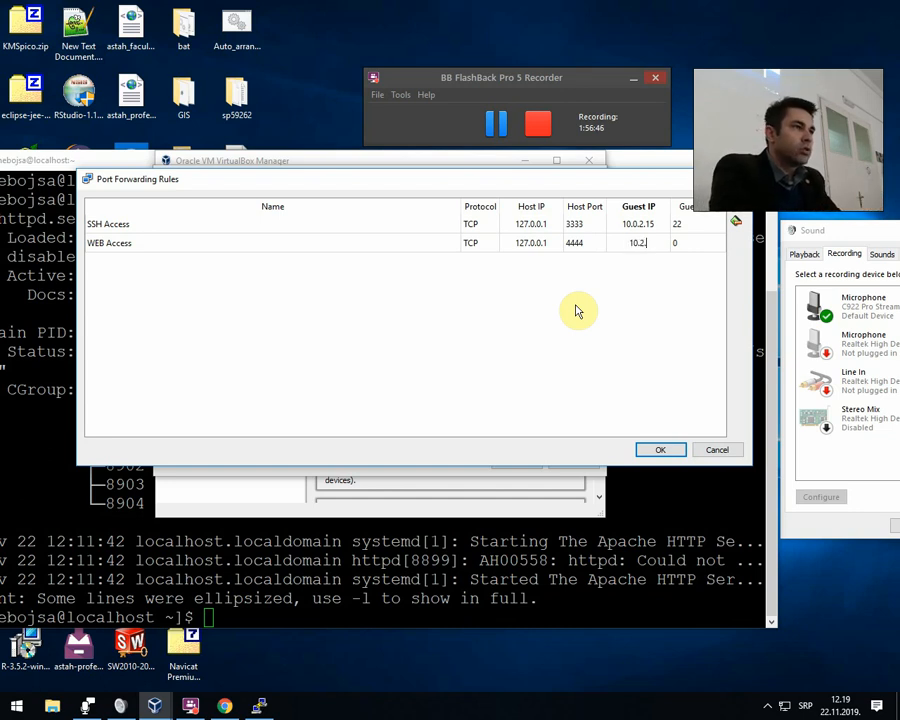
key("BackSpace")
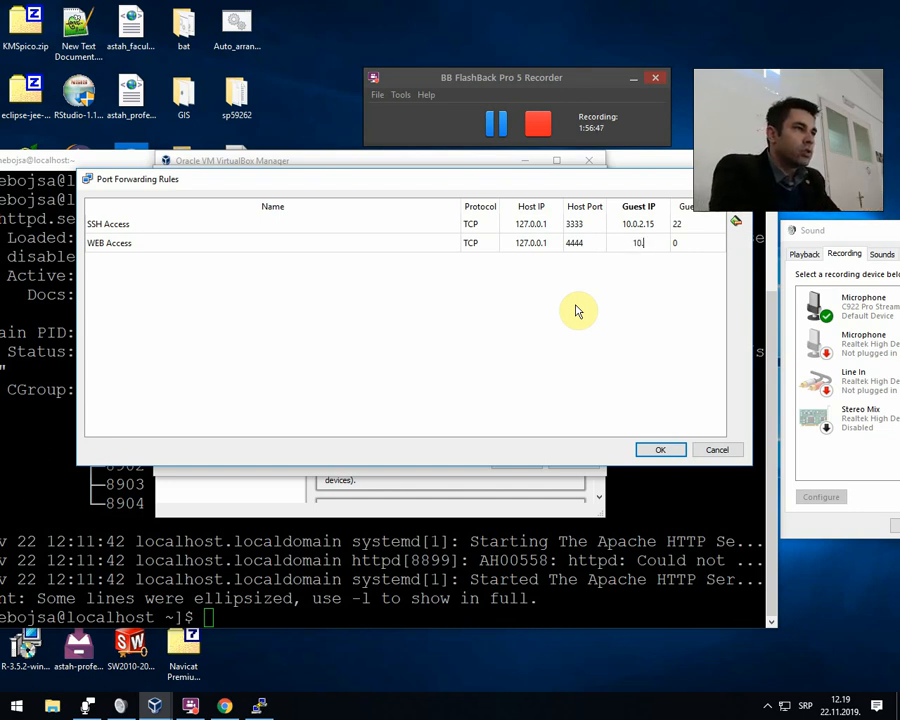
type("0.2.15")
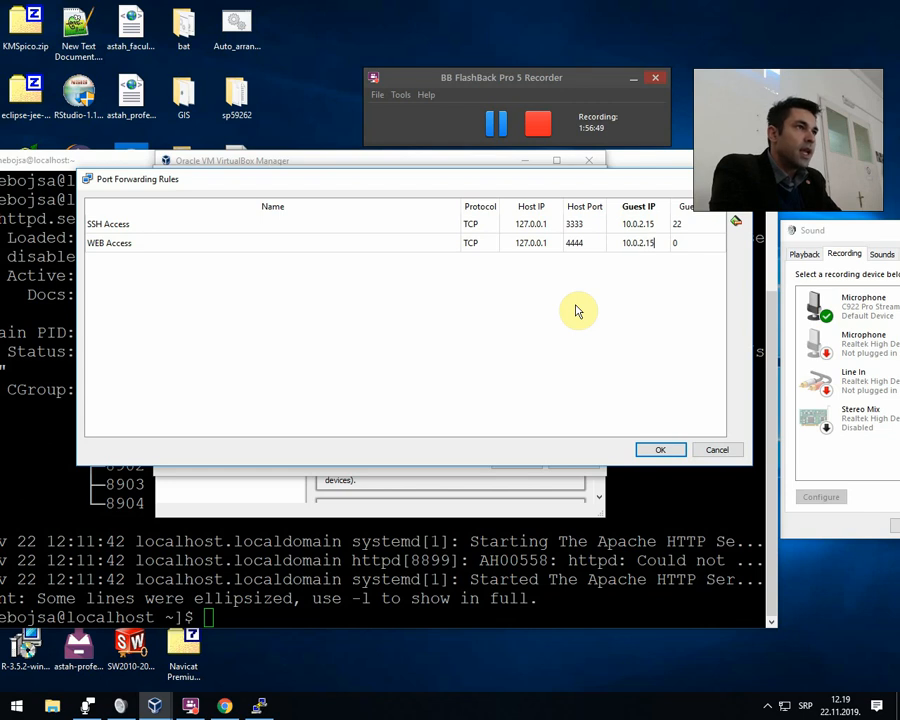
key("Tab")
type("8")
key("Return")
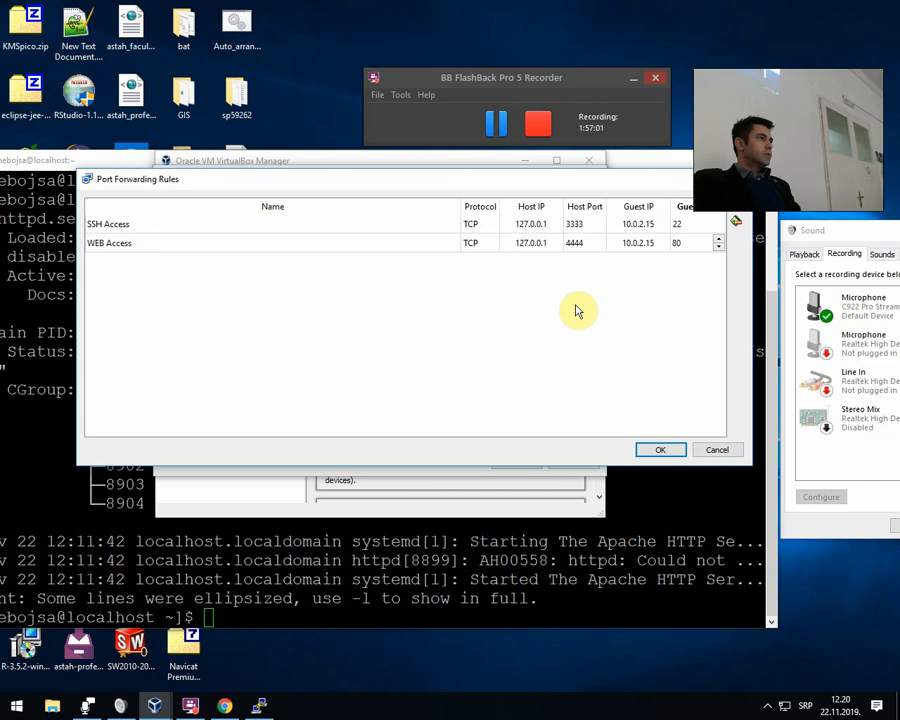
left_click(665, 450)
left_click(514, 463)
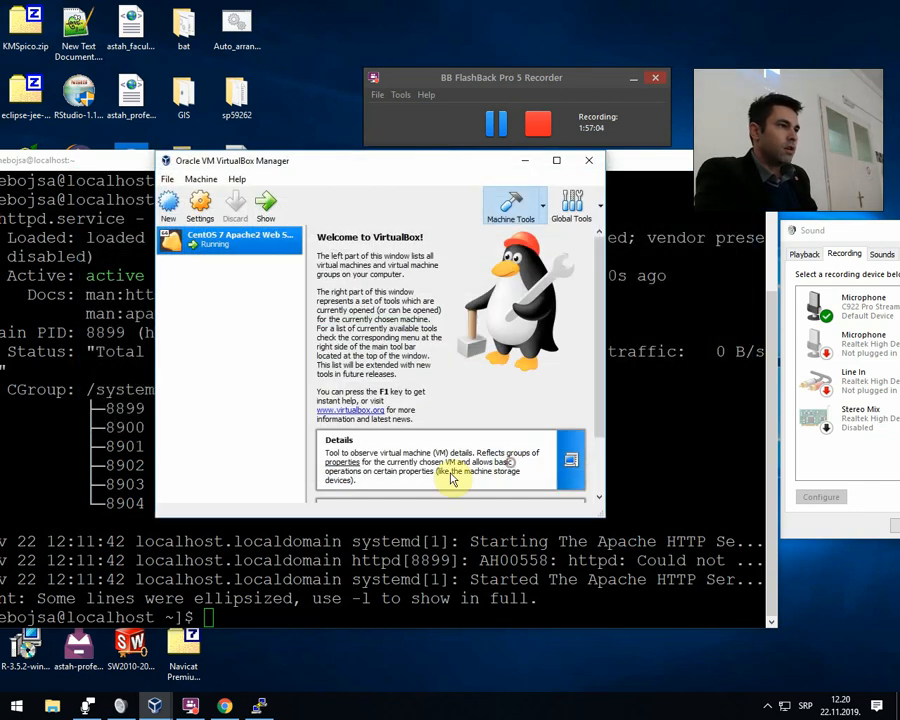
Minimize the VirtualBox Manager and the SSH terminal window.
left_click(528, 160)
left_click_drag(627, 165, 700, 141)
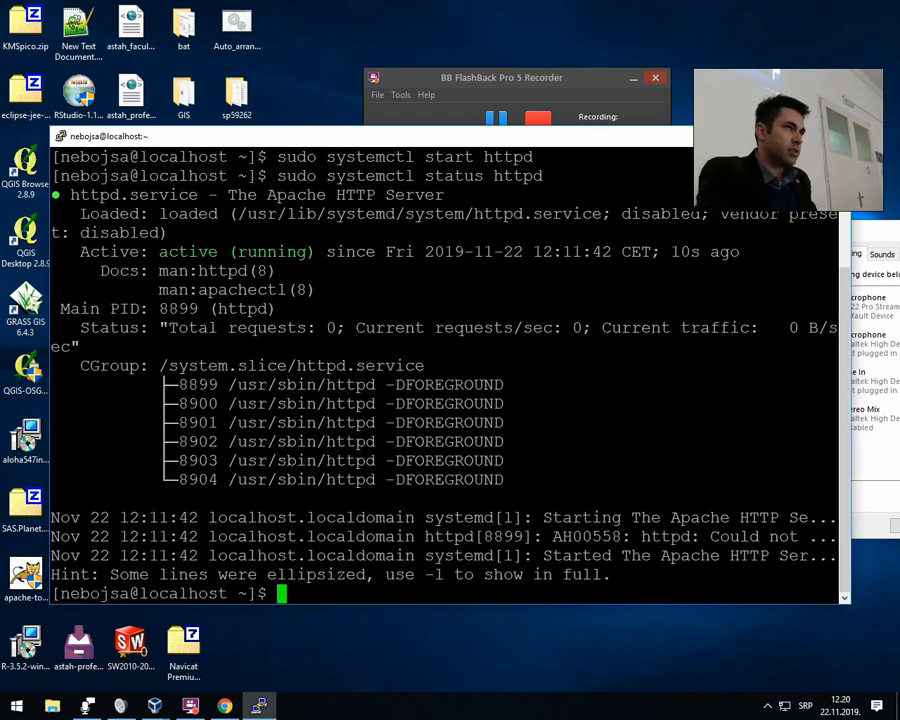
left_click(769, 136)
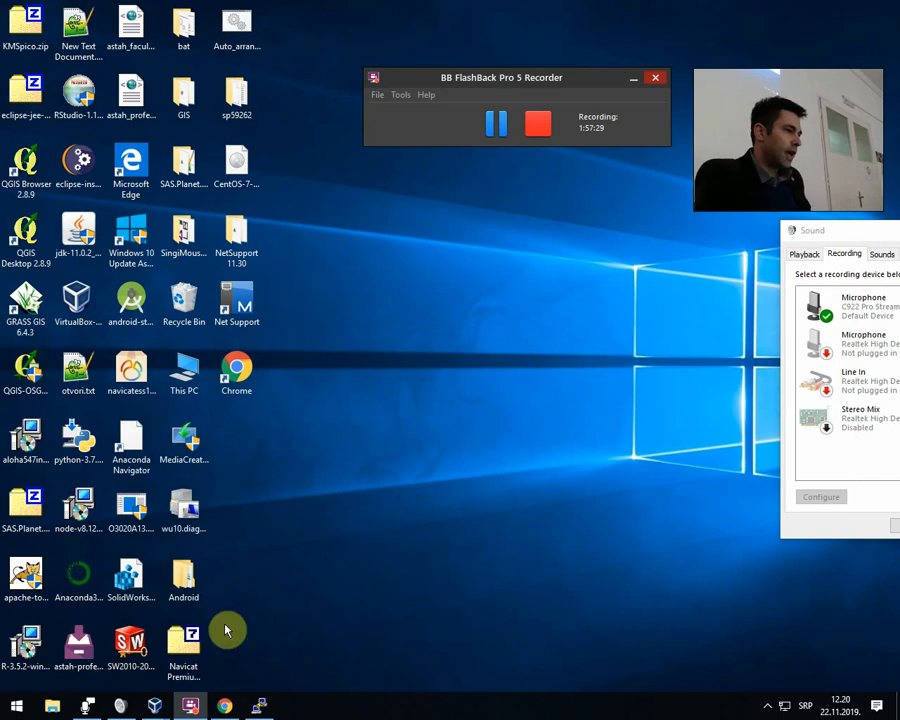
Switch to Chrome and replace the address with 127.0.0.1:4444, without loading it.
left_click(225, 705)
left_click(224, 40)
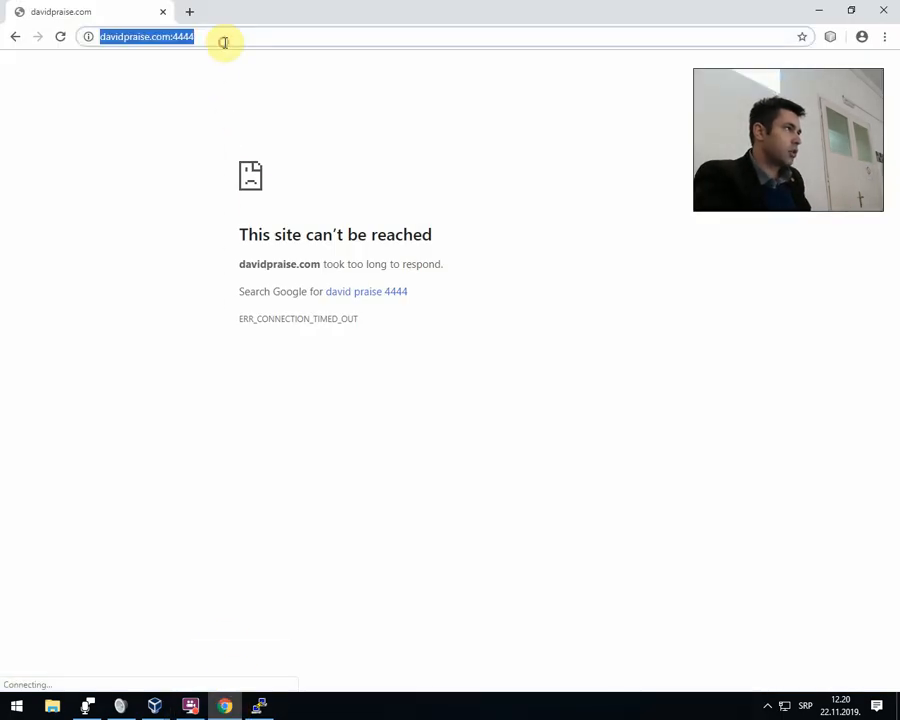
key("BackSpace")
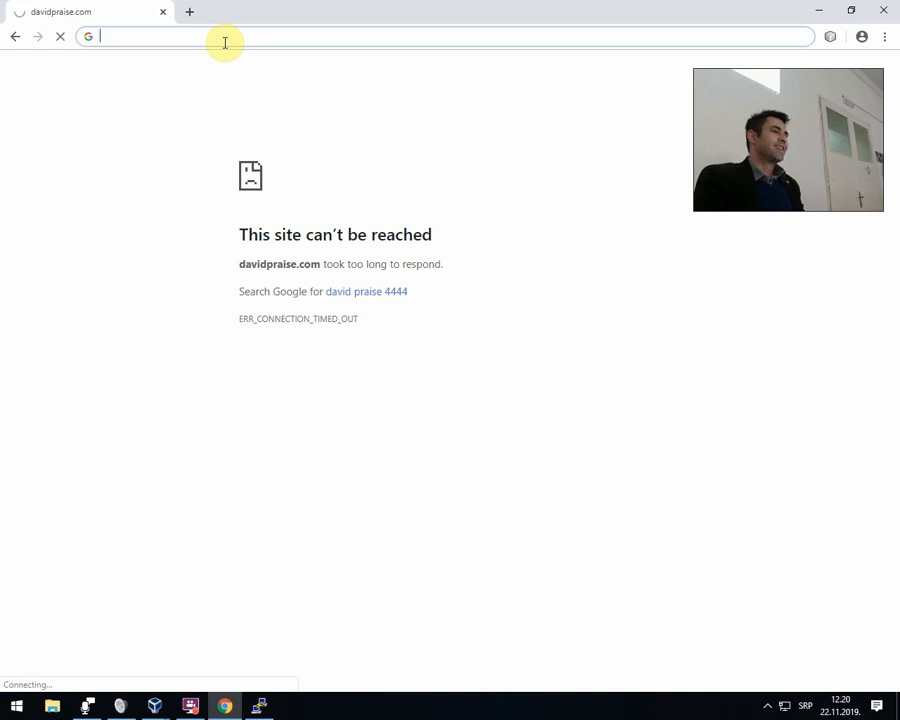
type("12")
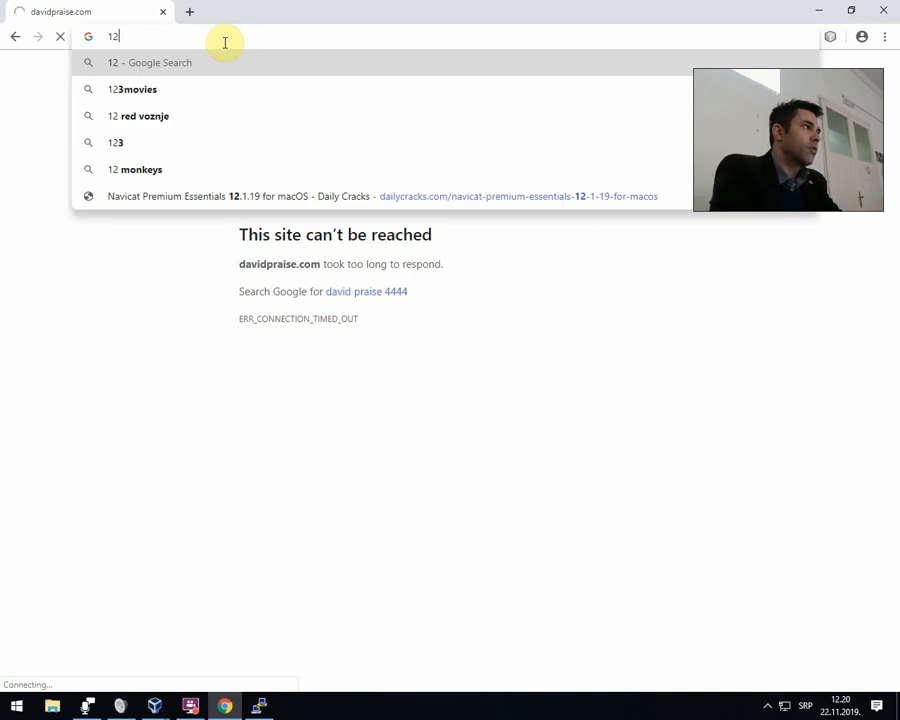
type("7.0.")
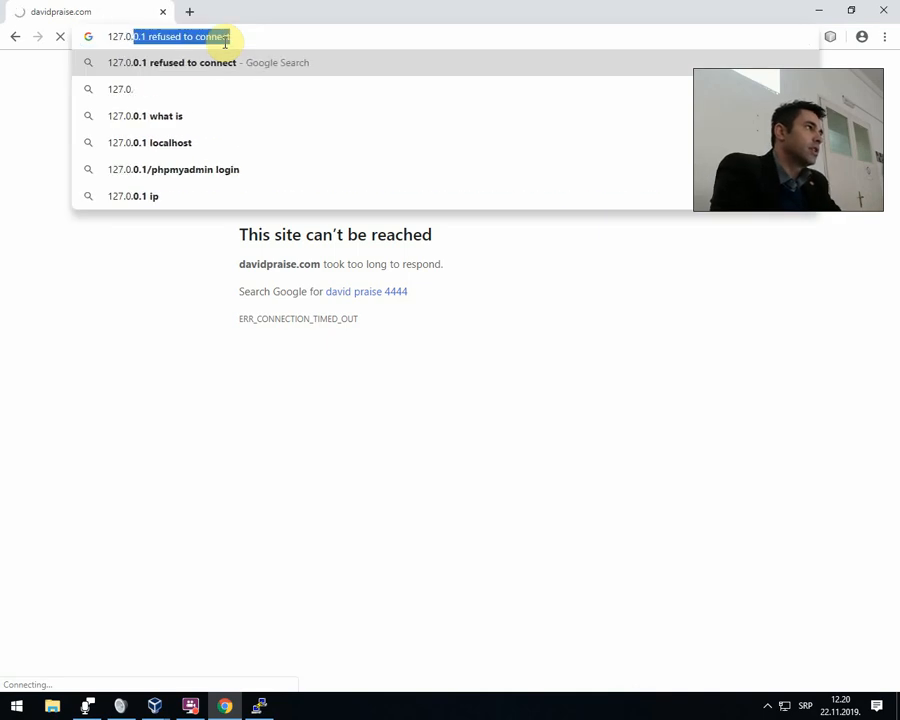
type("0.1")
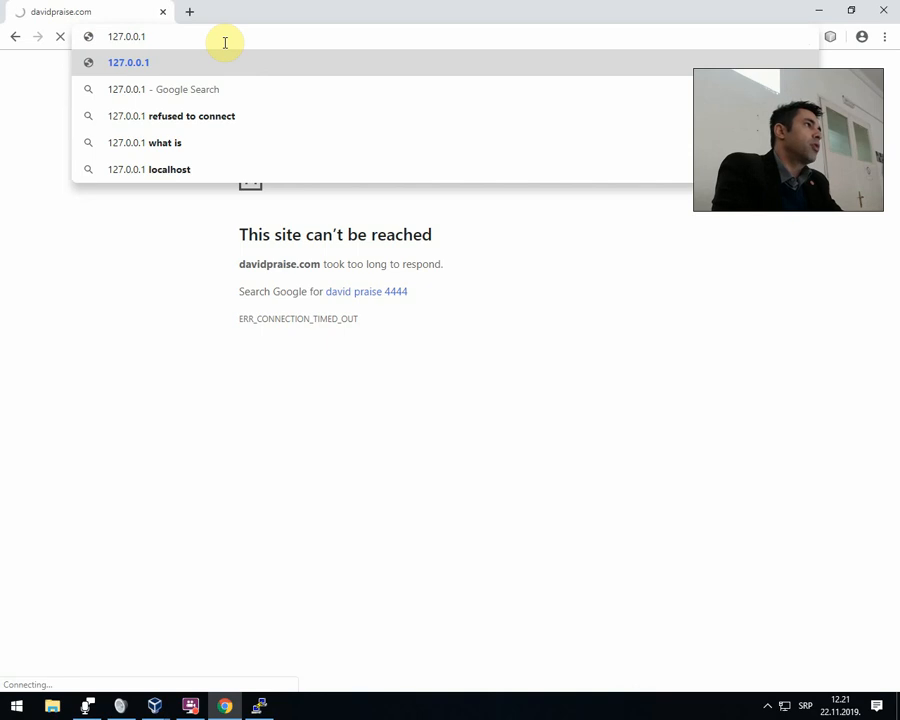
type("Č")
key("BackSpace")
type(":44")
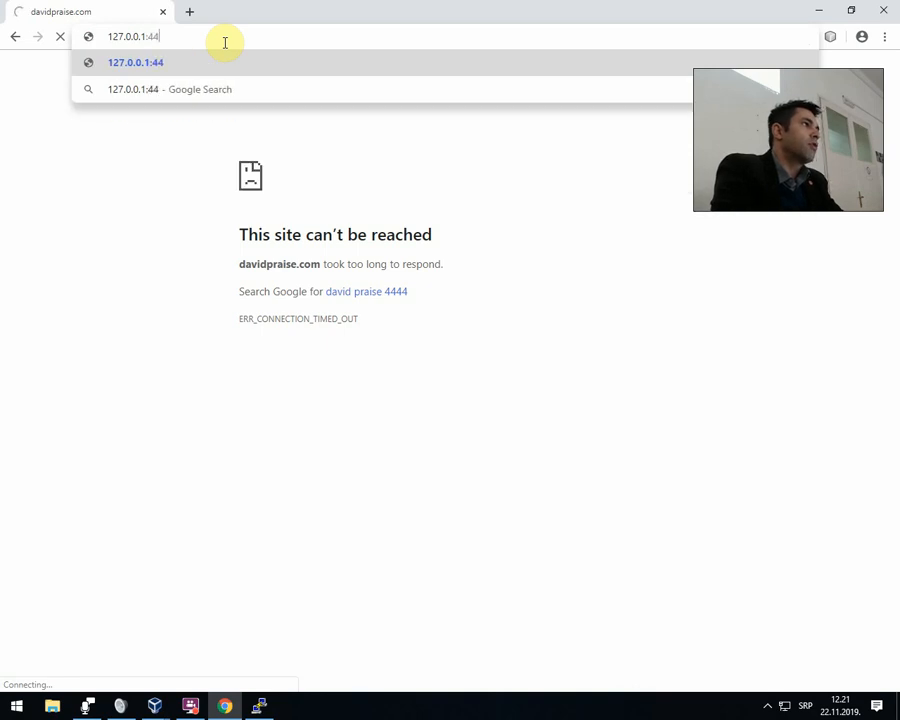
type("44")
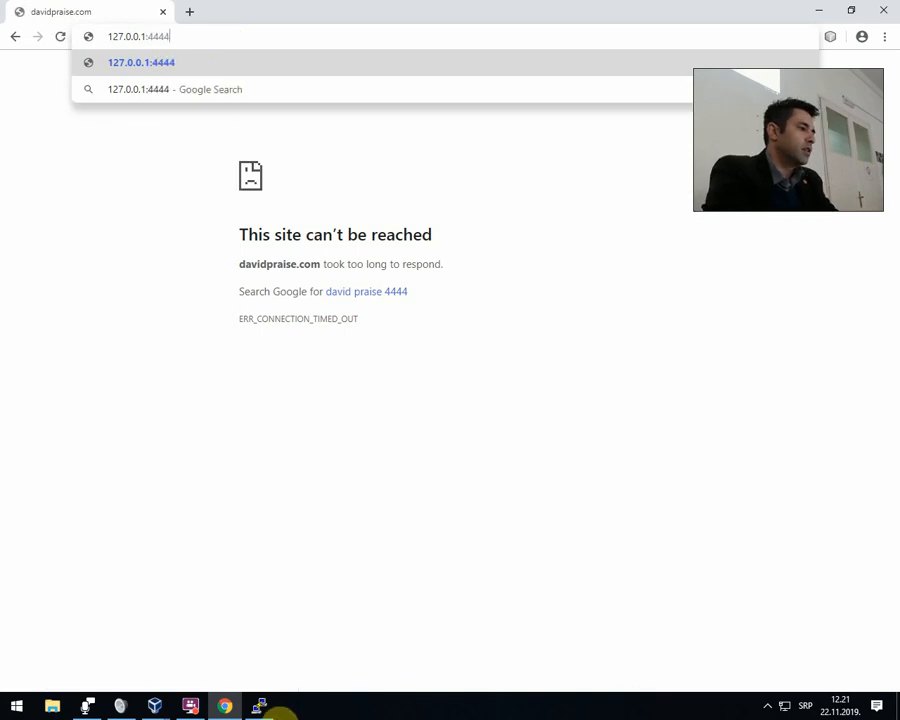
Review the port forwarding rules of the CentOS 7 Apache2 Web Server machine's Adapter 1 in VirtualBox, and close its settings.
left_click(155, 705)
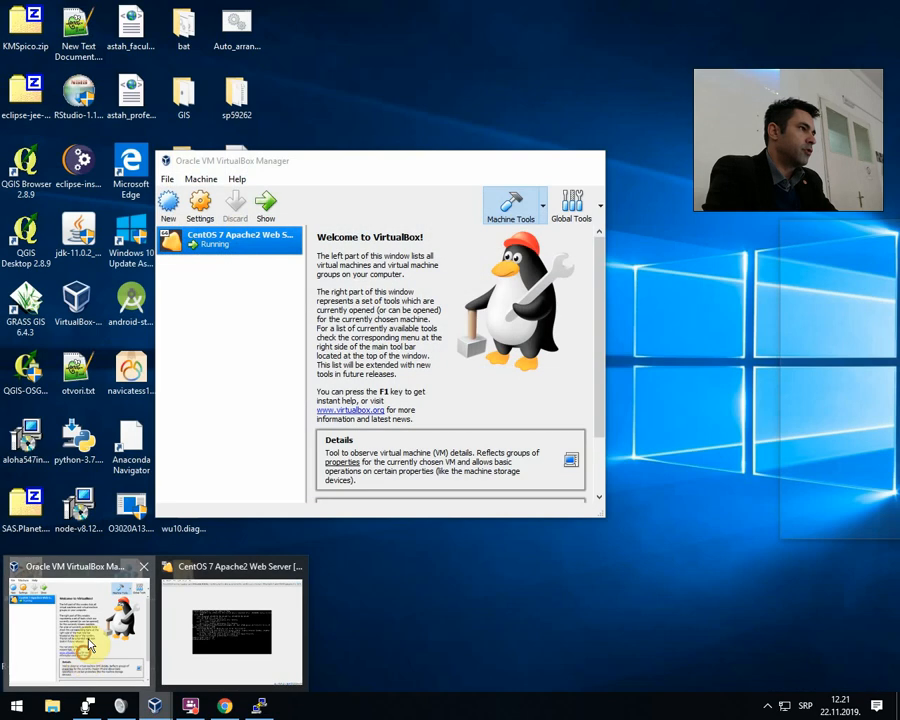
left_click(88, 645)
right_click(201, 244)
left_click(222, 252)
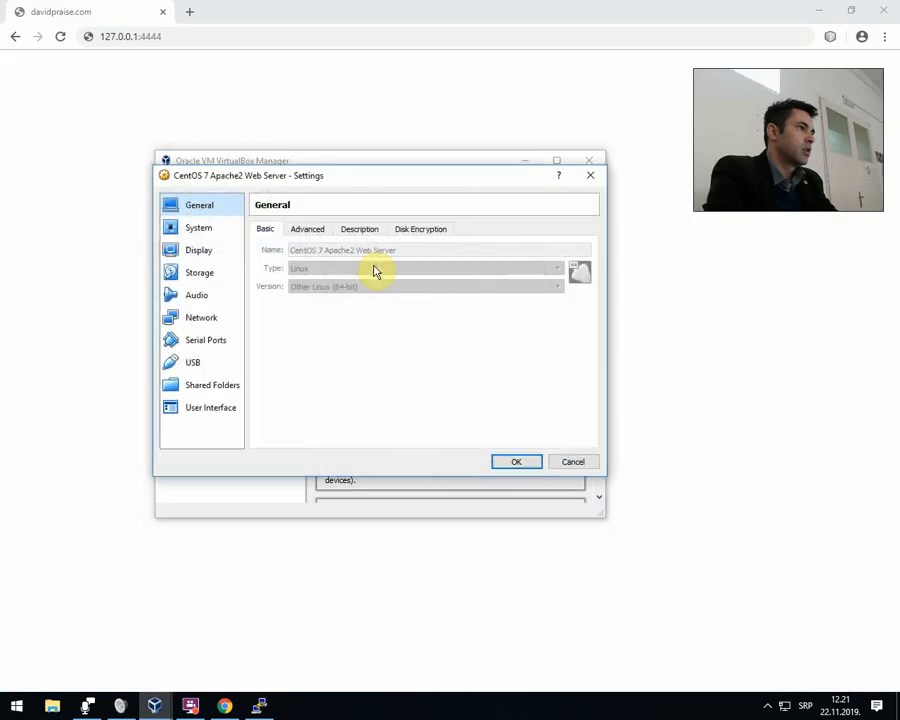
left_click(205, 318)
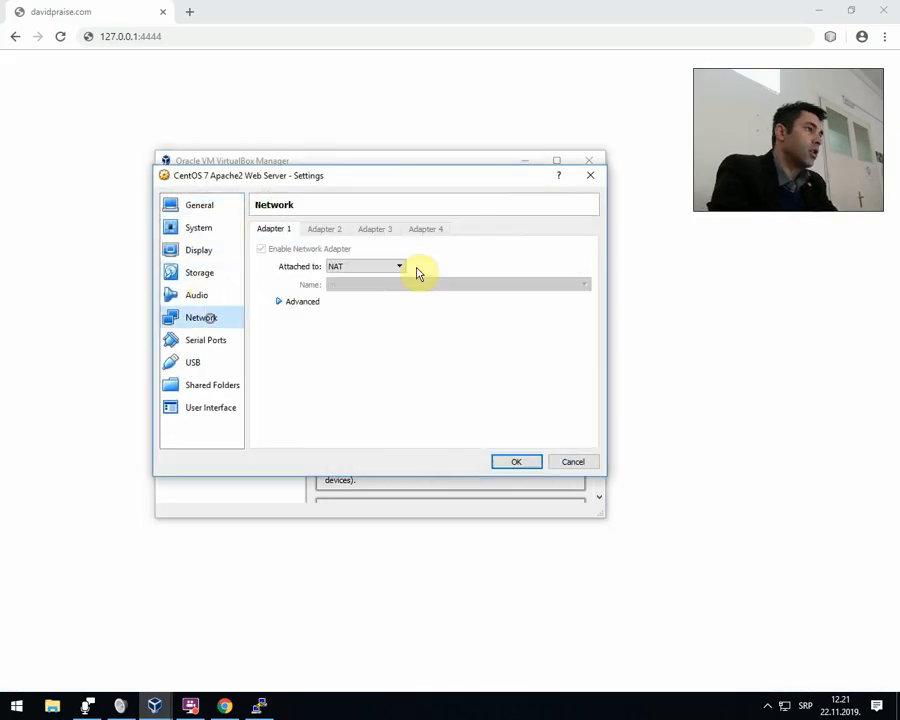
left_click(318, 301)
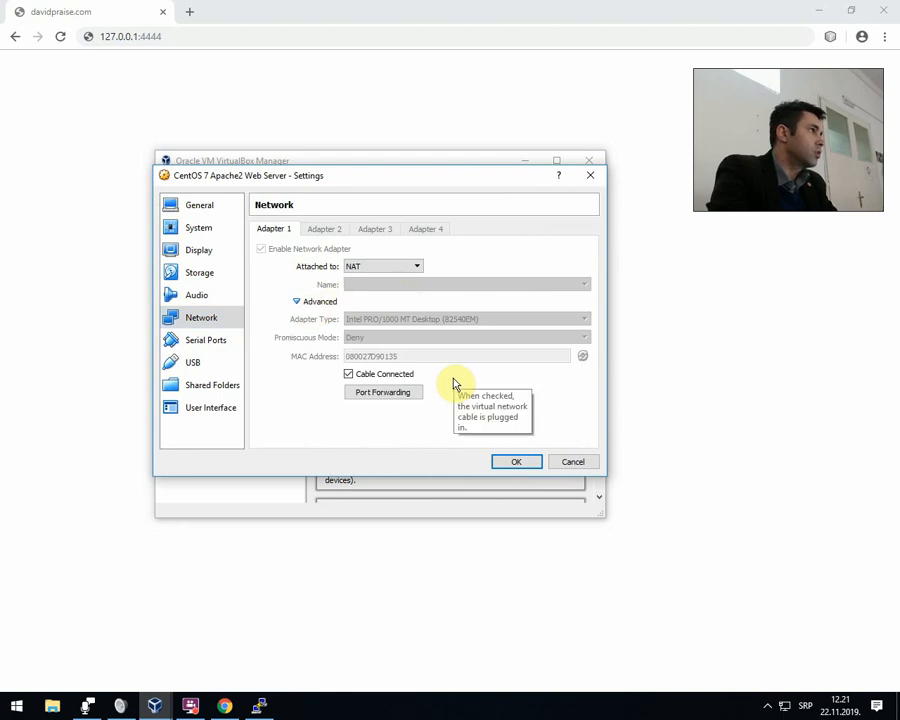
left_click(390, 394)
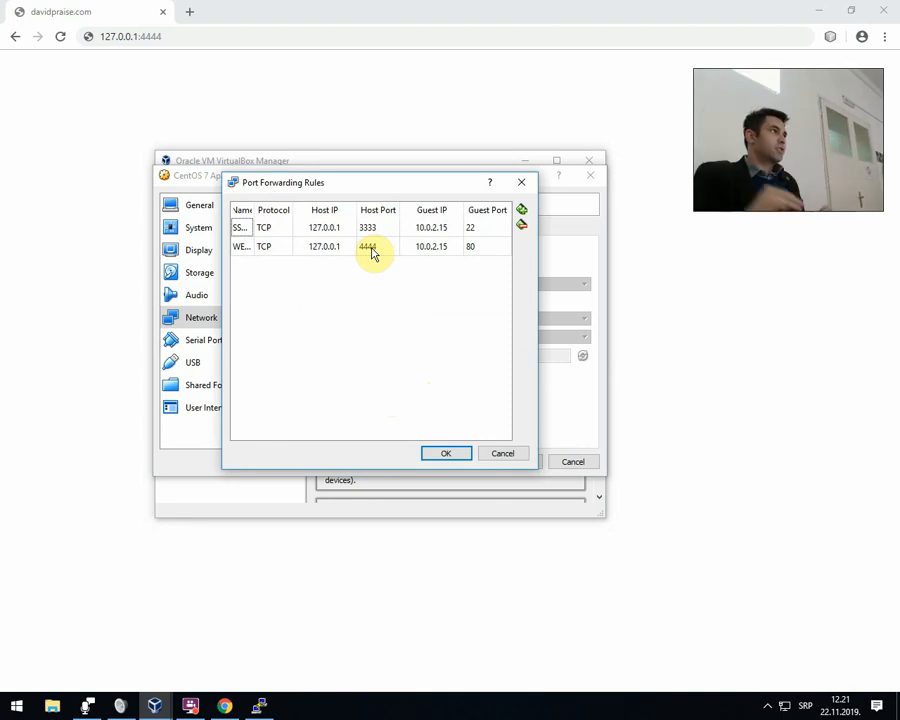
left_click(456, 453)
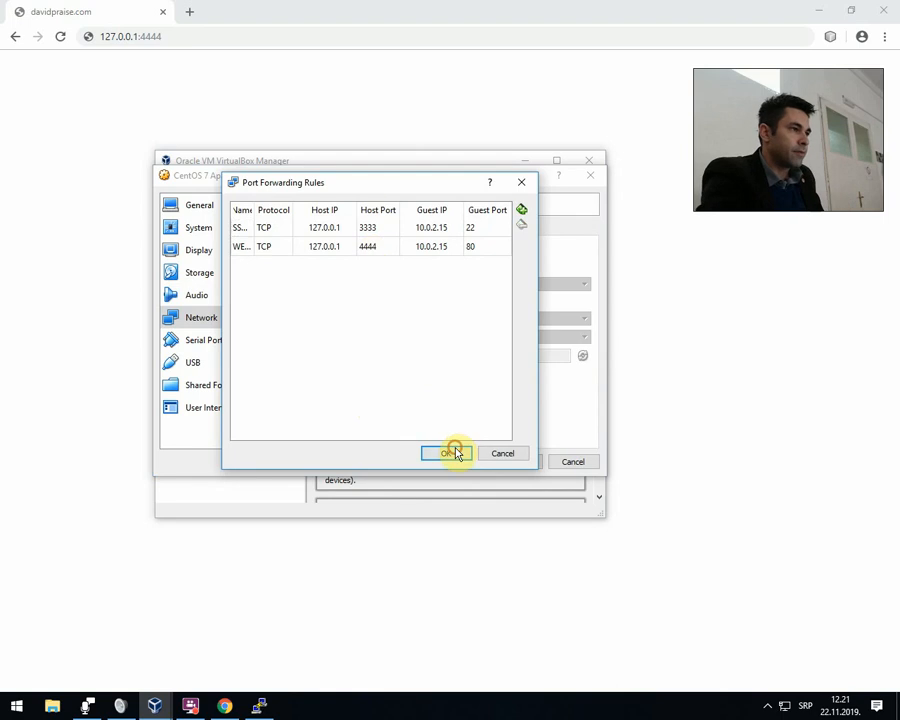
left_click(500, 462)
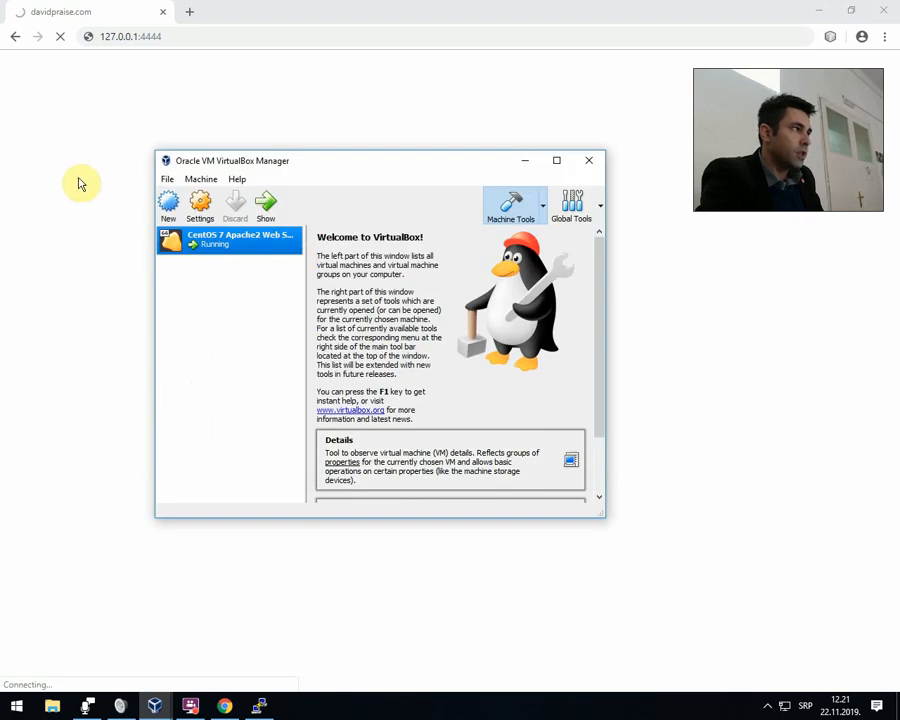
Return to Chrome and load 127.0.0.1:4444 to test access to the guest's web server.
left_click(79, 179)
left_click(180, 38)
key("Return")
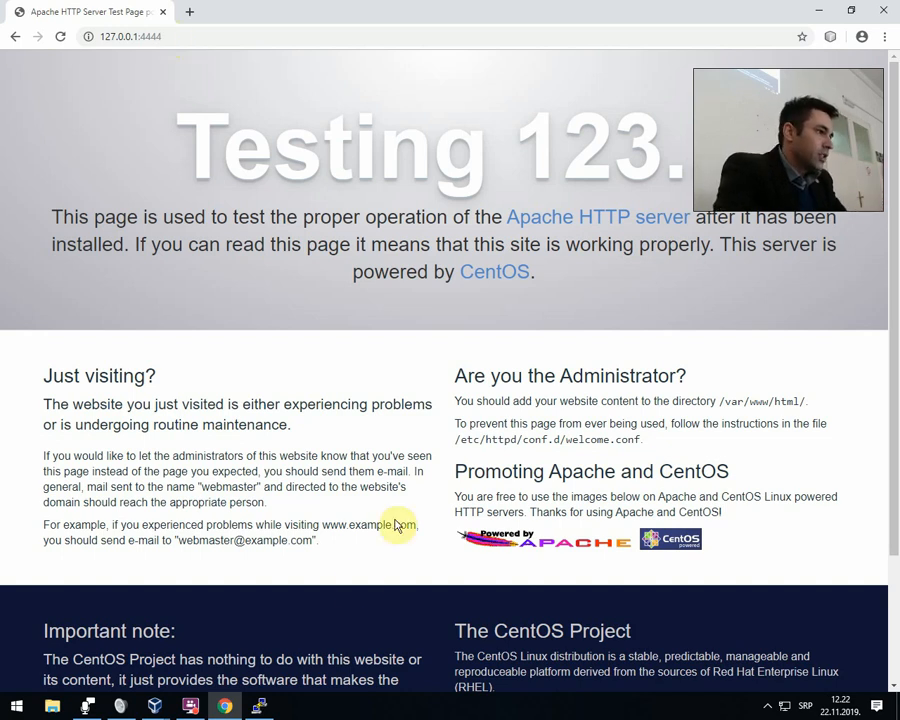
Switch to the SSH terminal window and clear its output.
left_click(268, 710)
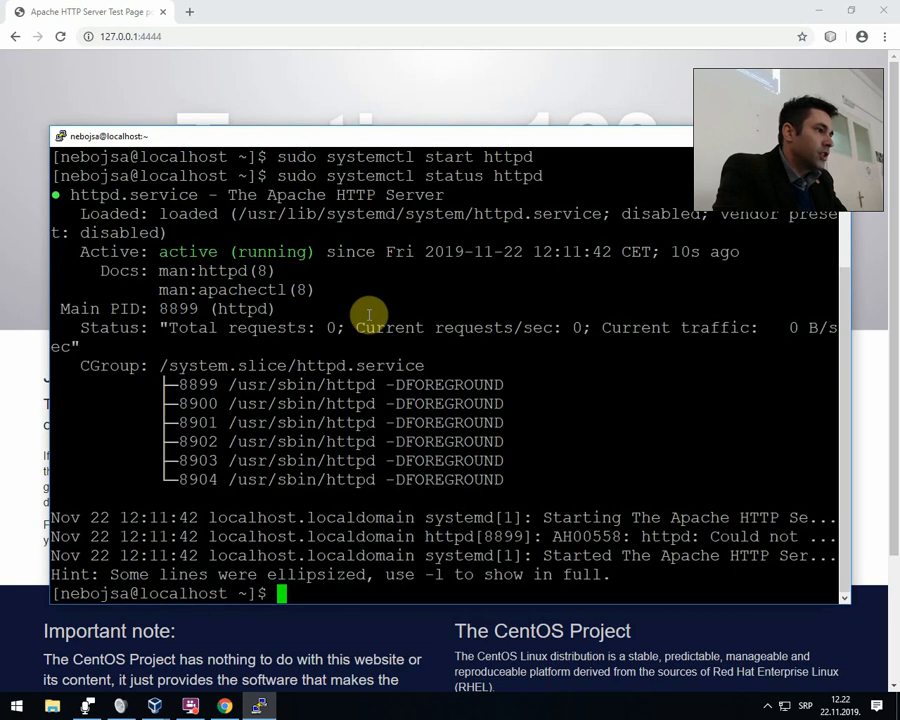
type("clear")
key("Return")
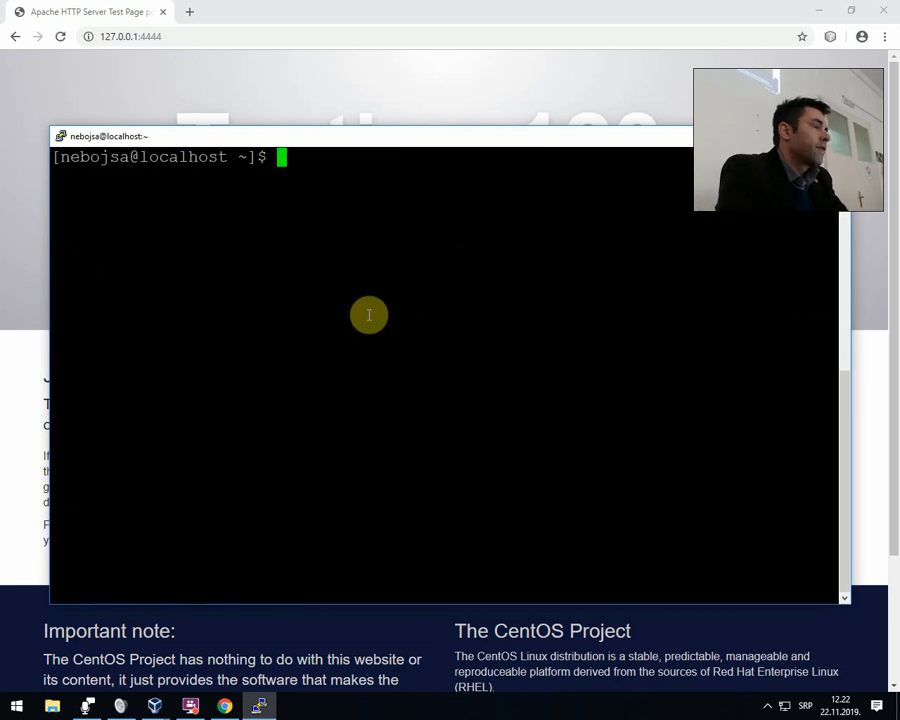
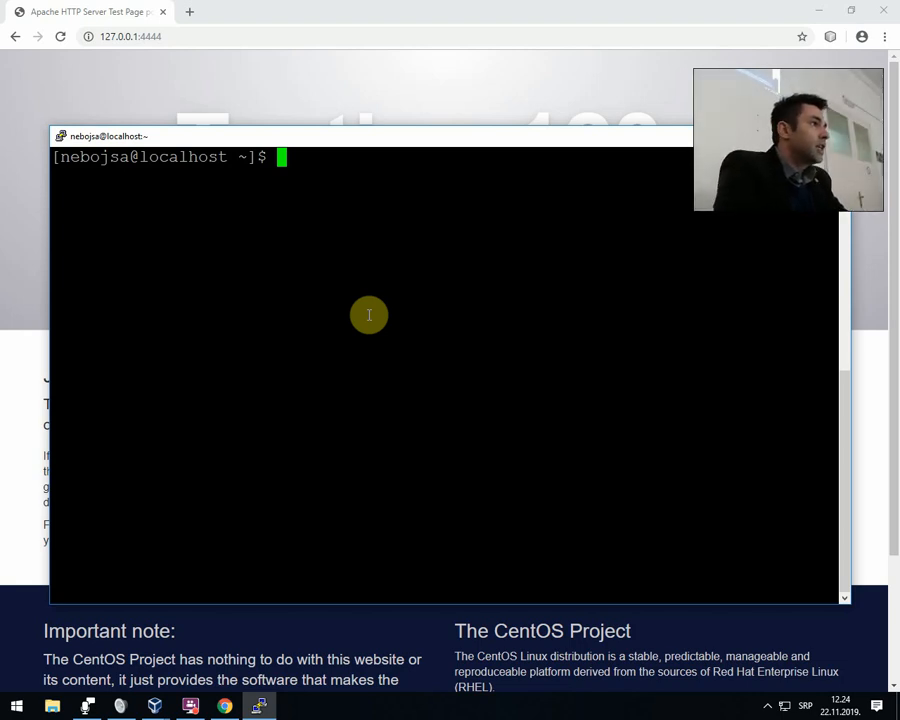
type("cd")
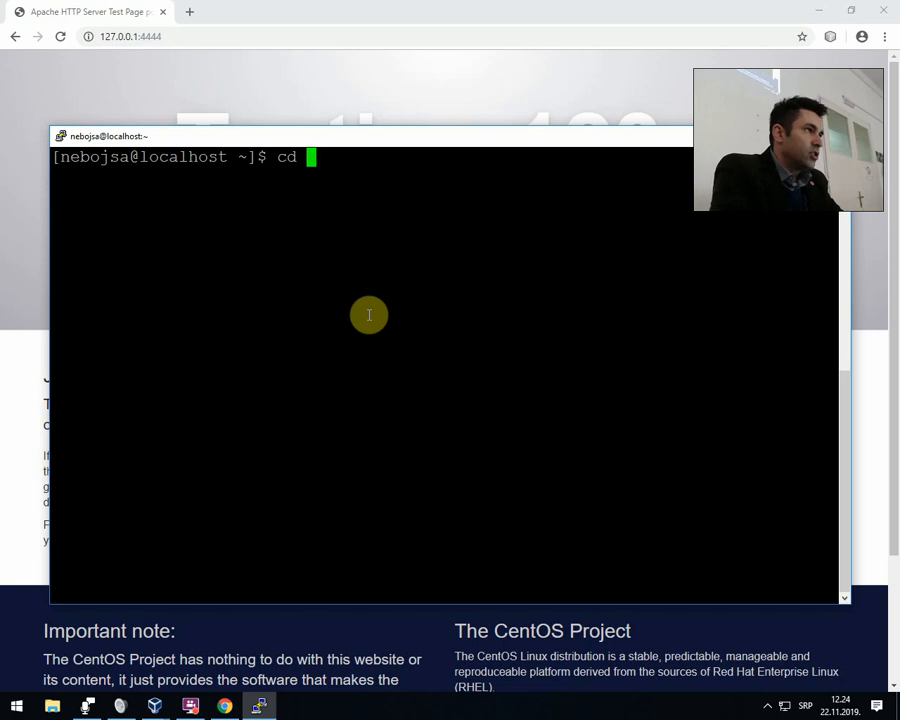
key("alt+shift")
key("alt+shift")
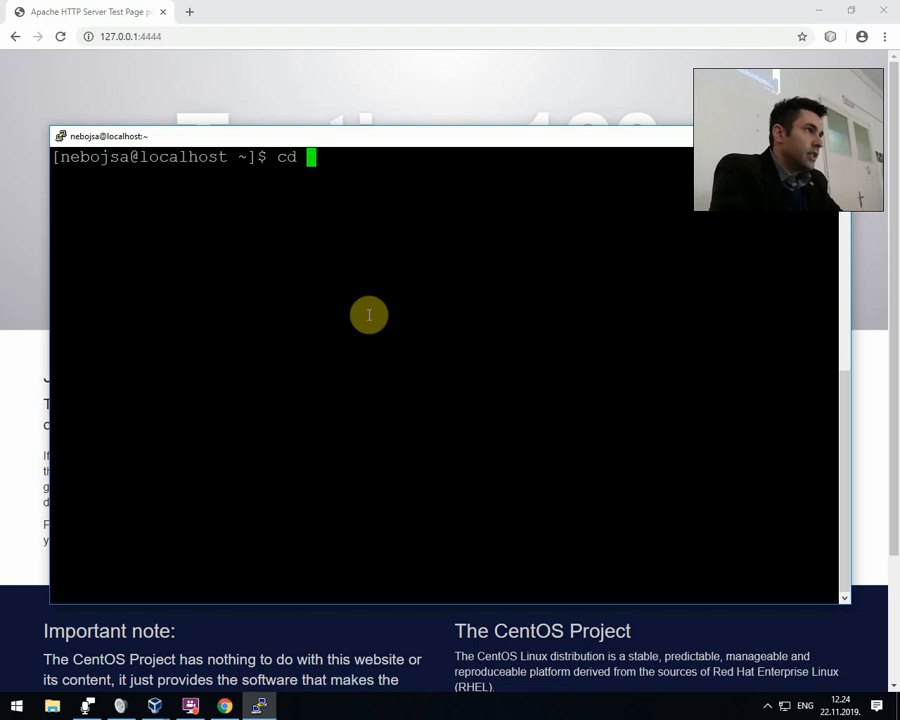
type("/var/ww")
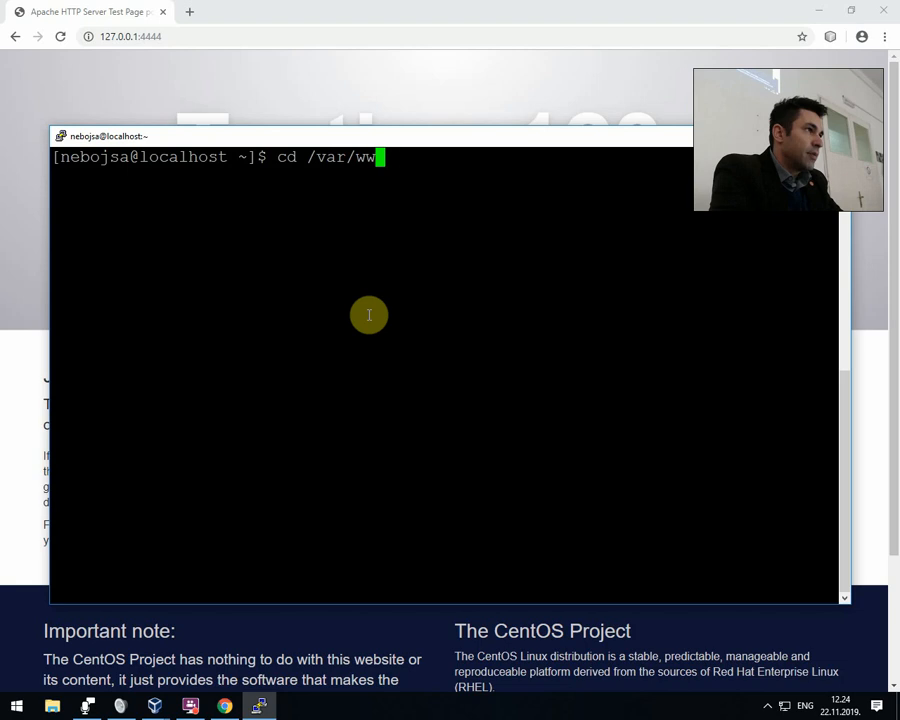
type("w")
key("Return")
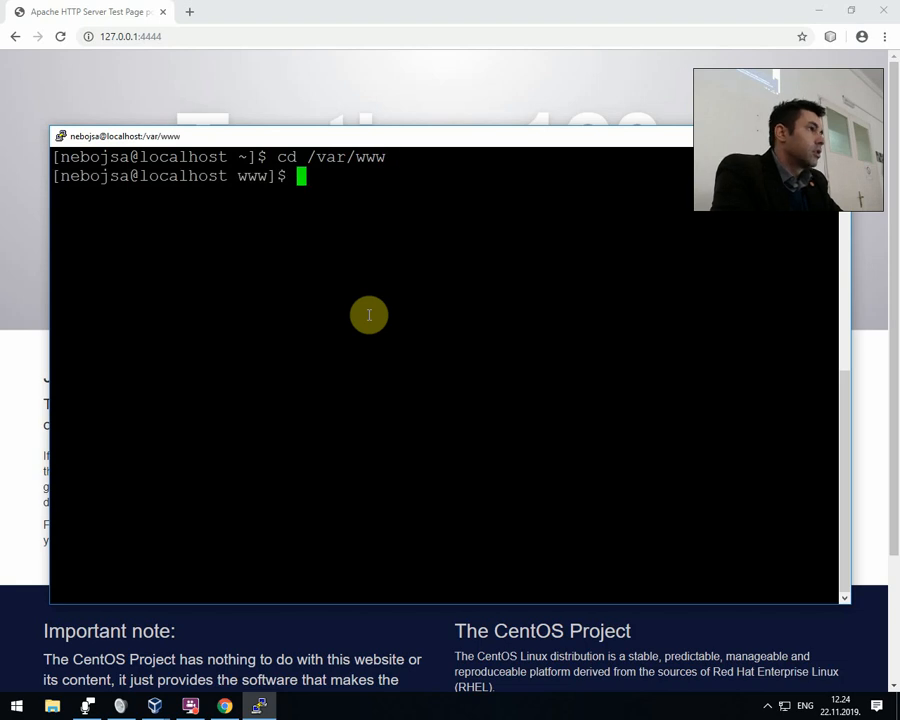
List the contents of the /var/www directory.
type("l")
key("BackSpace")
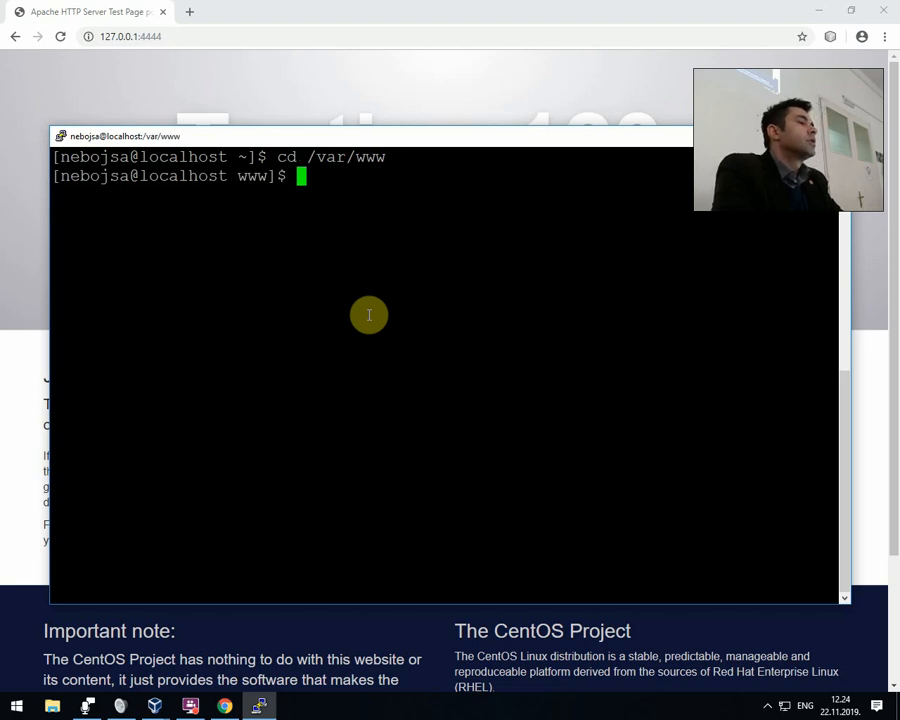
type("ls")
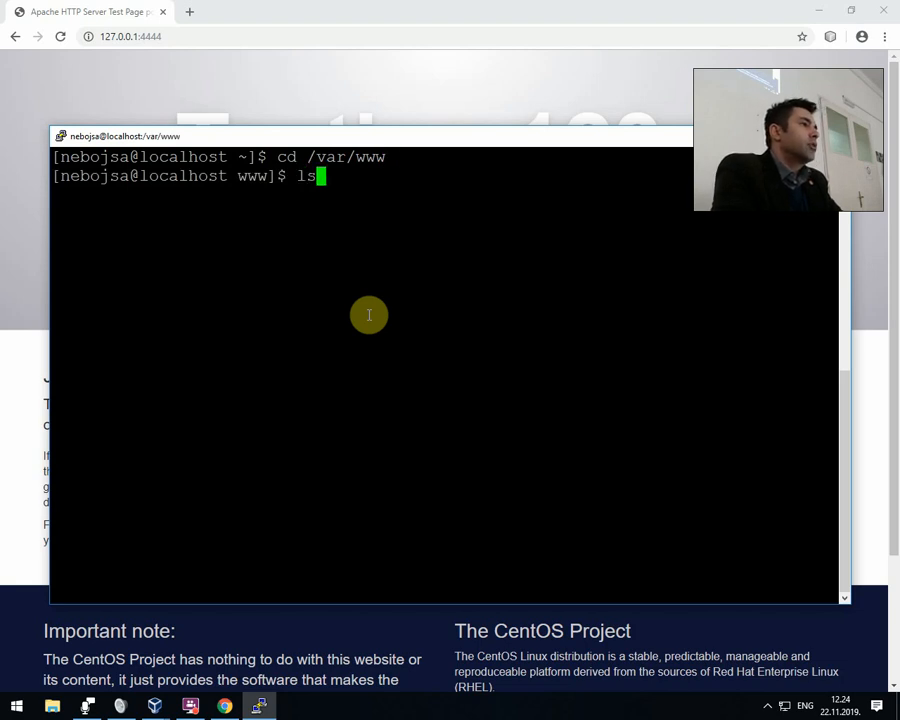
key("BackSpace")
key("BackSpace")
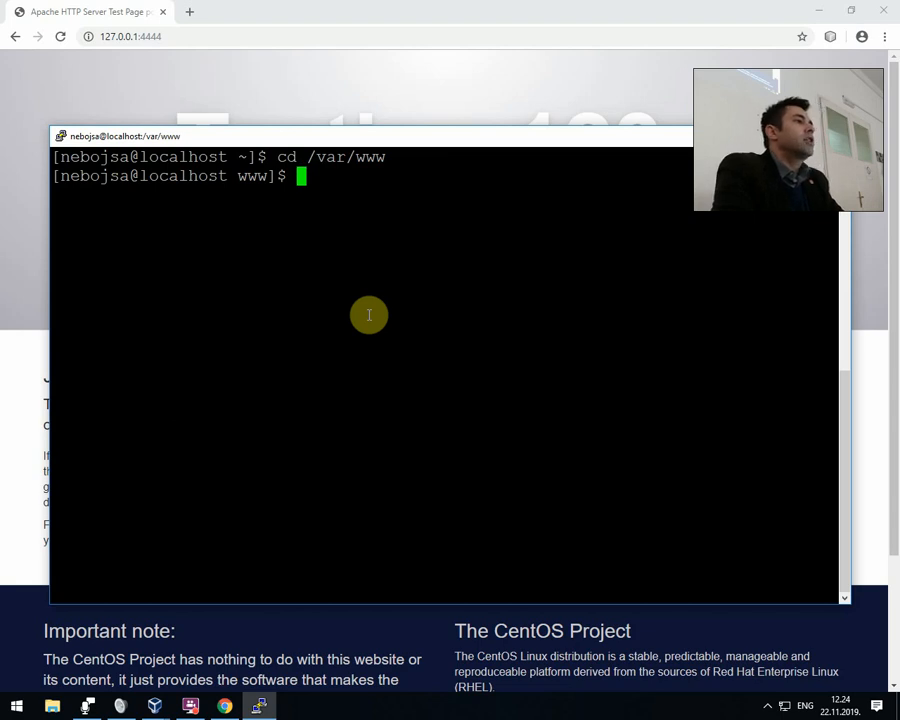
type("ls")
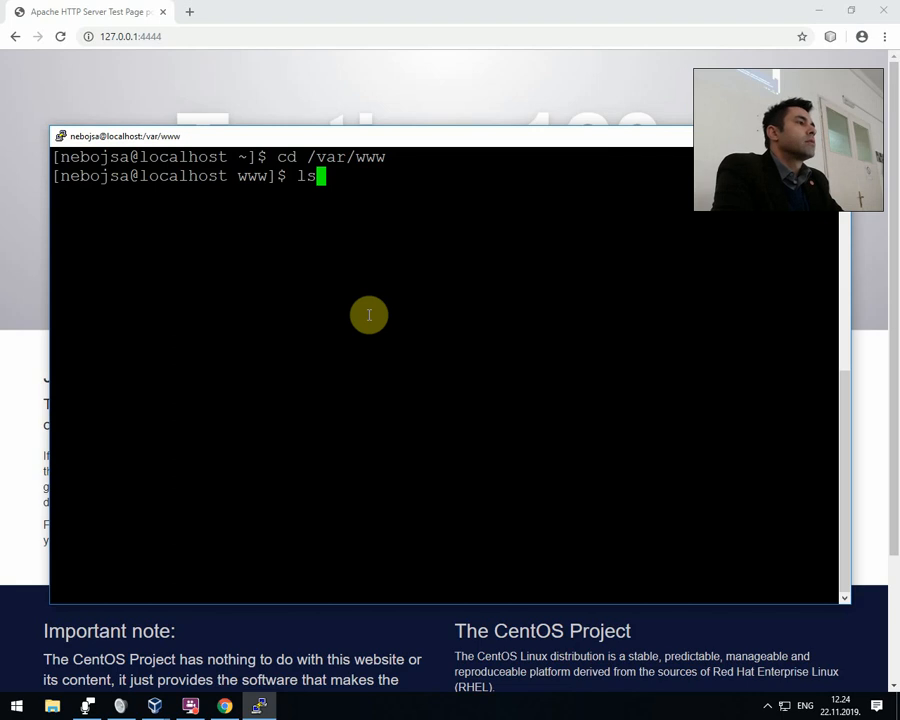
key("Return")
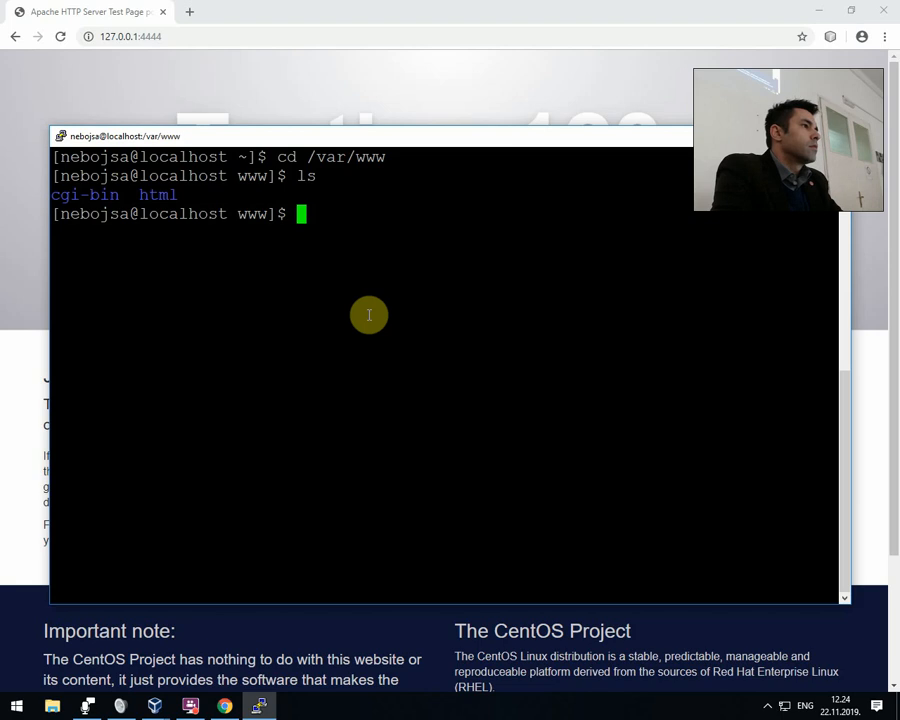
Change into the html subdirectory and list its contents.
type("cd ht")
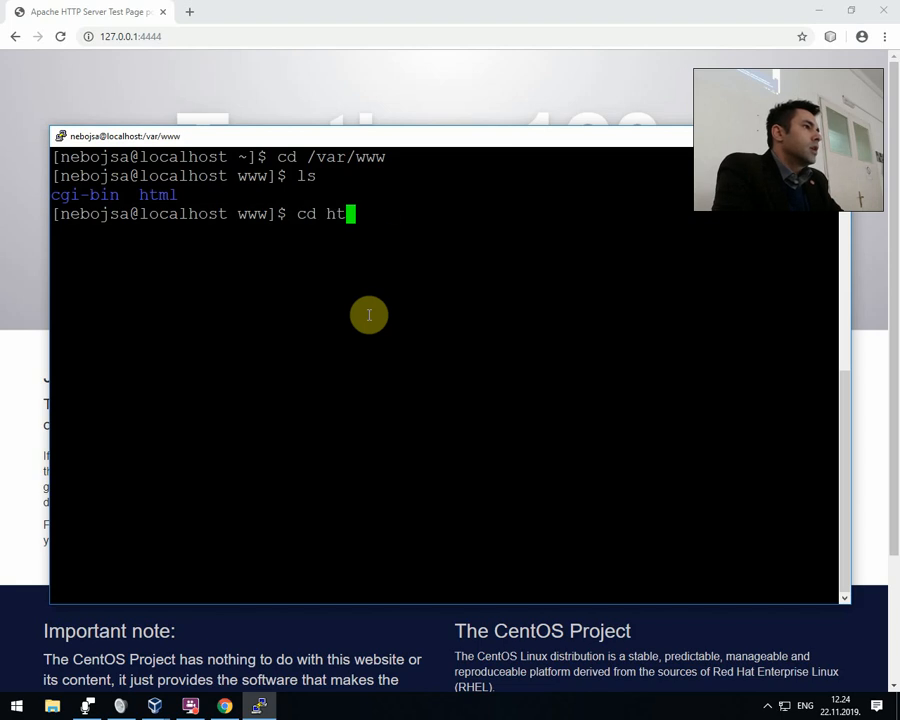
key("Tab")
key("Return")
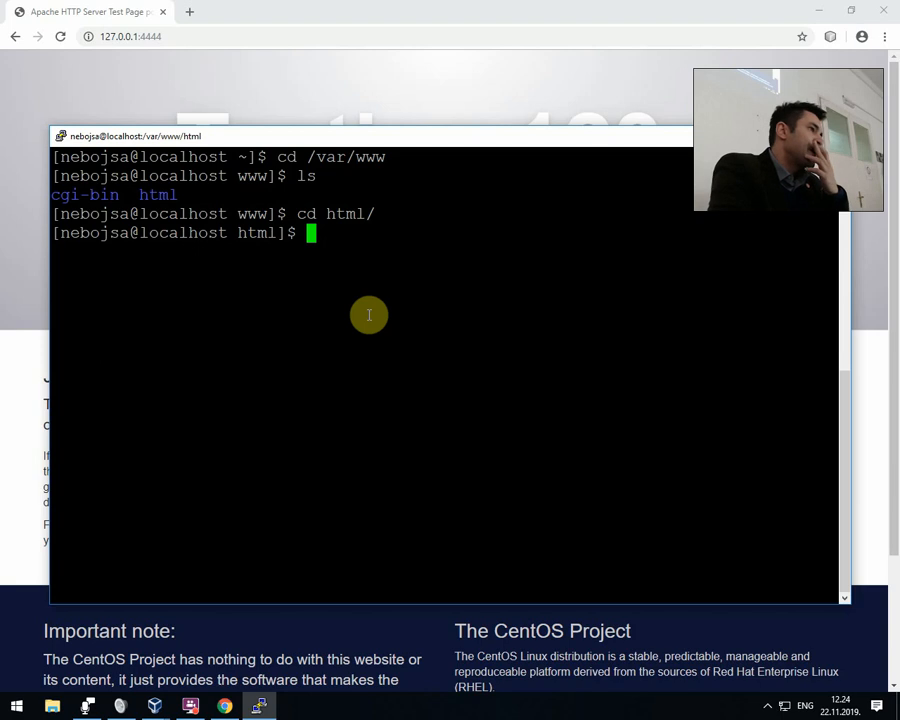
type("ls")
key("Return")
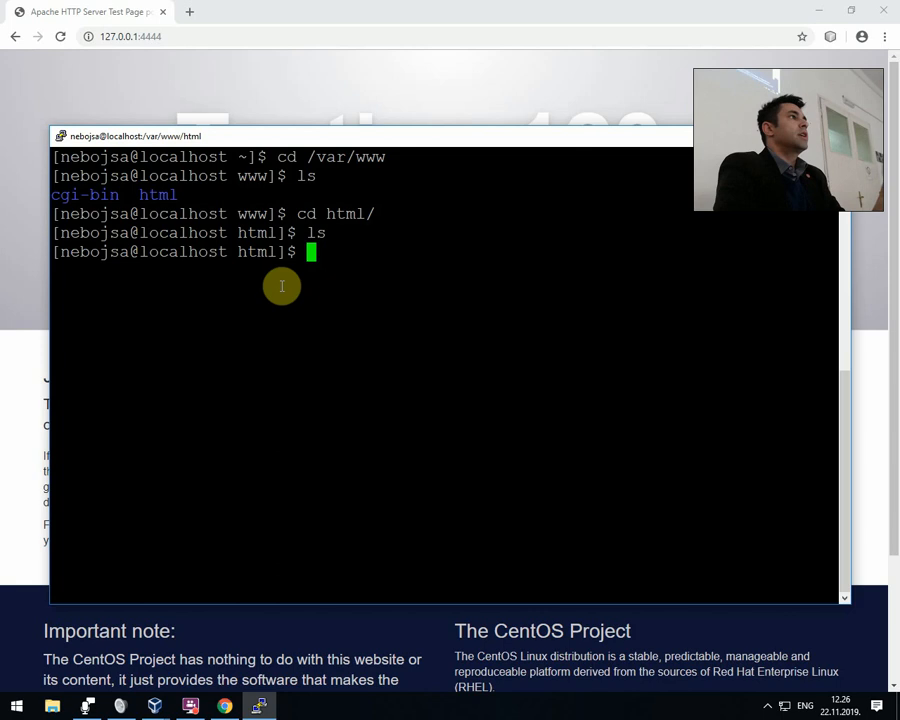
Open a new file testpage.html in nano with sudo rights, entering the sudo password.
type("nano")
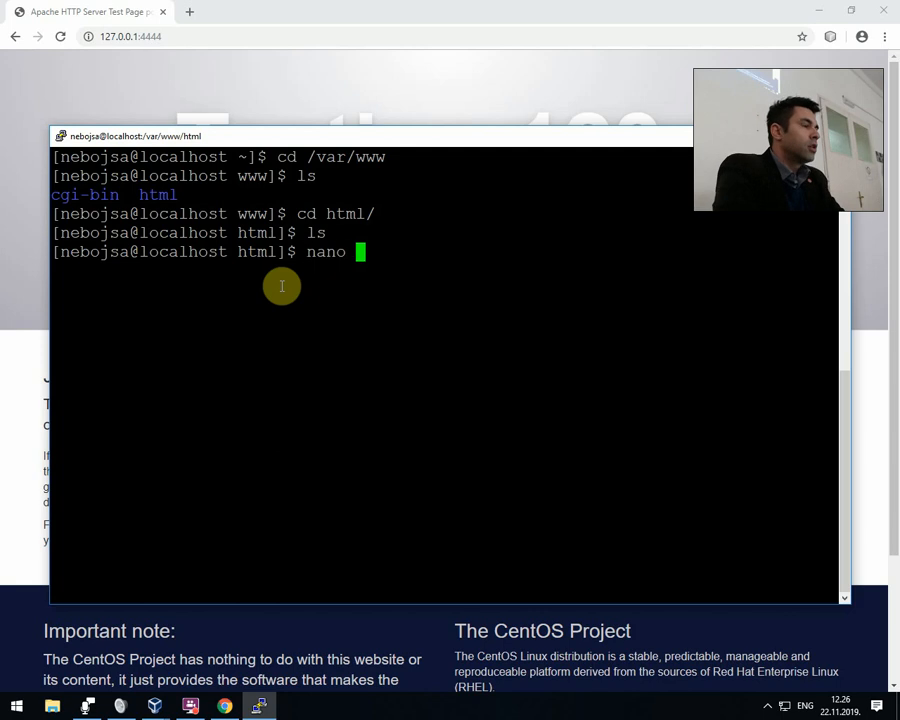
key("BackSpace")
key("BackSpace")
key("BackSpace")
key("BackSpace")
key("BackSpace")
type("sudo na")
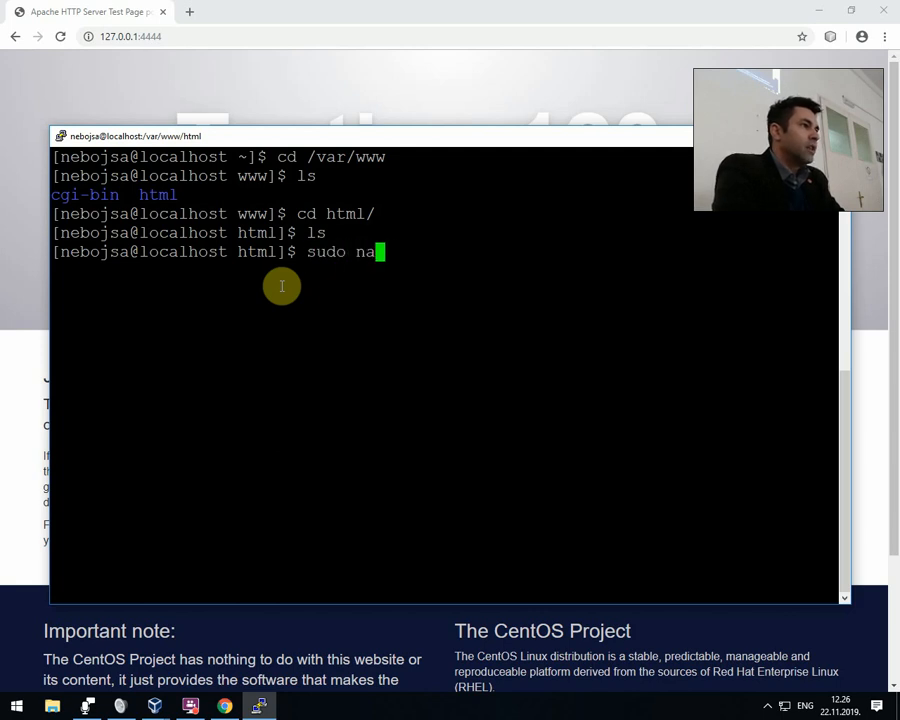
type("no")
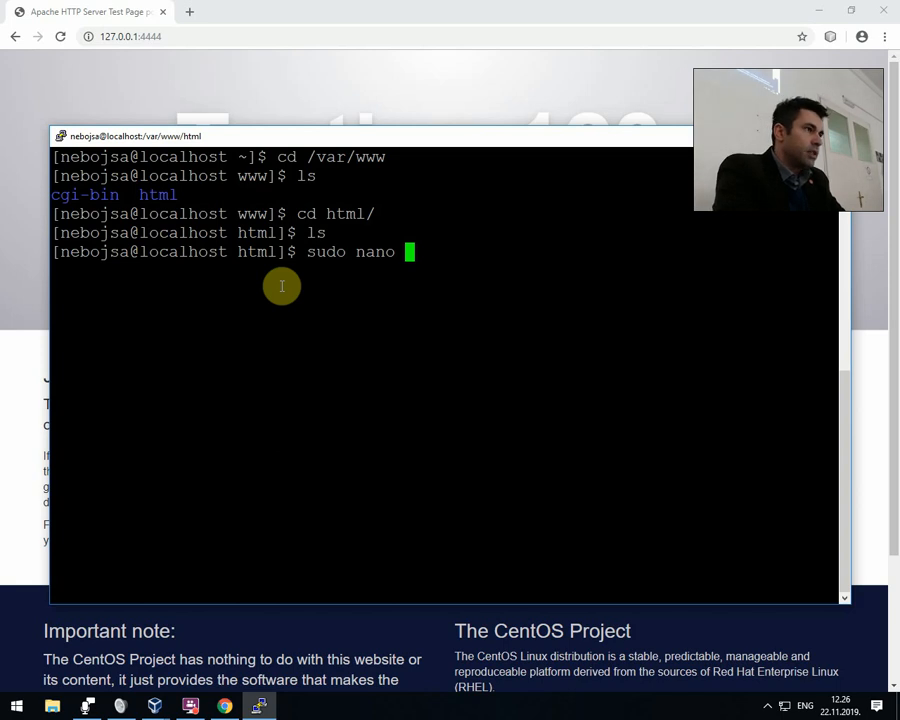
type("testpage.ht")
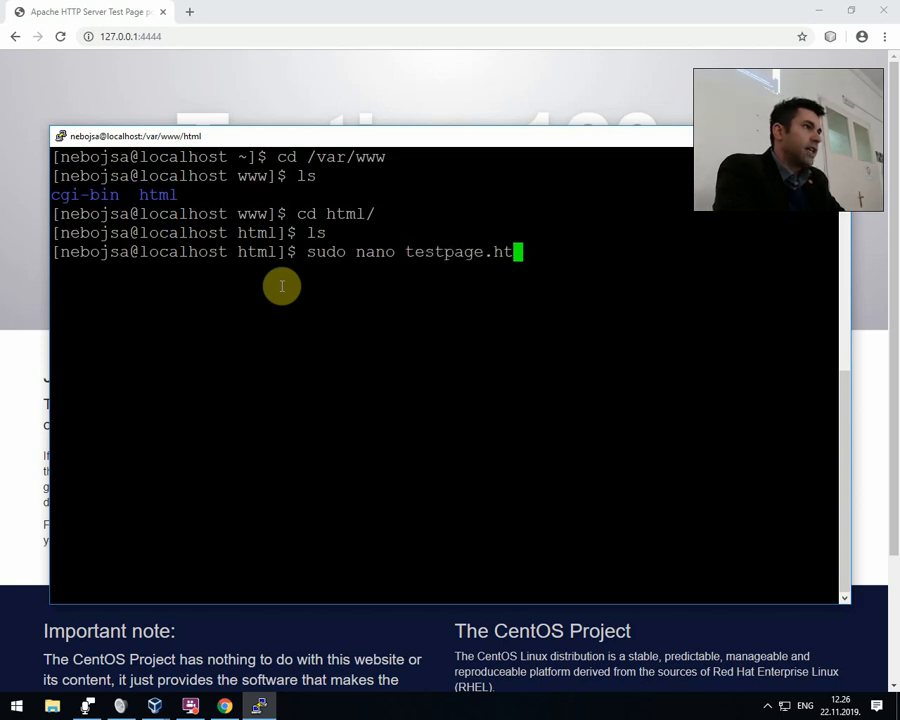
type("ml")
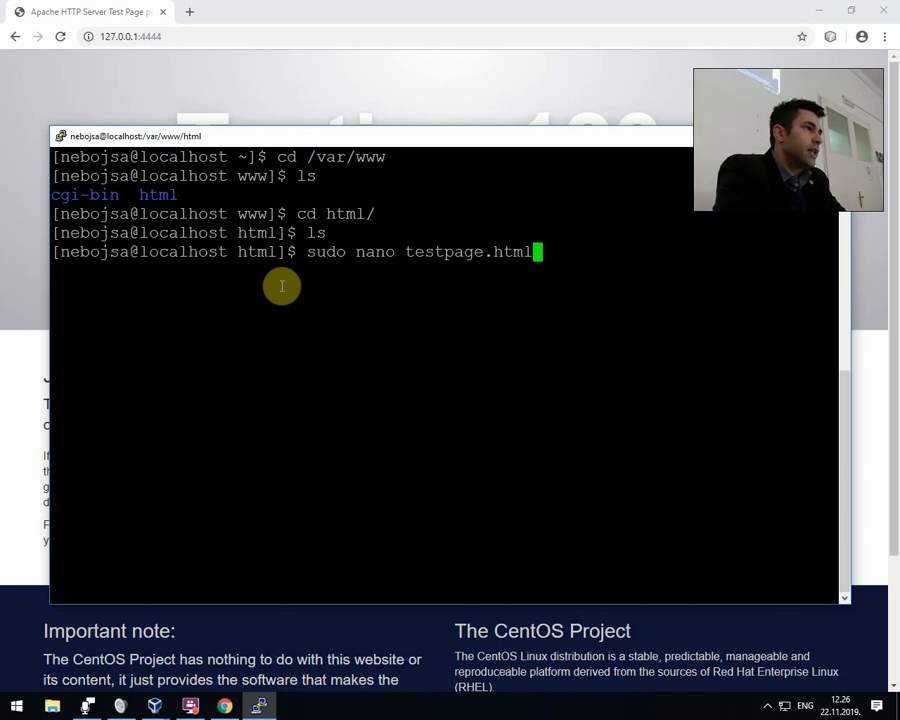
key("Return")
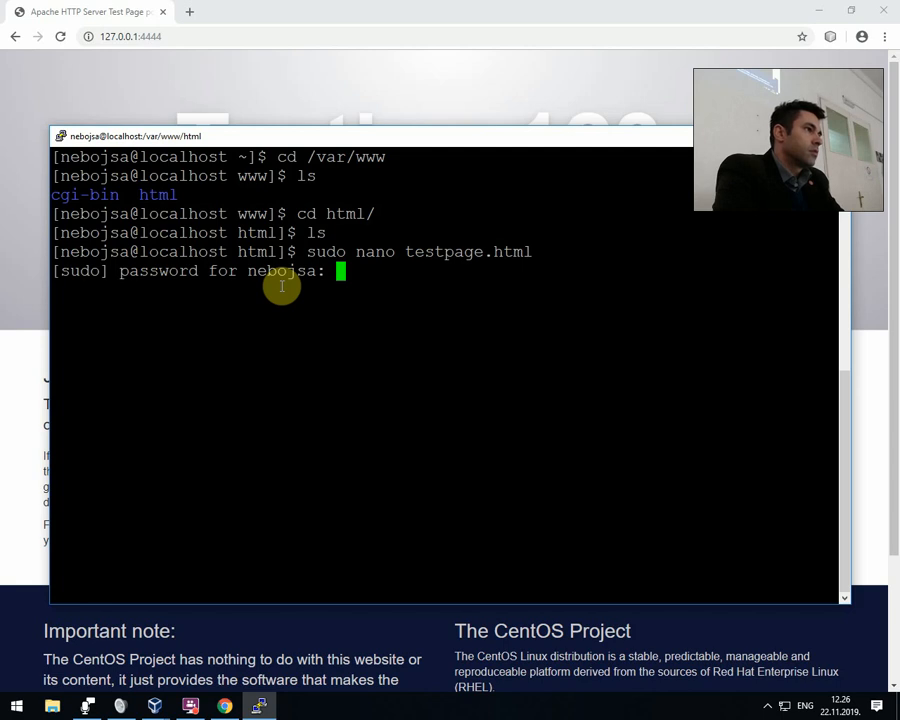
key("Return")
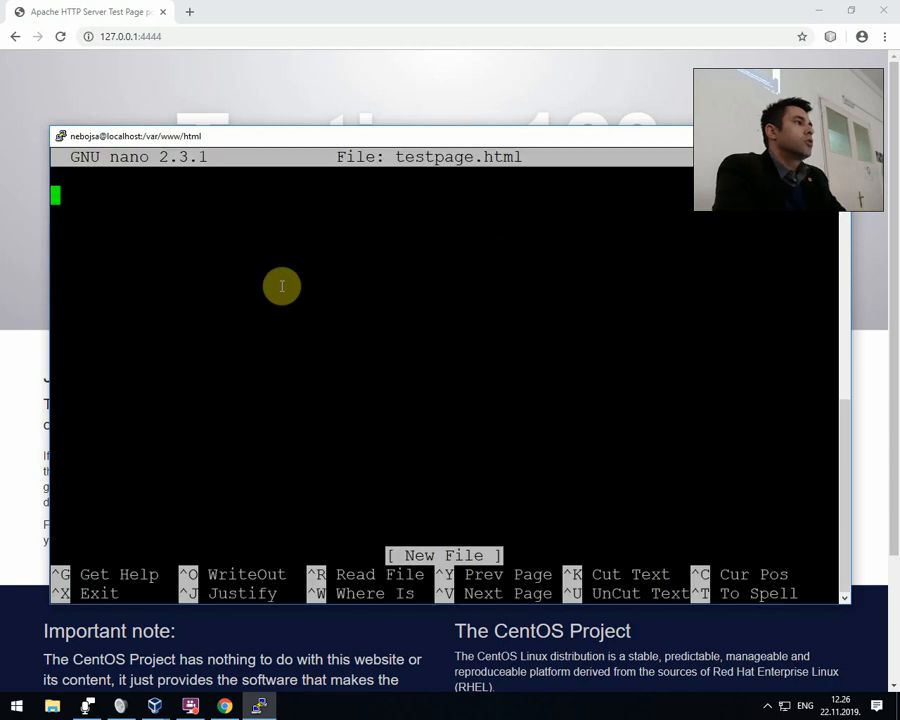
Write the opening <html> and closing </html> tags with blank lines between them.
type("<html>")
key("Return")
key("Return")
key("Return")
type("<")
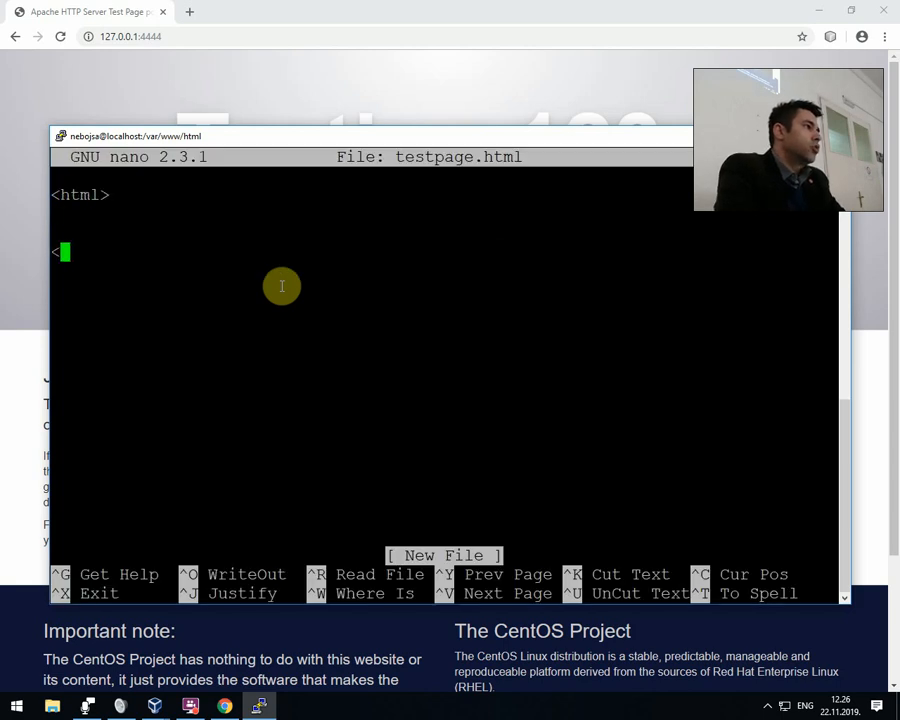
type("/html>")
key("Home")
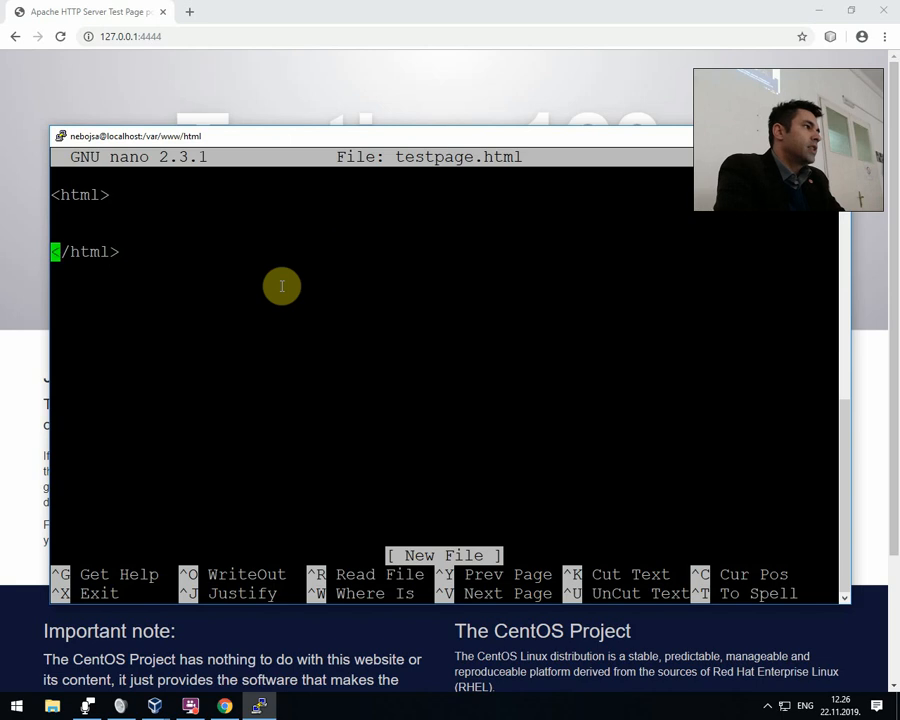
Insert a <body> and </body> tag pair inside the html element, leaving blank lines between the two tags.
key("Return")
key("Up")
key("Up")
key("Return")
key("Up")
type("<boedy")
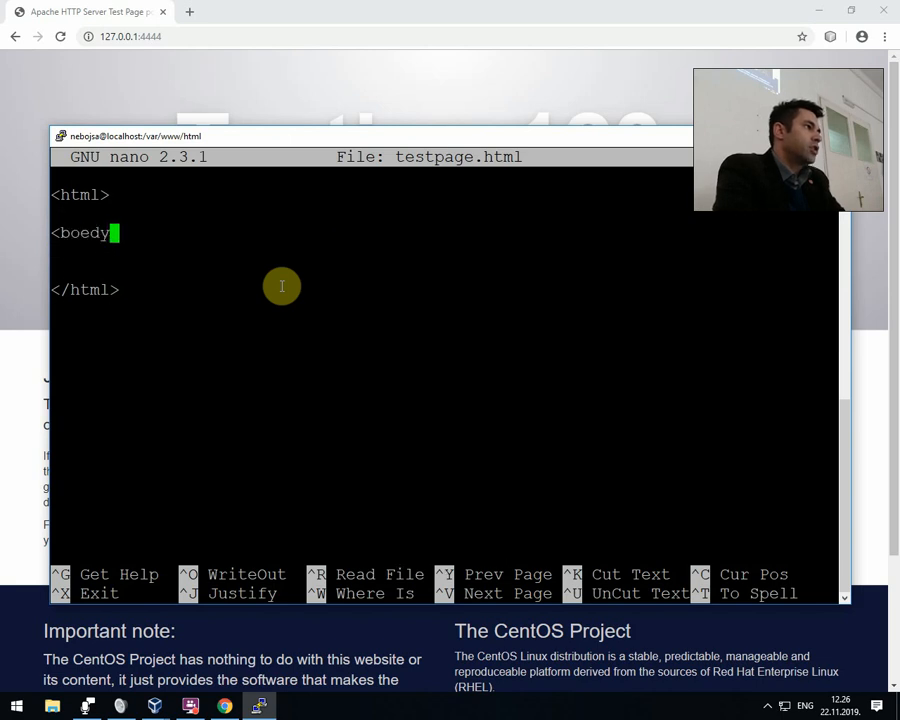
key("BackSpace")
key("BackSpace")
key("BackSpace")
type("dy>")
key("Return")
key("Return")
key("Return")
key("Return")
type("</")
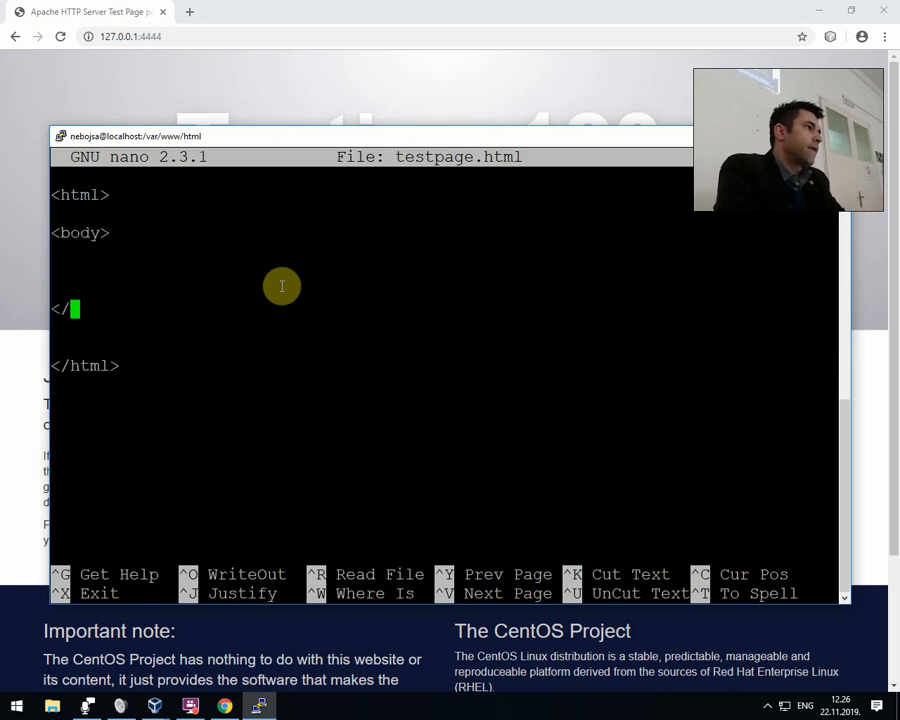
type("body>")
Add the heading line "<h1> Test page header </h1>" inside the body element.
key("Up")
key("Up")
type("<h1>")
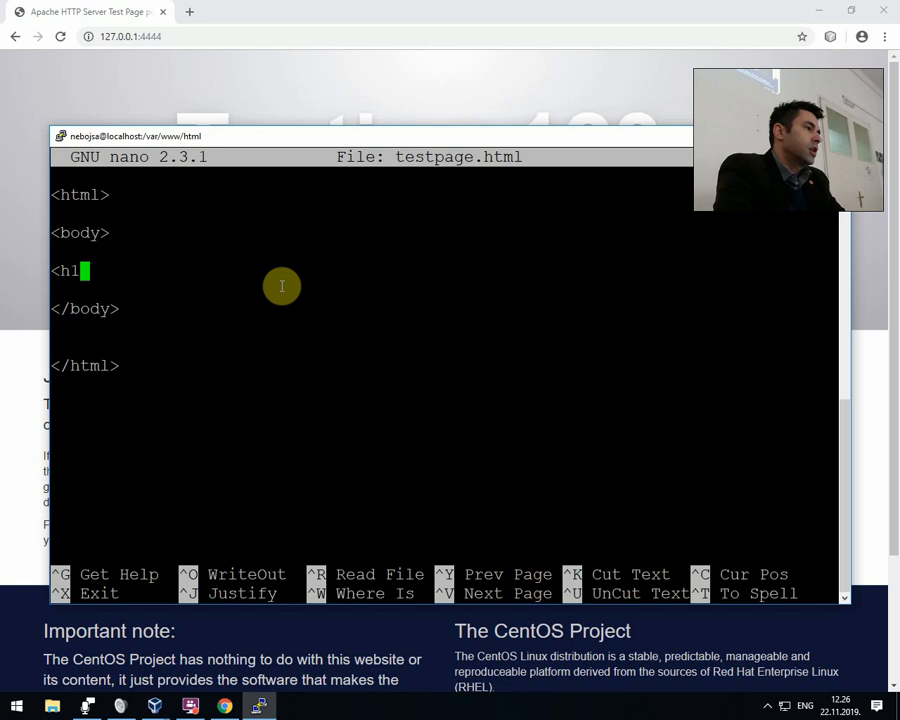
type("t pag")
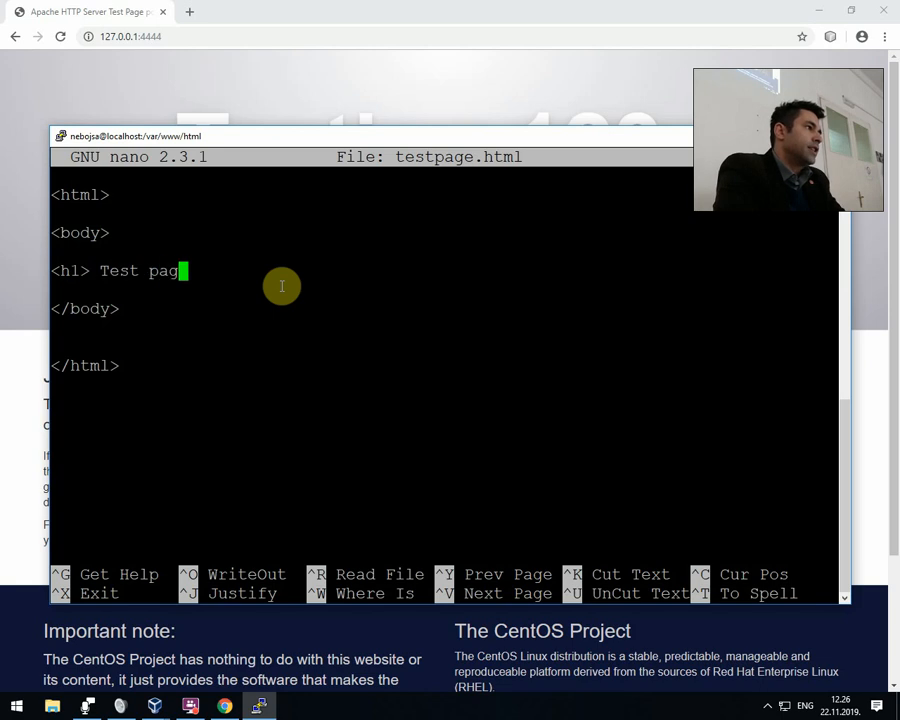
type("e header </h1>")
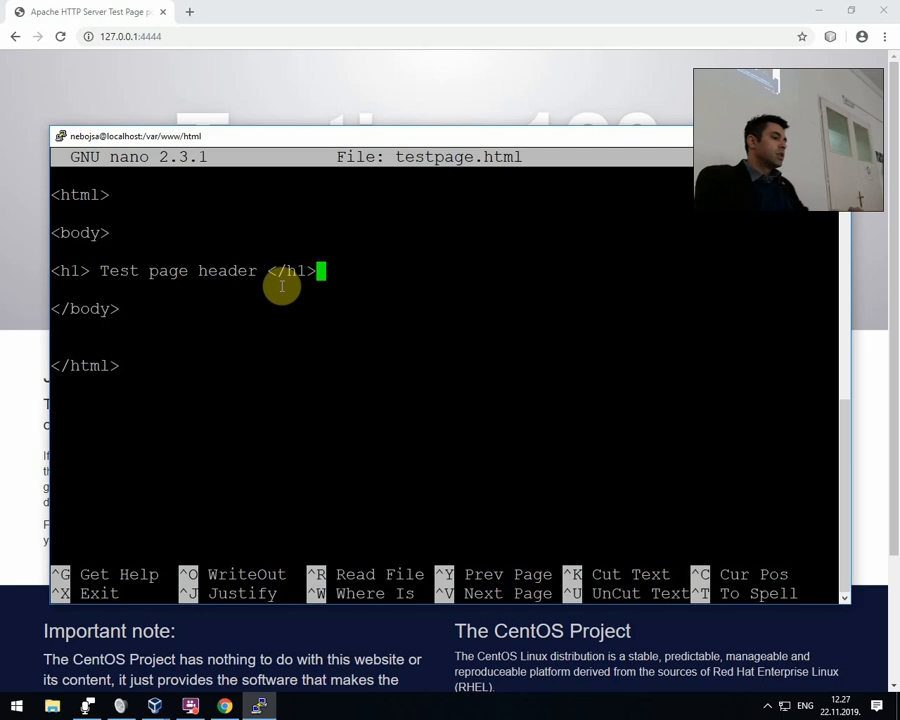
Save testpage.html under its current name, exit nano, and list the html directory to check for the file.
key("ctrl+x")
key("y")
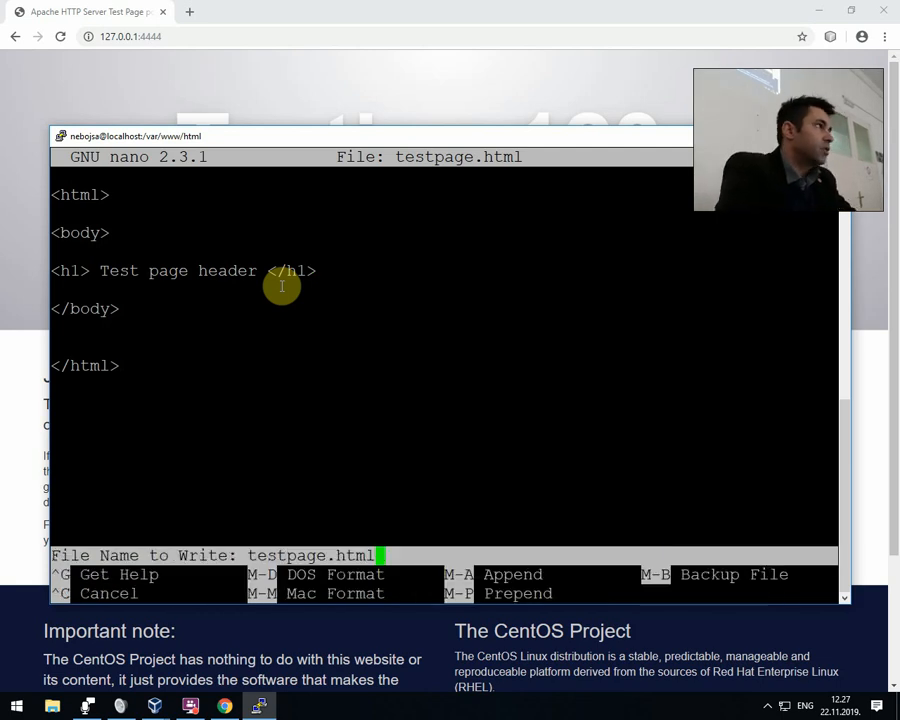
key("Return")
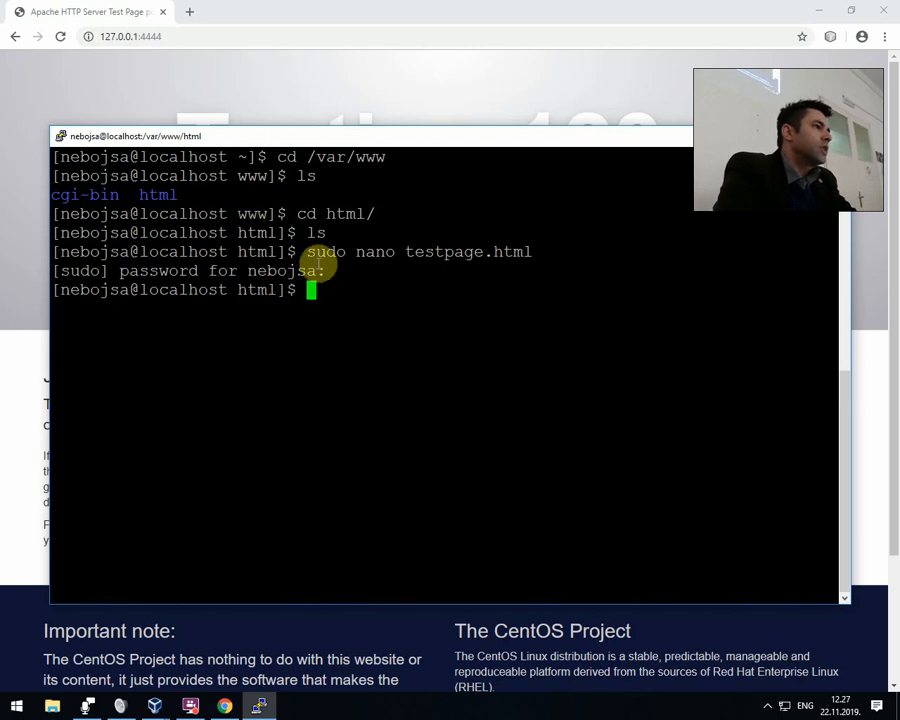
type("ls")
key("Return")
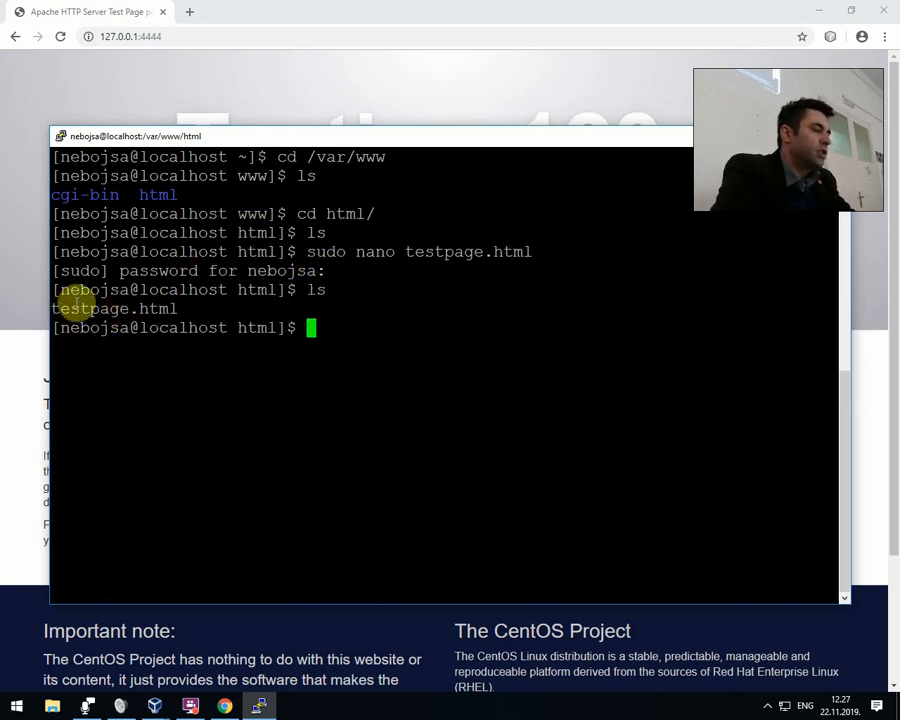
Switch to Chrome, load 127.0.0.1:4444/testpage.html to check the new page, and close the browser.
left_click(185, 54)
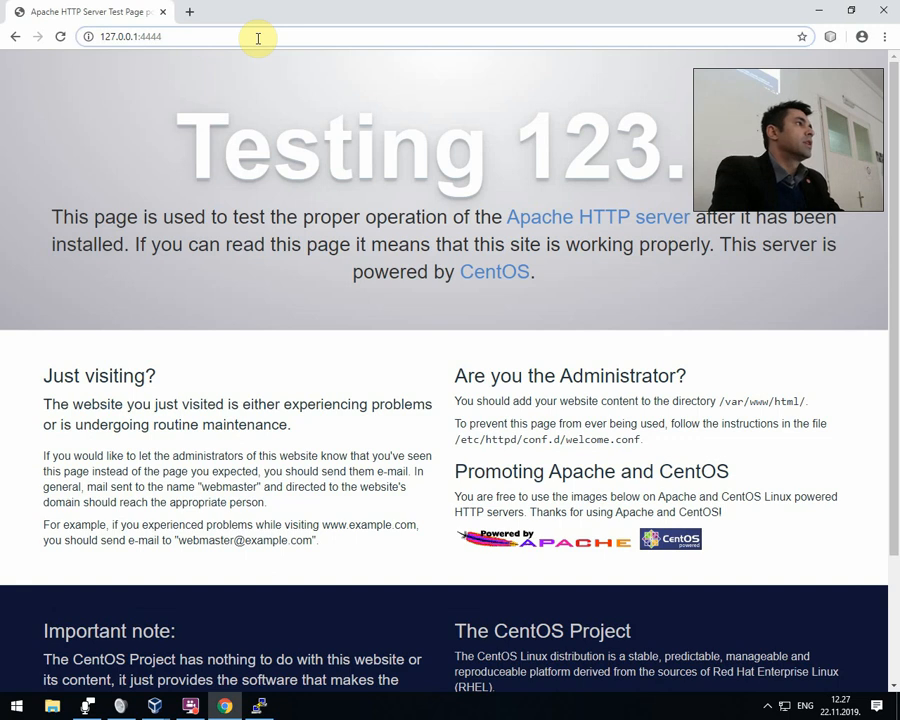
type("/")
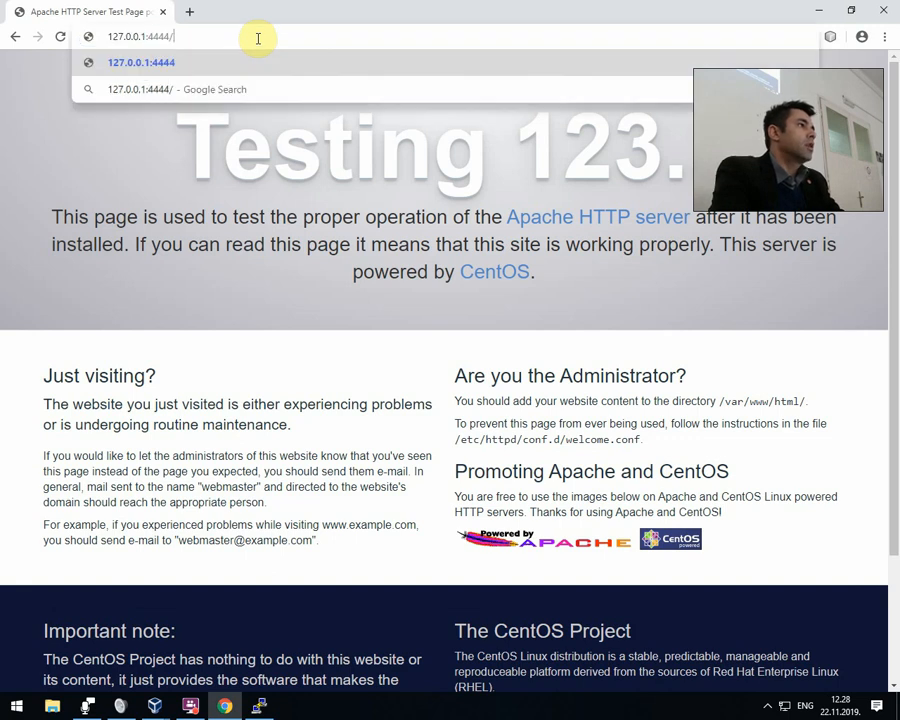
type("tes")
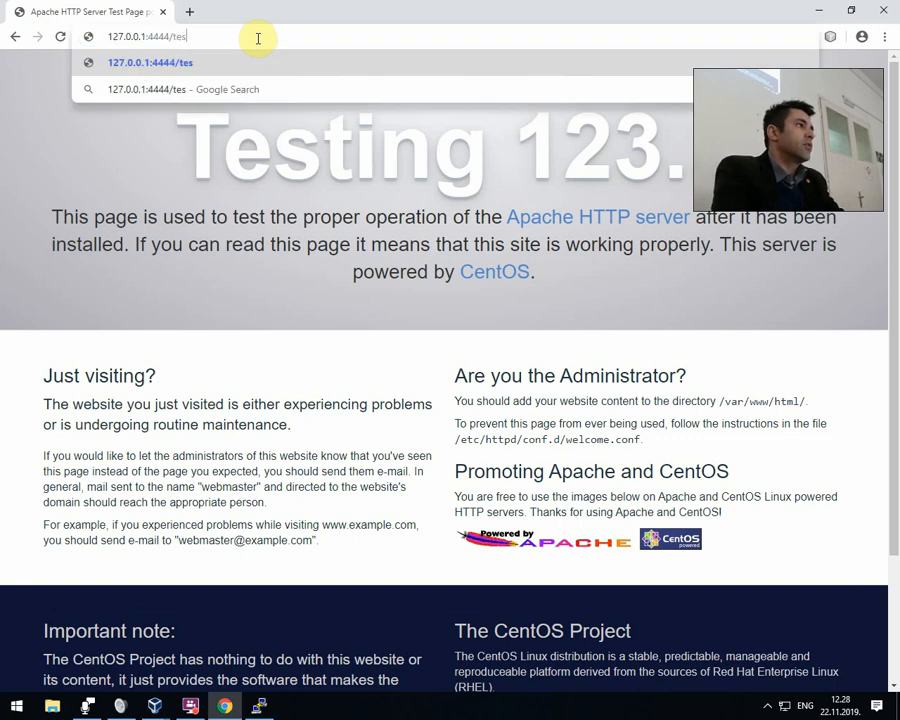
type("tpage.html")
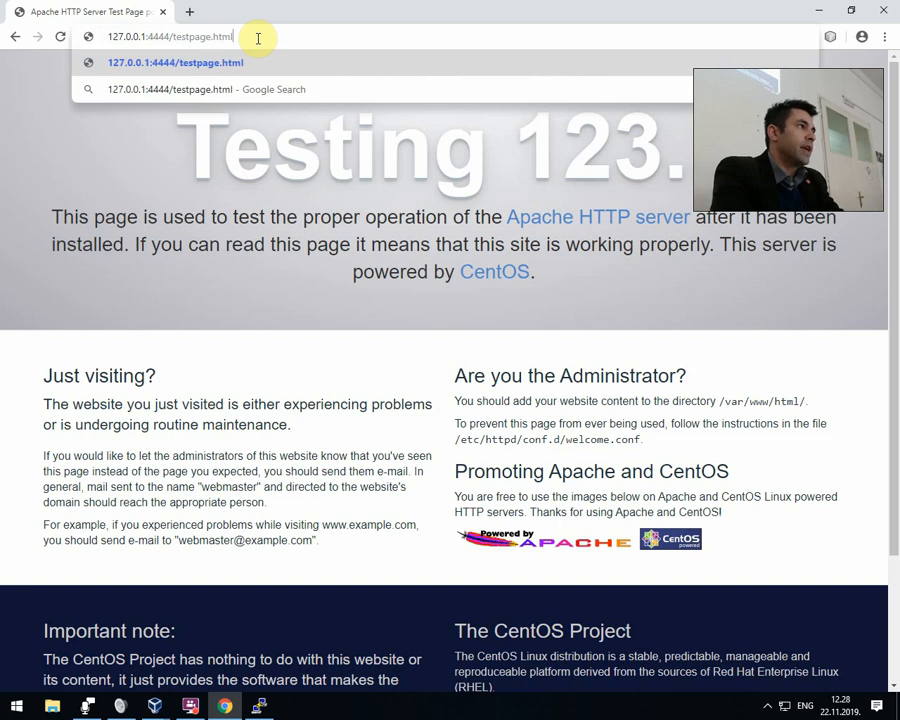
key("Return")
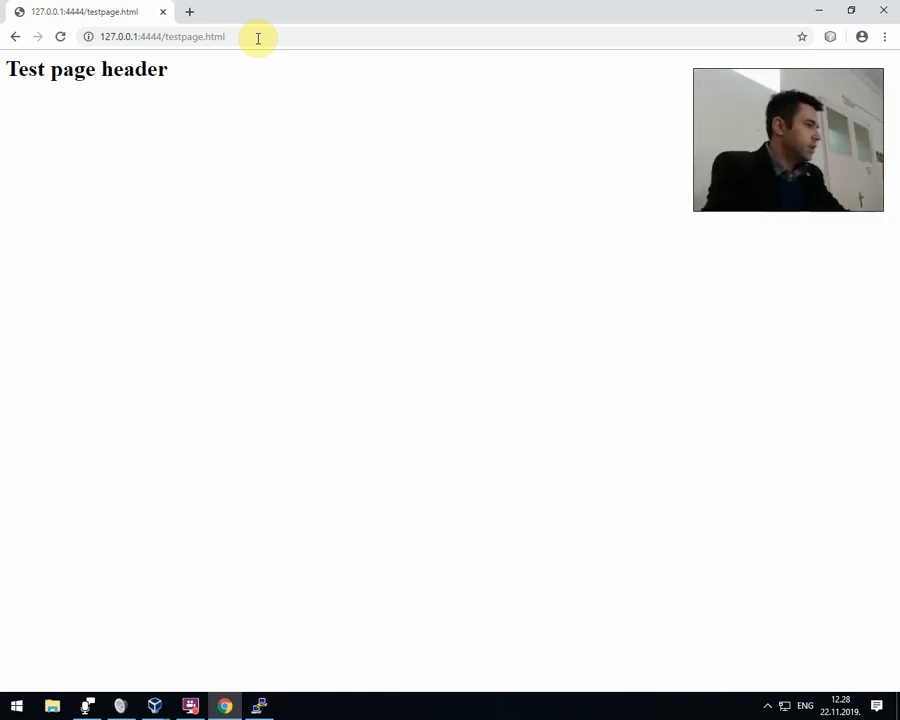
left_click(220, 34)
left_click(883, 10)
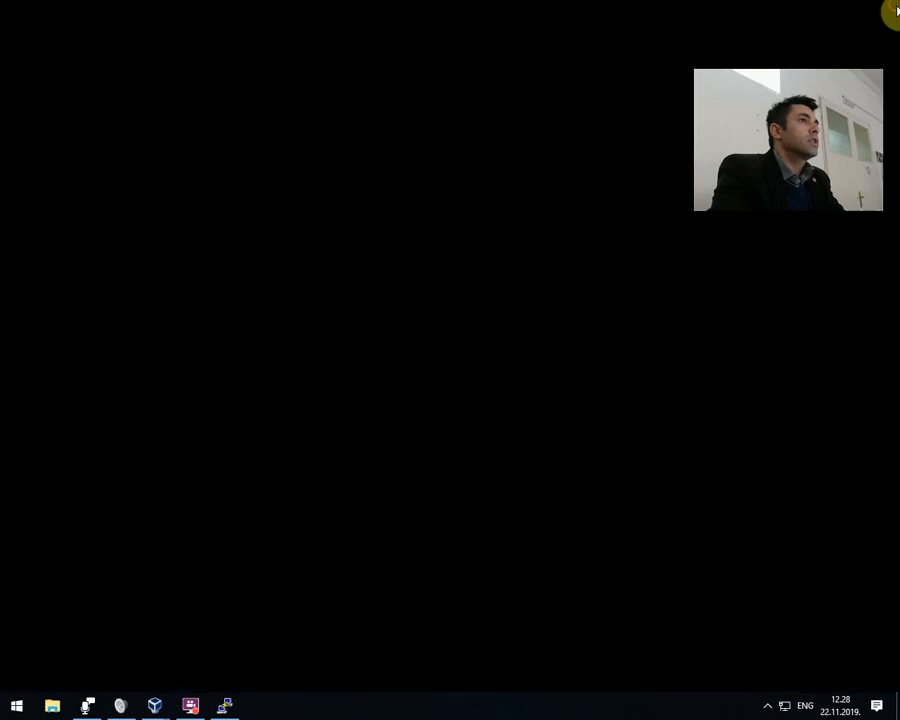